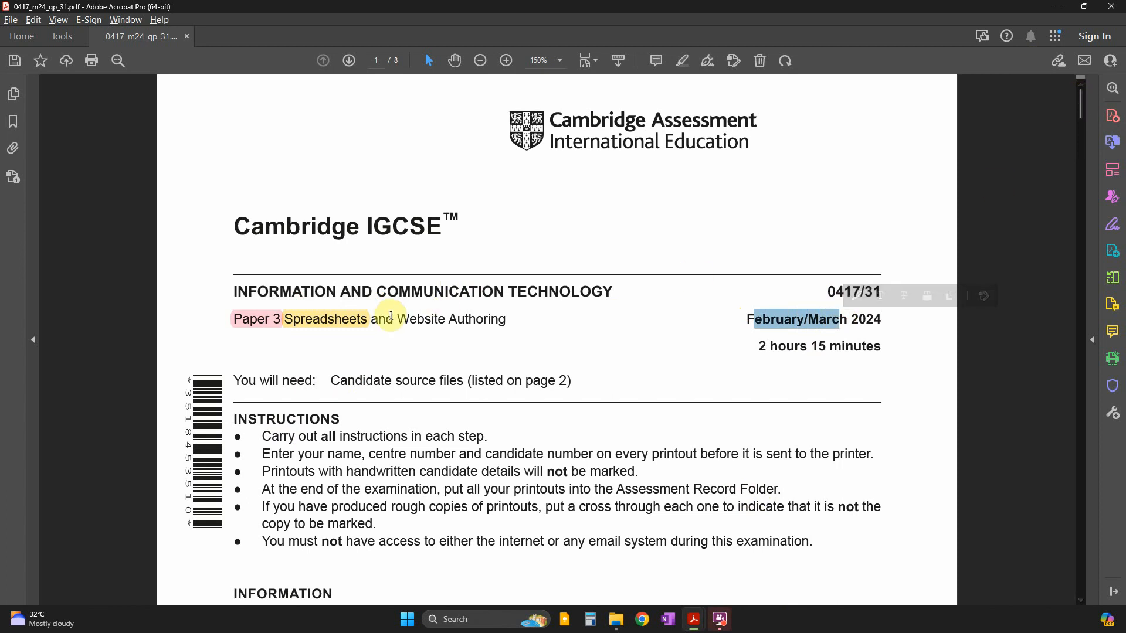
# Highlight the phrase "calculate the cost" in the Task 5 – Spreadsheet introduction on page 6 of the exam paper
pyautogui.moveTo(398, 320); pyautogui.dragTo(496, 323)
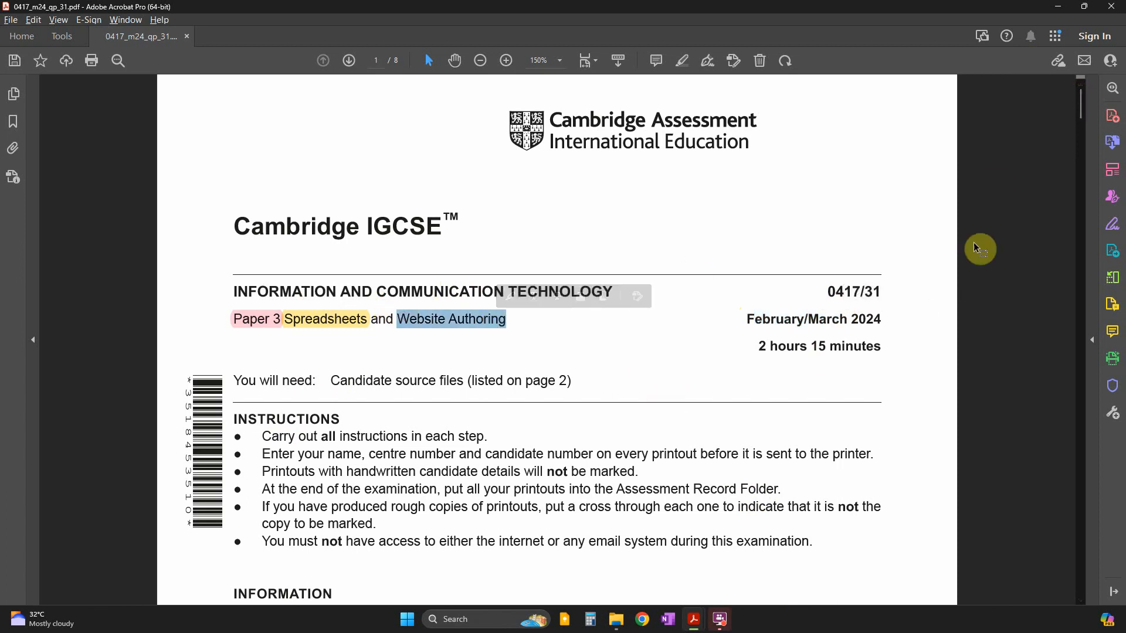
pyautogui.moveTo(1081, 115); pyautogui.dragTo(1046, 435)
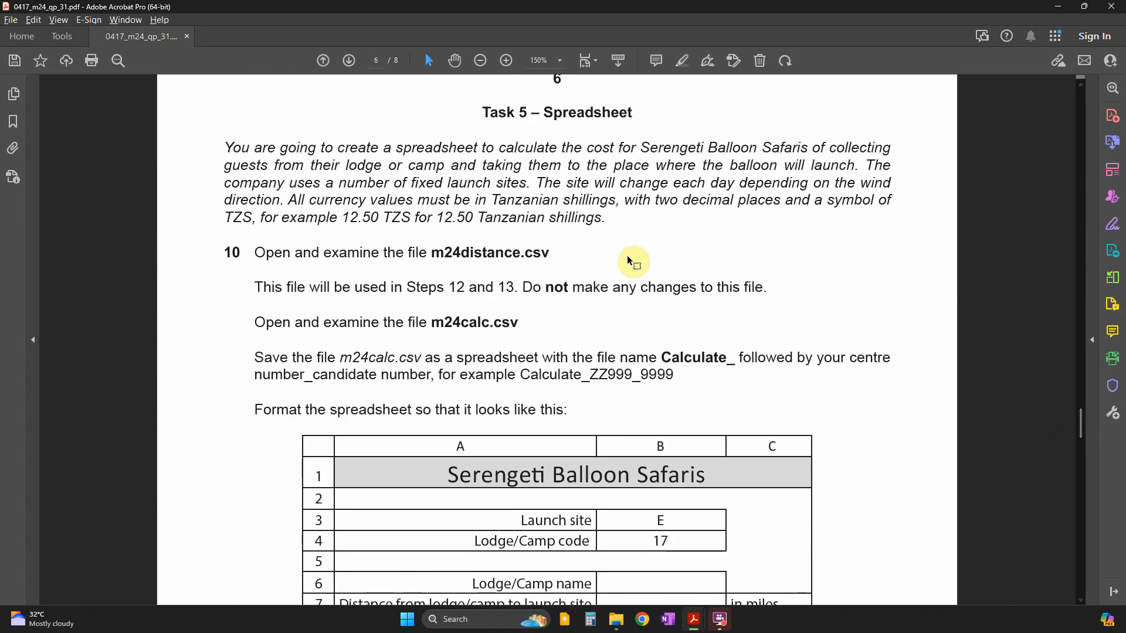
pyautogui.scroll(1, 569, 189)
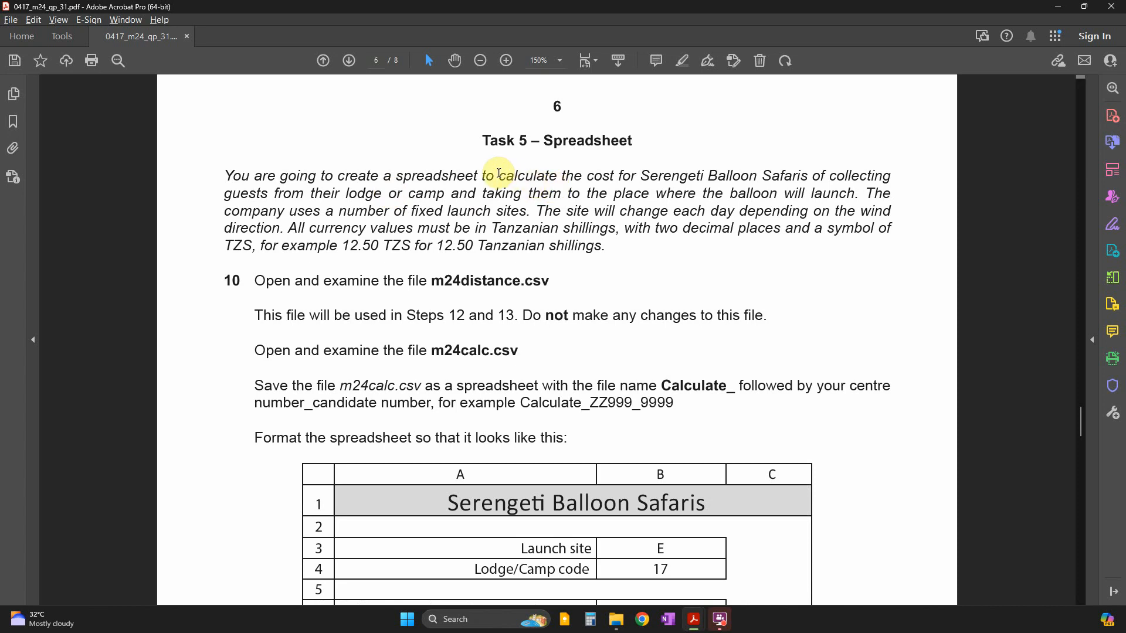
pyautogui.moveTo(498, 173); pyautogui.dragTo(785, 174)
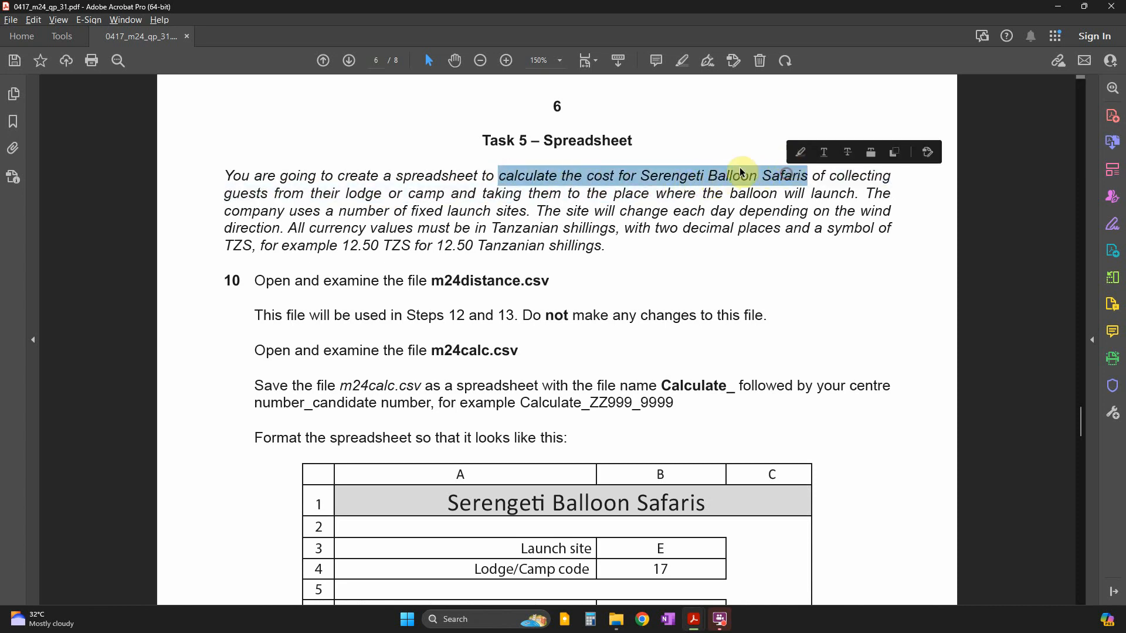
pyautogui.click(536, 176)
pyautogui.moveTo(613, 176); pyautogui.dragTo(498, 176)
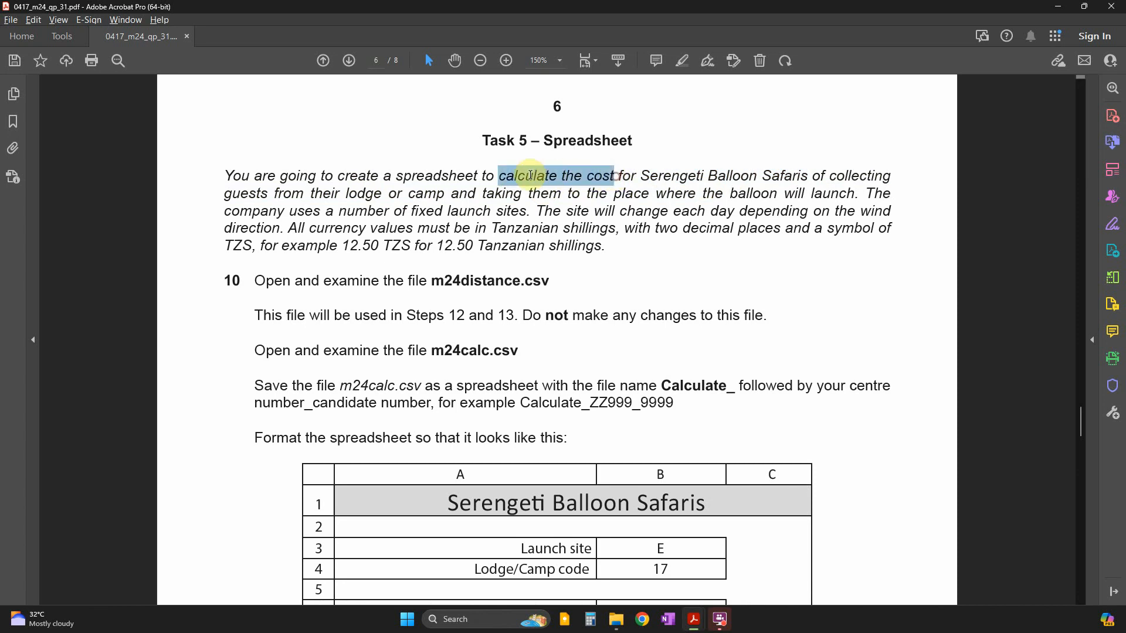
pyautogui.click(531, 152)
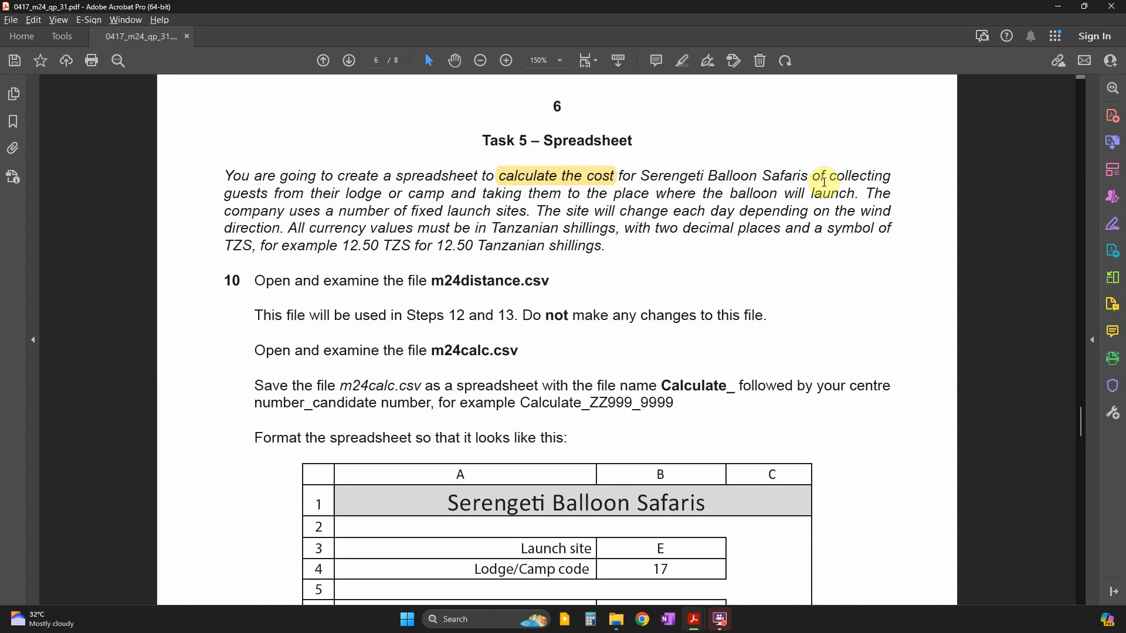
# Highlight "number of fixed launch sites." and "site will change each day depending on the wind direction" in the Task 5 introduction
pyautogui.moveTo(380, 196); pyautogui.dragTo(855, 197)
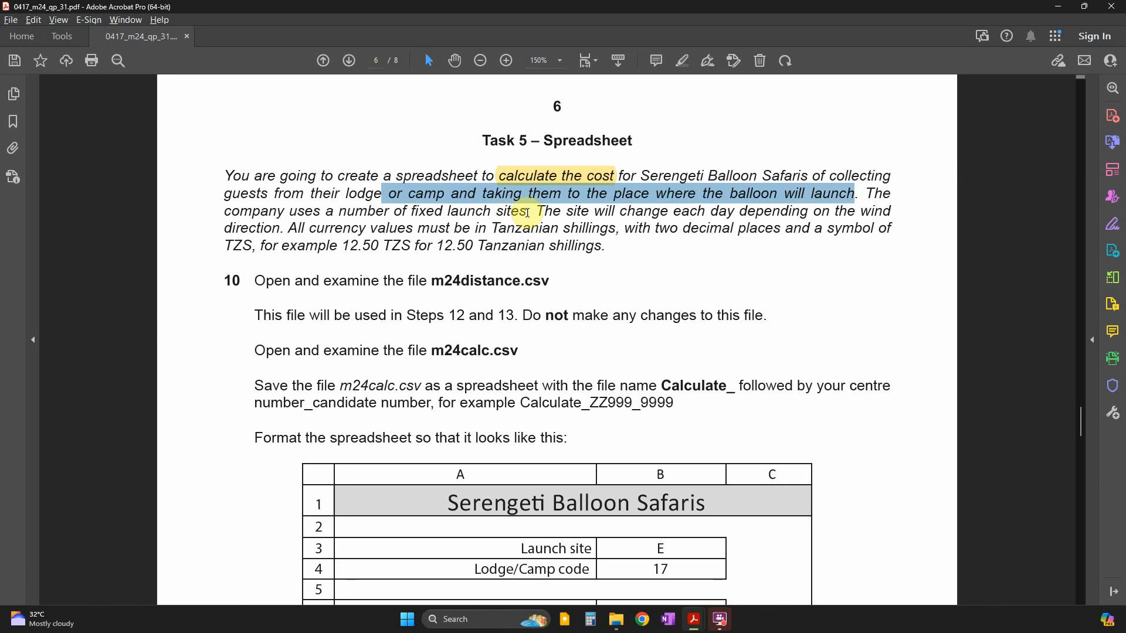
pyautogui.moveTo(530, 211); pyautogui.dragTo(339, 211)
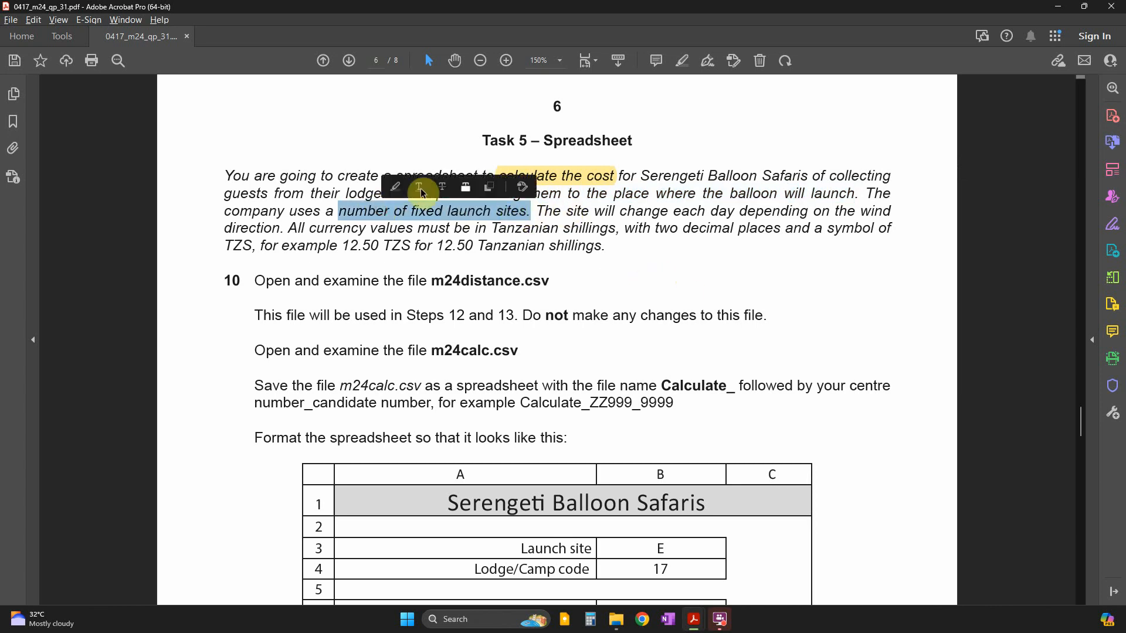
pyautogui.click(395, 187)
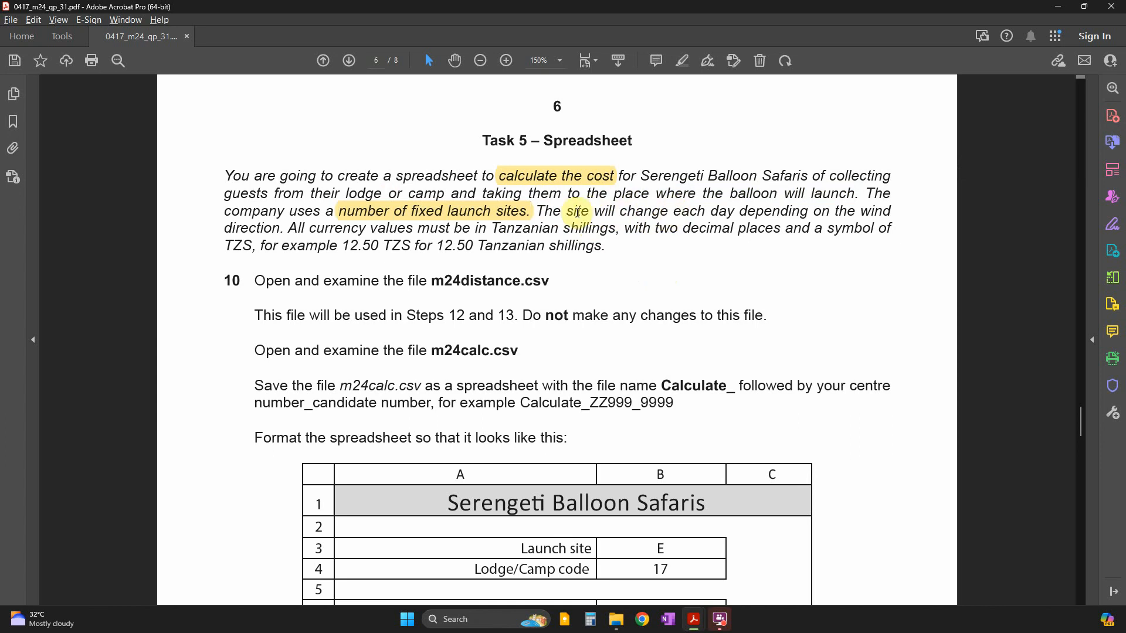
pyautogui.moveTo(568, 211); pyautogui.dragTo(412, 230)
pyautogui.click(290, 207)
# Underline the currency requirements in the Task 5 introduction: "All currency values", "Tanzanian shillings", "two decimal places" and "TZS"
pyautogui.click(433, 206)
pyautogui.moveTo(492, 230); pyautogui.dragTo(780, 230)
pyautogui.click(639, 205)
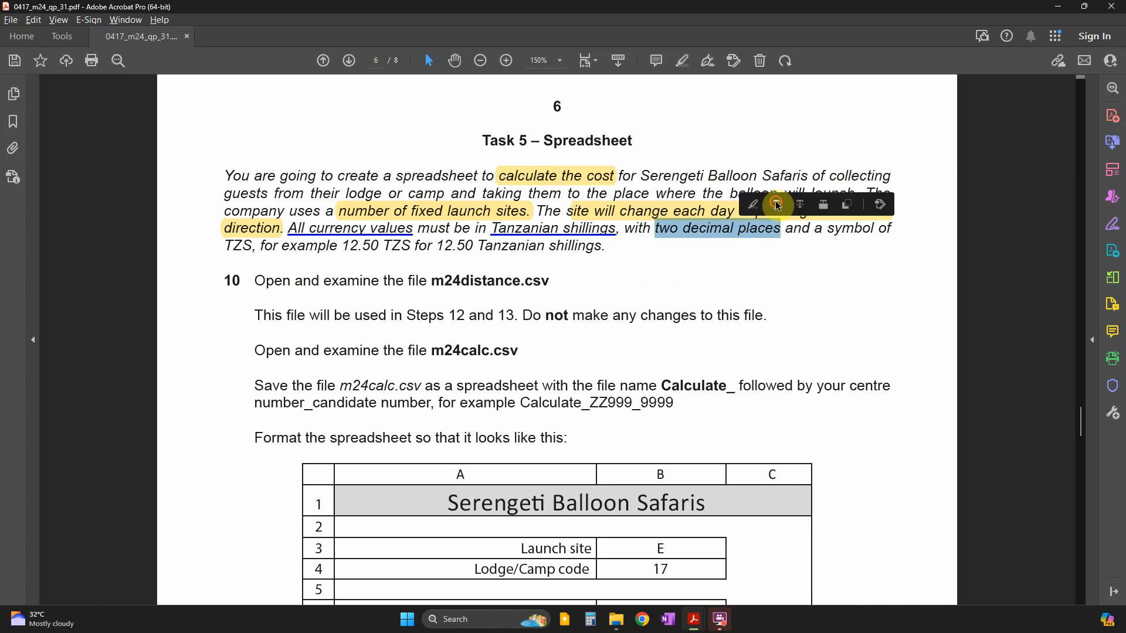
pyautogui.click(776, 205)
pyautogui.moveTo(225, 247); pyautogui.dragTo(255, 246)
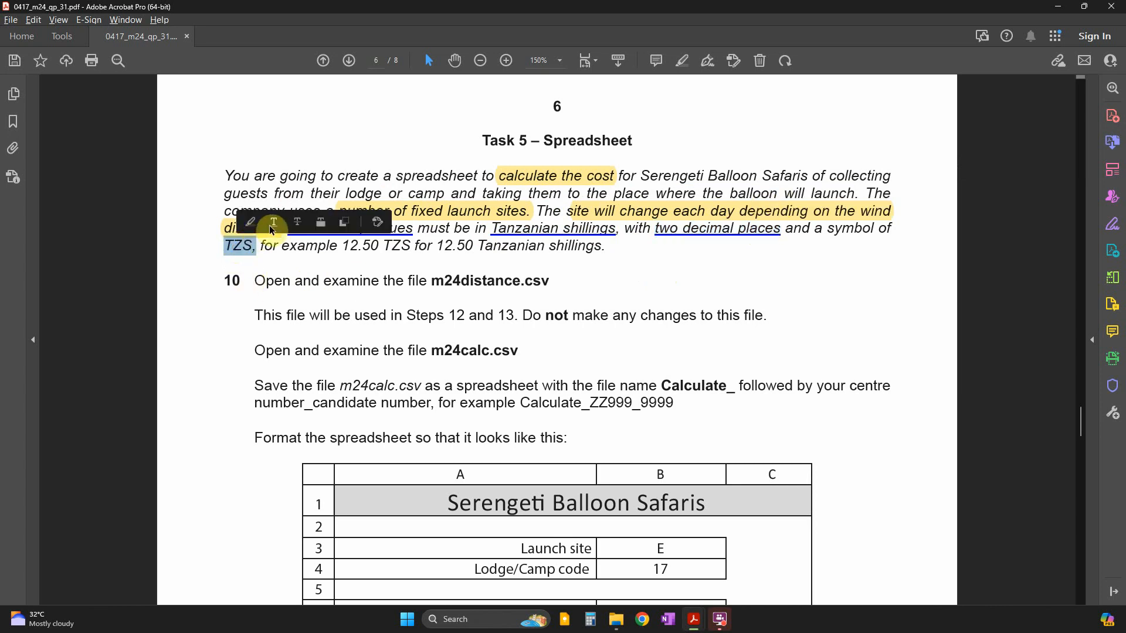
pyautogui.click(274, 222)
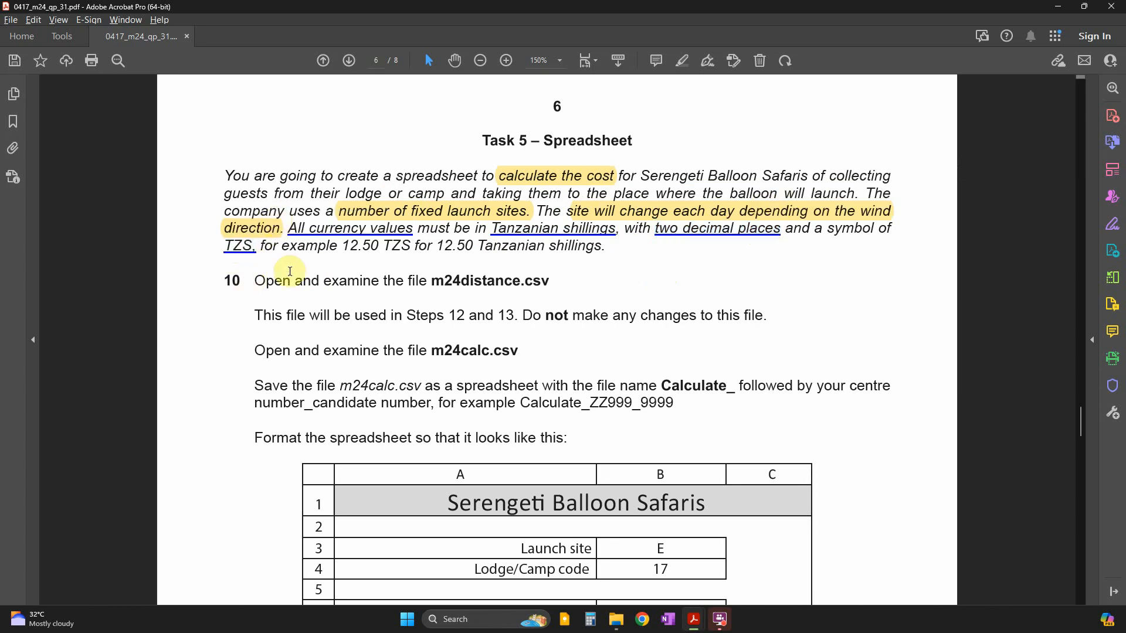
pyautogui.moveTo(382, 247); pyautogui.dragTo(410, 247)
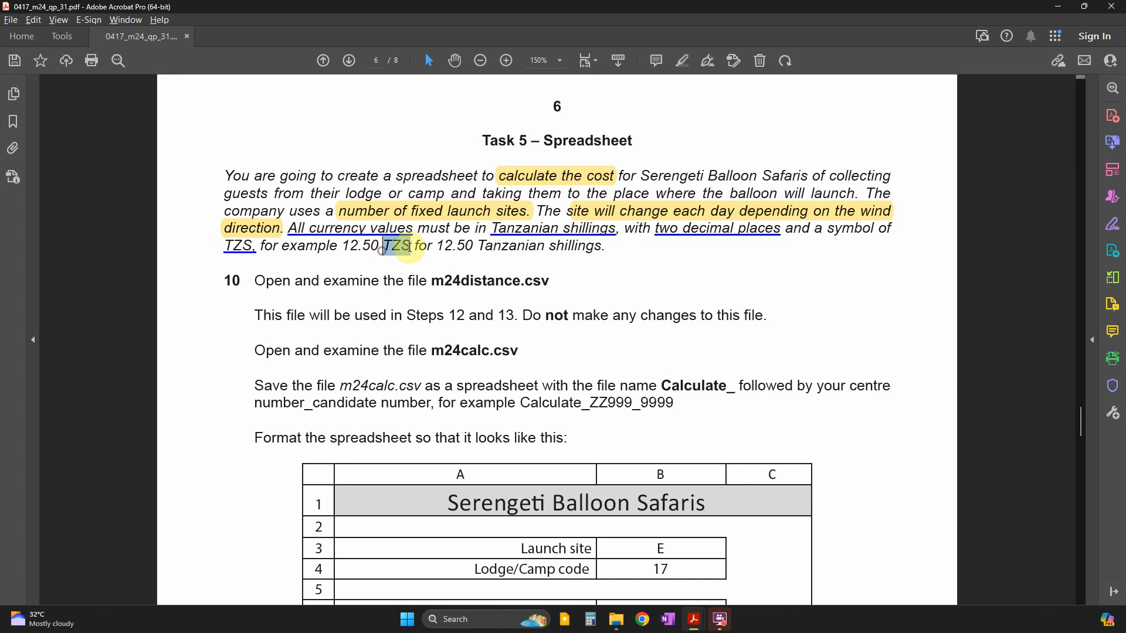
pyautogui.click(524, 255)
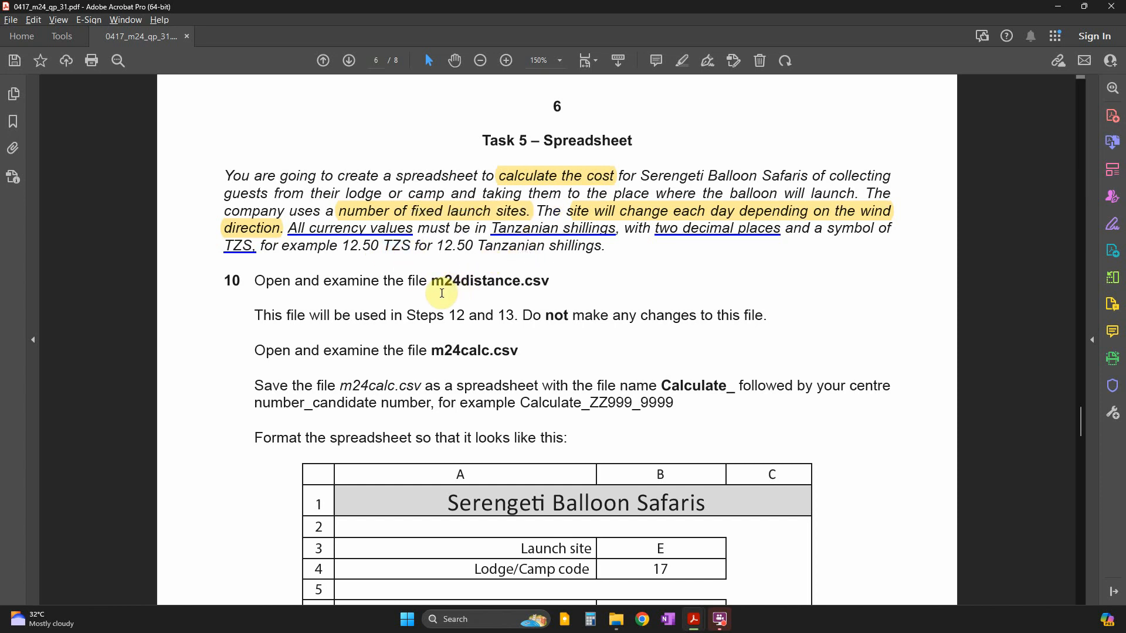
# Open m24distance.csv from the source files folder in Excel, maximize its window and dismiss the licence pop-up
pyautogui.scroll(-1, 329, 291)
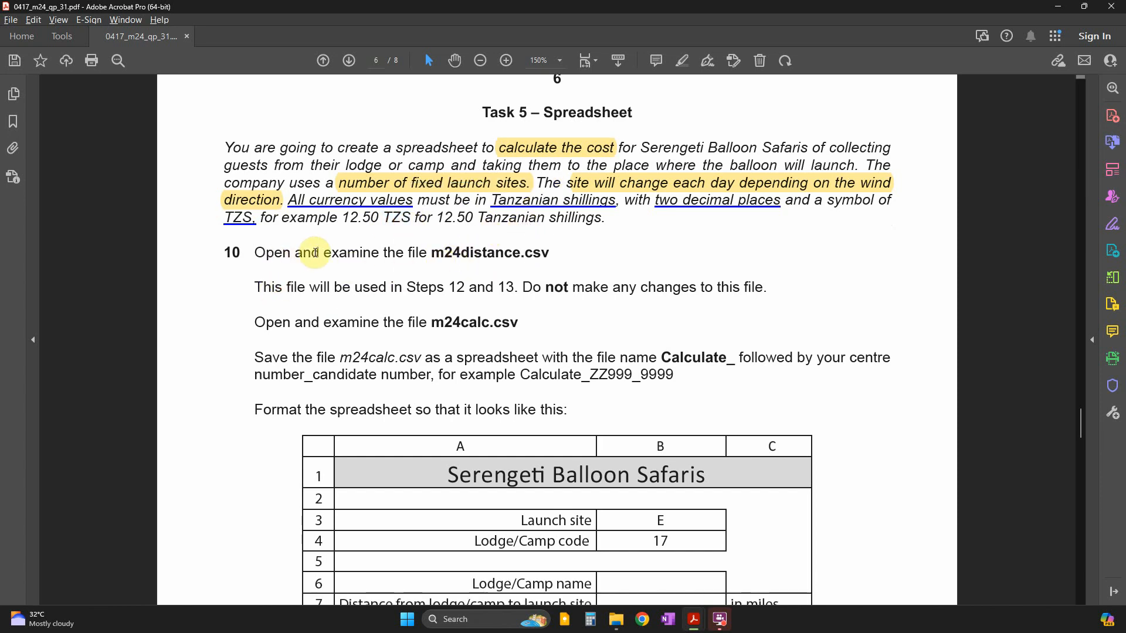
pyautogui.moveTo(432, 253); pyautogui.dragTo(512, 254)
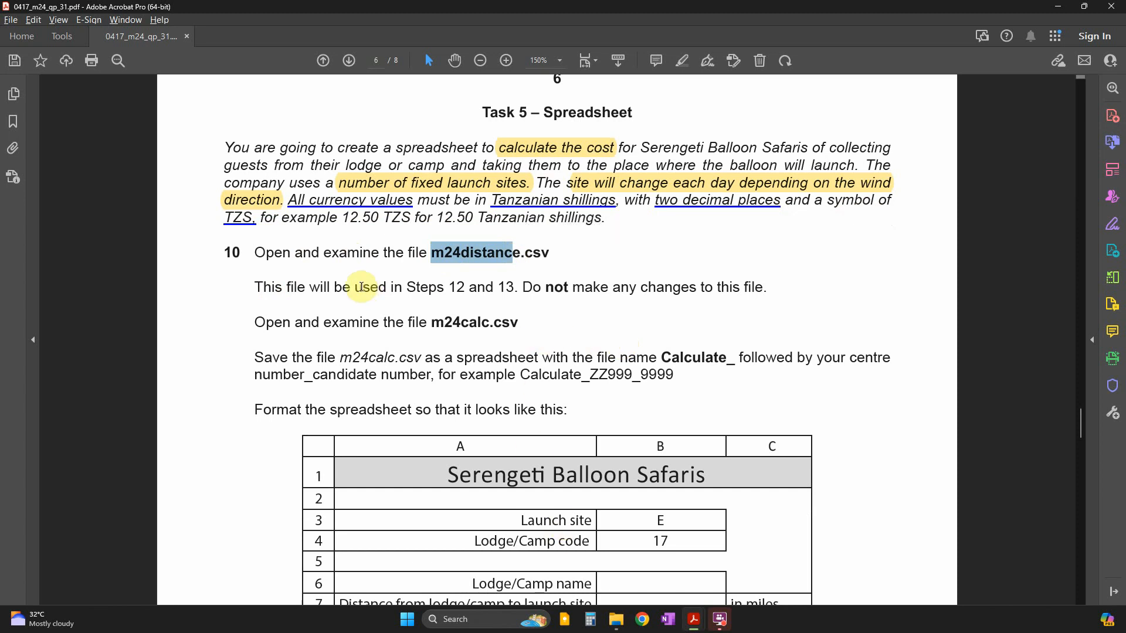
pyautogui.moveTo(402, 287); pyautogui.dragTo(696, 288)
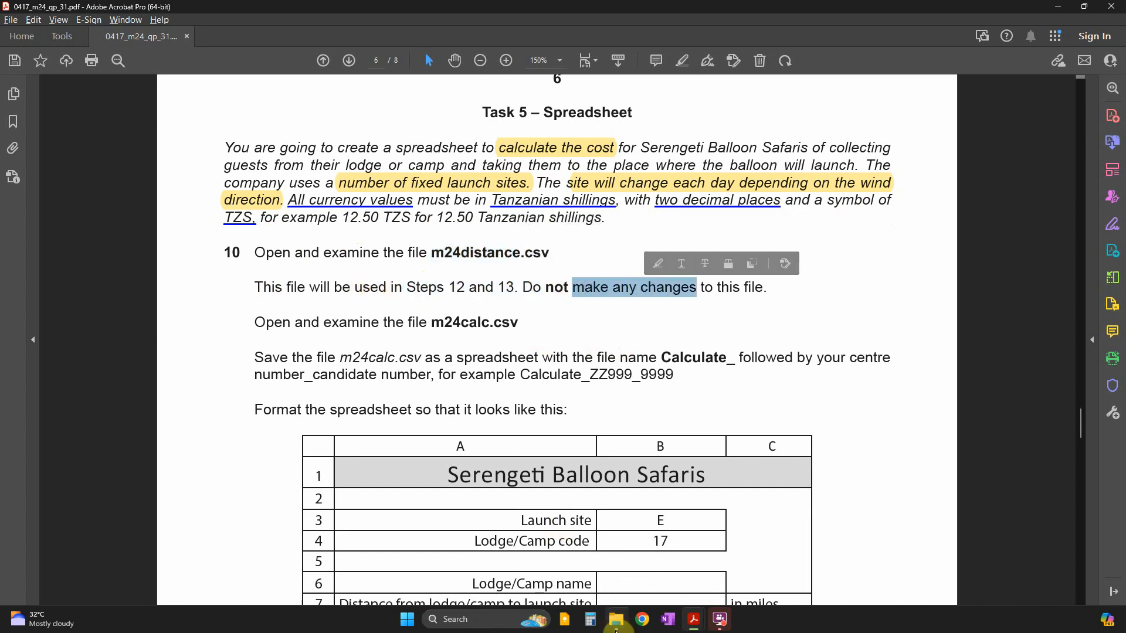
pyautogui.click(617, 627)
pyautogui.click(319, 220)
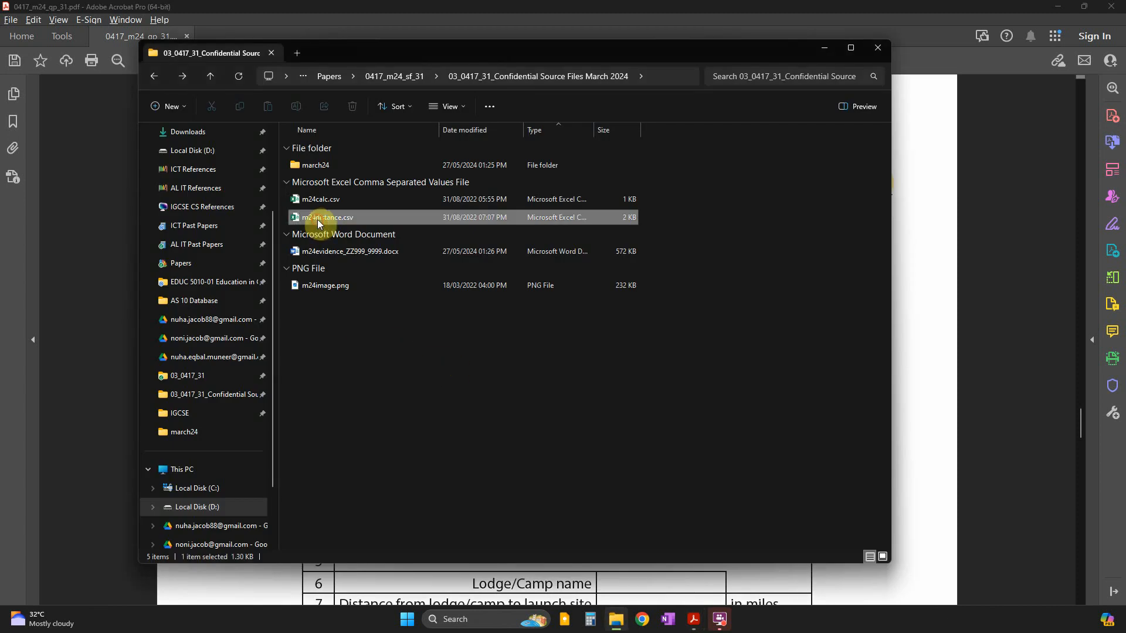
pyautogui.doubleClick(320, 220)
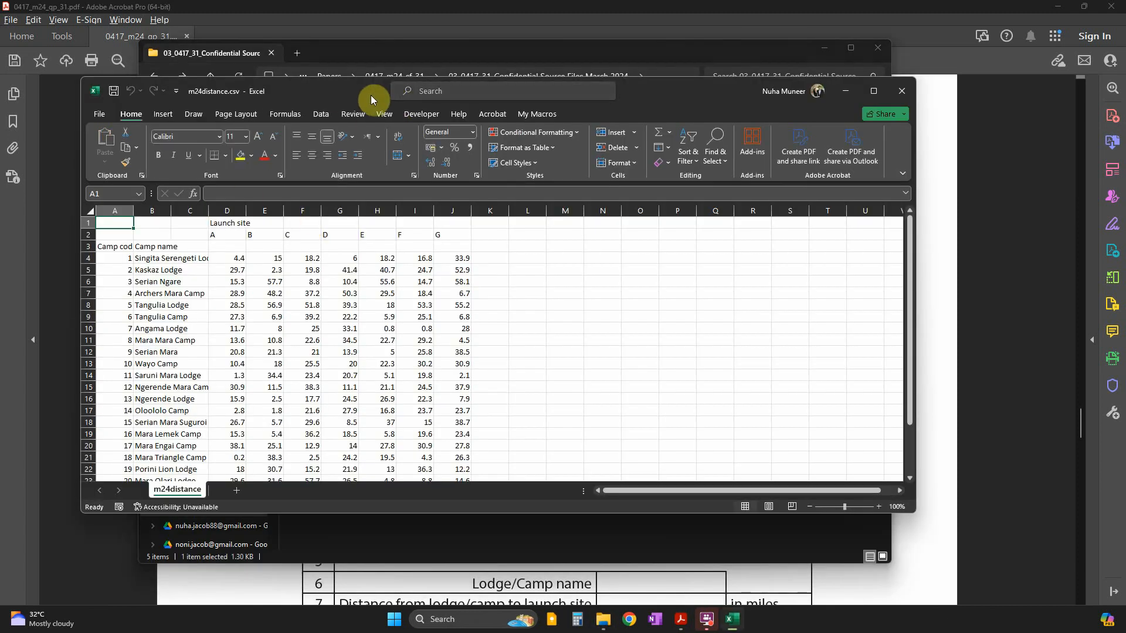
pyautogui.doubleClick(371, 95)
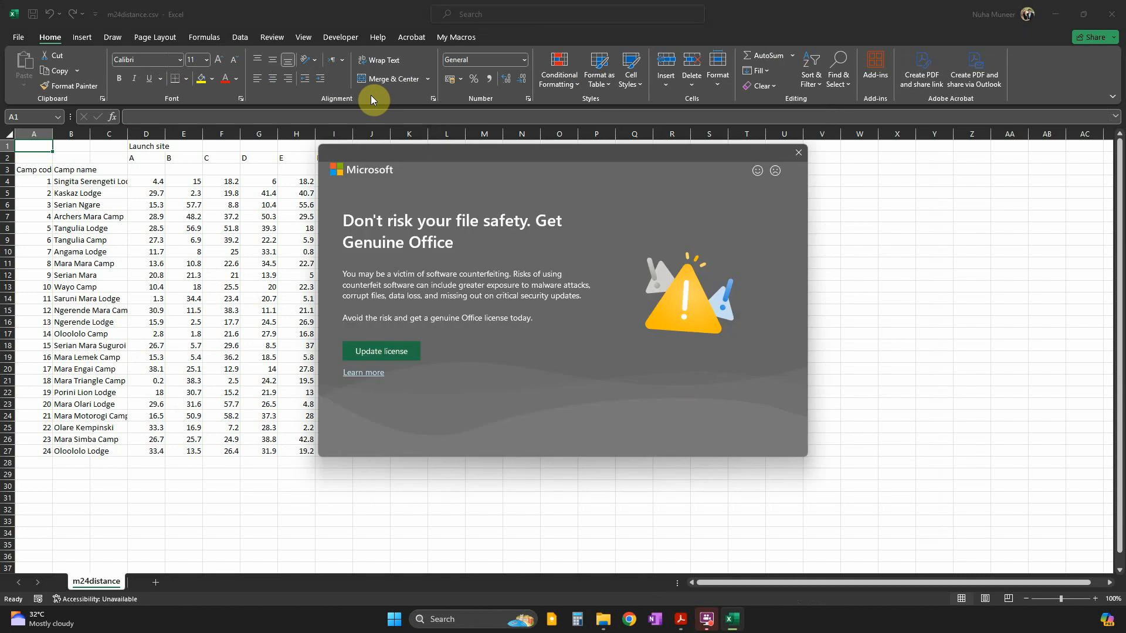
pyautogui.click(795, 154)
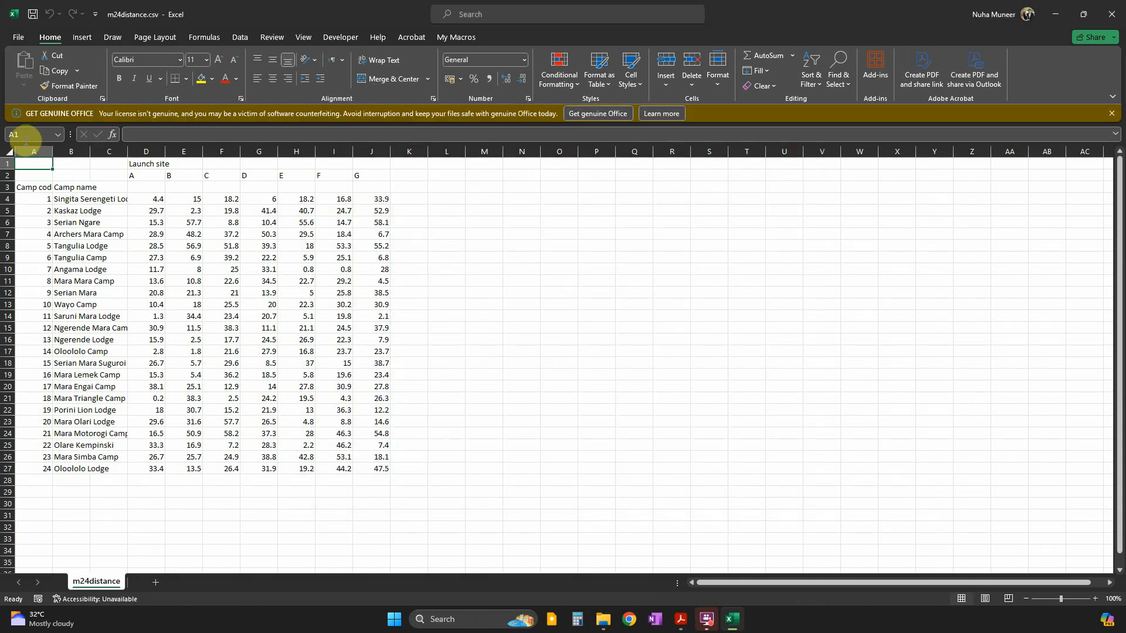
# Auto-fit all column widths in the m24distance sheet and dismiss the licence warning bar
pyautogui.click(9, 151)
pyautogui.doubleClick(52, 152)
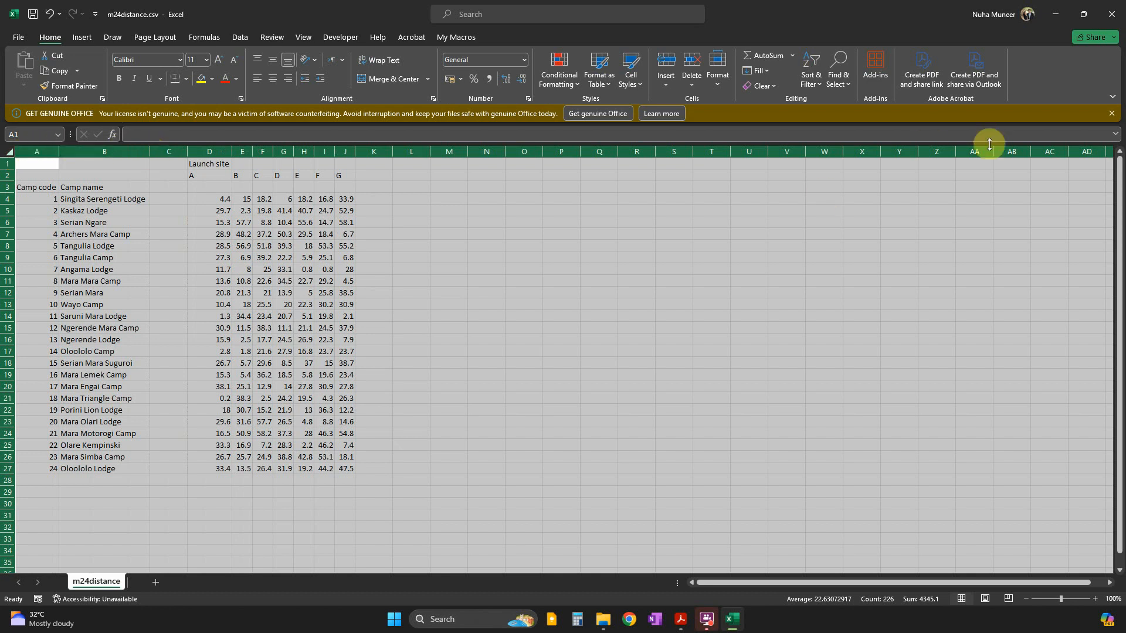
pyautogui.click(1111, 113)
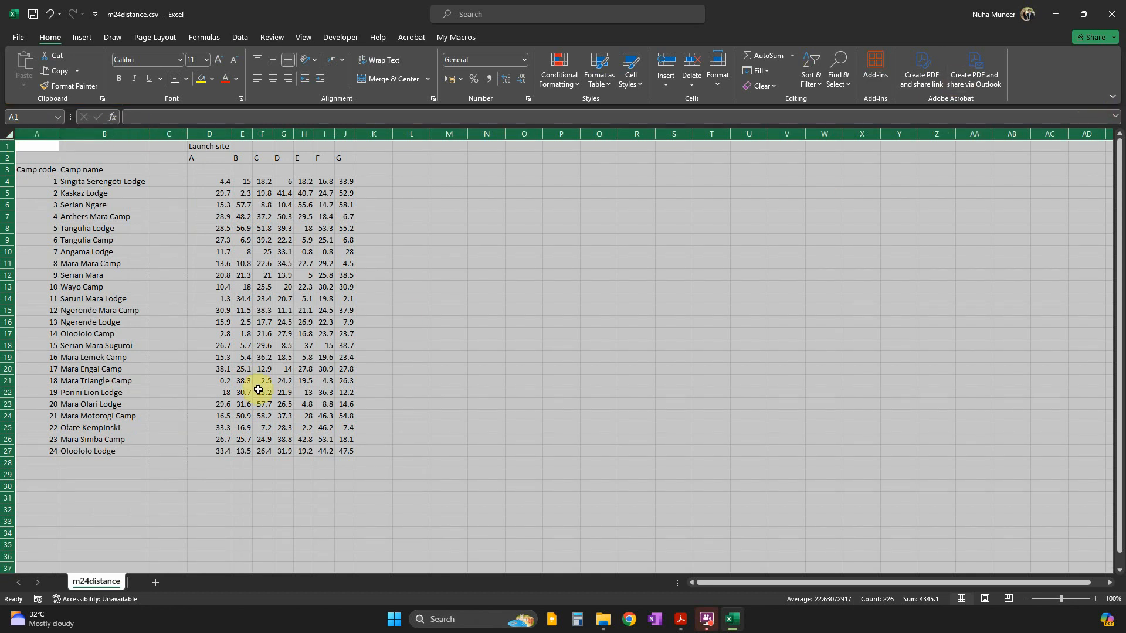
# Examine the camp codes, camp names and the distances to launch sites A to G in the m24distance sheet
pyautogui.keyDown('ctrl'); pyautogui.scroll(2, 229, 319); pyautogui.keyUp('ctrl')
pyautogui.click(128, 263)
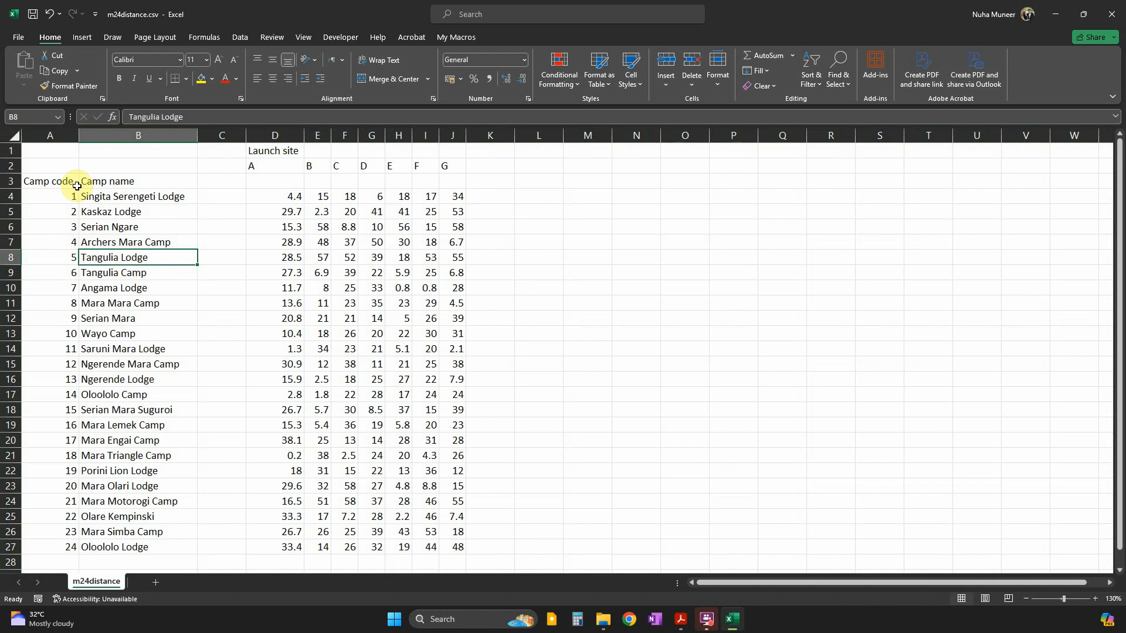
pyautogui.moveTo(64, 183); pyautogui.dragTo(61, 378)
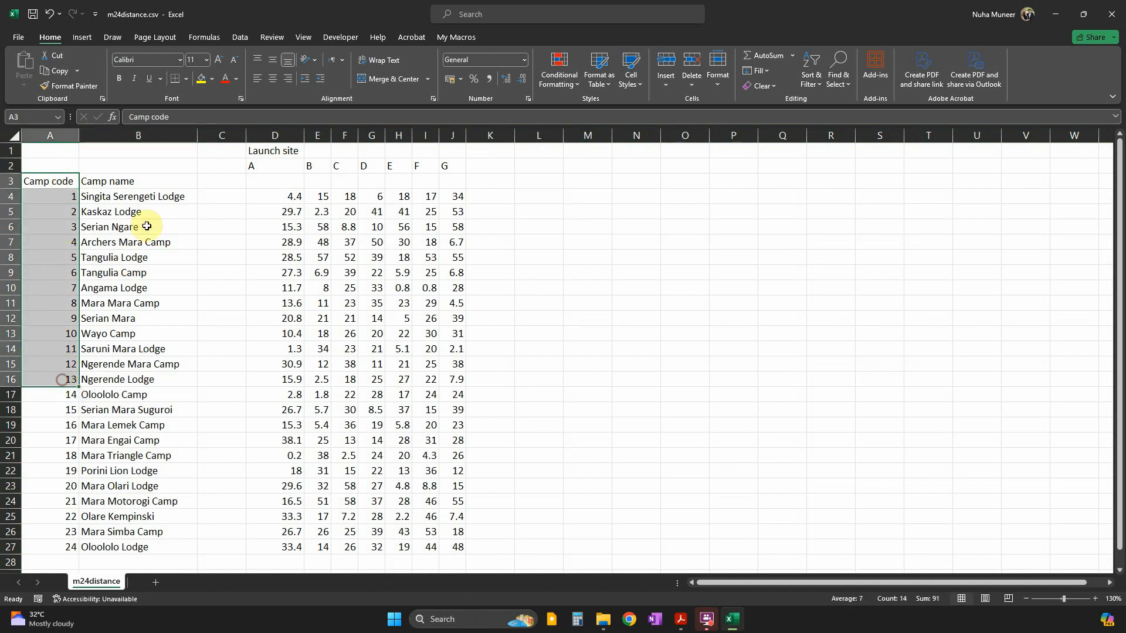
pyautogui.moveTo(147, 182); pyautogui.dragTo(91, 271)
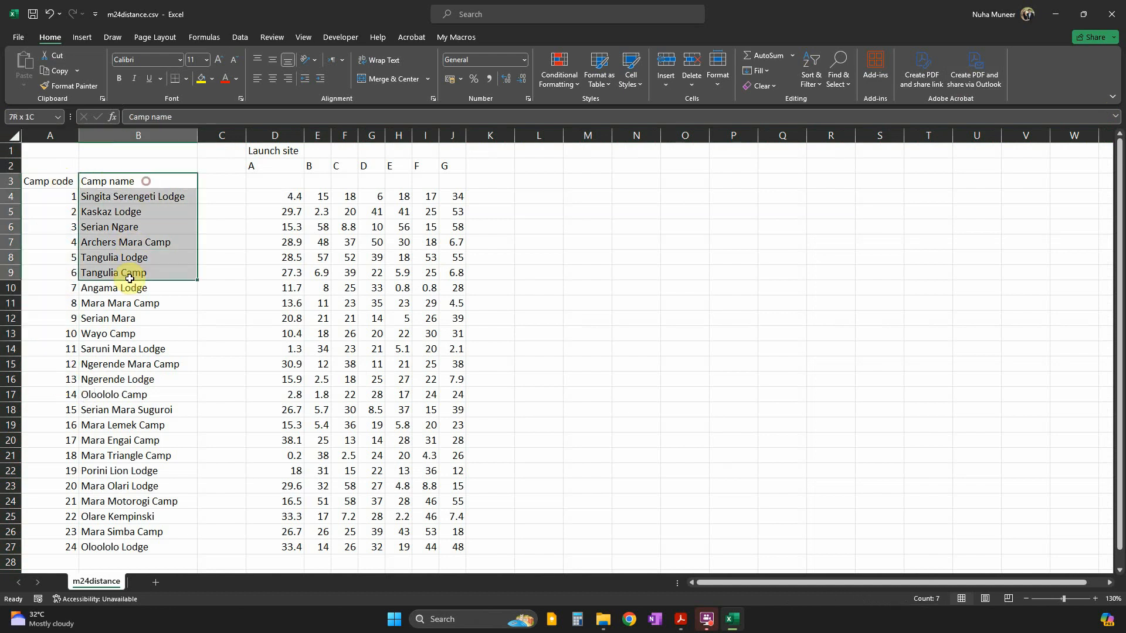
pyautogui.click(271, 151)
pyautogui.moveTo(294, 217); pyautogui.dragTo(457, 546)
pyautogui.click(279, 209)
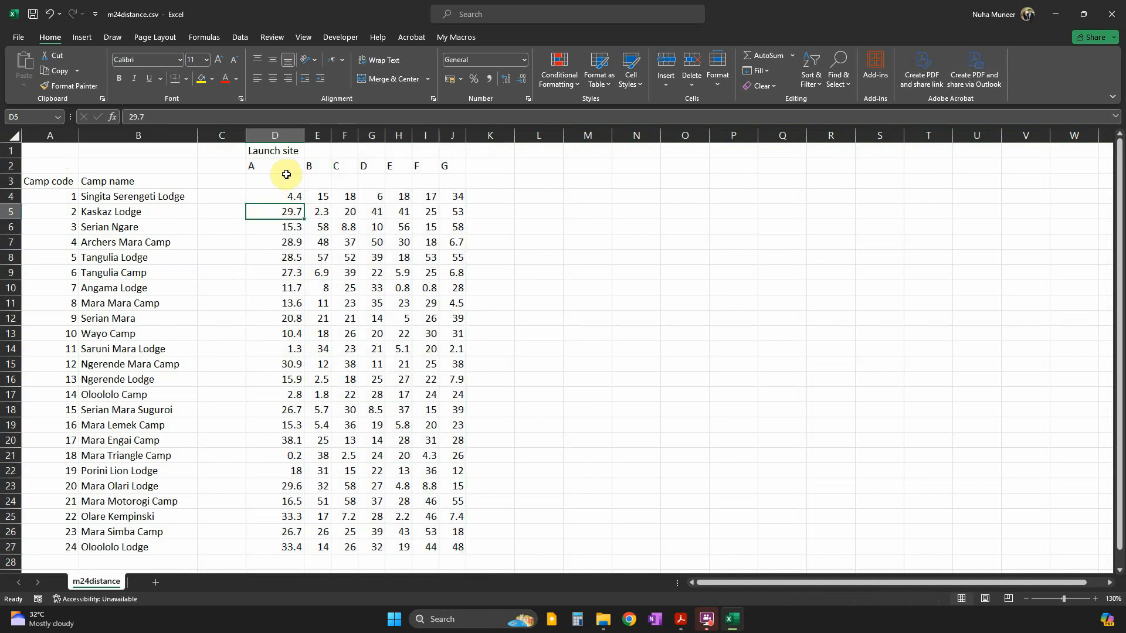
pyautogui.moveTo(286, 169); pyautogui.dragTo(443, 329)
pyautogui.click(440, 386)
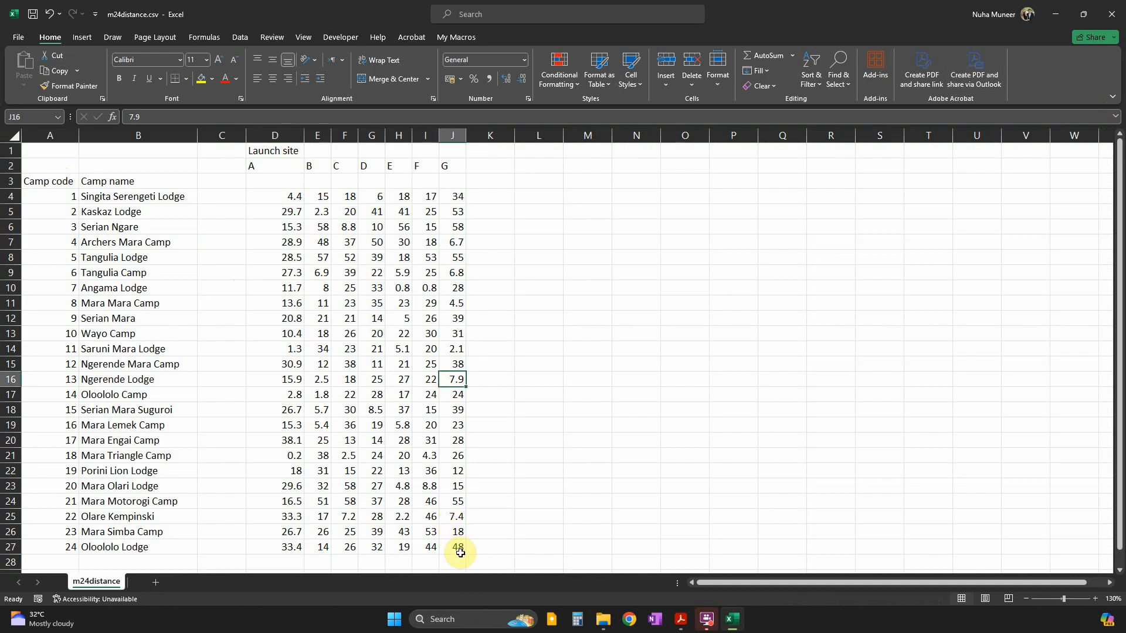
pyautogui.moveTo(460, 552); pyautogui.dragTo(259, 169)
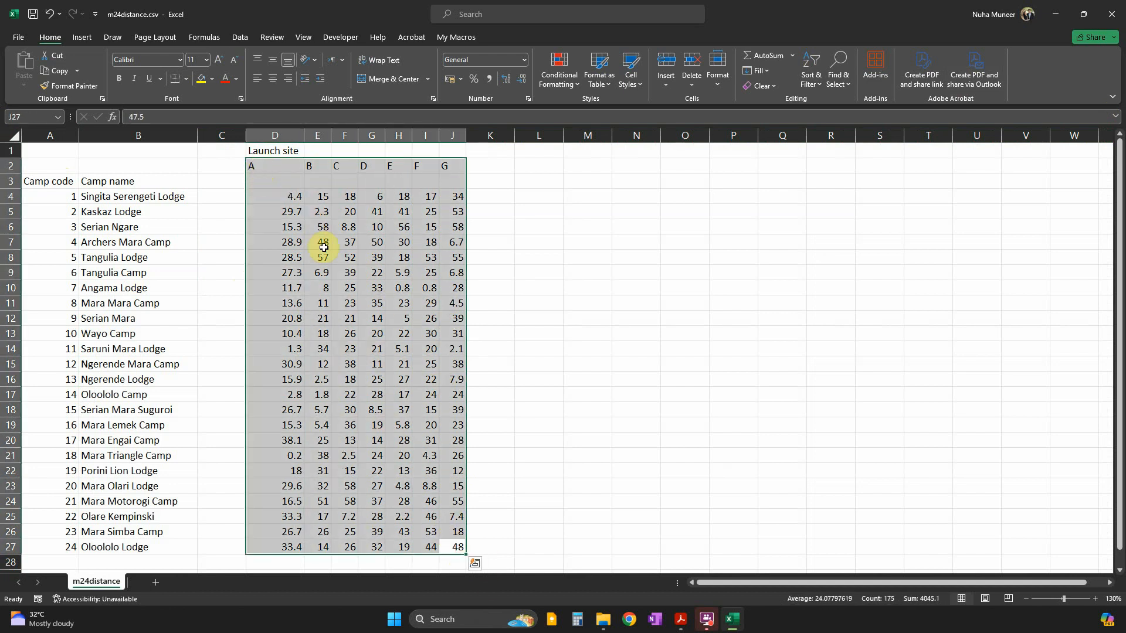
# Read the step 10 instructions for examining m24calc.csv and saving it with a name like Calculate_ZZ999_9999
pyautogui.hotkey('alt', 'Tab')
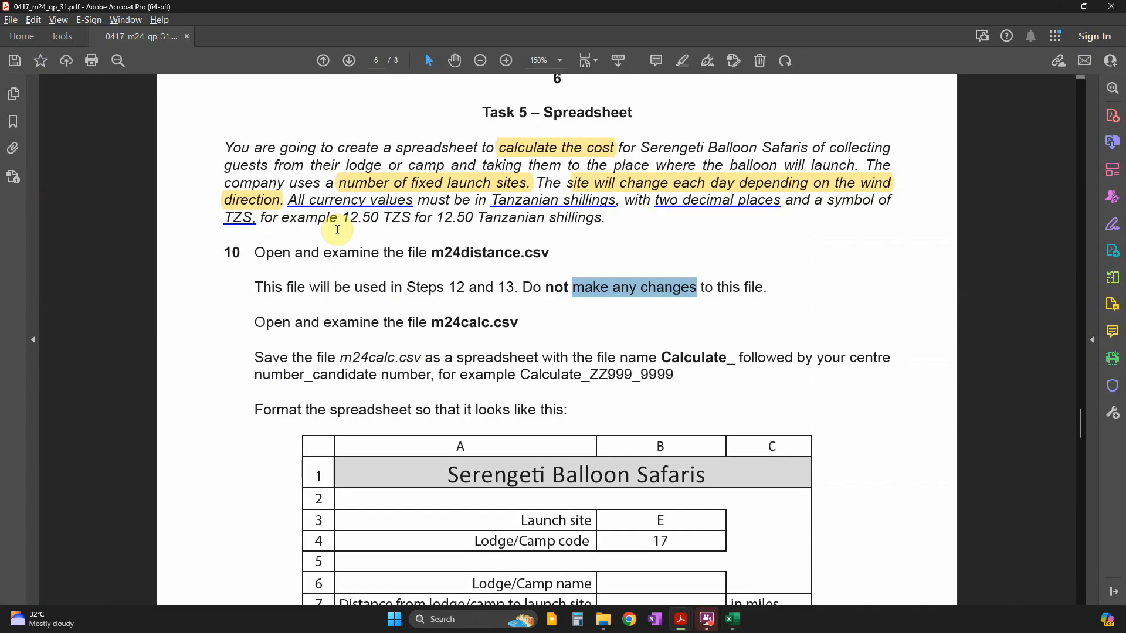
pyautogui.scroll(-2, 463, 299)
pyautogui.moveTo(272, 267); pyautogui.dragTo(486, 278)
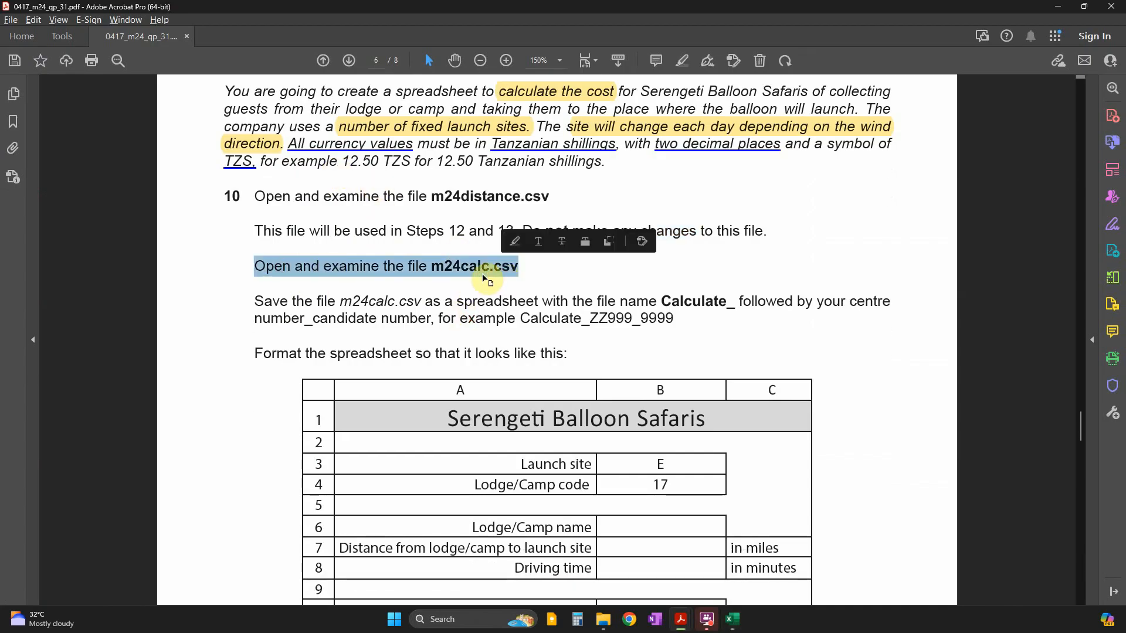
pyautogui.scroll(-1, 372, 296)
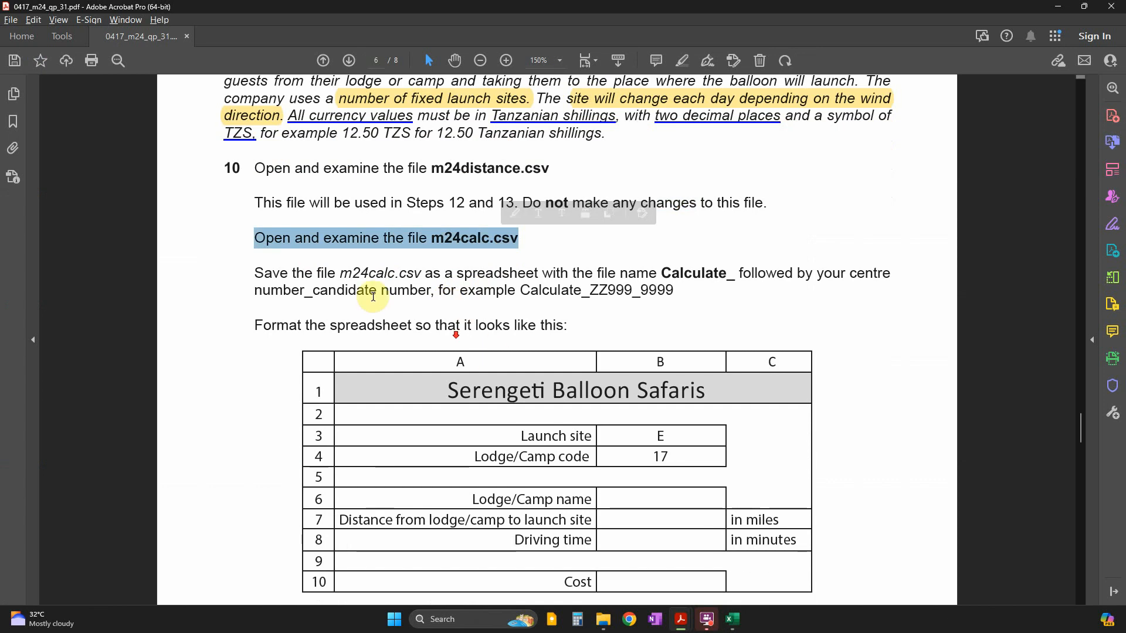
pyautogui.moveTo(335, 270); pyautogui.dragTo(523, 293)
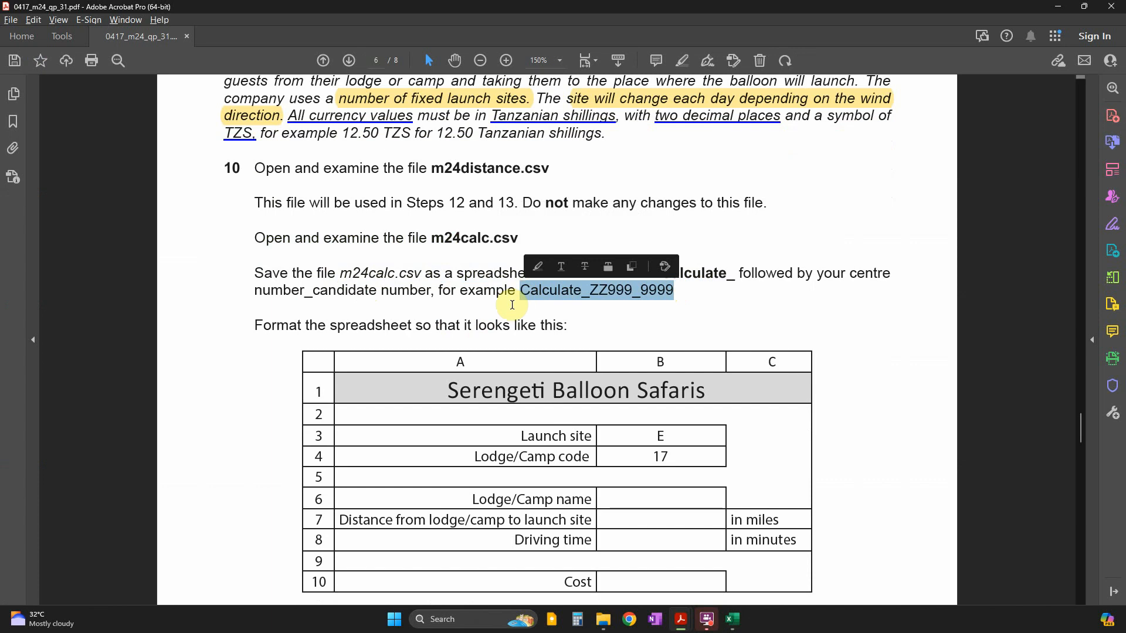
# Open m24calc.csv from the source files folder in Excel
pyautogui.click(614, 621)
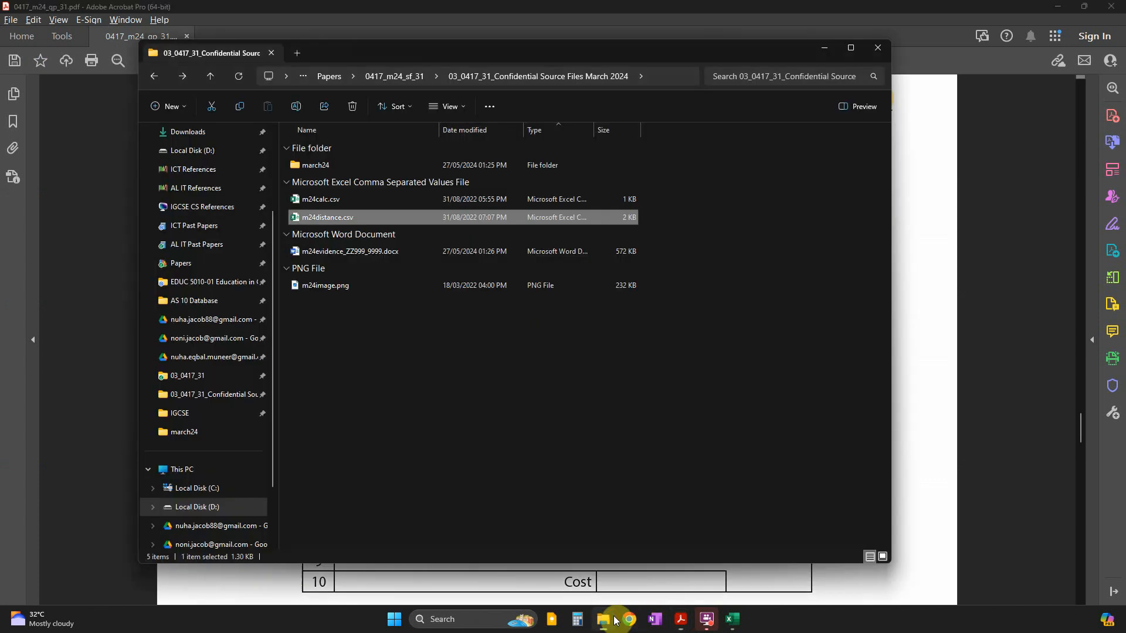
pyautogui.click(314, 201)
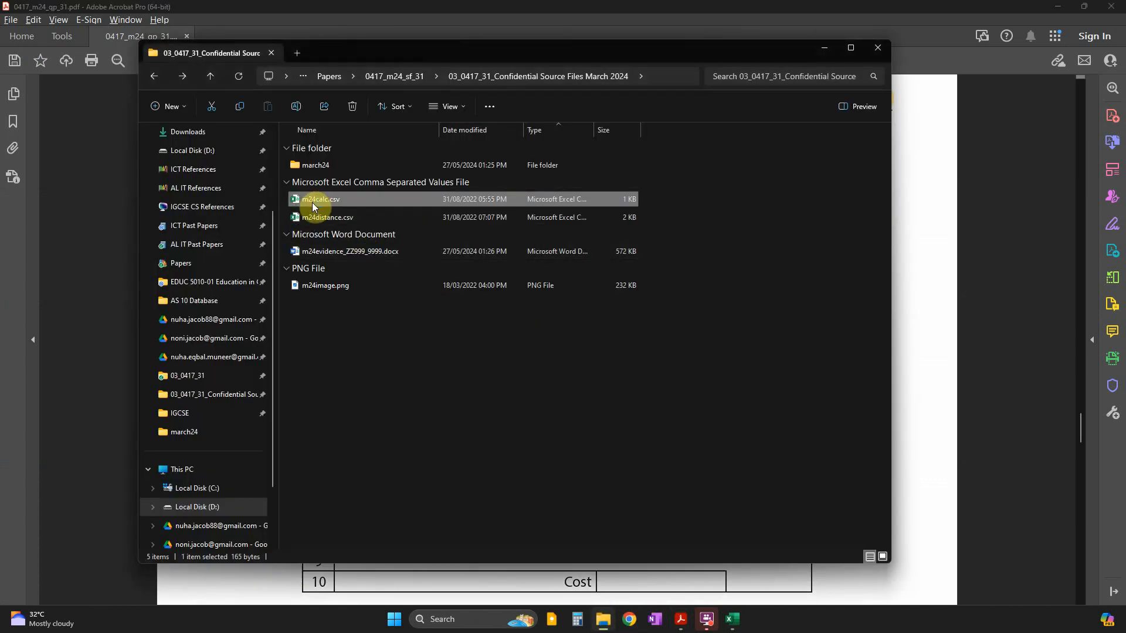
pyautogui.doubleClick(314, 202)
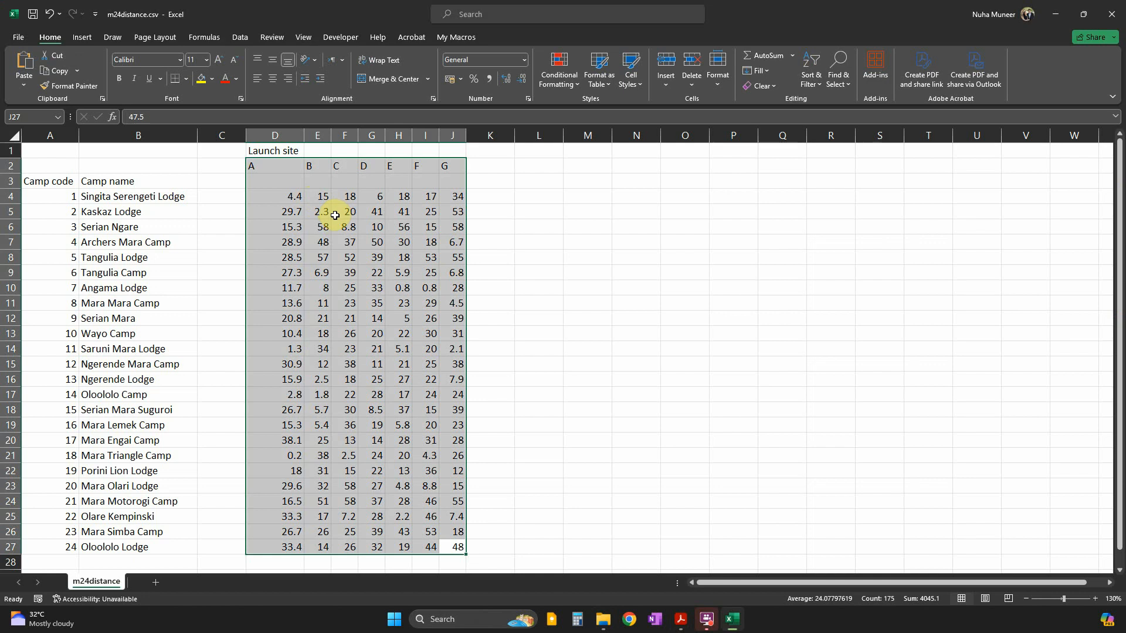
# Auto-fit all column widths in the m24calc sheet and enlarge the view to 160%
pyautogui.click(8, 133)
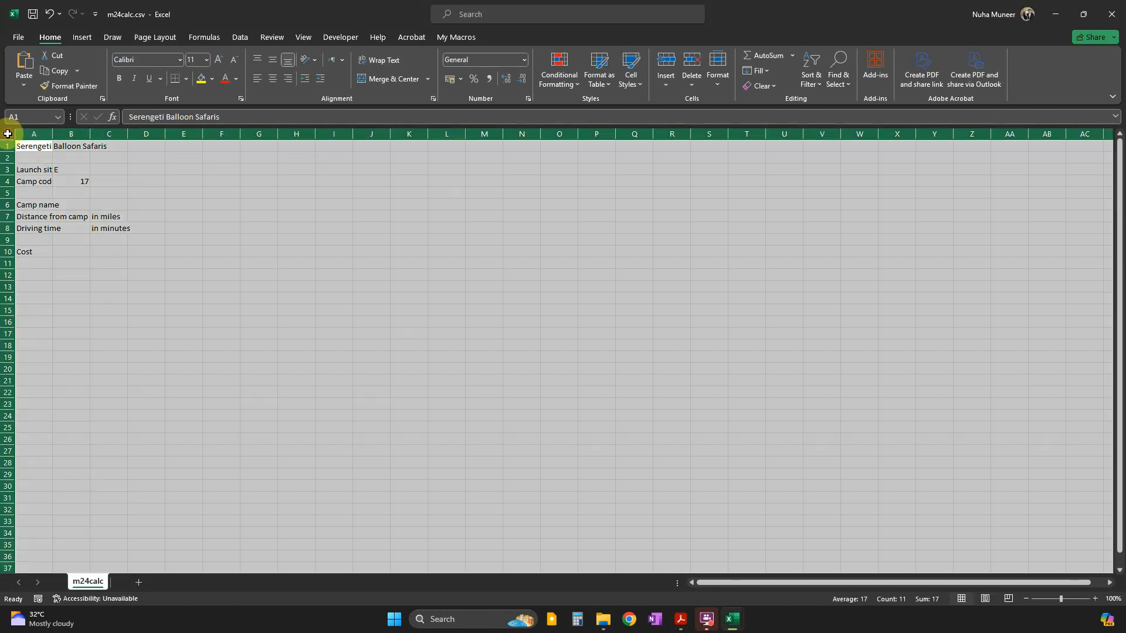
pyautogui.doubleClick(53, 133)
pyautogui.keyDown('ctrl'); pyautogui.scroll(3, 135, 309); pyautogui.keyUp('ctrl')
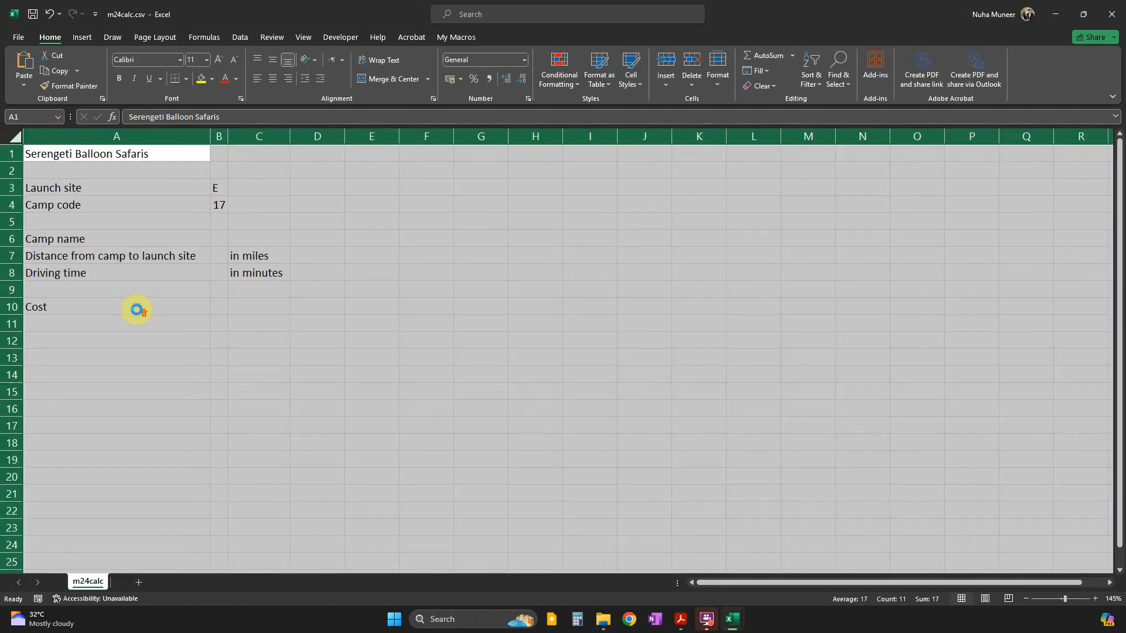
pyautogui.keyDown('ctrl'); pyautogui.scroll(1, 136, 309); pyautogui.keyUp('ctrl')
pyautogui.click(129, 339)
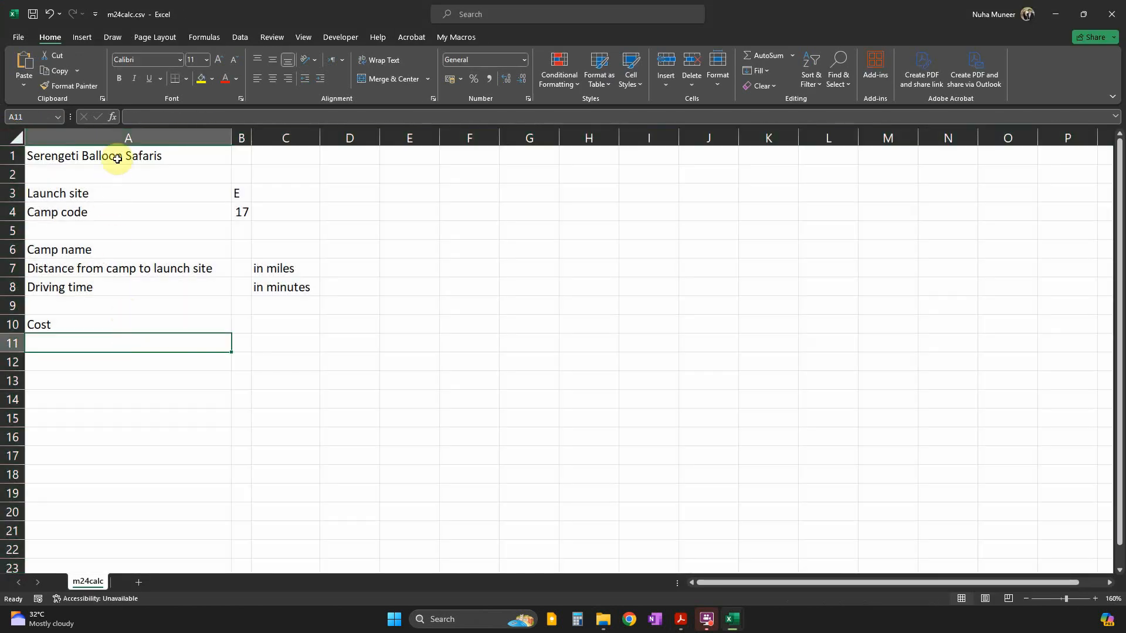
# Compare the launch site and camp code entries in m24calc with launch sites A to G and the camp codes in m24distance
pyautogui.click(187, 157)
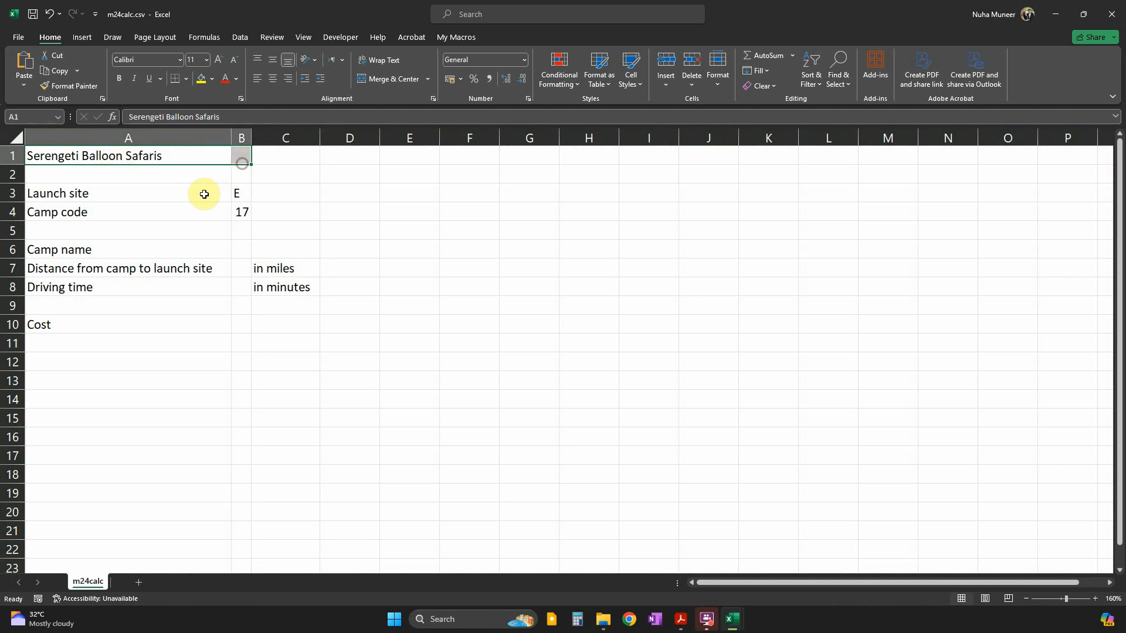
pyautogui.click(184, 198)
pyautogui.moveTo(220, 197); pyautogui.dragTo(239, 195)
pyautogui.click(242, 195)
pyautogui.hotkey('alt', 'Tab')
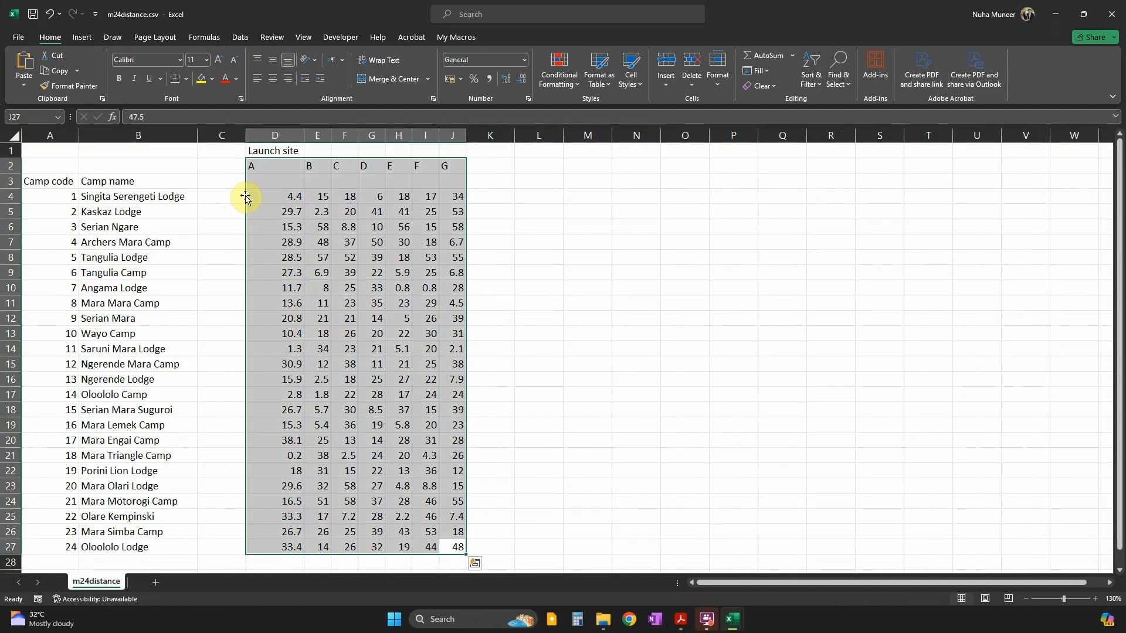
pyautogui.moveTo(445, 166); pyautogui.dragTo(270, 166)
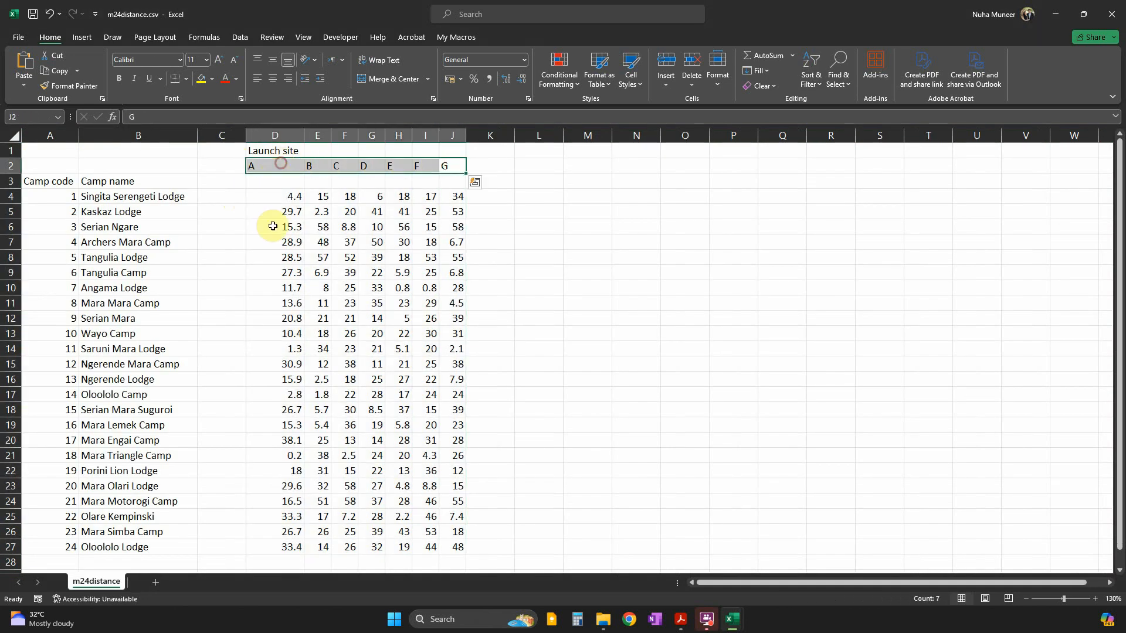
pyautogui.hotkey('alt', 'Tab')
pyautogui.click(198, 214)
pyautogui.hotkey('alt', 'Tab')
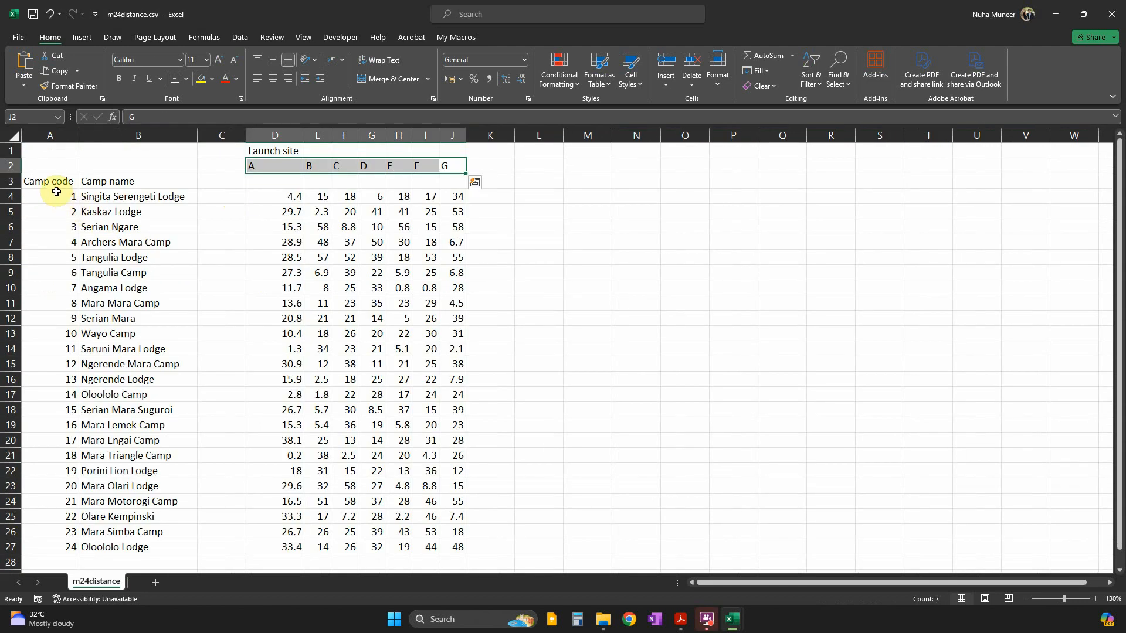
pyautogui.moveTo(57, 181); pyautogui.dragTo(68, 329)
pyautogui.hotkey('alt', 'Tab')
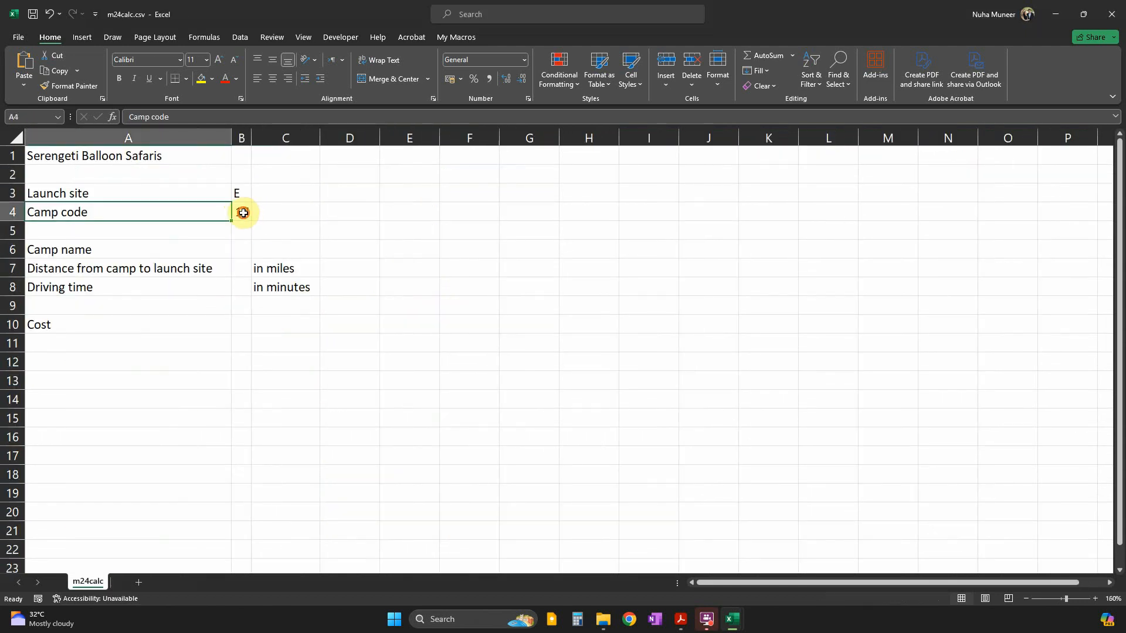
# Examine how the camp code in B4 of m24calc relates to the camp name in B6 through the m24distance list
pyautogui.click(243, 213)
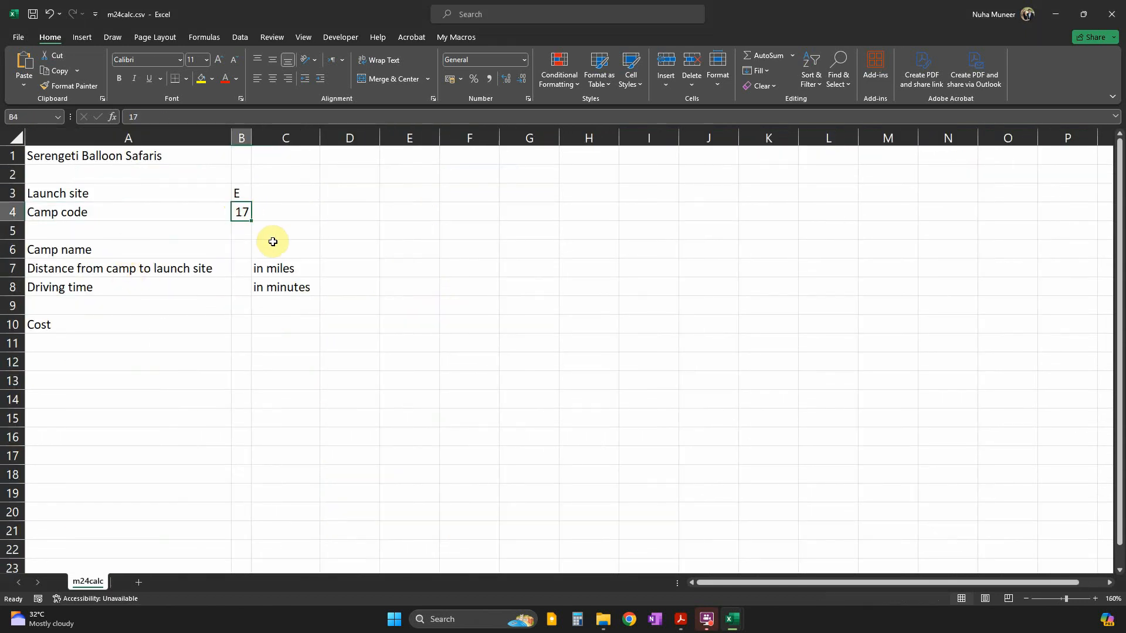
pyautogui.click(245, 249)
pyautogui.click(244, 213)
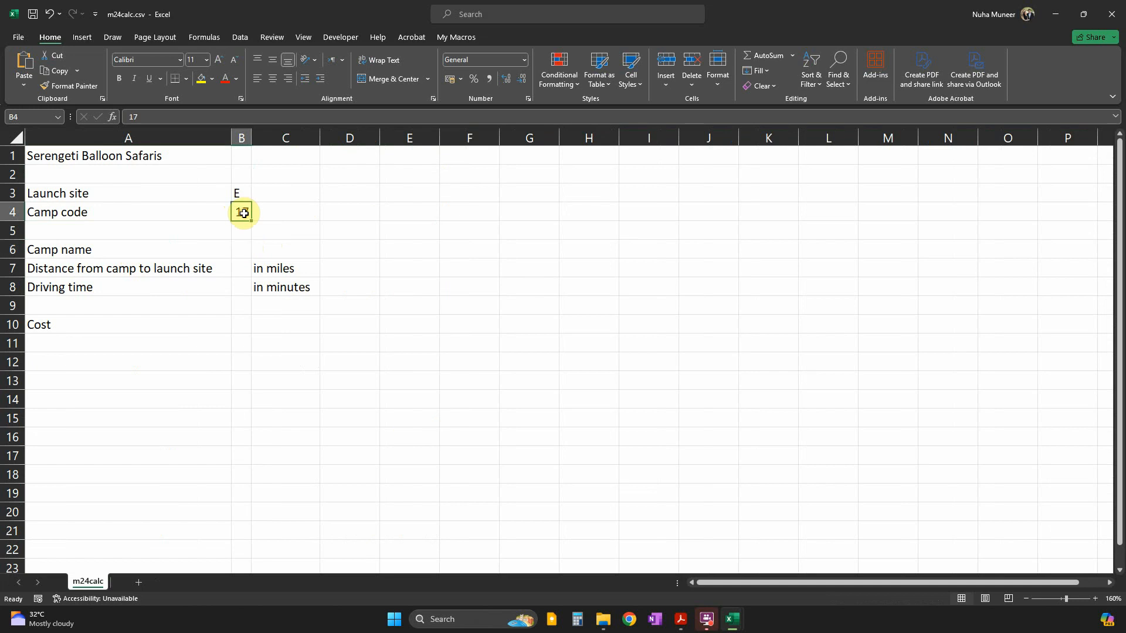
pyautogui.hotkey('alt', 'Tab')
pyautogui.click(108, 195)
pyautogui.click(70, 198)
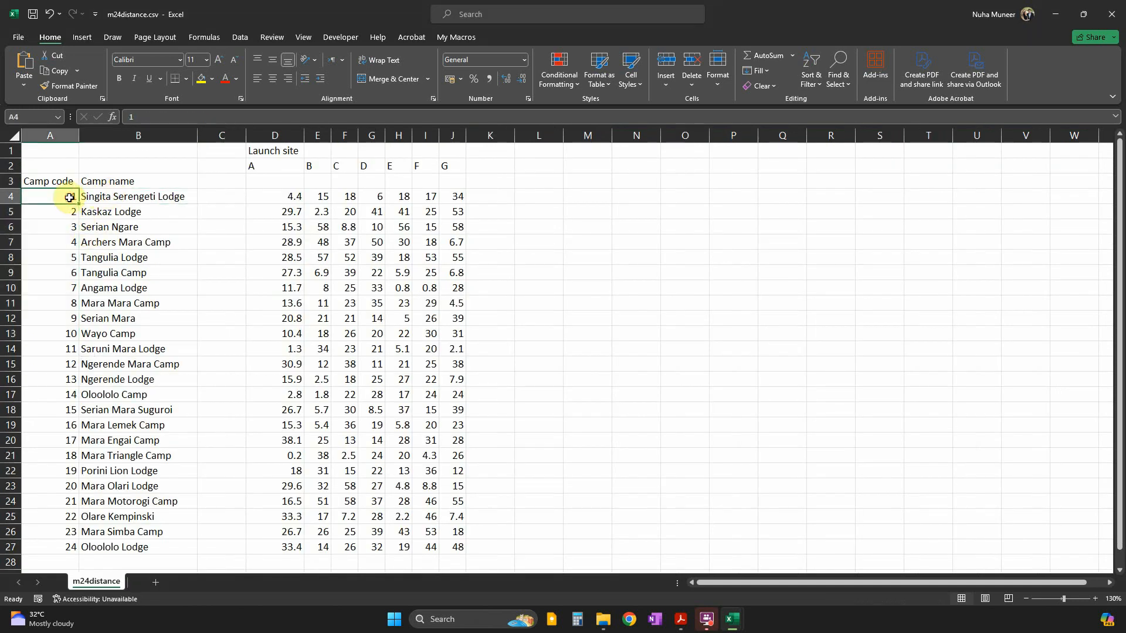
pyautogui.click(96, 202)
pyautogui.hotkey('alt', 'Tab')
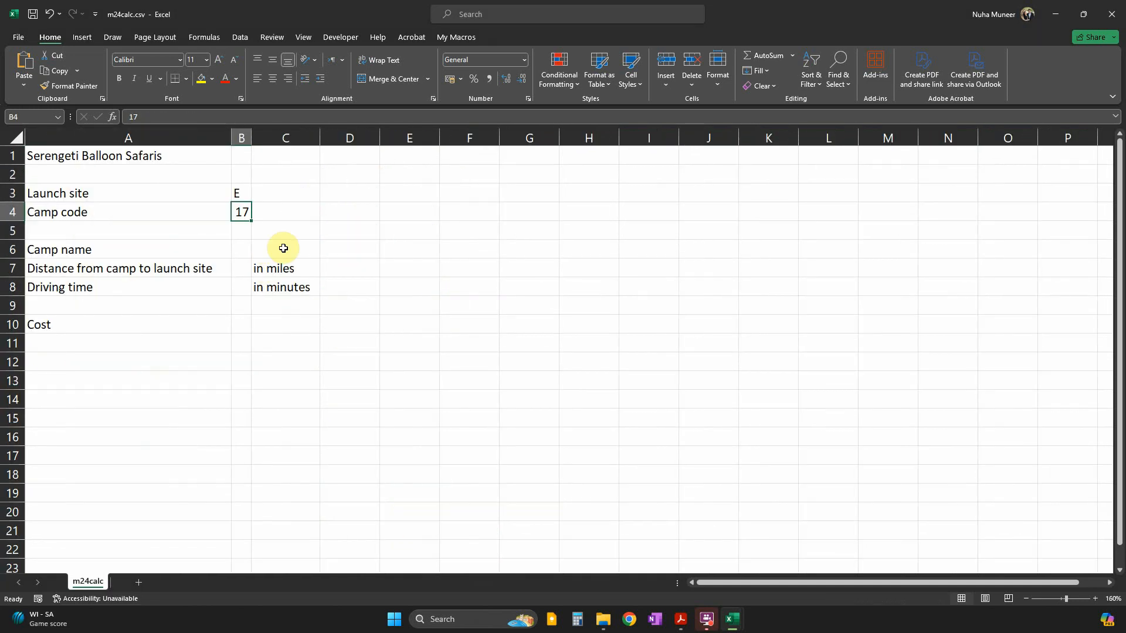
pyautogui.click(241, 253)
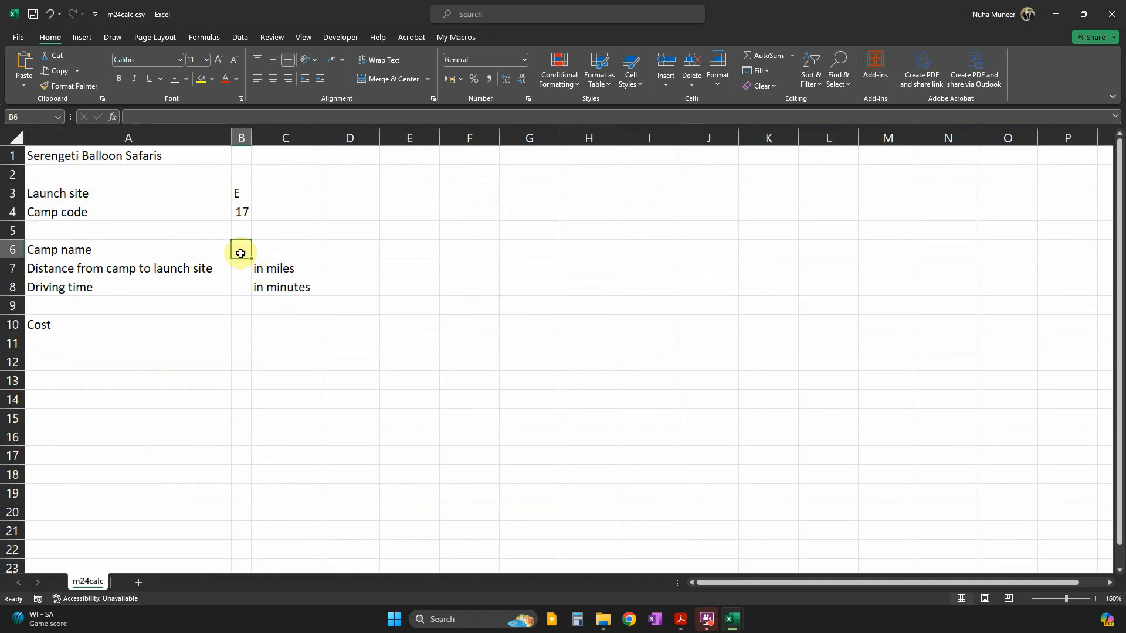
# Compare the distance from camp to launch site row in m24calc with the distances and launch site E in m24distance
pyautogui.click(171, 269)
pyautogui.hotkey('alt', 'Tab')
pyautogui.moveTo(280, 200); pyautogui.dragTo(428, 273)
pyautogui.click(395, 169)
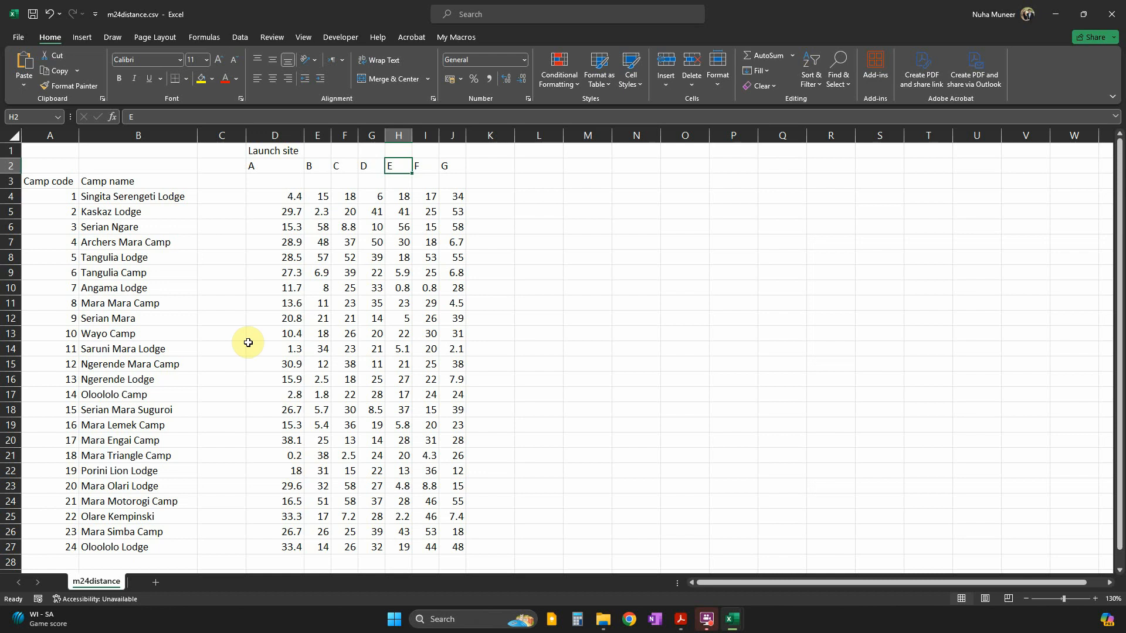
# Auto-fit all column widths in the m24distance sheet again so the distances show their decimals
pyautogui.click(15, 132)
pyautogui.doubleClick(79, 135)
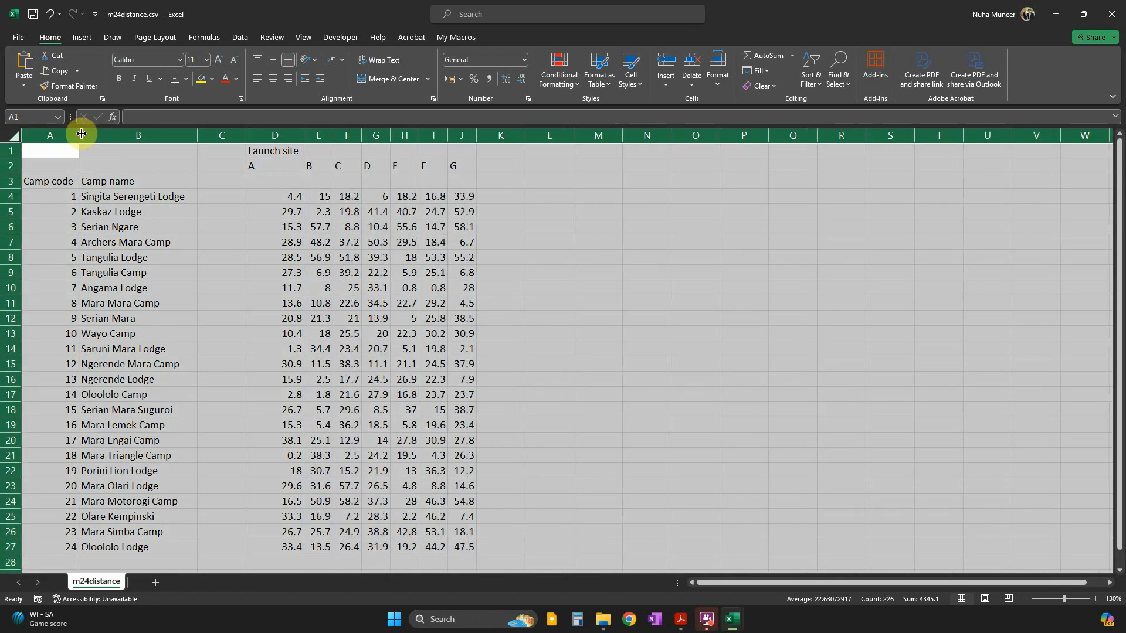
pyautogui.click(247, 250)
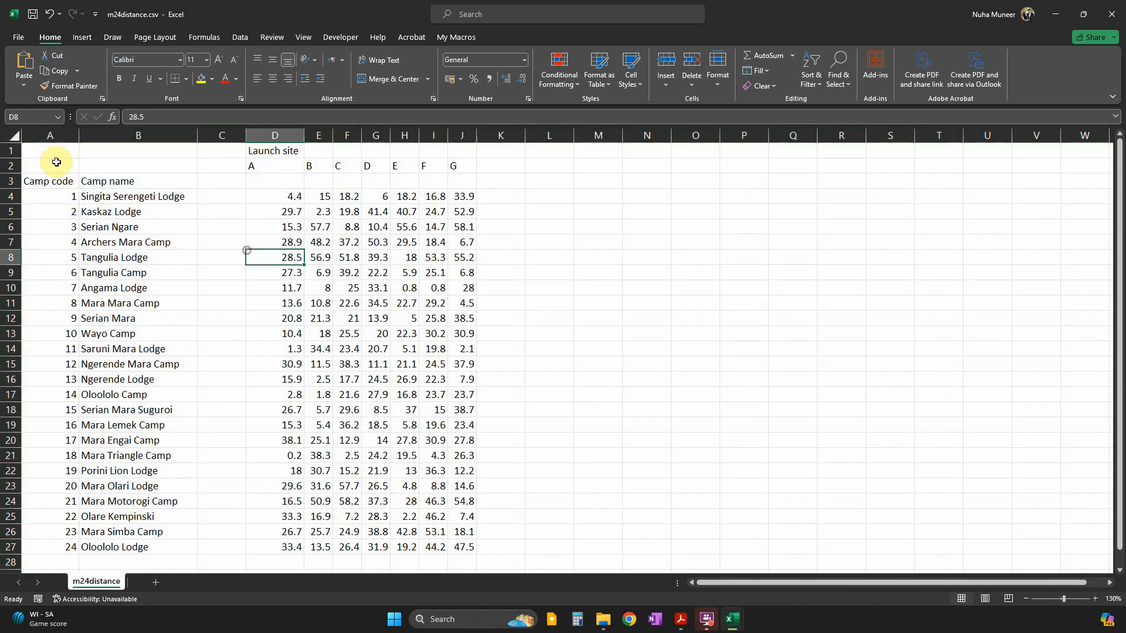
pyautogui.hotkey('ctrl', 'z')
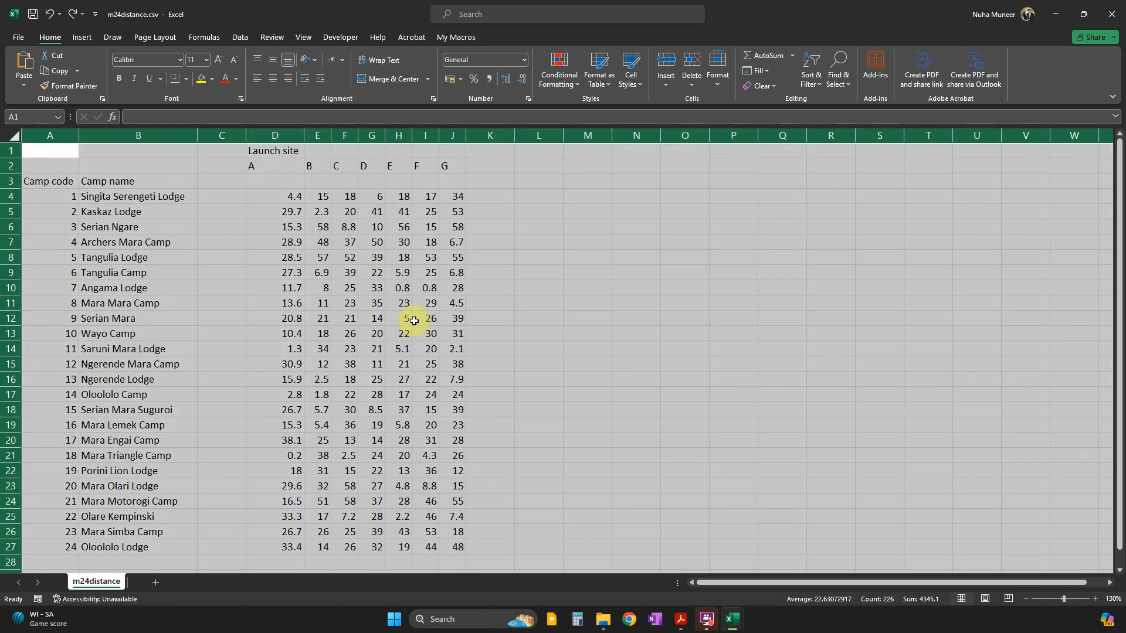
pyautogui.doubleClick(79, 135)
pyautogui.click(433, 396)
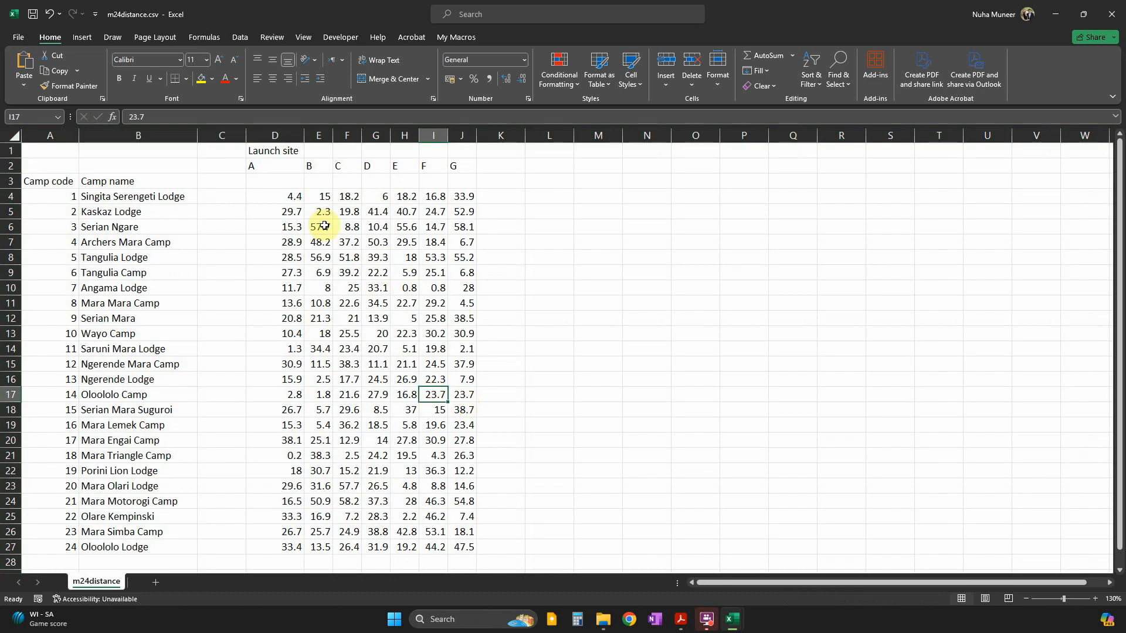
# Try widening columns D to J equally in the m24distance sheet, and undo the change
pyautogui.moveTo(274, 135); pyautogui.dragTo(489, 138)
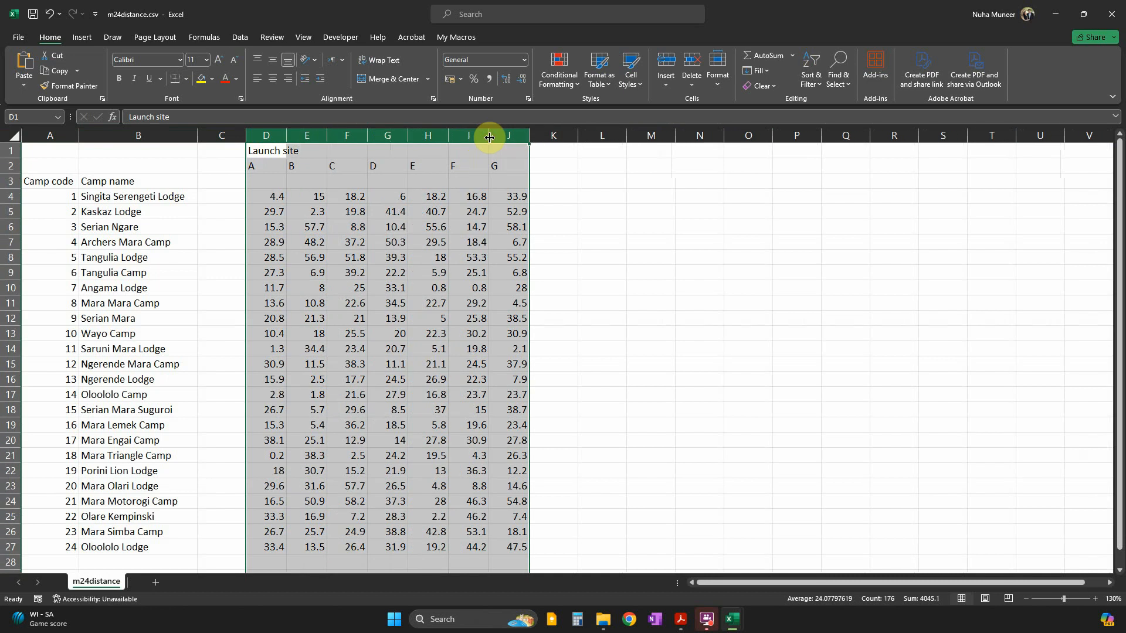
pyautogui.click(387, 338)
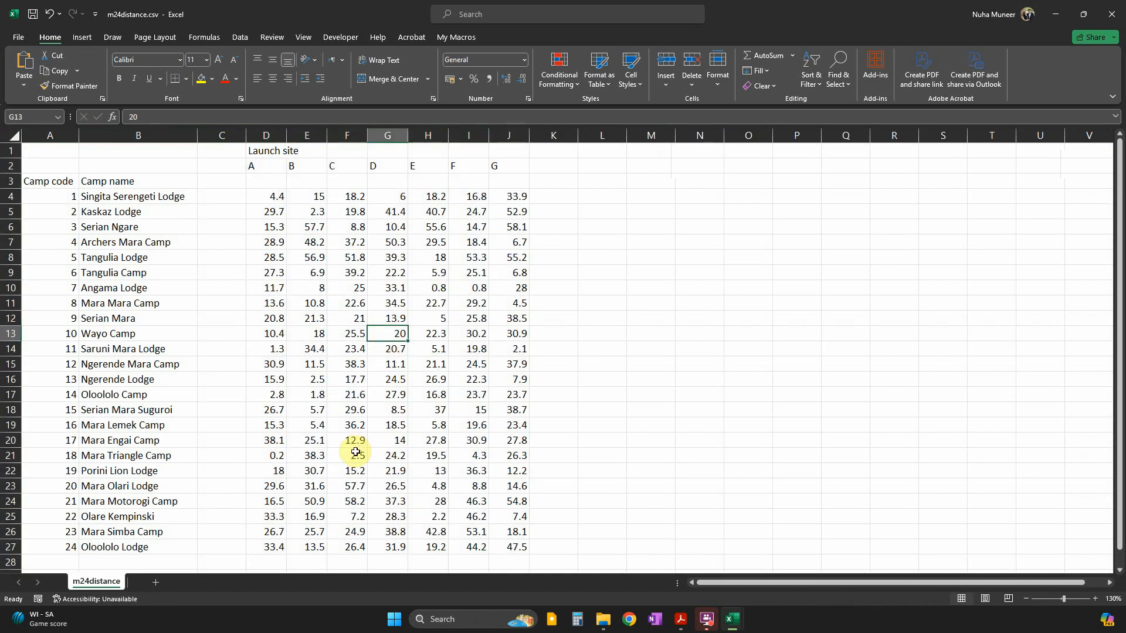
pyautogui.hotkey('ctrl', 'z')
pyautogui.click(254, 276)
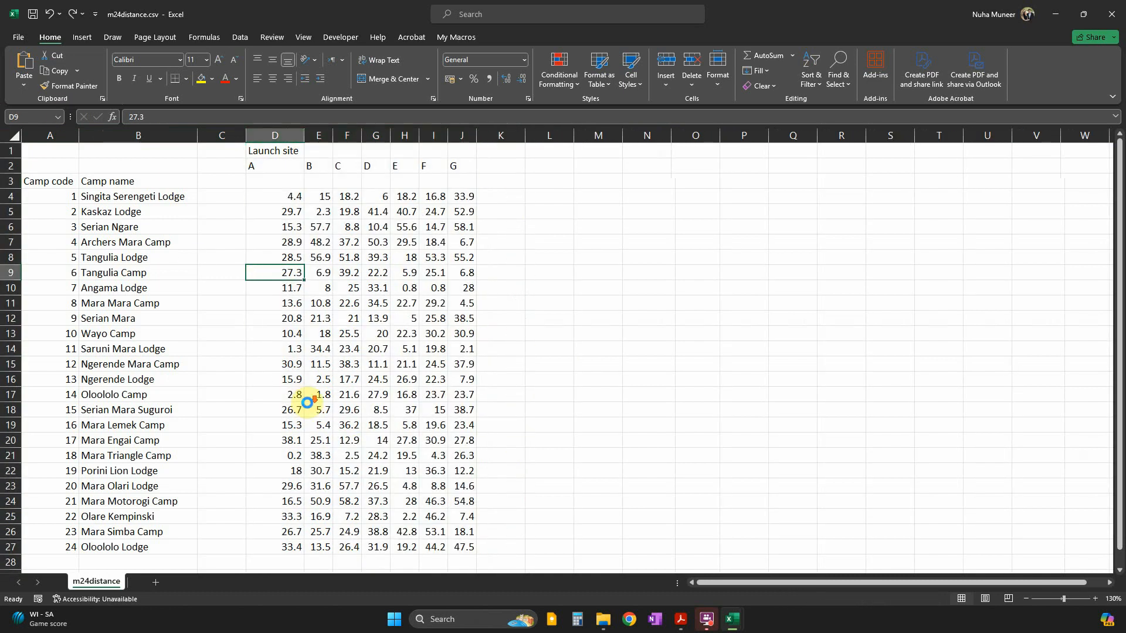
pyautogui.scroll(-1, 307, 403)
# Examine the driving time, distance and cost rows in m24calc, including the minutes and miles units
pyautogui.hotkey('alt', 'Tab')
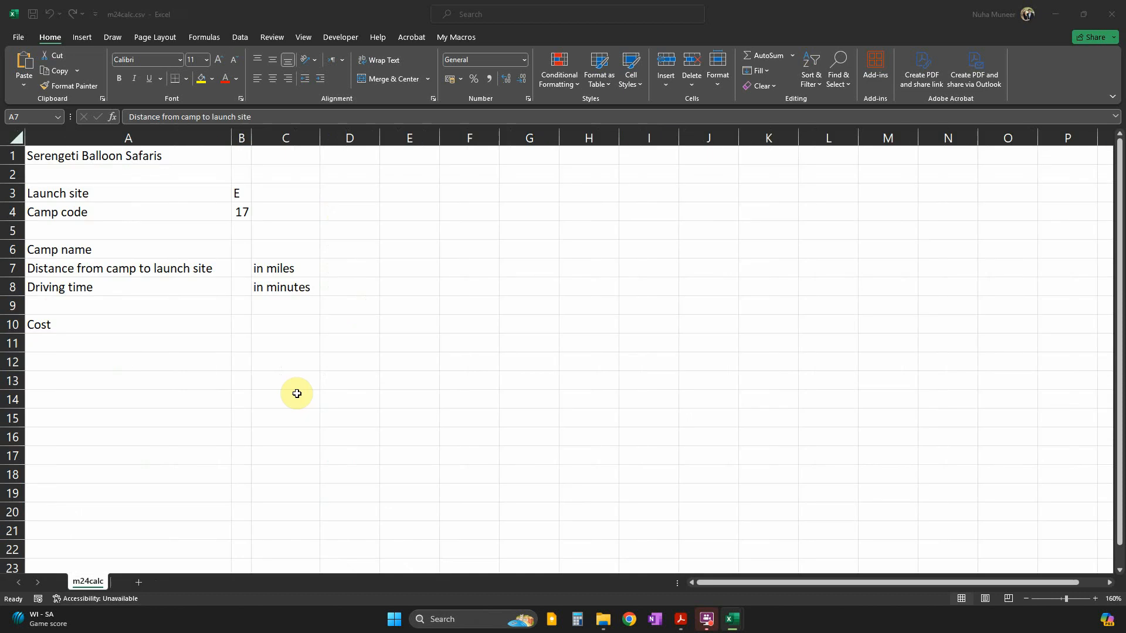
pyautogui.click(114, 287)
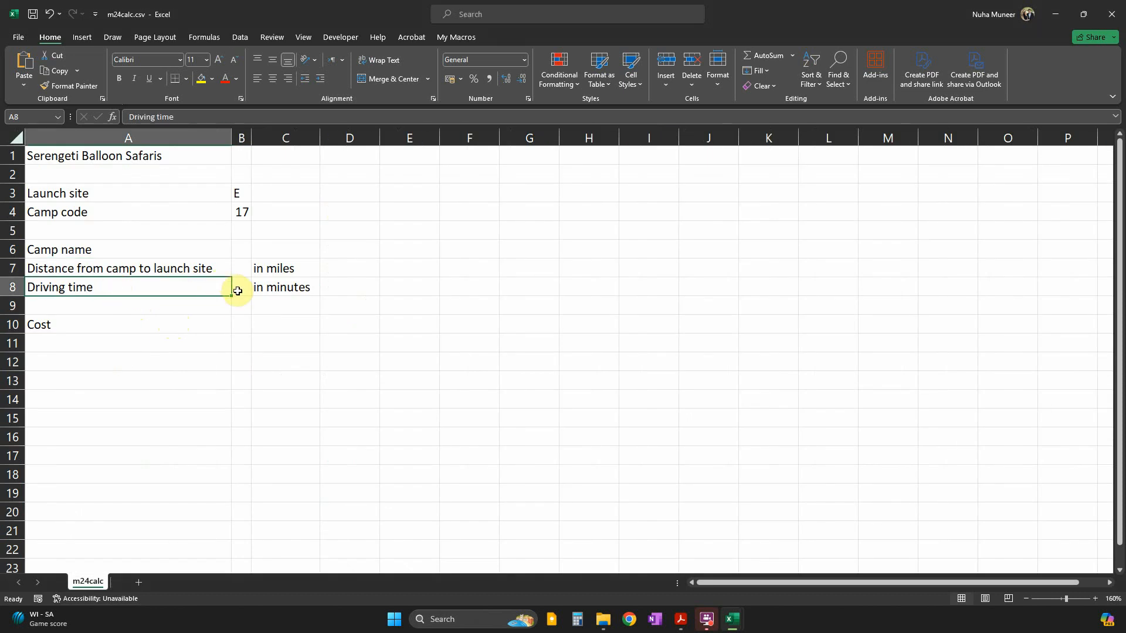
pyautogui.click(273, 288)
pyautogui.click(240, 287)
pyautogui.click(240, 268)
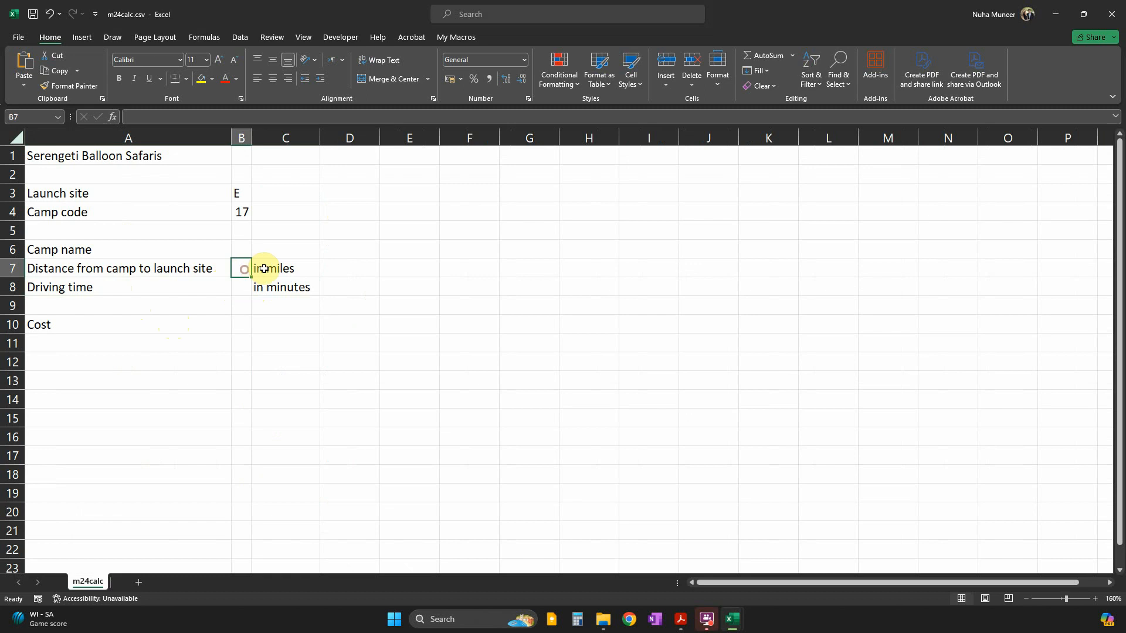
pyautogui.click(265, 268)
pyautogui.click(168, 326)
pyautogui.click(249, 327)
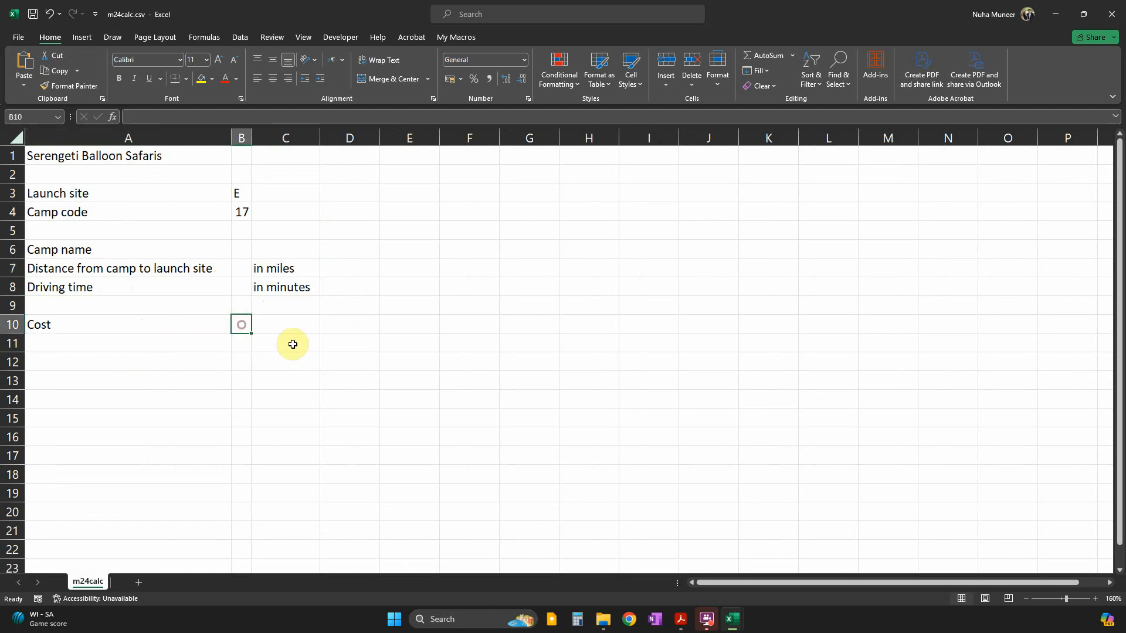
# Start saving m24calc.csv as a new file named Calculate_ZZ999_9999 in the Confidential Source Files March 2024 folder, following the exam paper
pyautogui.hotkey('alt', 'Tab')
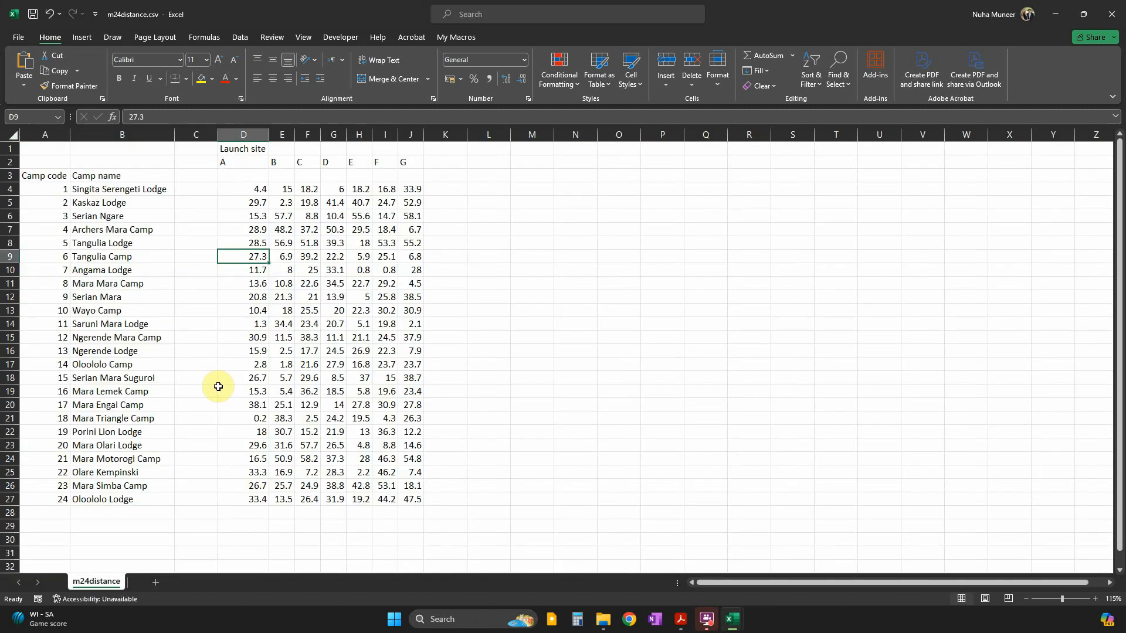
pyautogui.hotkey('alt', 'Tab')
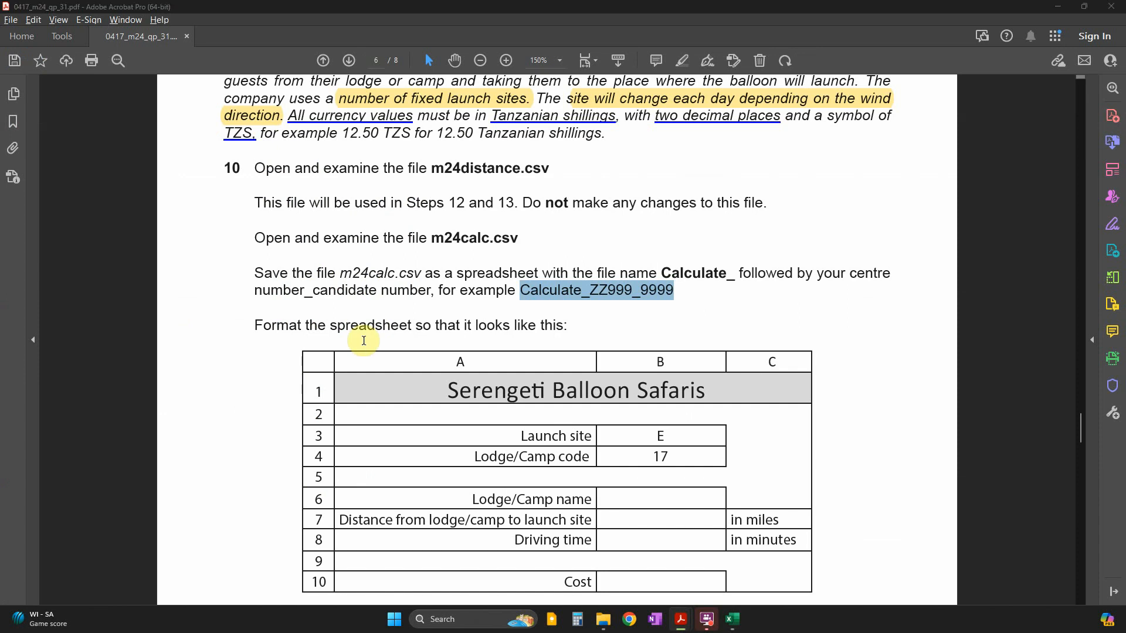
pyautogui.hotkey('alt', 'Tab')
pyautogui.click(20, 35)
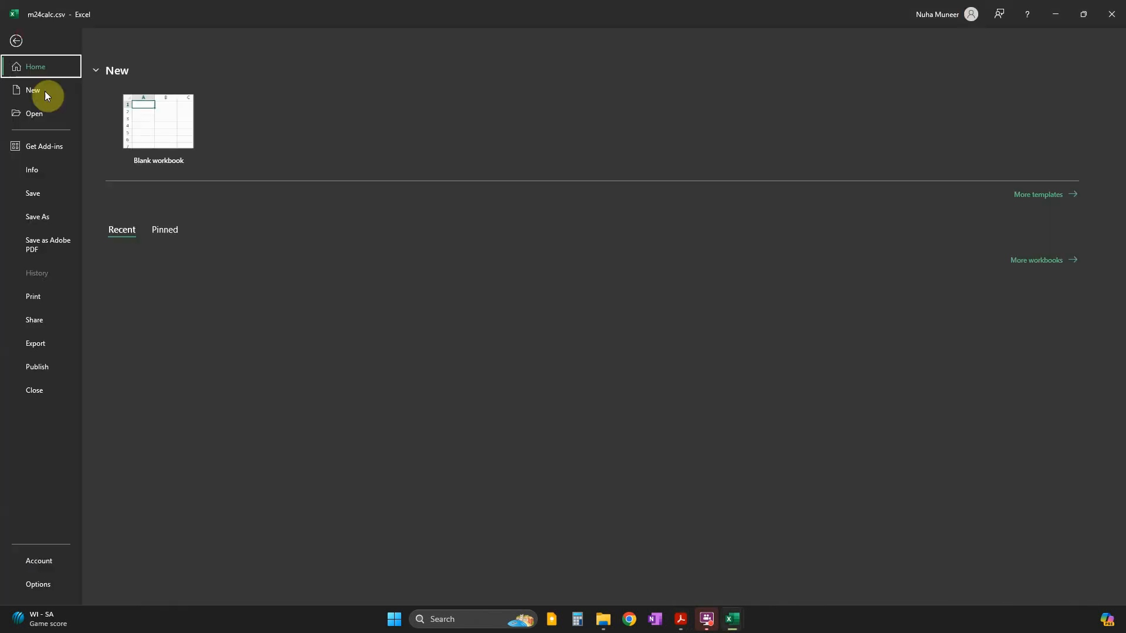
pyautogui.click(38, 215)
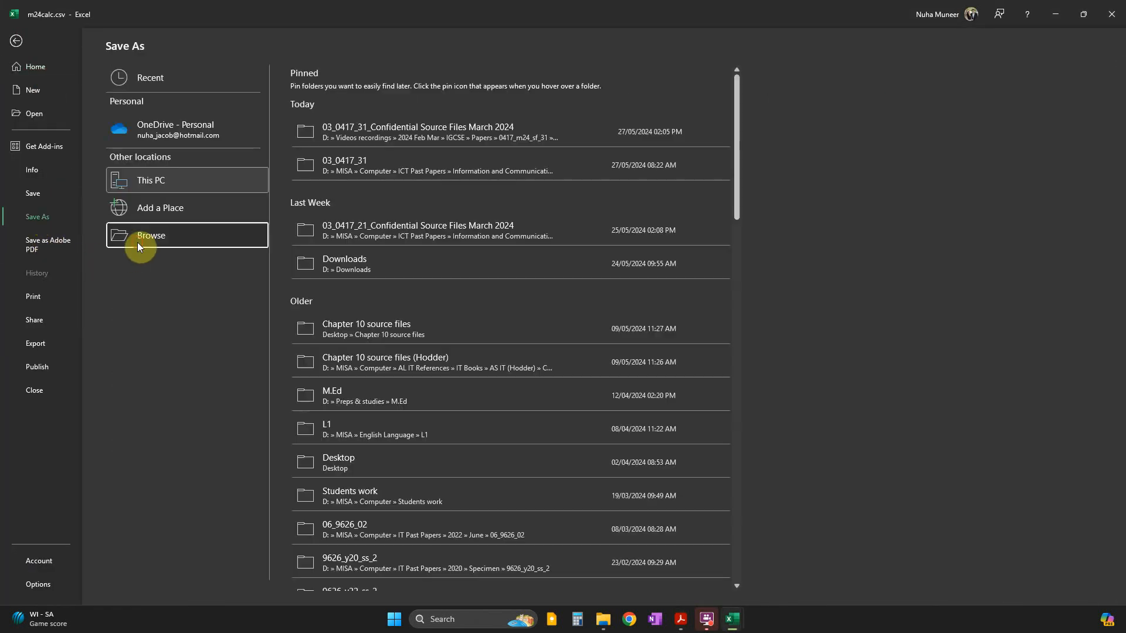
pyautogui.click(138, 237)
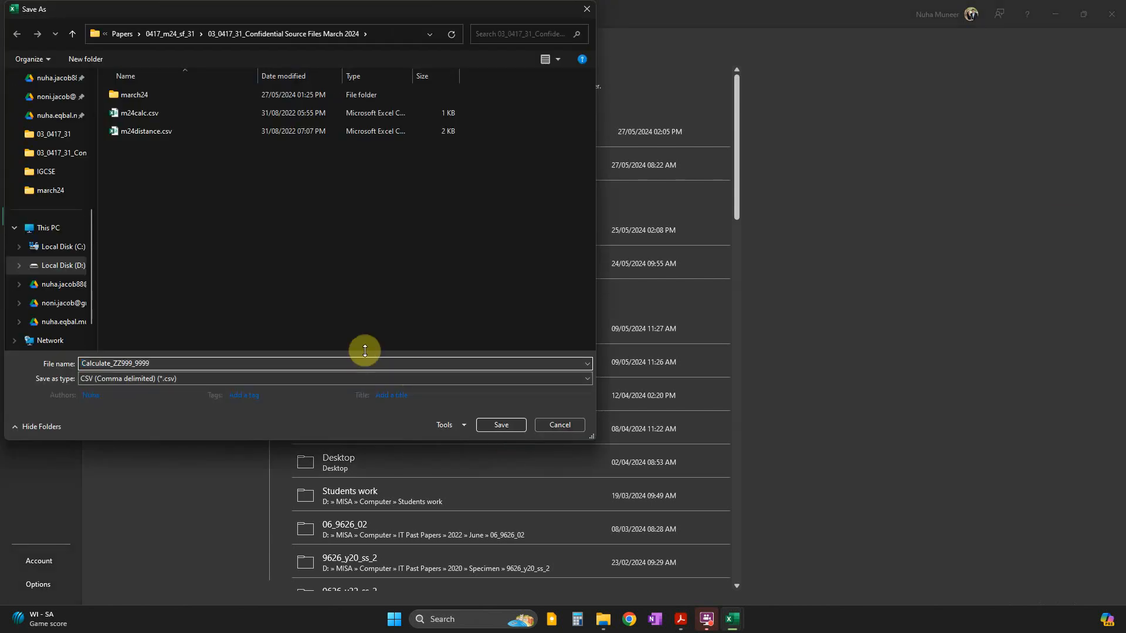
pyautogui.doubleClick(142, 363)
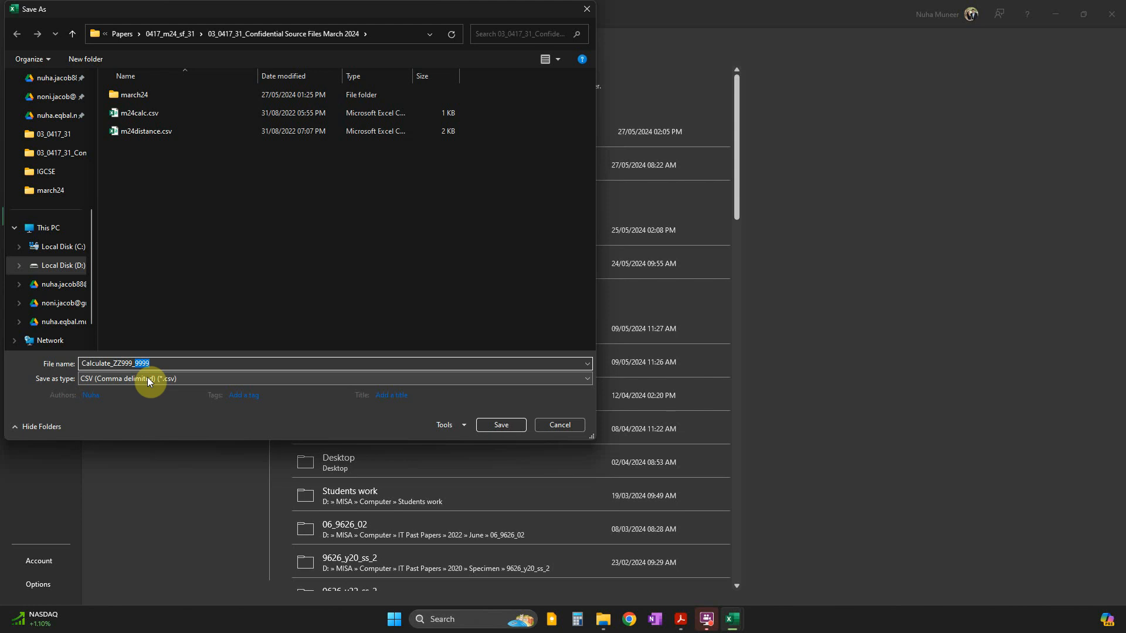
# Set the file type to Excel Workbook (*.xlsx) and save the new spreadsheet
pyautogui.click(147, 378)
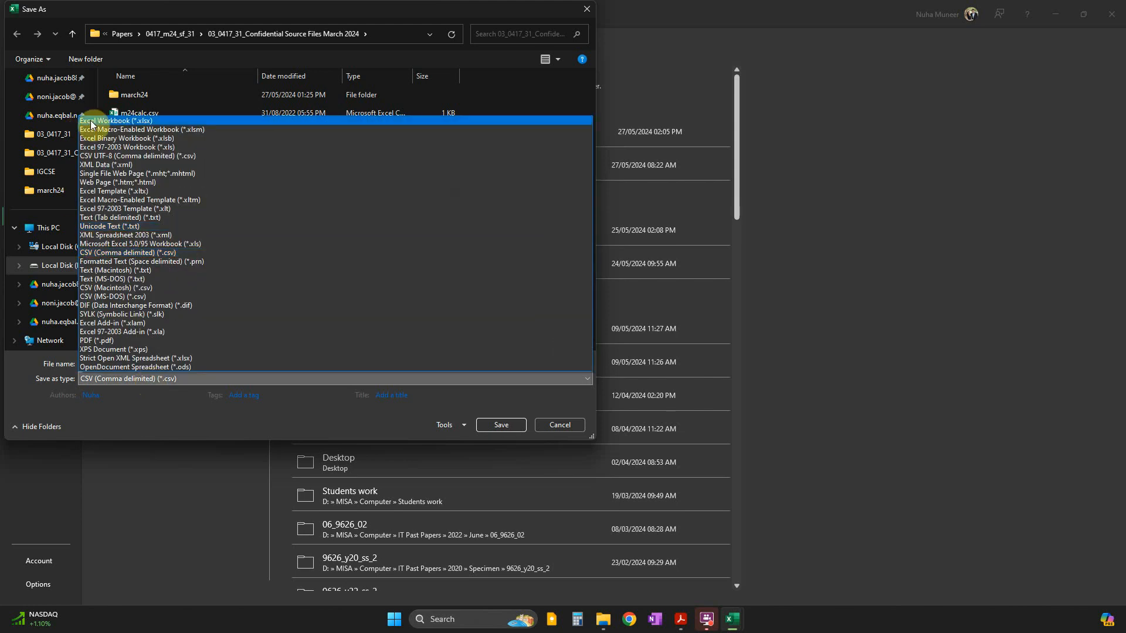
pyautogui.click(91, 121)
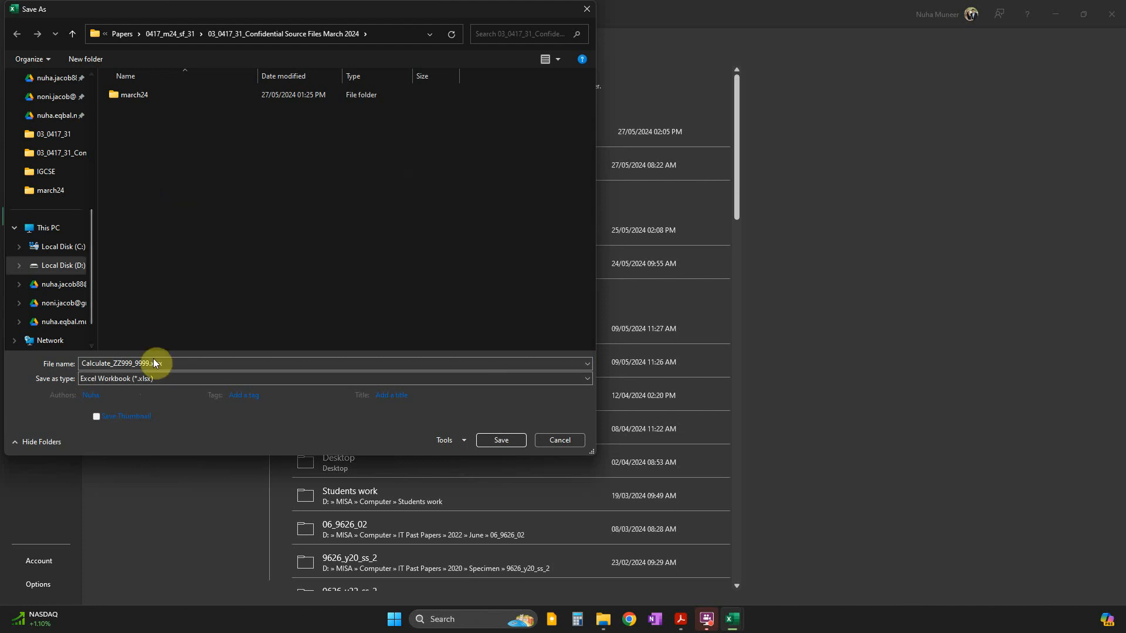
pyautogui.click(147, 379)
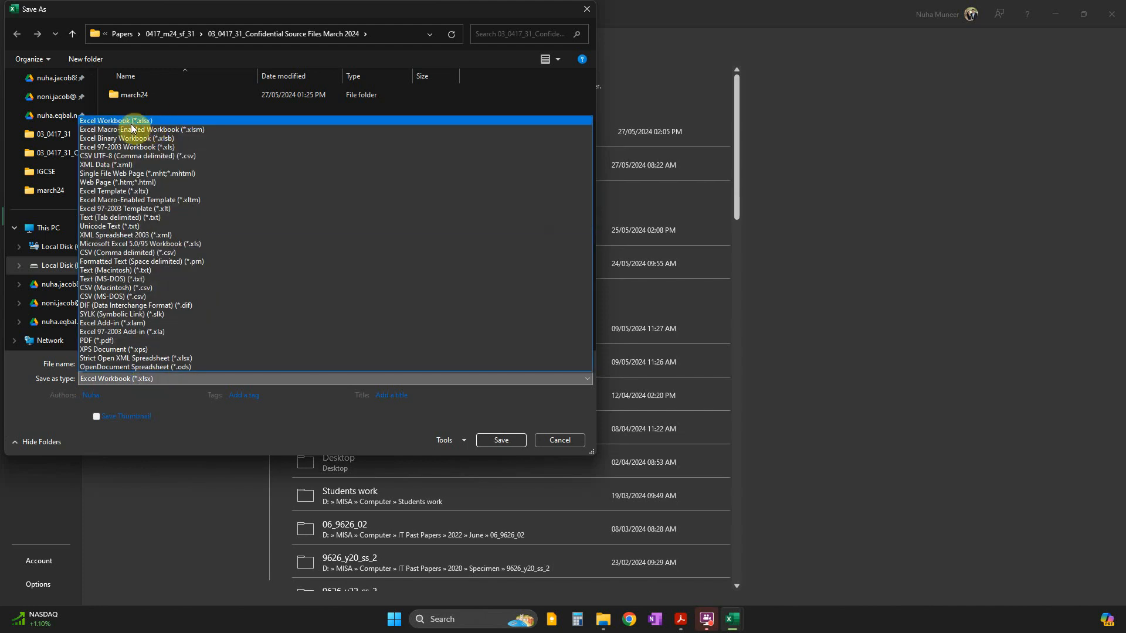
pyautogui.click(449, 332)
pyautogui.click(121, 379)
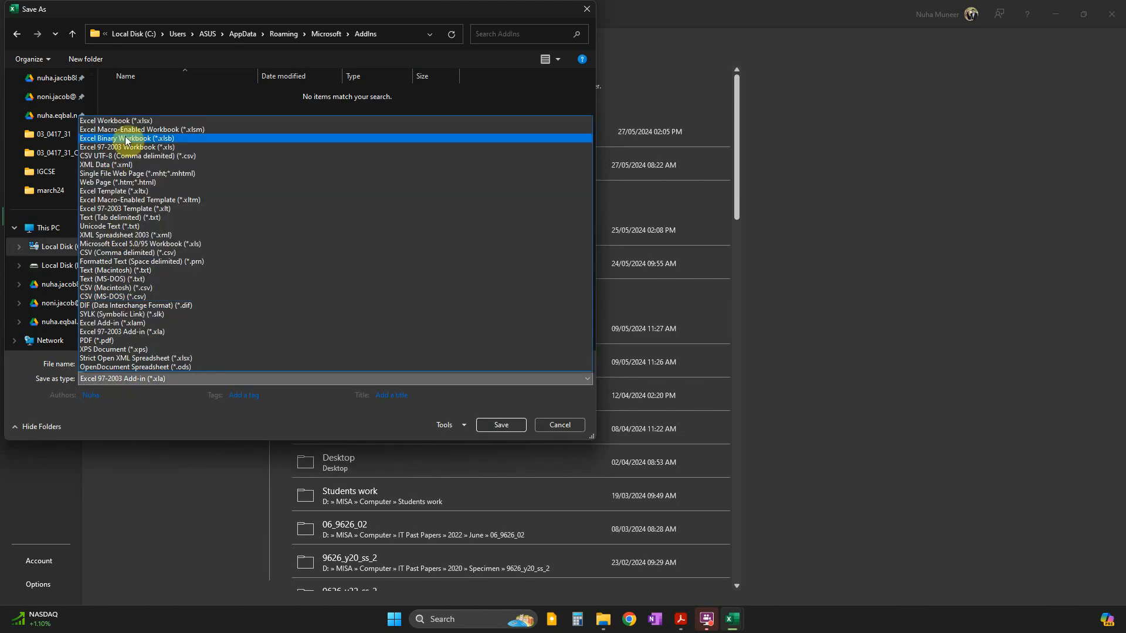
pyautogui.click(129, 121)
pyautogui.click(500, 440)
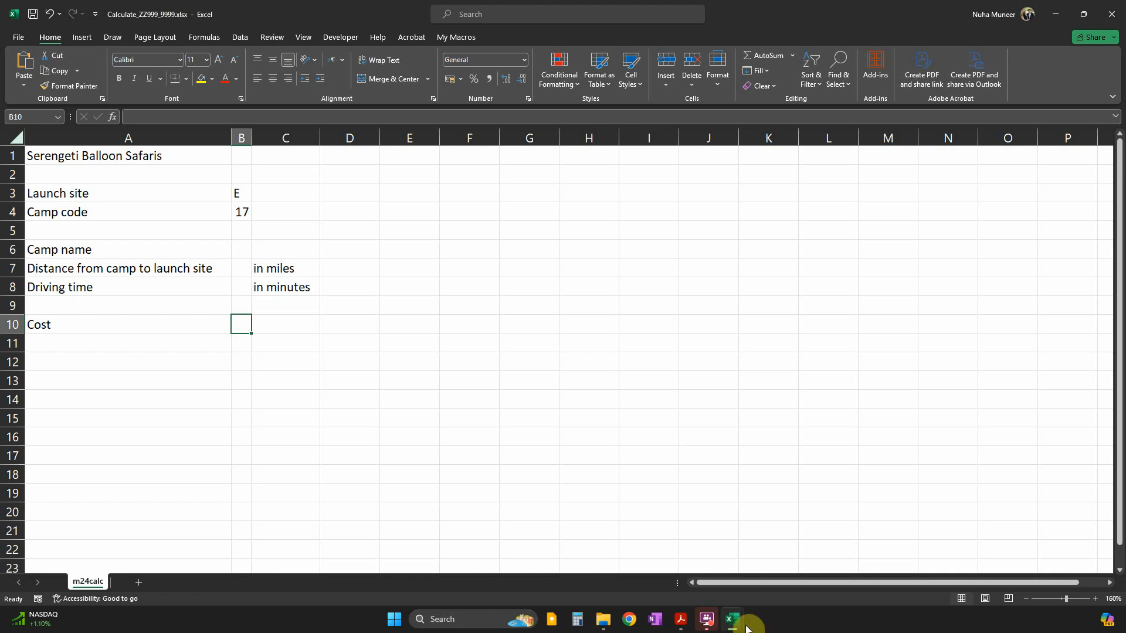
# Switch to the exam paper in Acrobat and read the step 10 formatting instruction with its sample table layout
pyautogui.moveTo(742, 626)
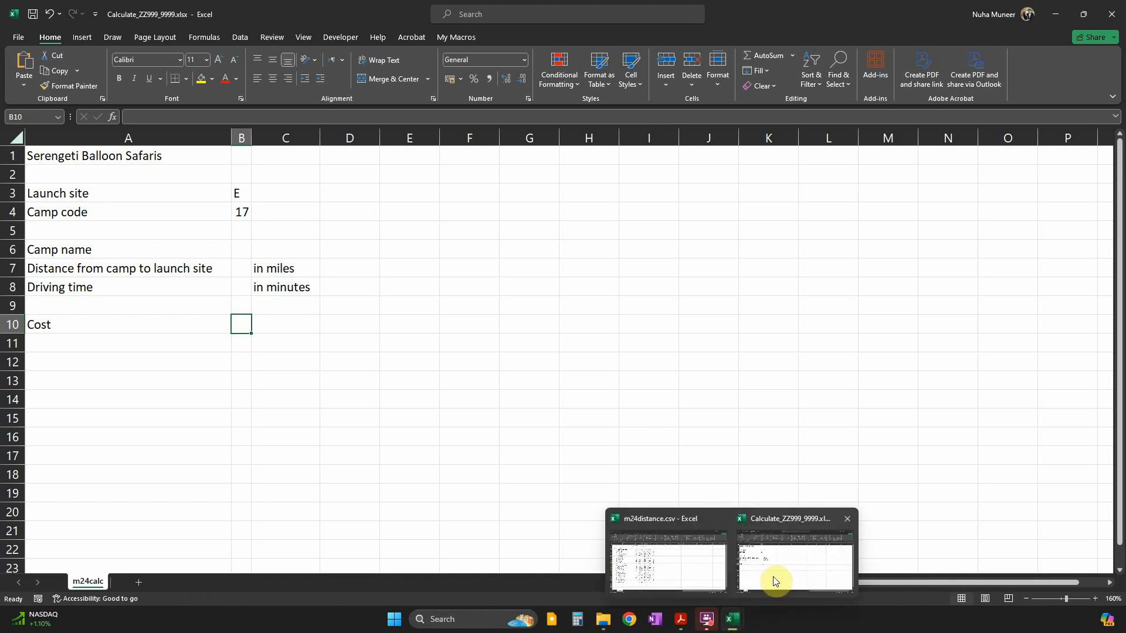
pyautogui.click(721, 558)
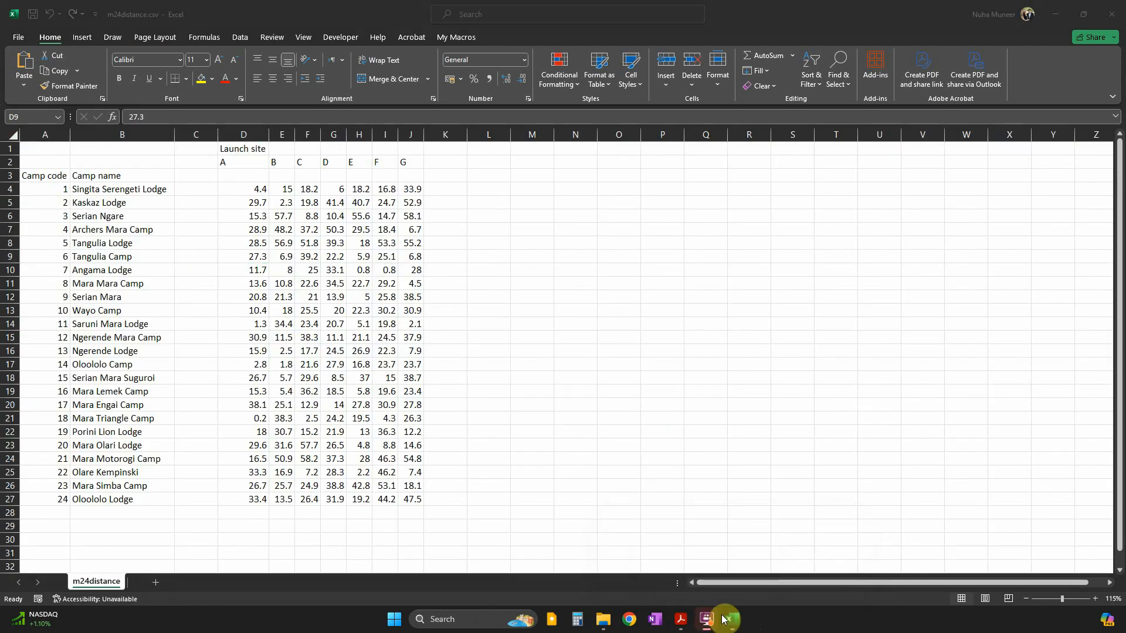
pyautogui.click(681, 620)
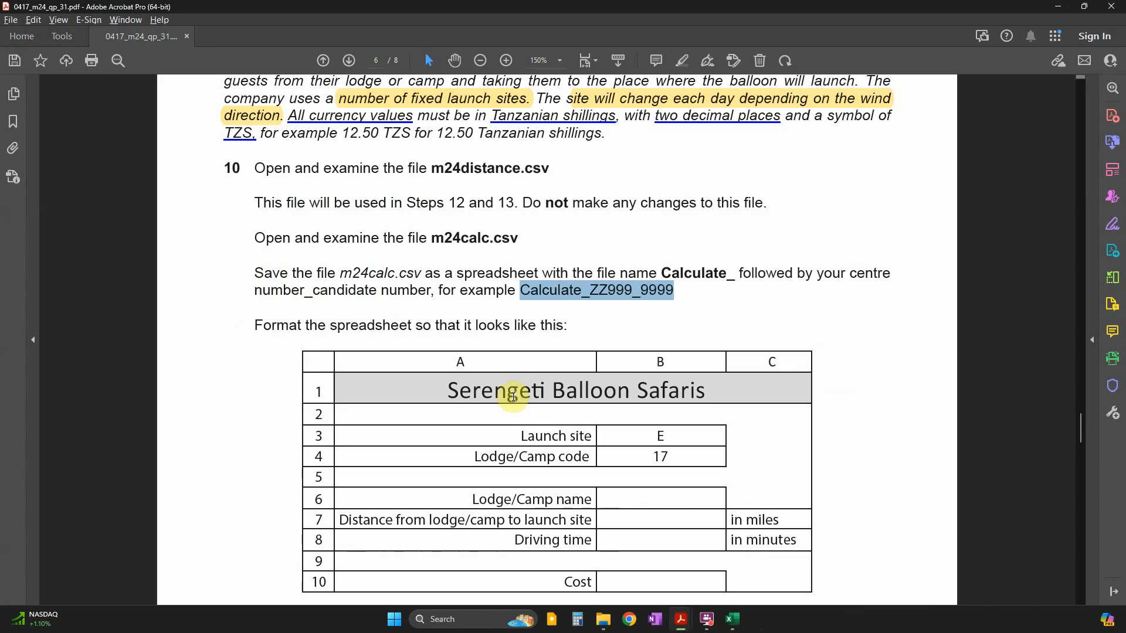
pyautogui.scroll(-2, 364, 339)
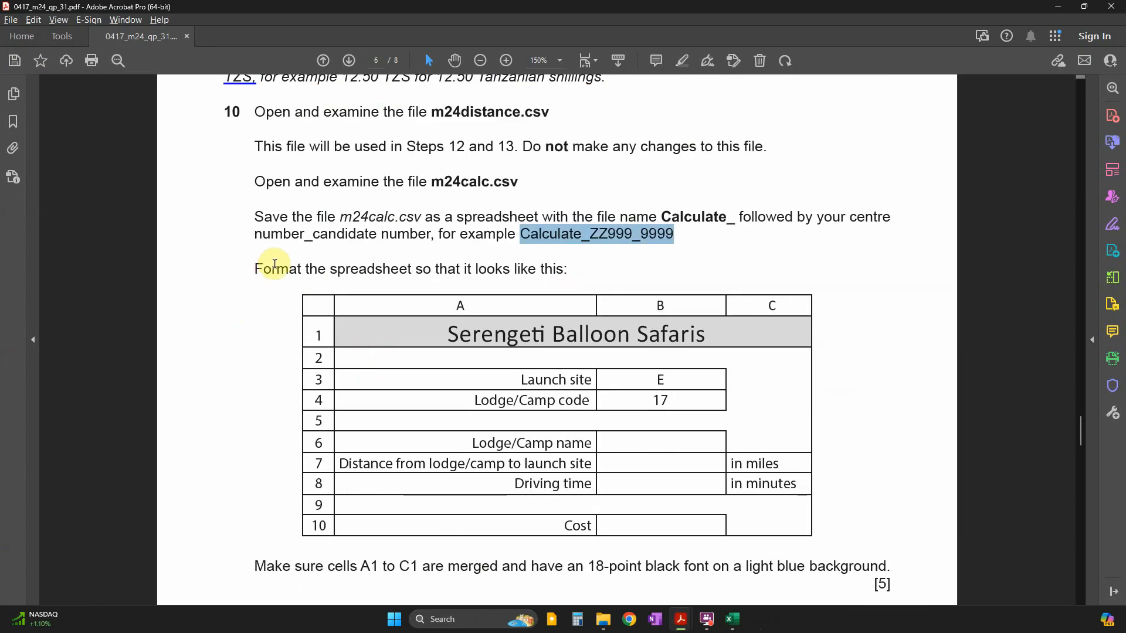
pyautogui.moveTo(256, 268); pyautogui.dragTo(509, 271)
pyautogui.scroll(-2, 684, 465)
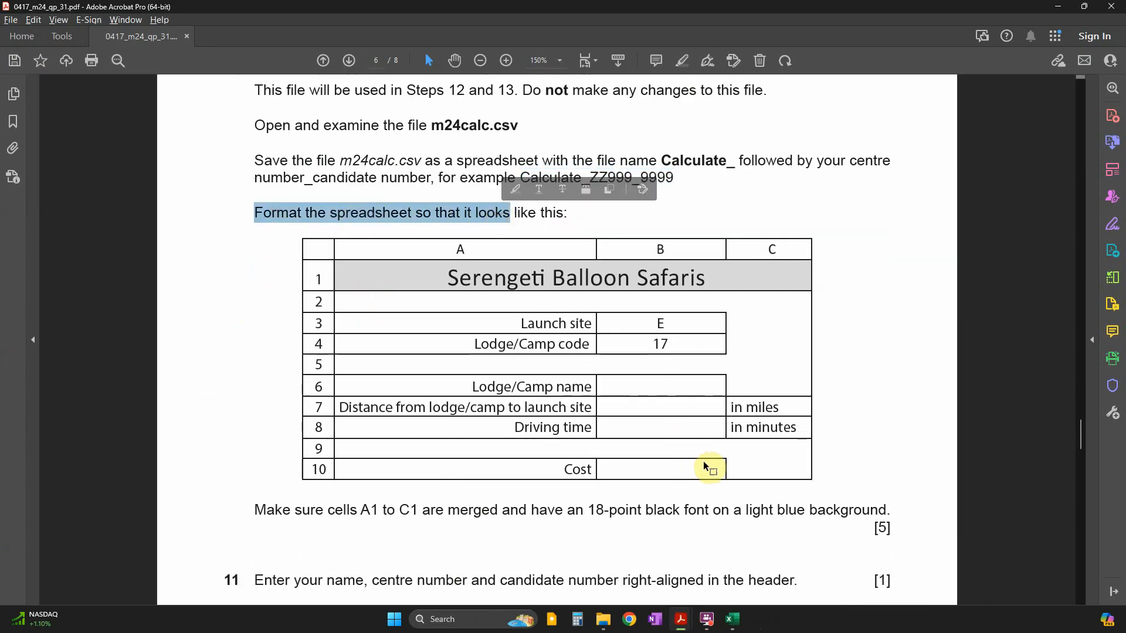
pyautogui.keyDown('ctrl'); pyautogui.scroll(2, 709, 465); pyautogui.keyUp('ctrl')
pyautogui.scroll(1, 619, 144)
pyautogui.moveTo(708, 121); pyautogui.dragTo(516, 124)
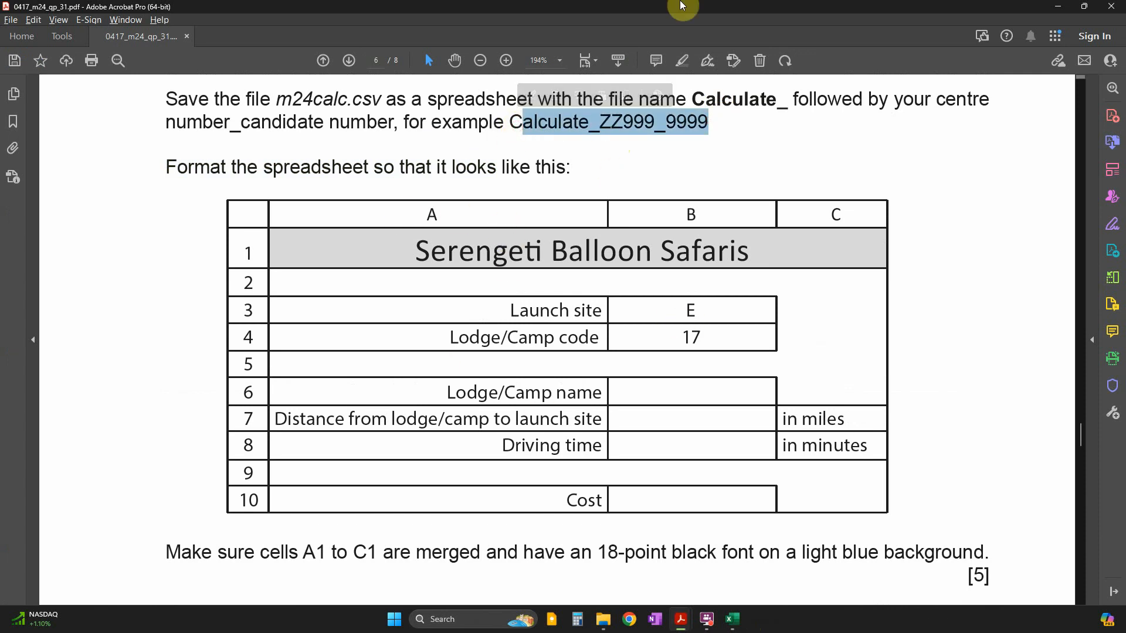
# Arrange the exam paper and the Calculate_ZZ999_9999 workbook side by side, with the whole sample table in view
pyautogui.moveTo(680, 3); pyautogui.dragTo(1117, 314)
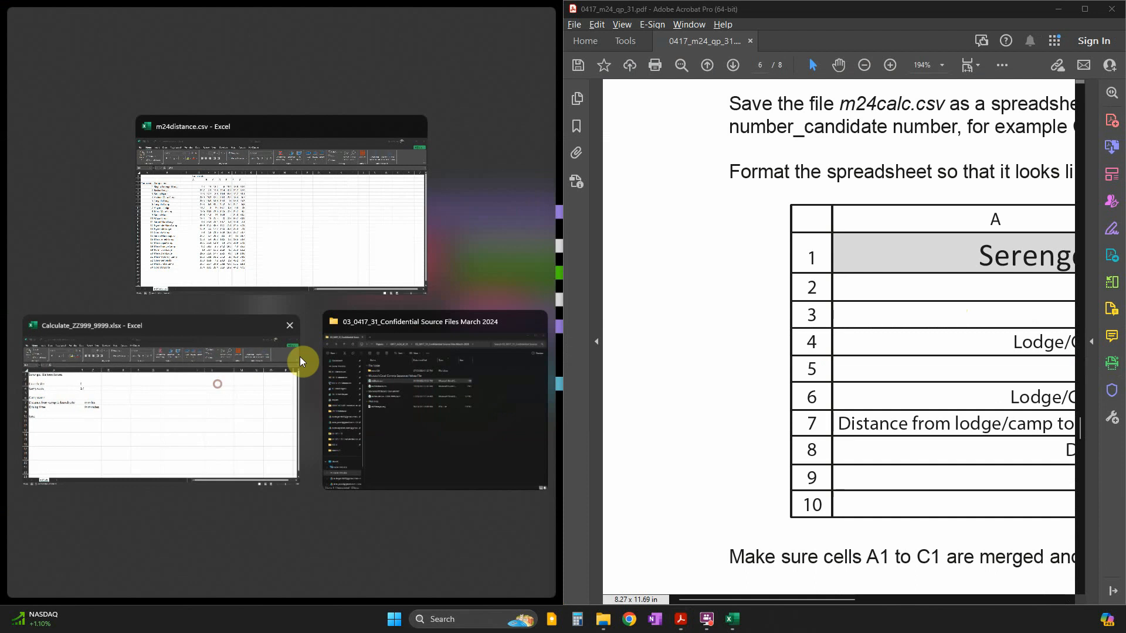
pyautogui.click(298, 359)
pyautogui.click(870, 385)
pyautogui.scroll(-1, 872, 388)
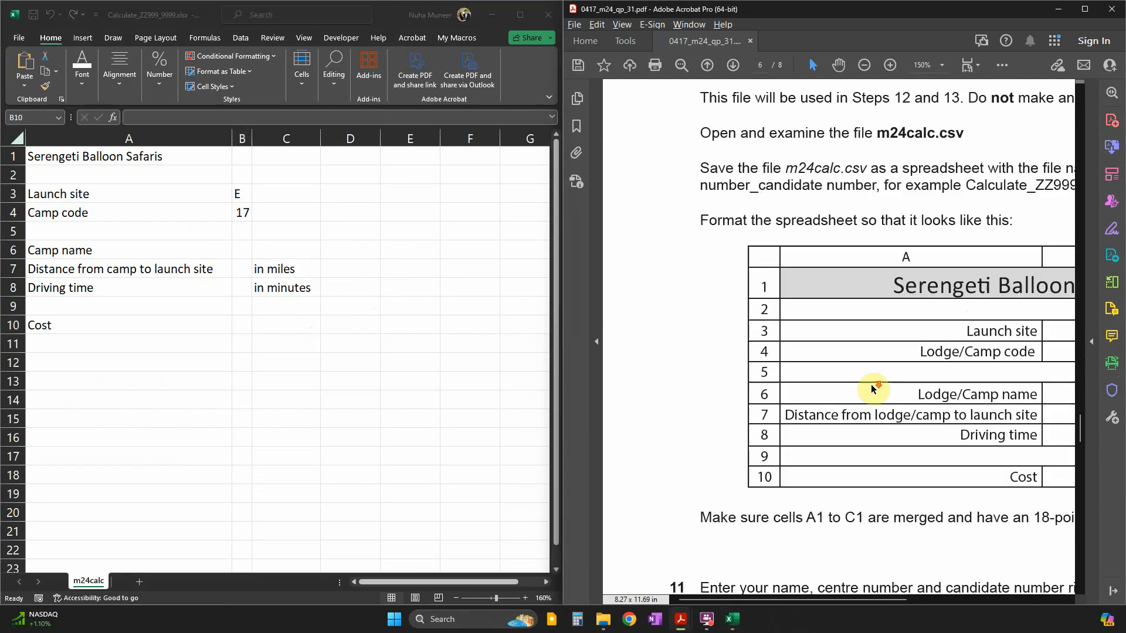
pyautogui.scroll(-1, 867, 586)
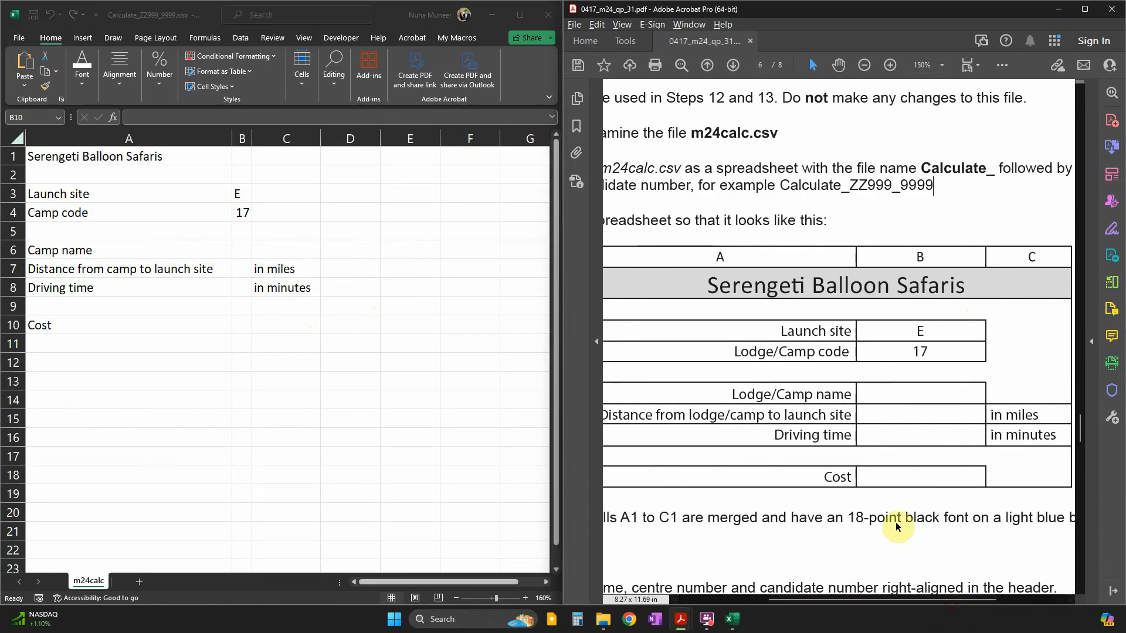
pyautogui.scroll(-3, 895, 522)
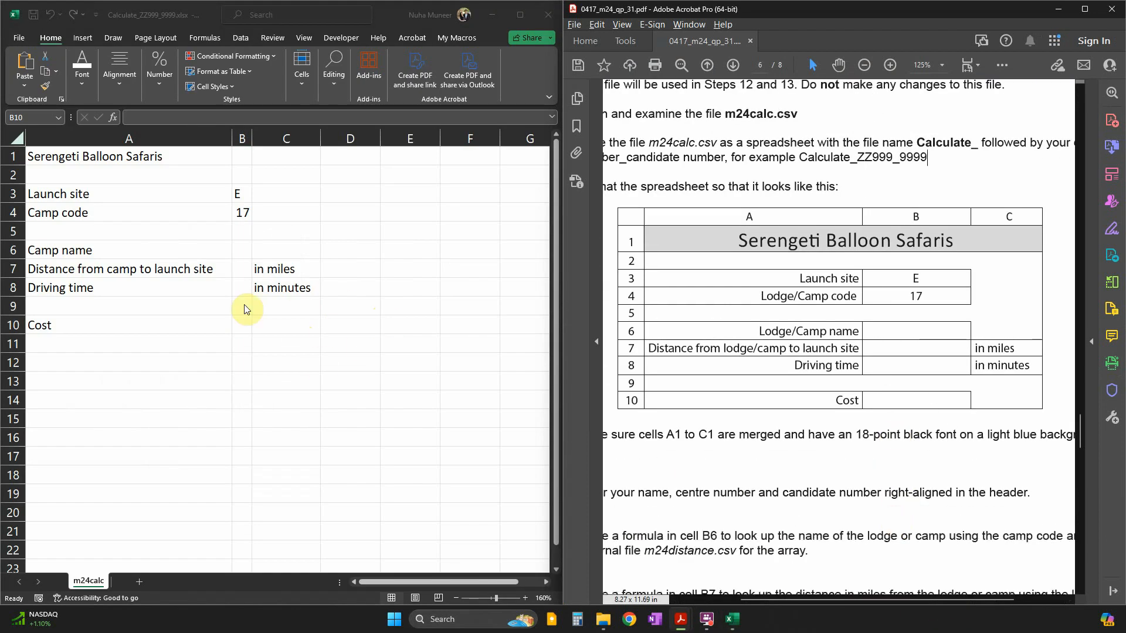
# Check the title row in the sample table, and merge and center cells A1 to C1 in the spreadsheet
pyautogui.click(169, 251)
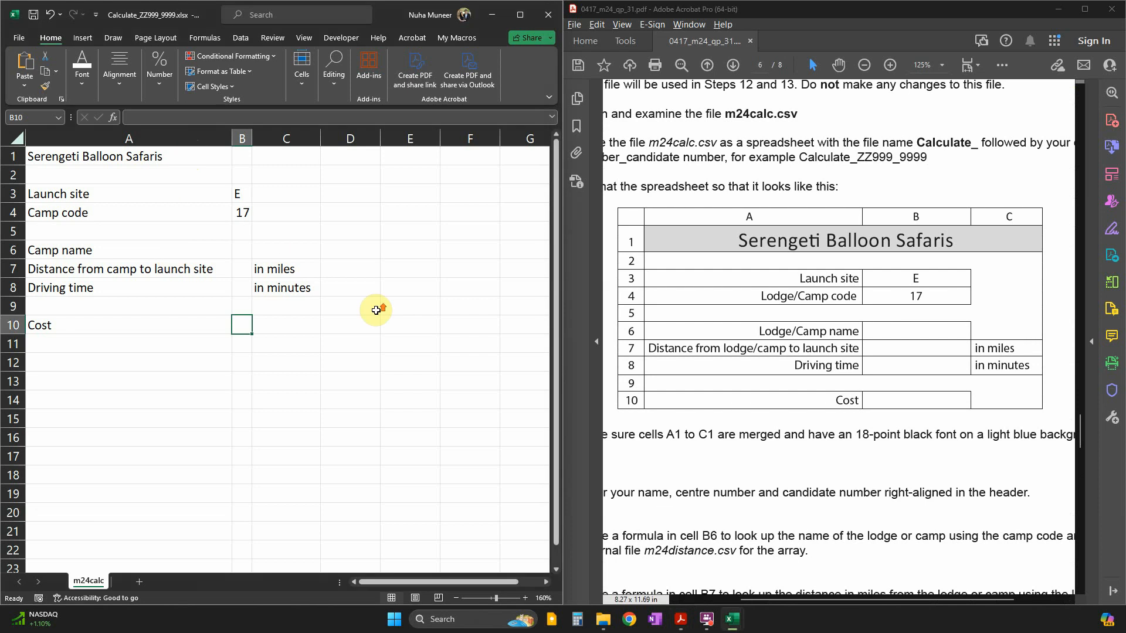
pyautogui.moveTo(636, 243); pyautogui.dragTo(957, 251)
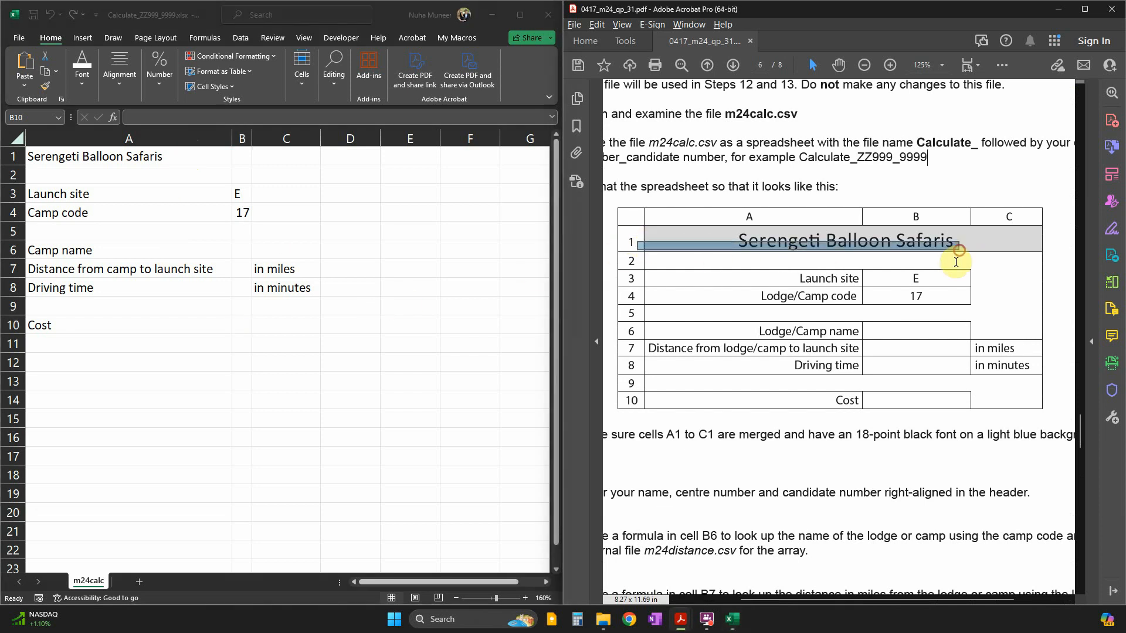
pyautogui.click(996, 252)
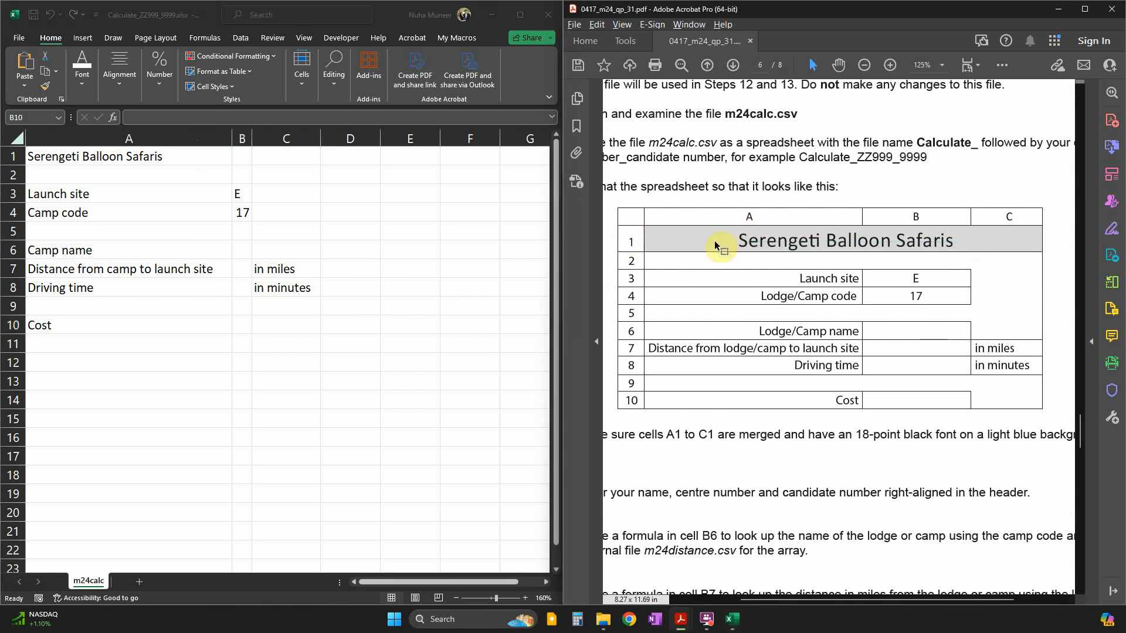
pyautogui.click(85, 159)
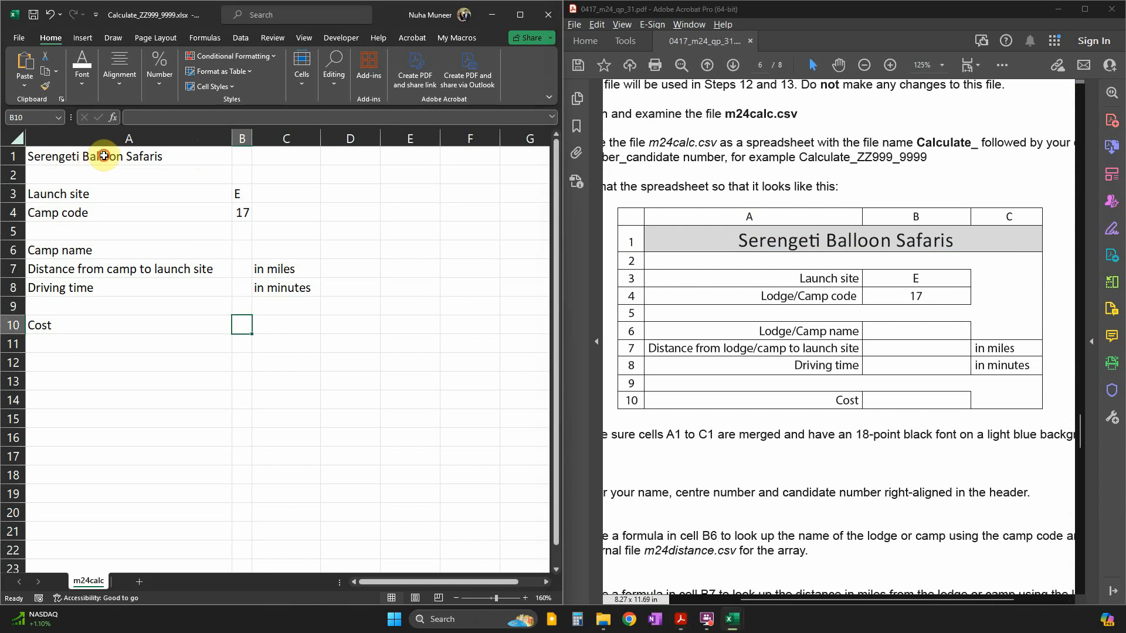
pyautogui.moveTo(104, 155); pyautogui.dragTo(299, 156)
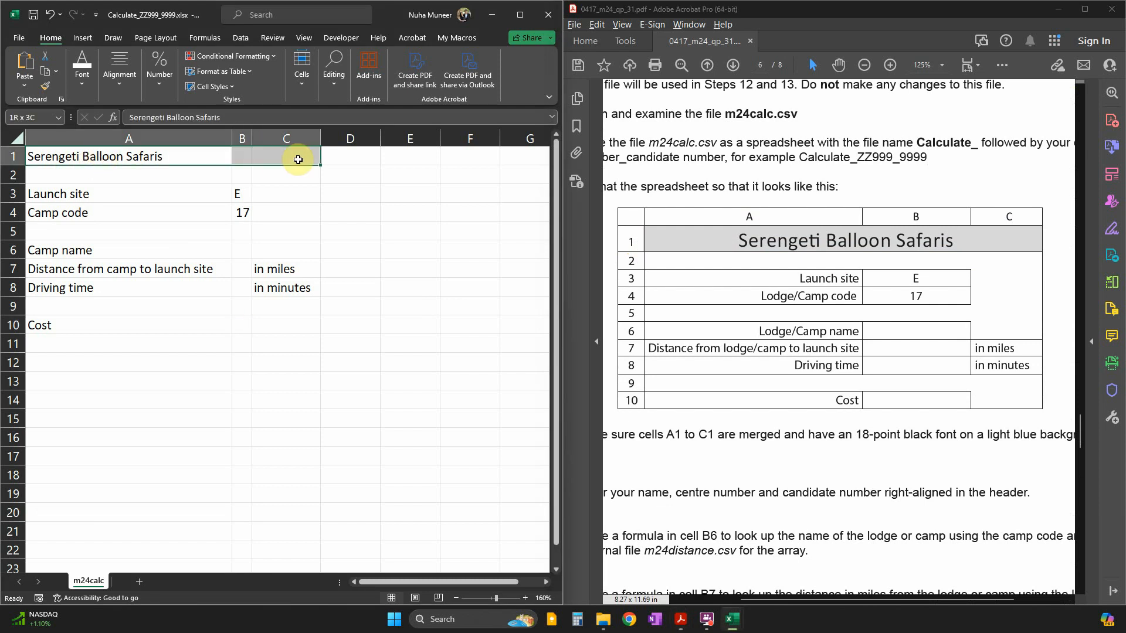
pyautogui.click(118, 76)
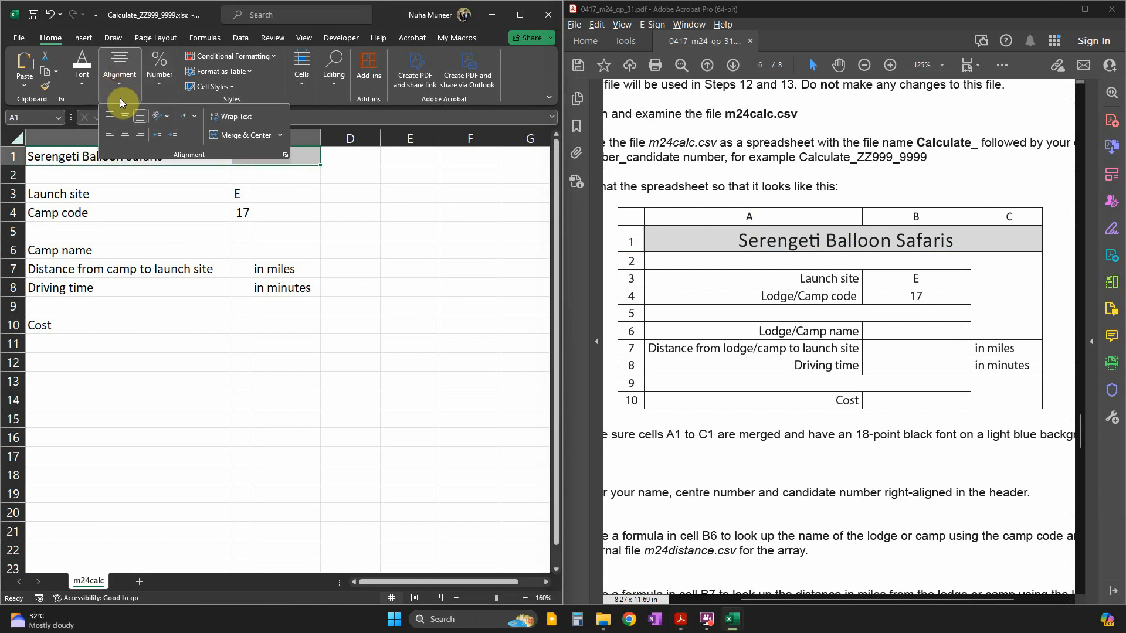
pyautogui.click(233, 136)
# Widen the spreadsheet's share of the split screen, keep the sample table in view and enlarge the sheet to 175%
pyautogui.moveTo(563, 352); pyautogui.dragTo(651, 352)
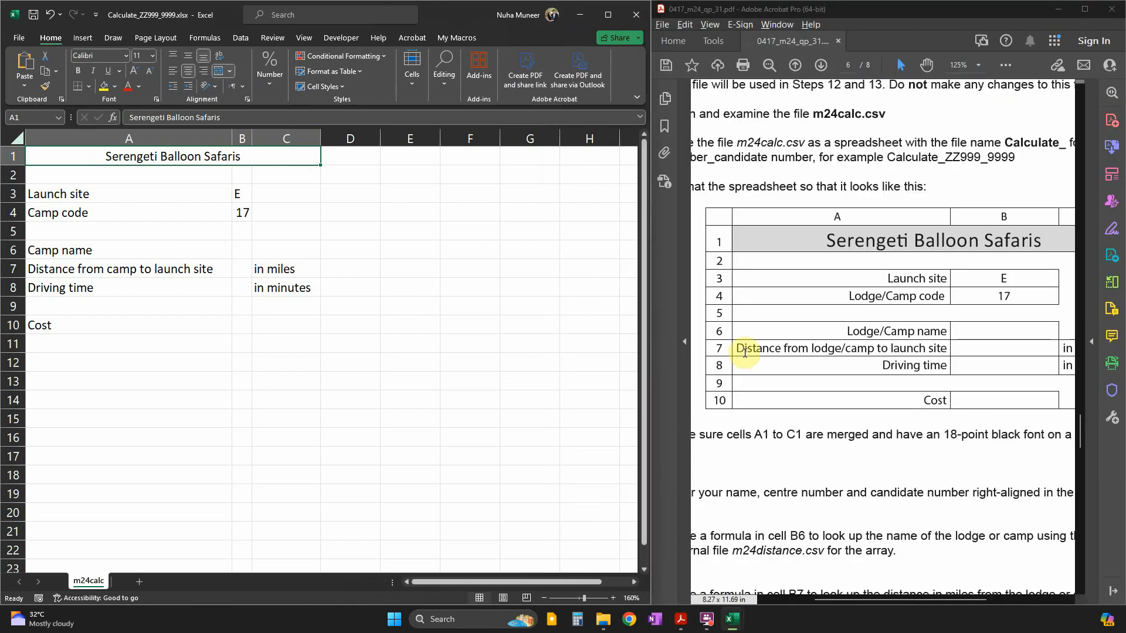
pyautogui.click(842, 601)
pyautogui.scroll(-1, 885, 522)
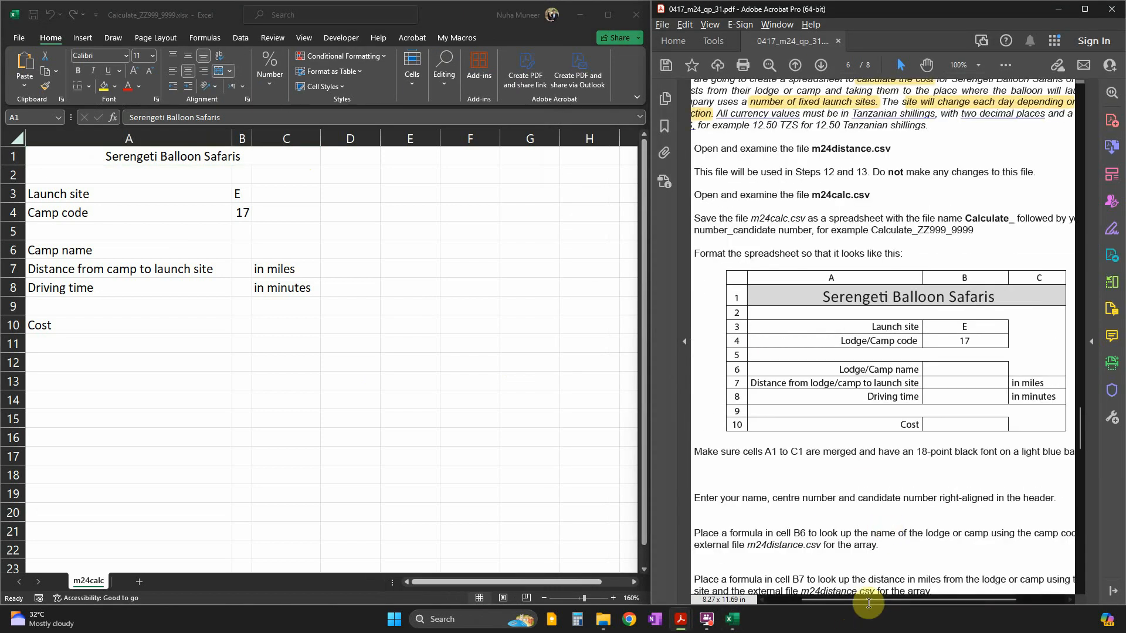
pyautogui.moveTo(863, 600); pyautogui.dragTo(875, 600)
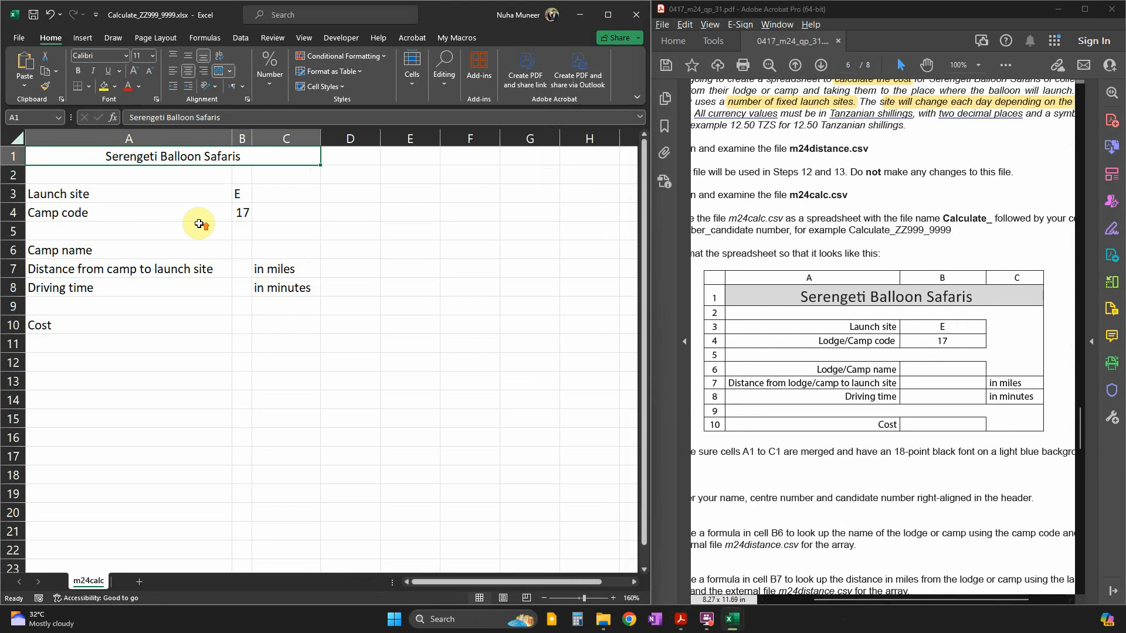
pyautogui.keyDown('ctrl'); pyautogui.scroll(1, 199, 224); pyautogui.keyUp('ctrl')
pyautogui.click(268, 326)
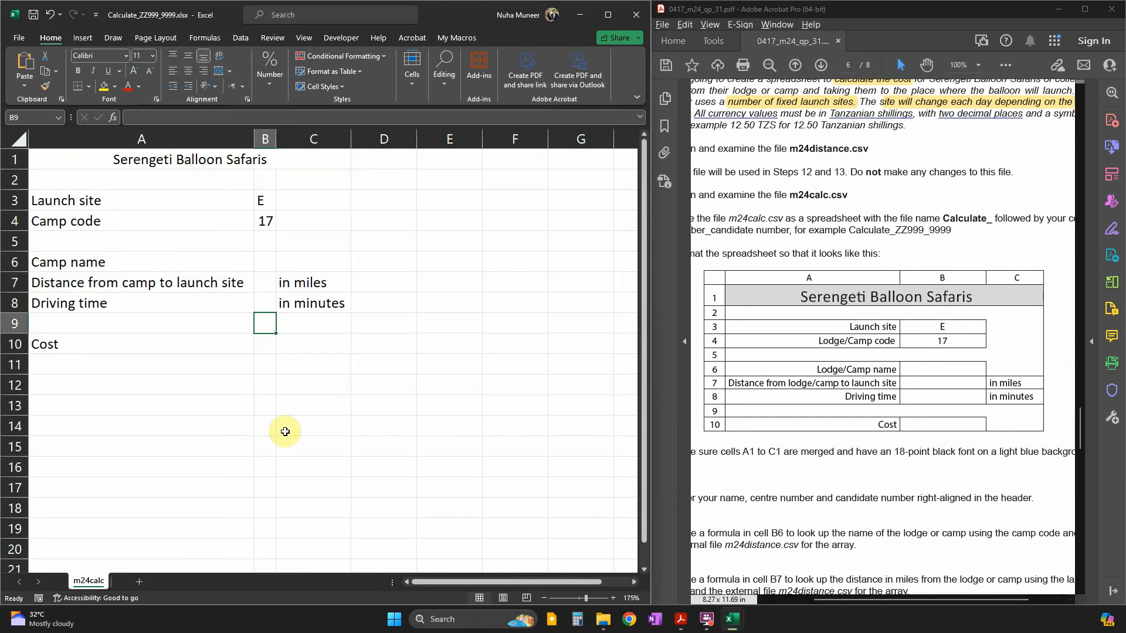
# Enlarge the merged title Serengeti Balloon Safaris to 14 points and fill its cell with grey
pyautogui.click(234, 162)
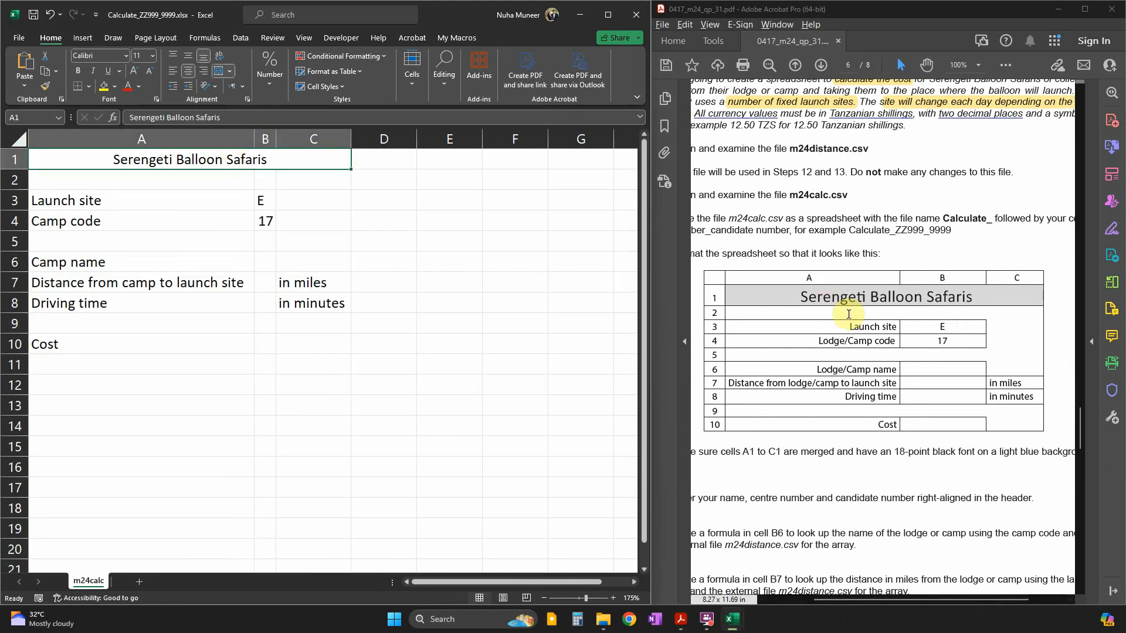
pyautogui.doubleClick(136, 76)
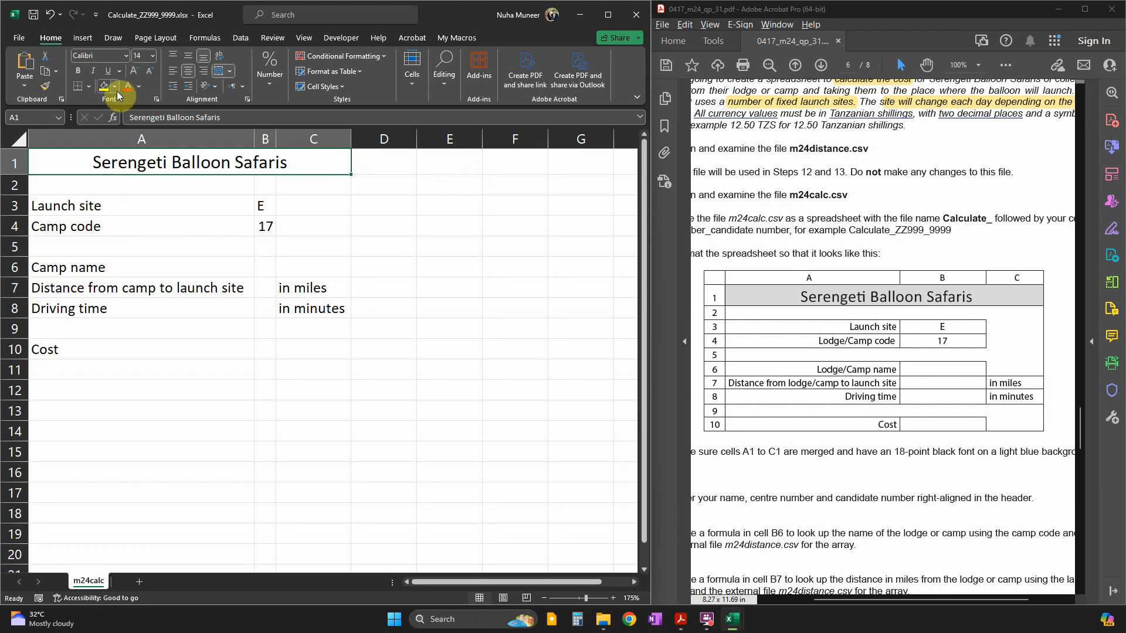
pyautogui.click(115, 86)
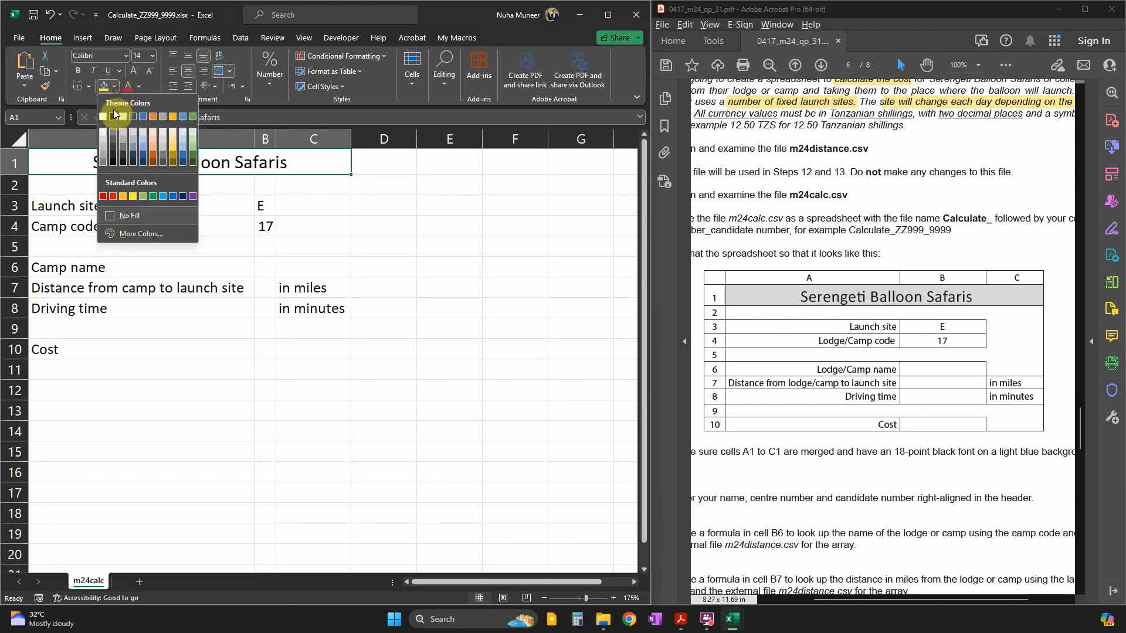
pyautogui.click(105, 148)
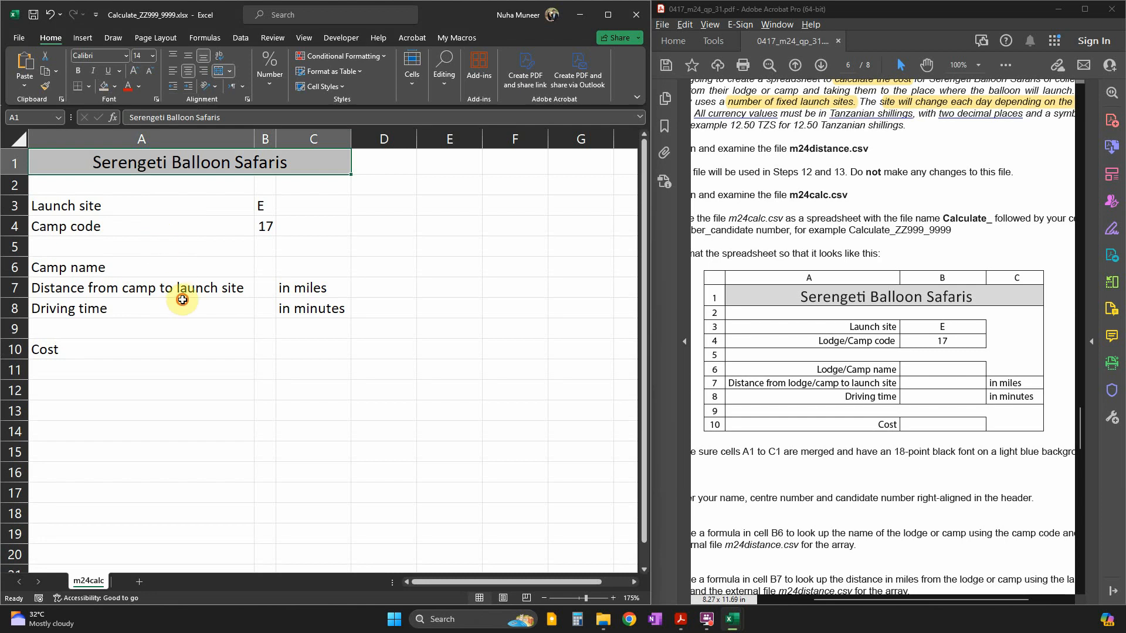
# Put an outside border around the Driving time label in cell A8
pyautogui.click(169, 308)
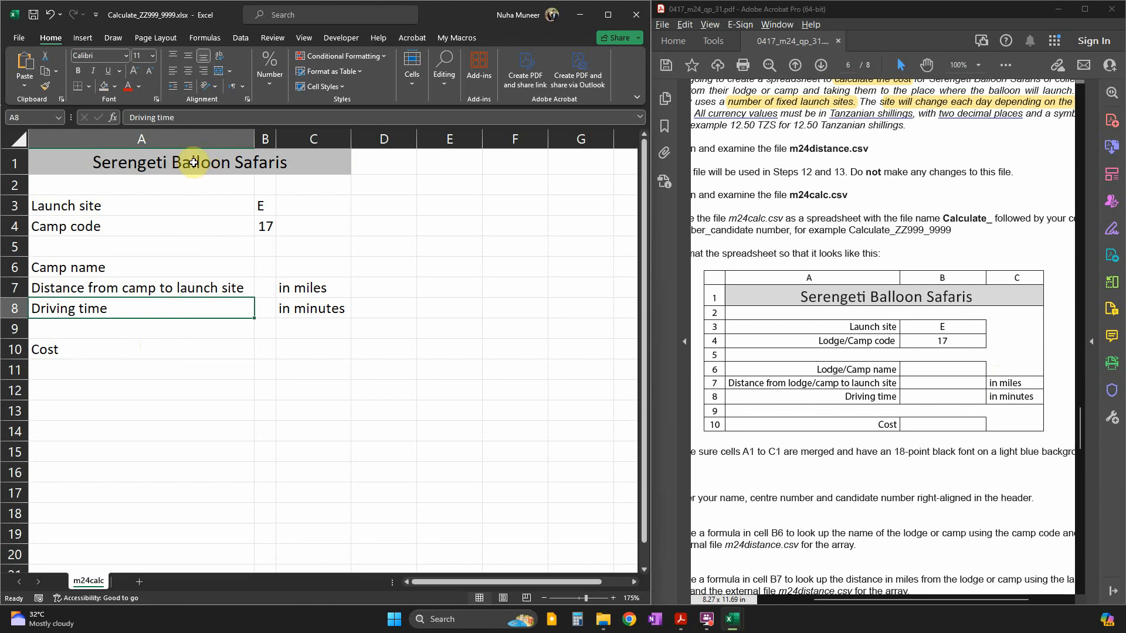
pyautogui.click(89, 88)
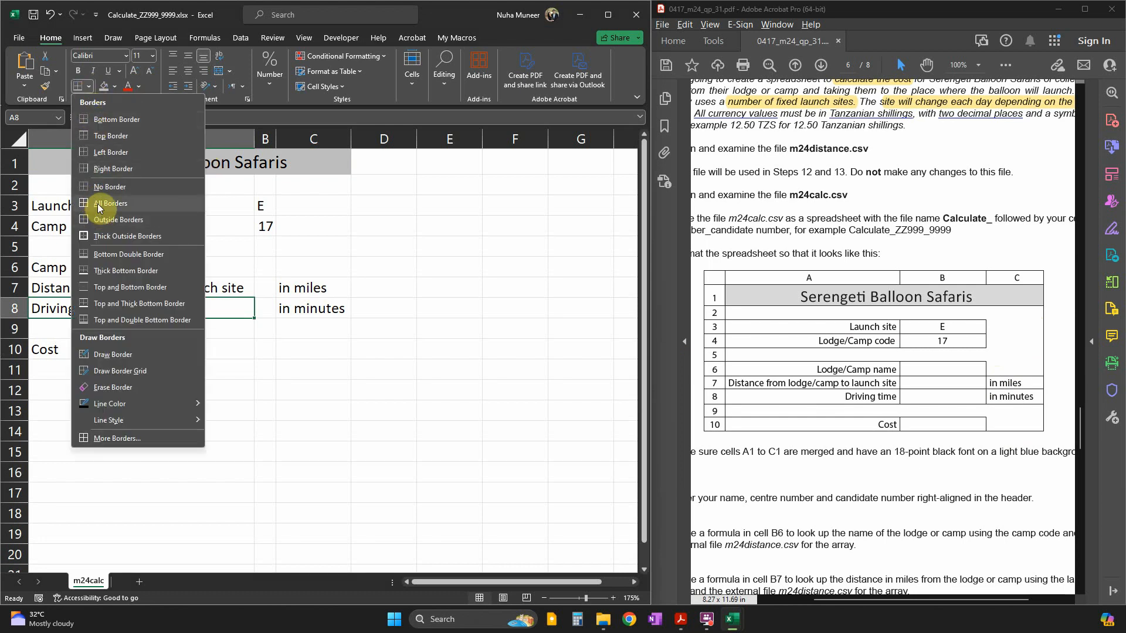
pyautogui.click(103, 220)
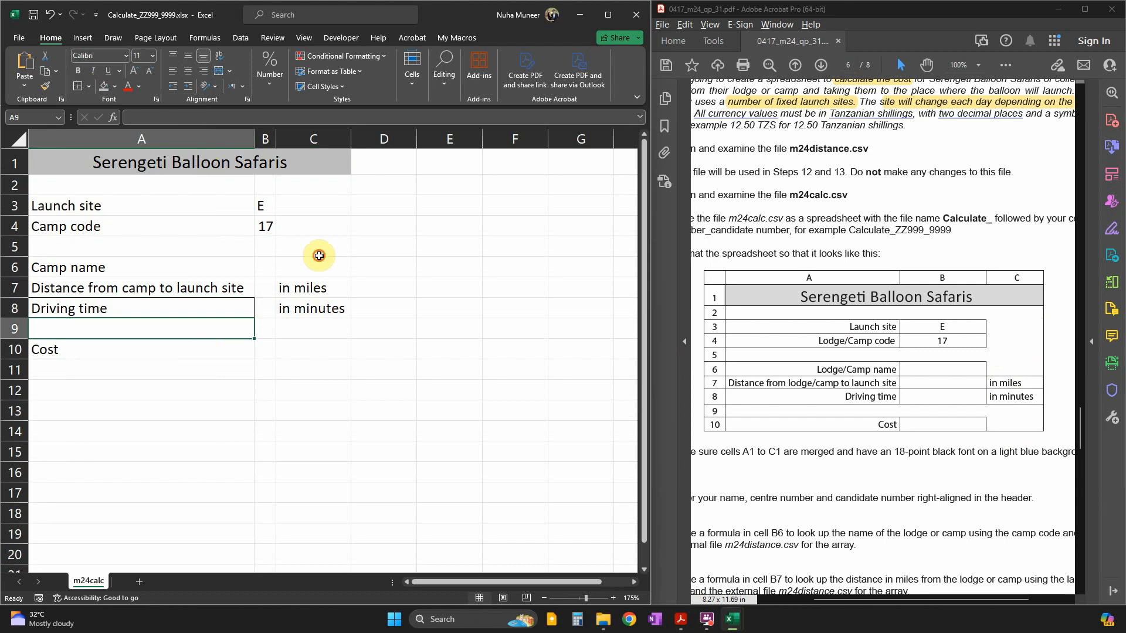
pyautogui.click(314, 254)
pyautogui.click(329, 211)
# Preview the printout of the sheet to compare bordered and unbordered cells, and return to the worksheet
pyautogui.click(220, 158)
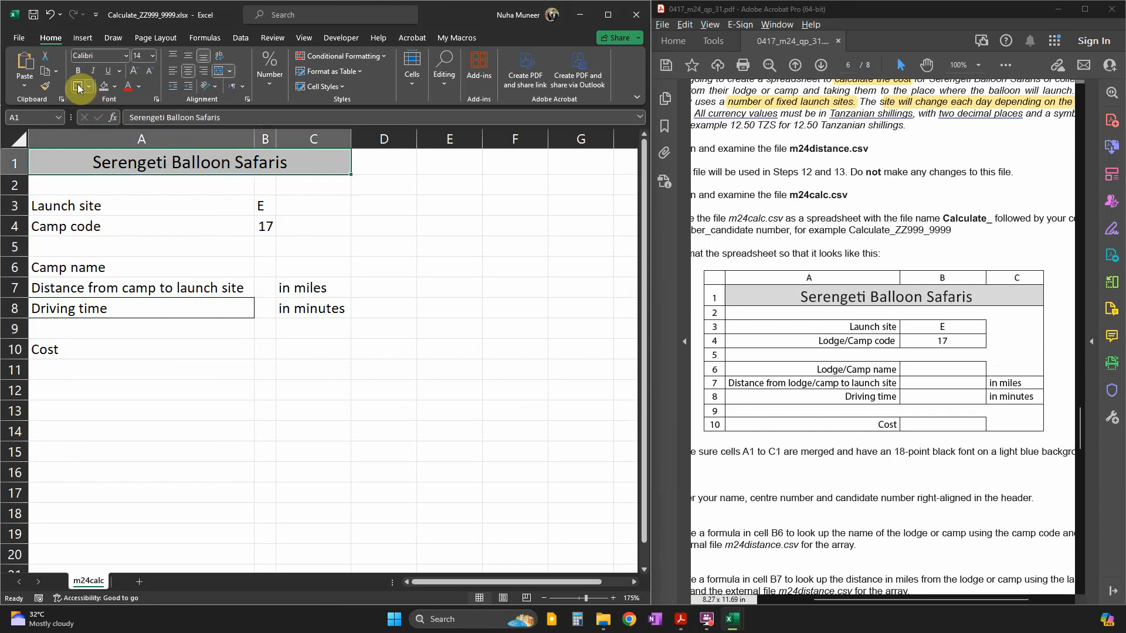
pyautogui.click(14, 45)
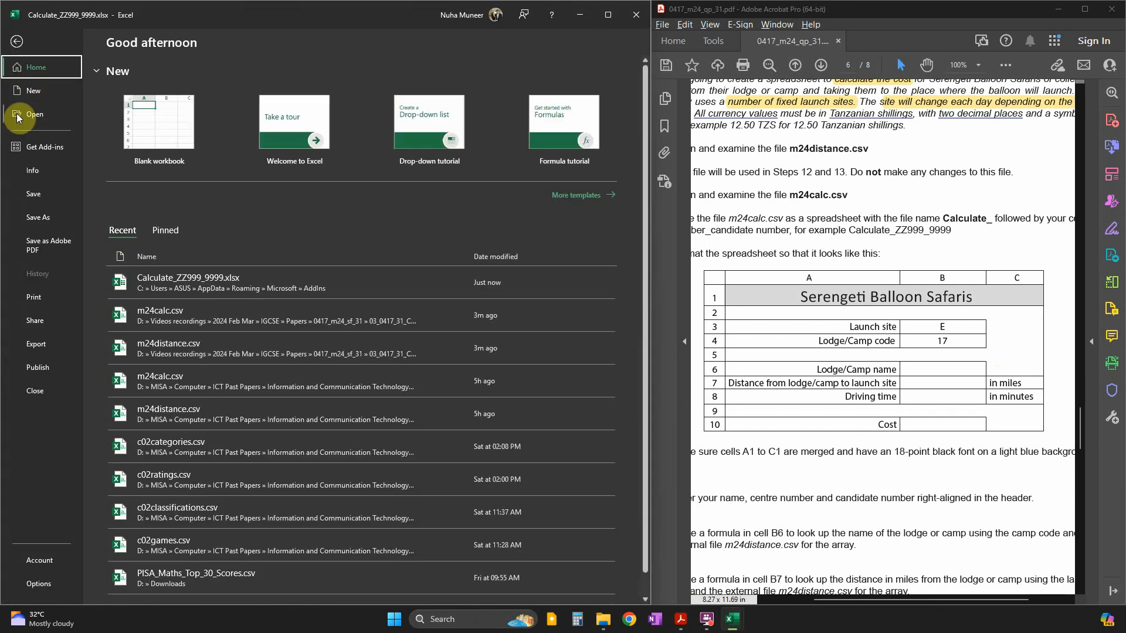
pyautogui.click(47, 303)
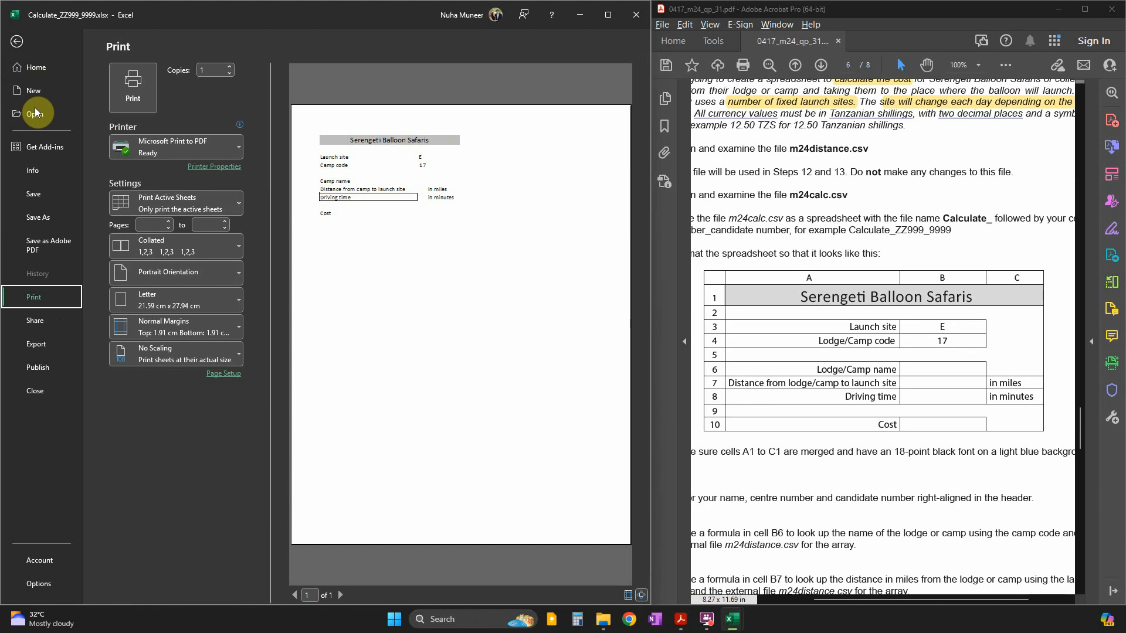
pyautogui.click(17, 41)
pyautogui.click(308, 352)
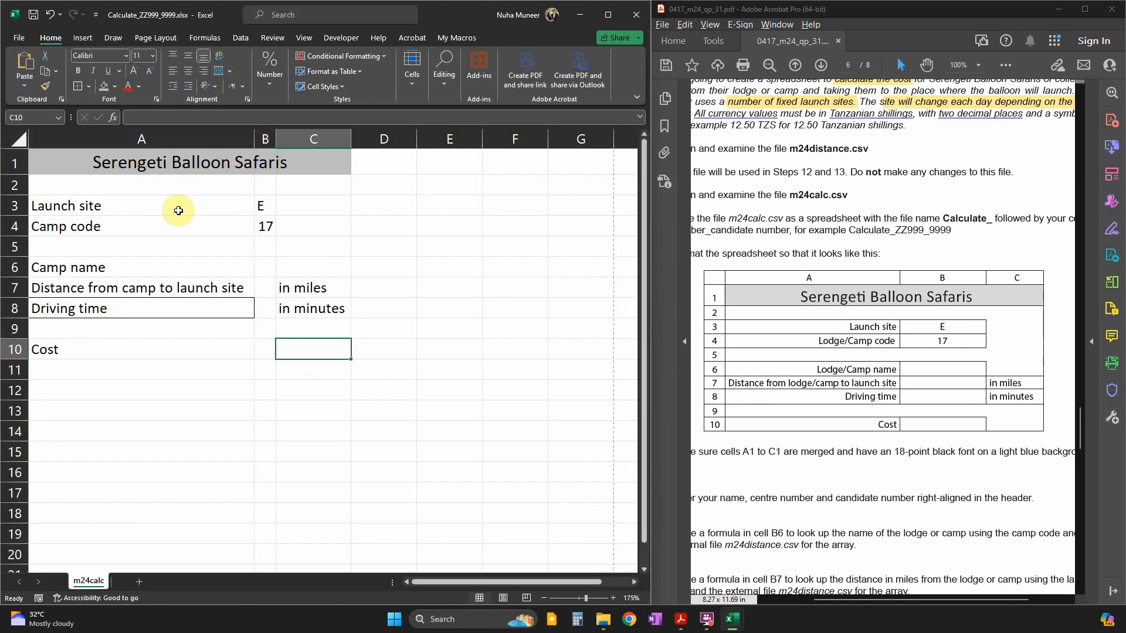
# Widen column B so its proportions come closer to the sample table
pyautogui.moveTo(195, 190); pyautogui.dragTo(418, 187)
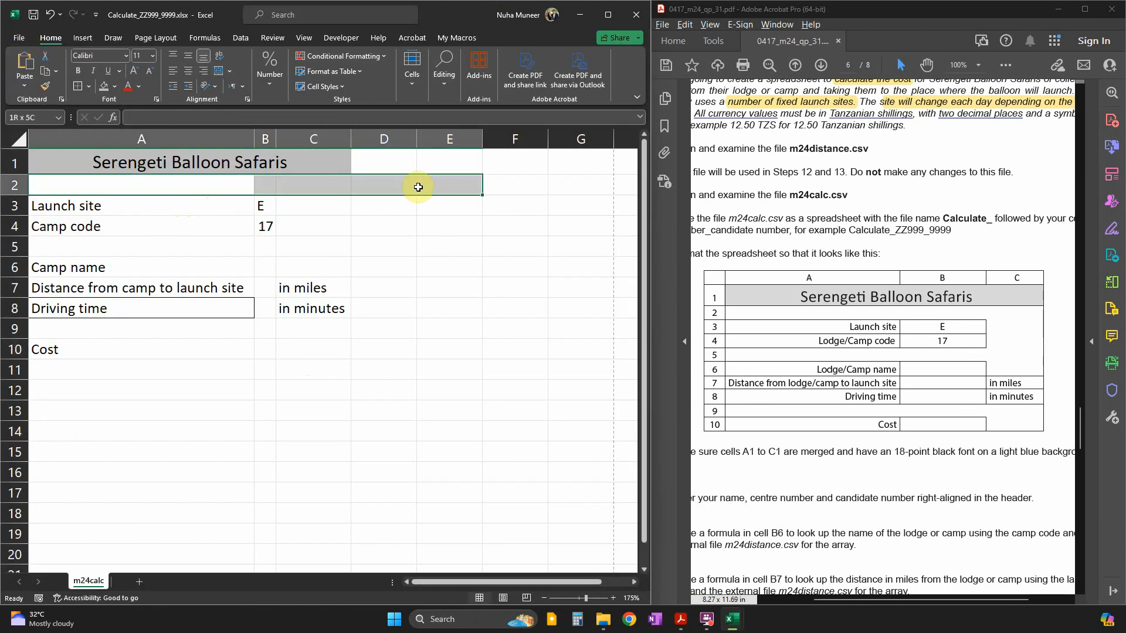
pyautogui.moveTo(276, 139); pyautogui.dragTo(316, 139)
pyautogui.click(327, 281)
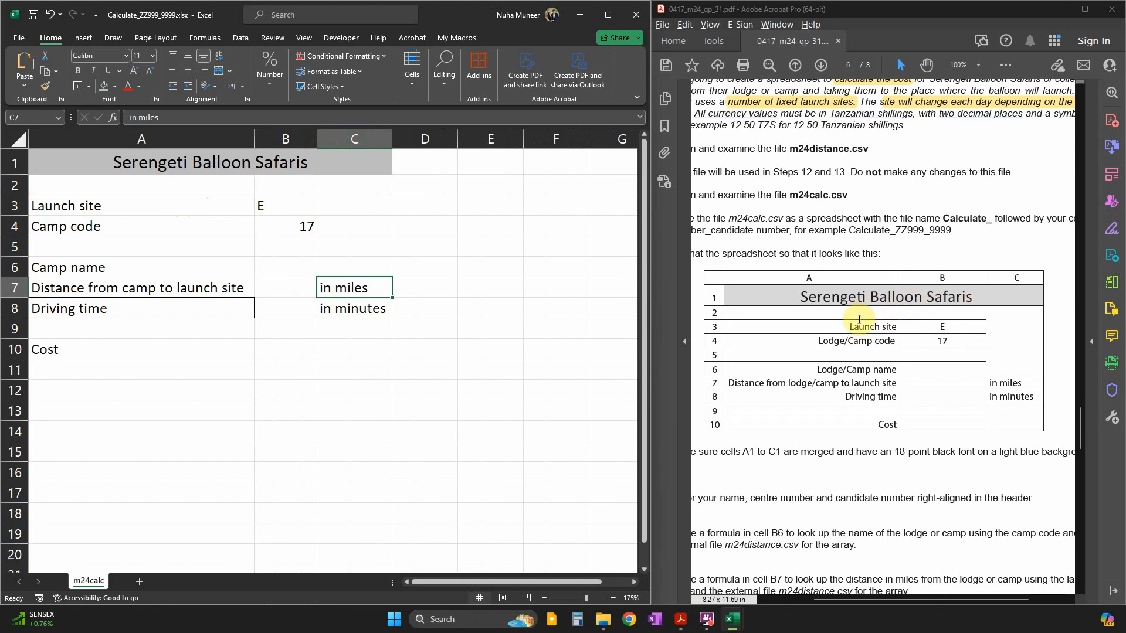
# Check the label alignment of column A in the sample table, and right-align cells A3 to A10 in the spreadsheet
pyautogui.doubleClick(808, 276)
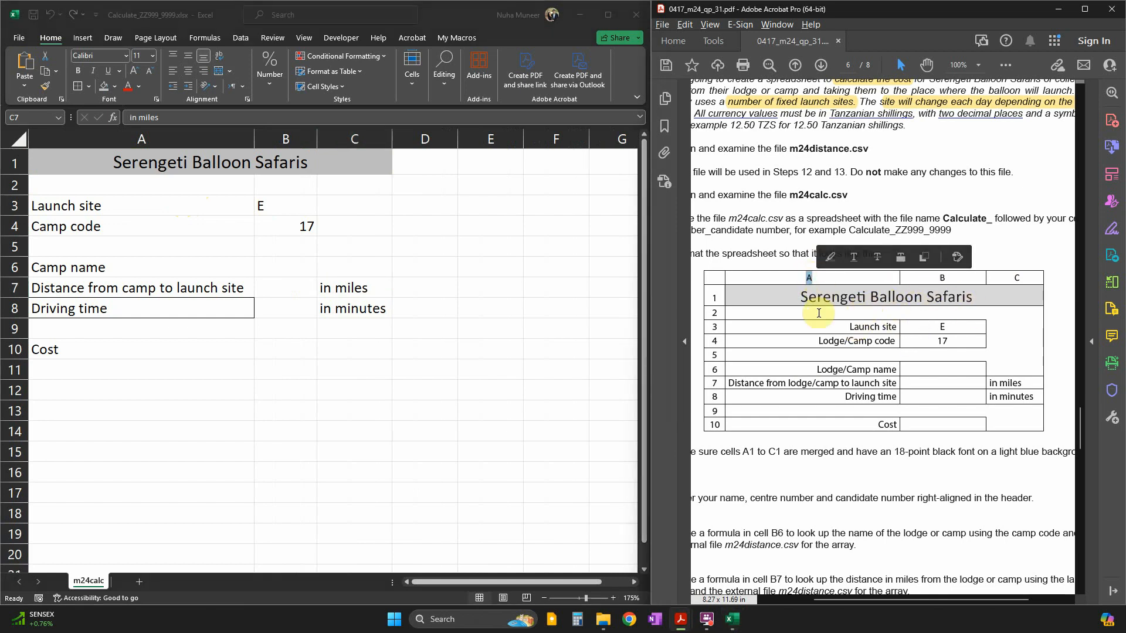
pyautogui.moveTo(881, 327); pyautogui.dragTo(881, 418)
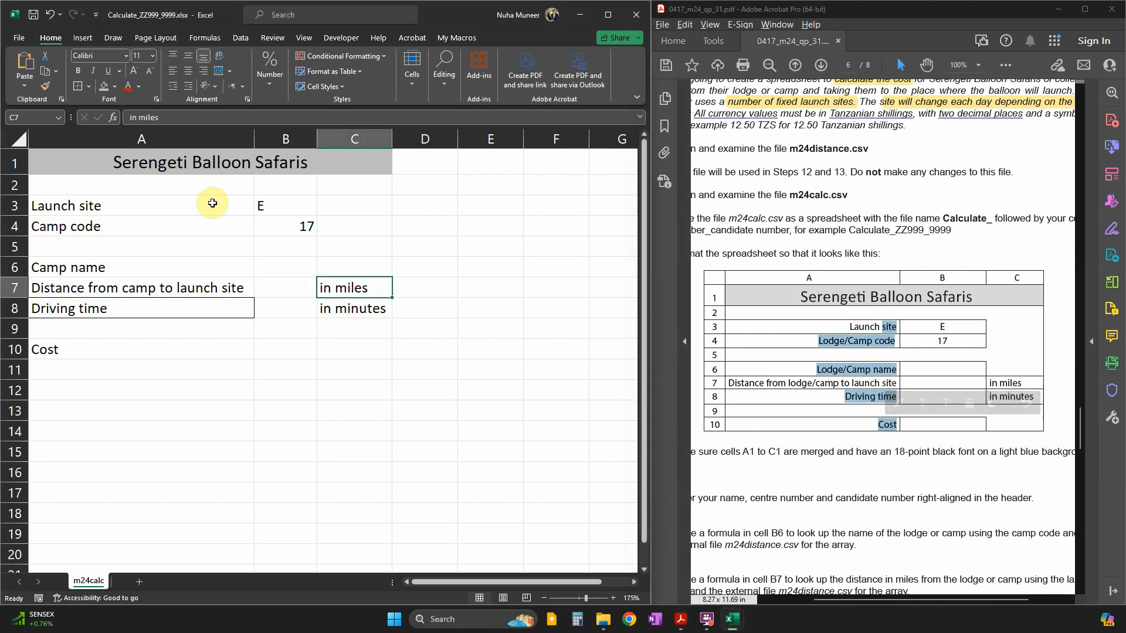
pyautogui.moveTo(212, 202); pyautogui.dragTo(223, 350)
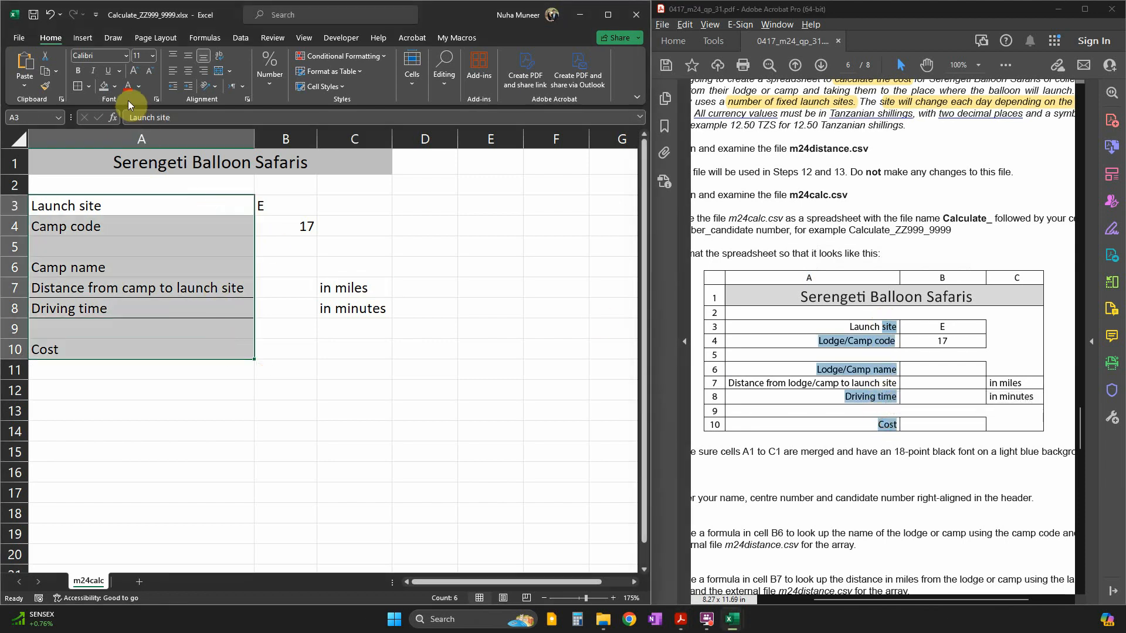
pyautogui.click(202, 76)
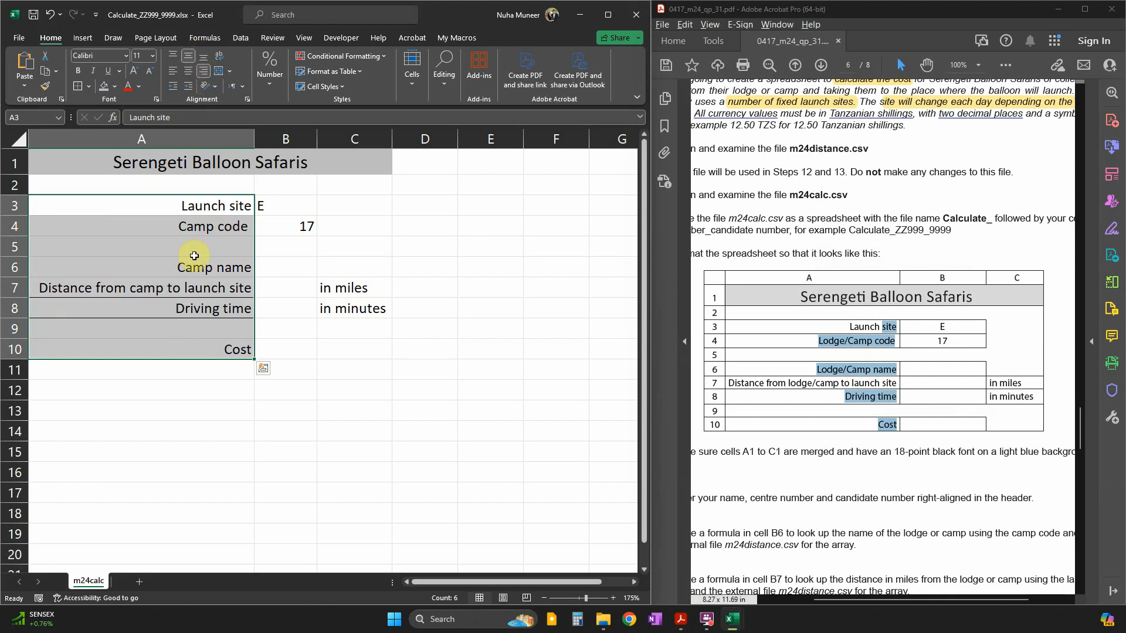
pyautogui.click(237, 429)
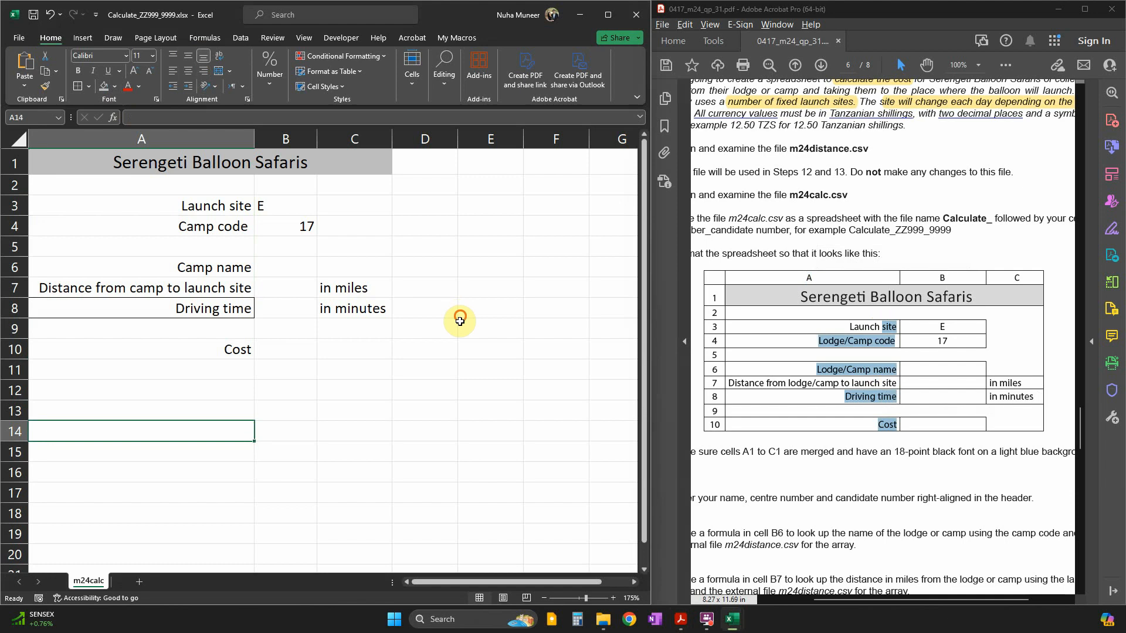
# Center the contents of column B to match the sample, and check the alignment of column C
pyautogui.moveTo(463, 311); pyautogui.dragTo(469, 331)
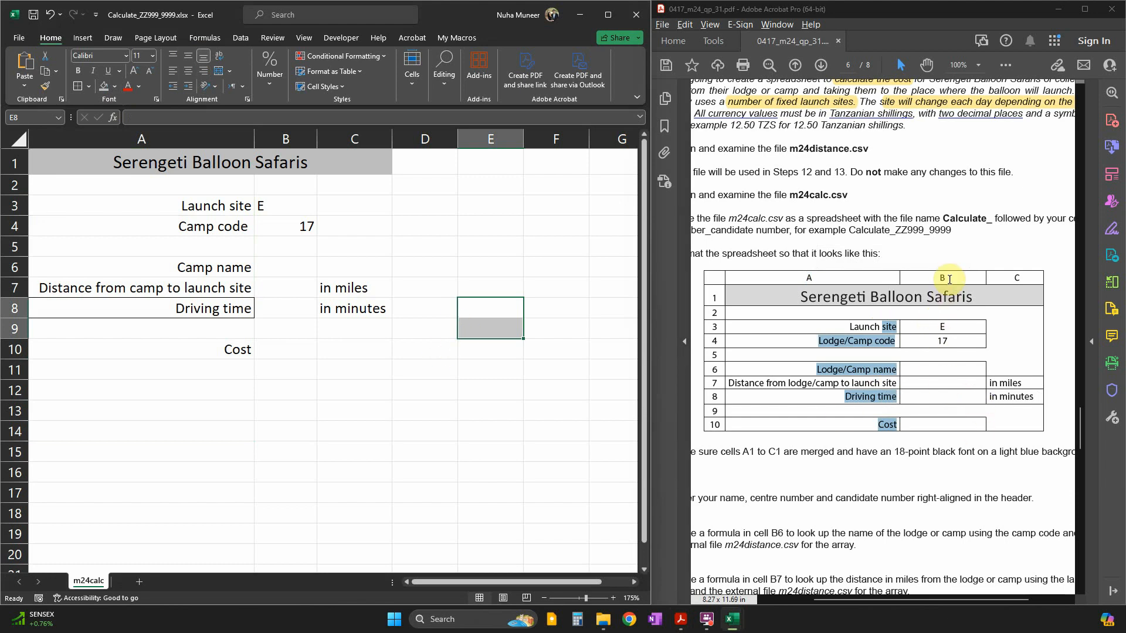
pyautogui.doubleClick(949, 280)
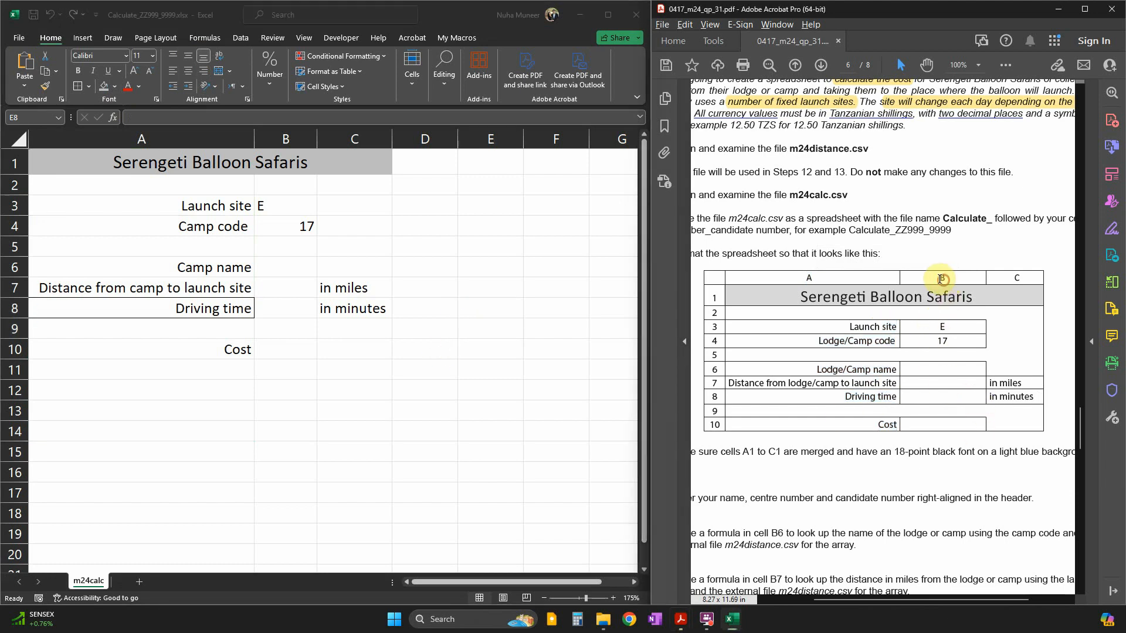
pyautogui.click(281, 139)
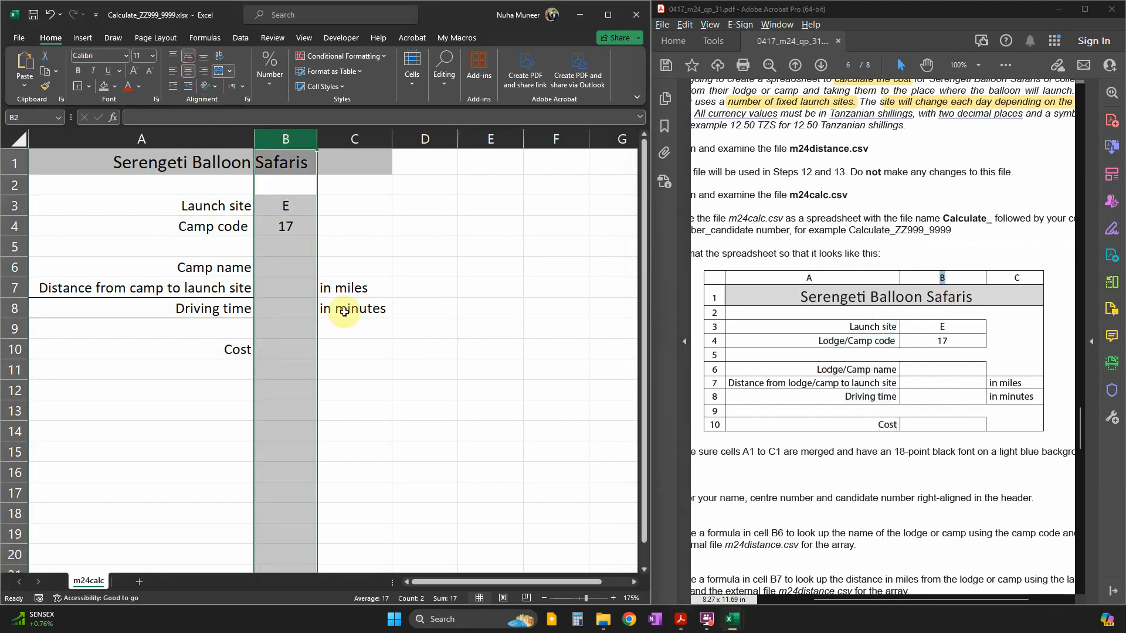
pyautogui.click(351, 309)
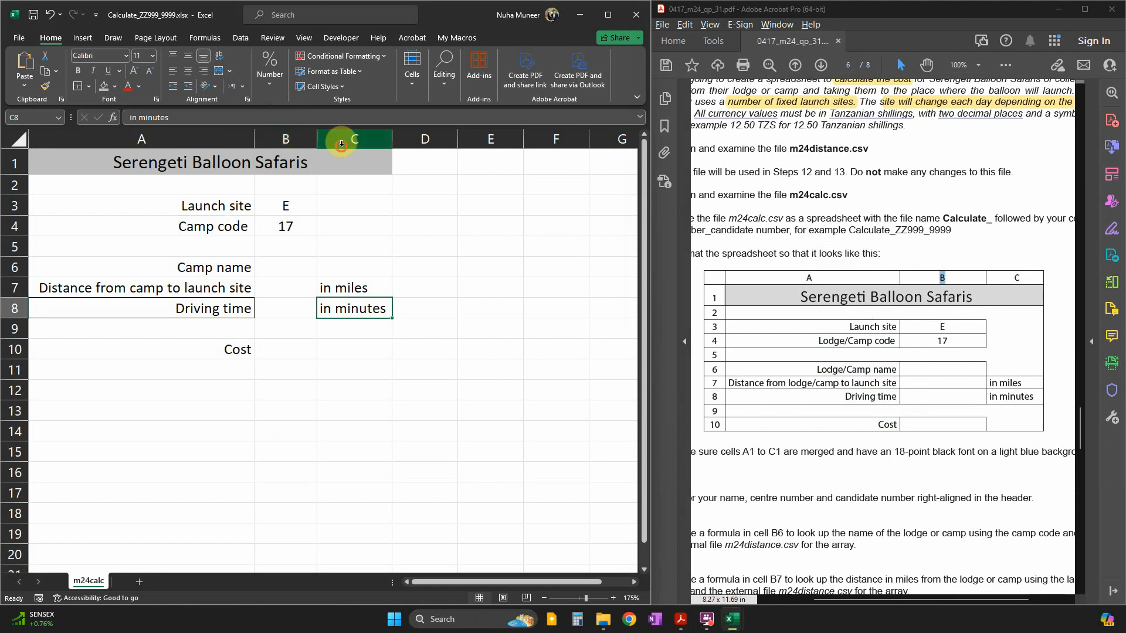
pyautogui.click(337, 139)
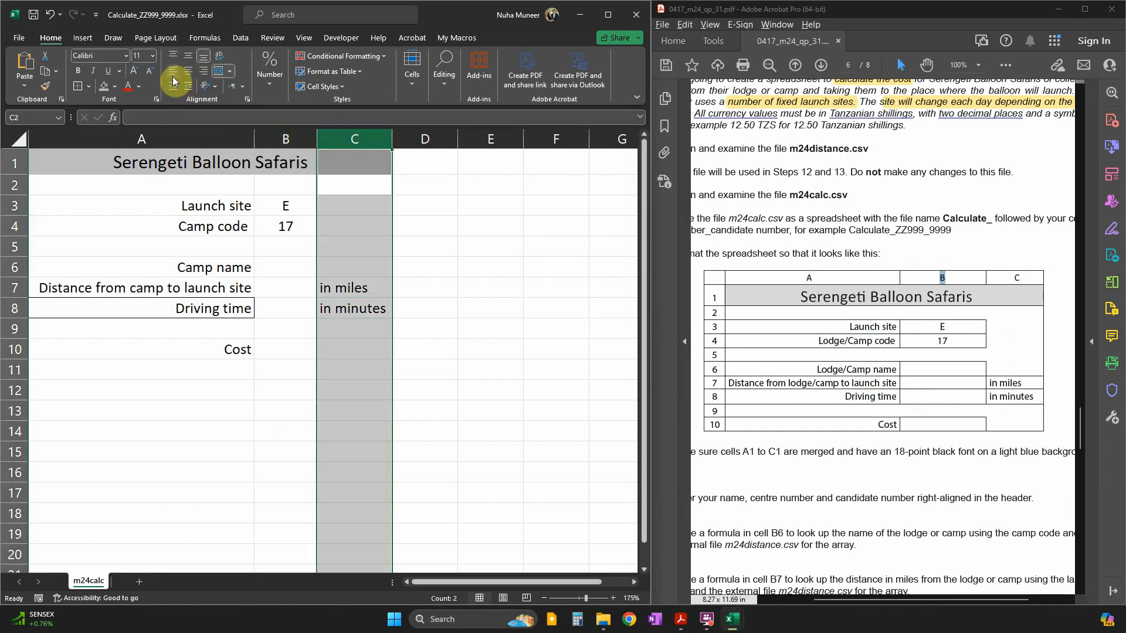
pyautogui.click(291, 550)
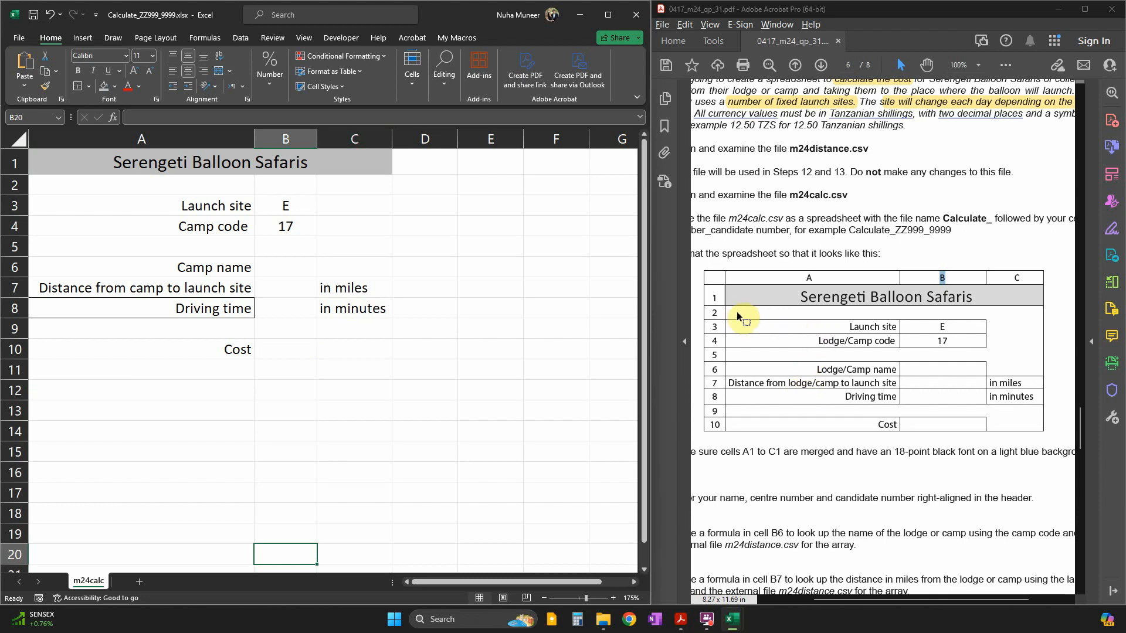
# Apply all borders to cells A3 to B4, the launch site and camp code rows, as in the sample table
pyautogui.click(715, 316)
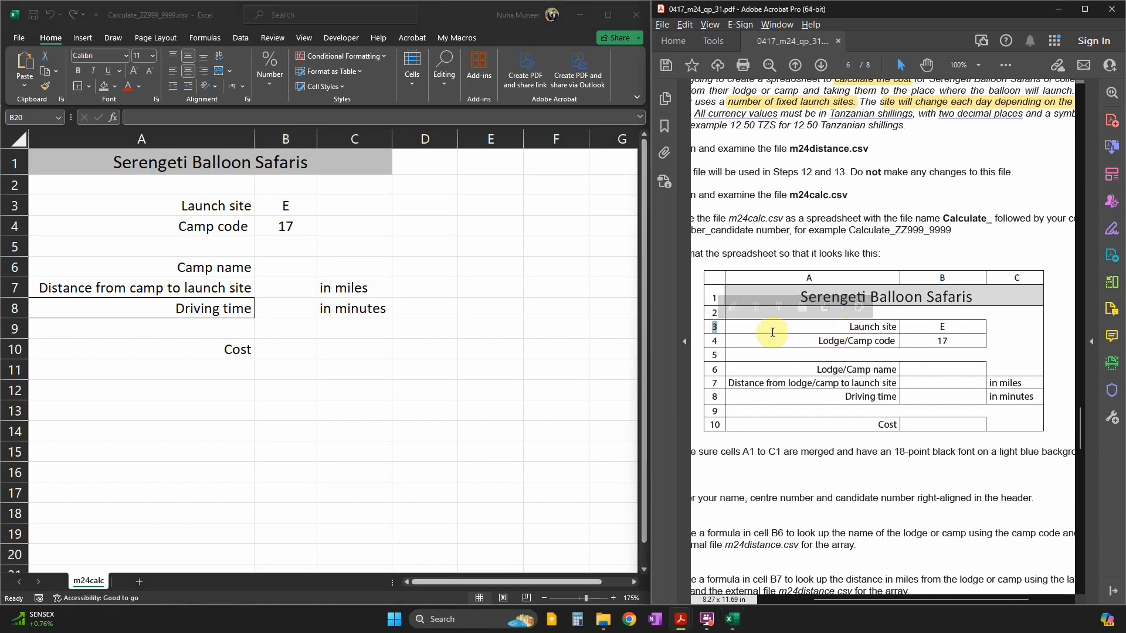
pyautogui.click(275, 192)
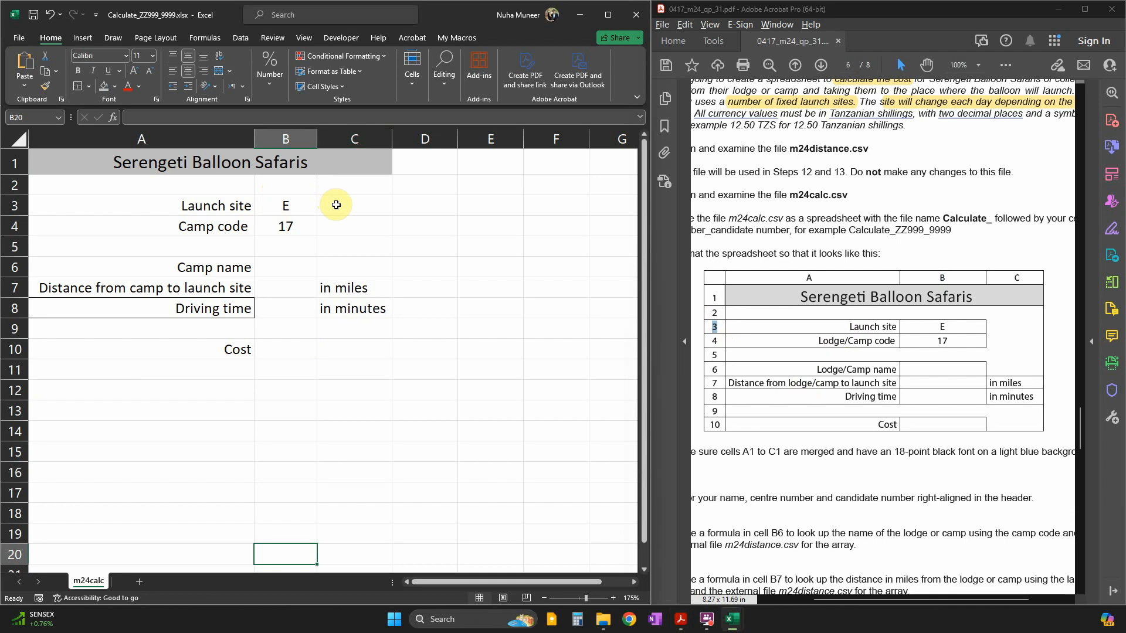
pyautogui.moveTo(297, 206); pyautogui.dragTo(225, 223)
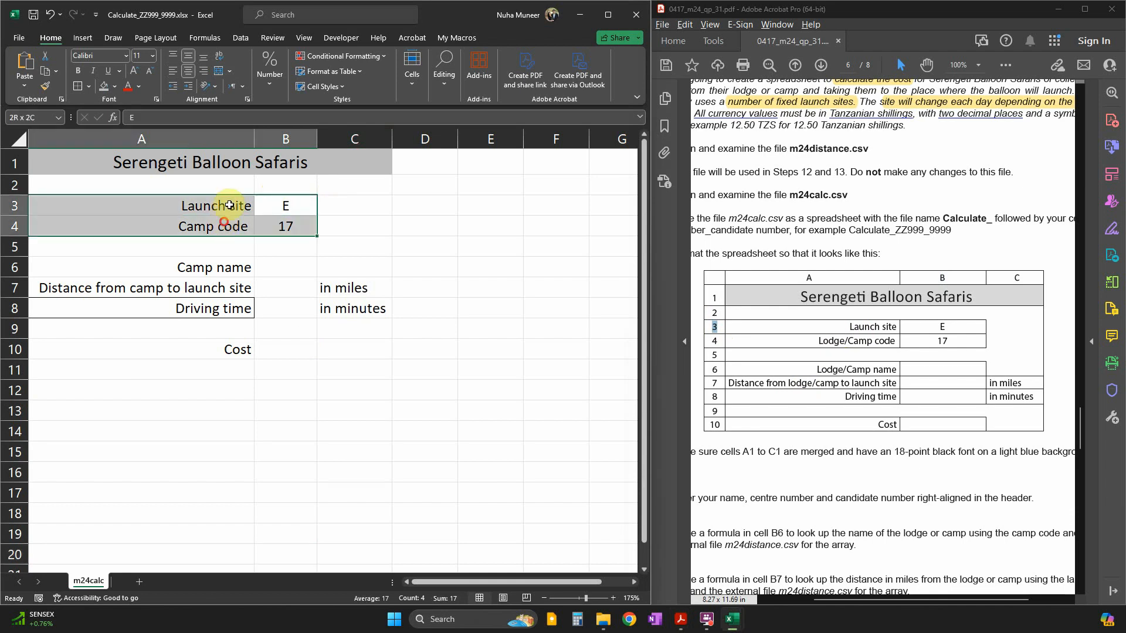
pyautogui.click(88, 88)
pyautogui.click(117, 166)
pyautogui.click(296, 349)
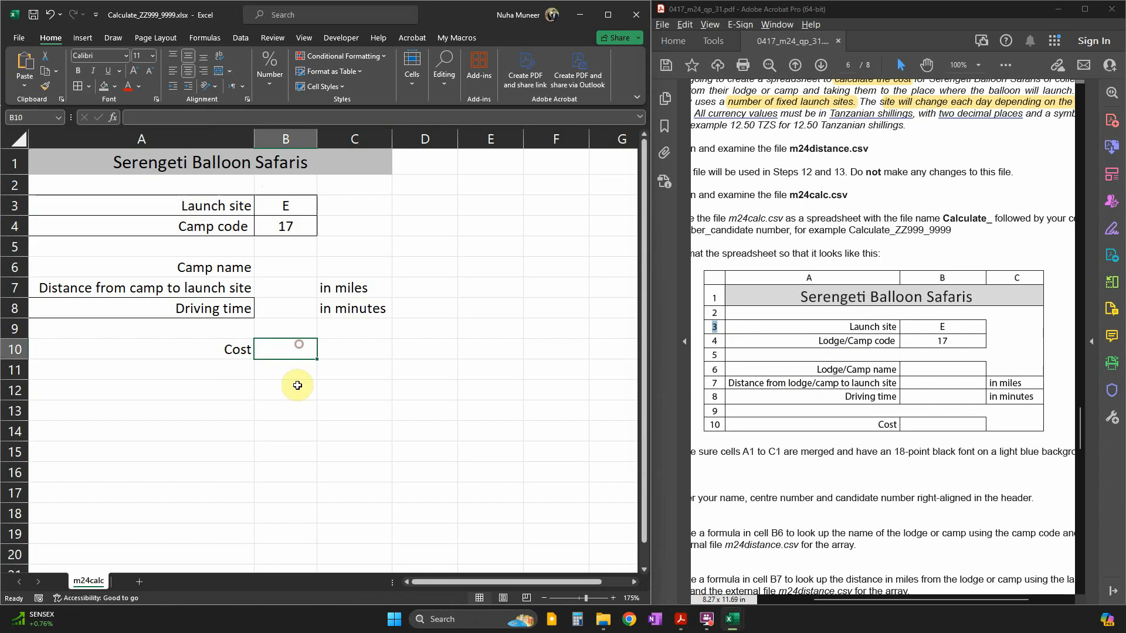
# Add a border around the merged title cell Serengeti Balloon Safaris
pyautogui.click(256, 169)
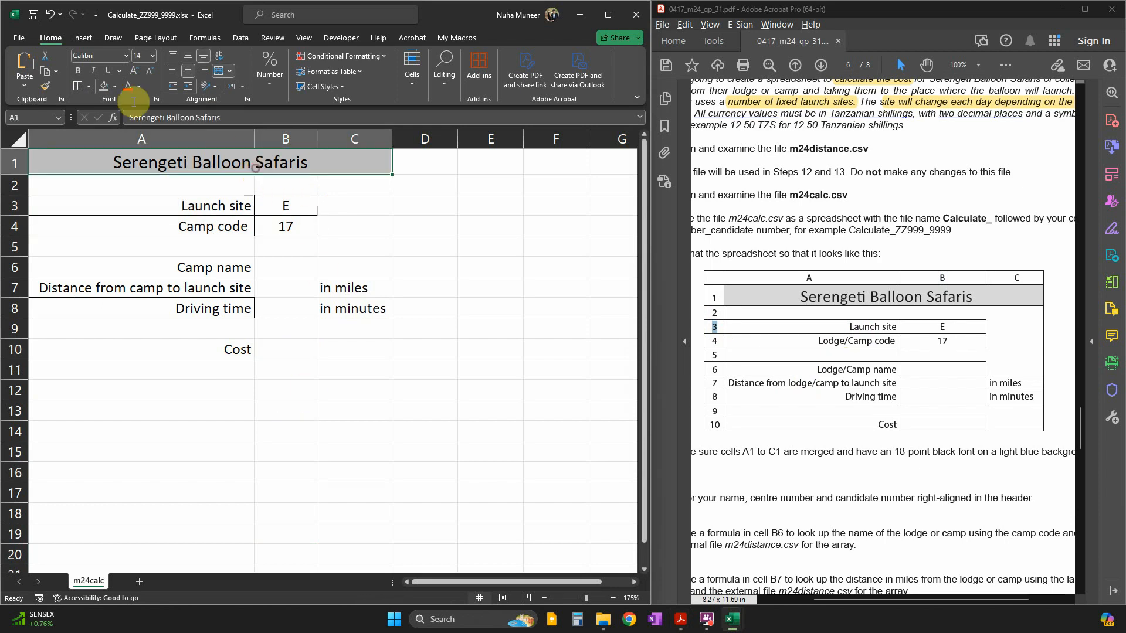
pyautogui.click(241, 306)
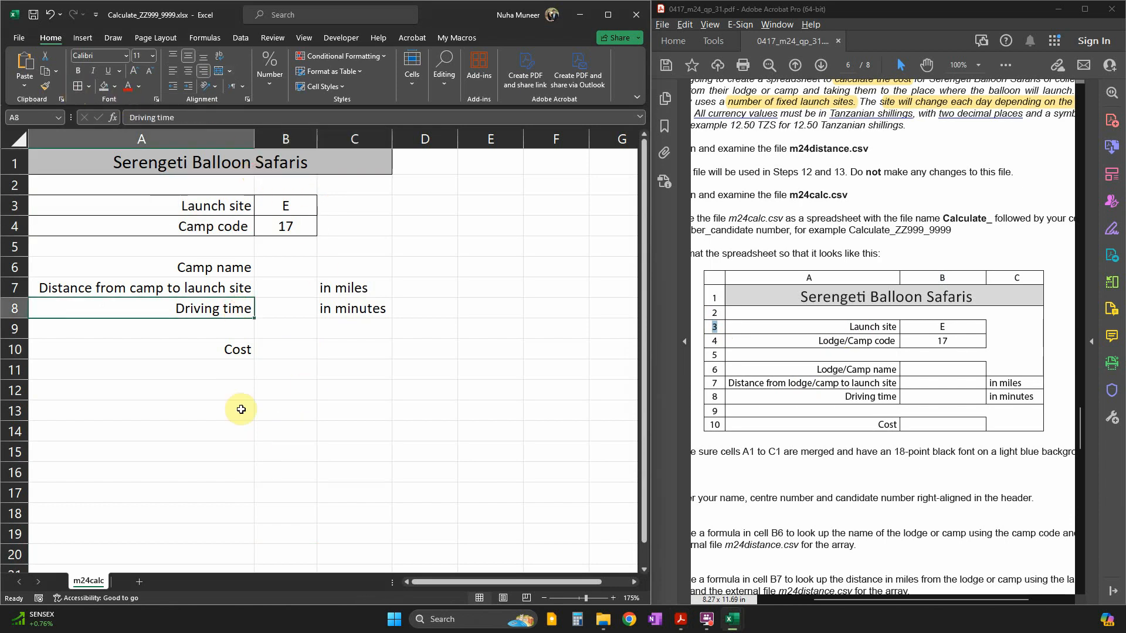
pyautogui.click(270, 156)
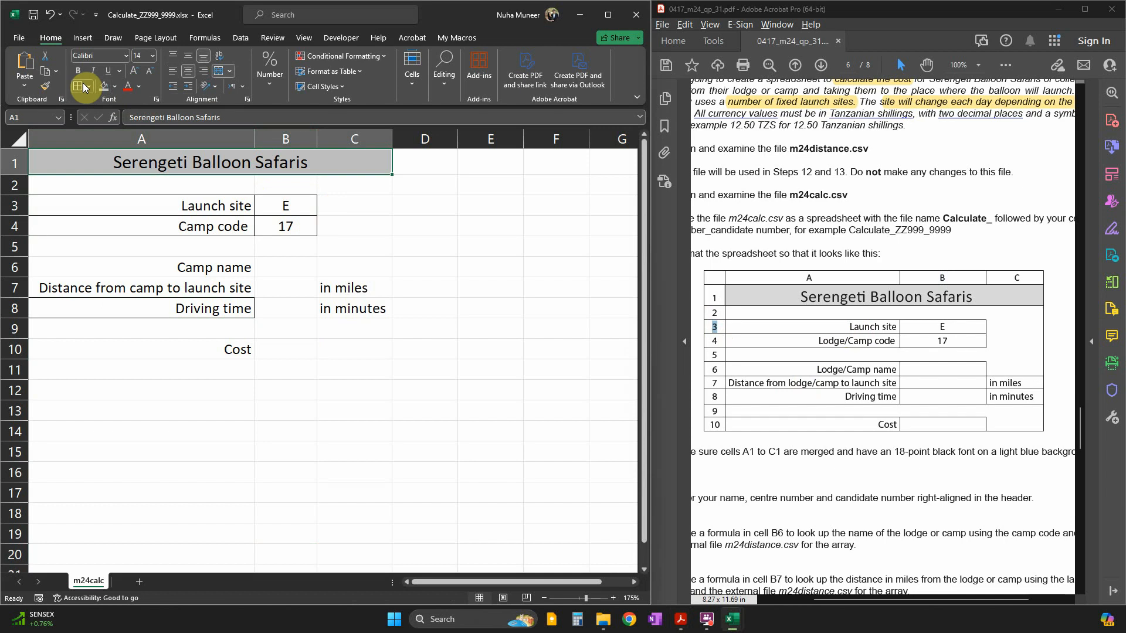
pyautogui.click(275, 411)
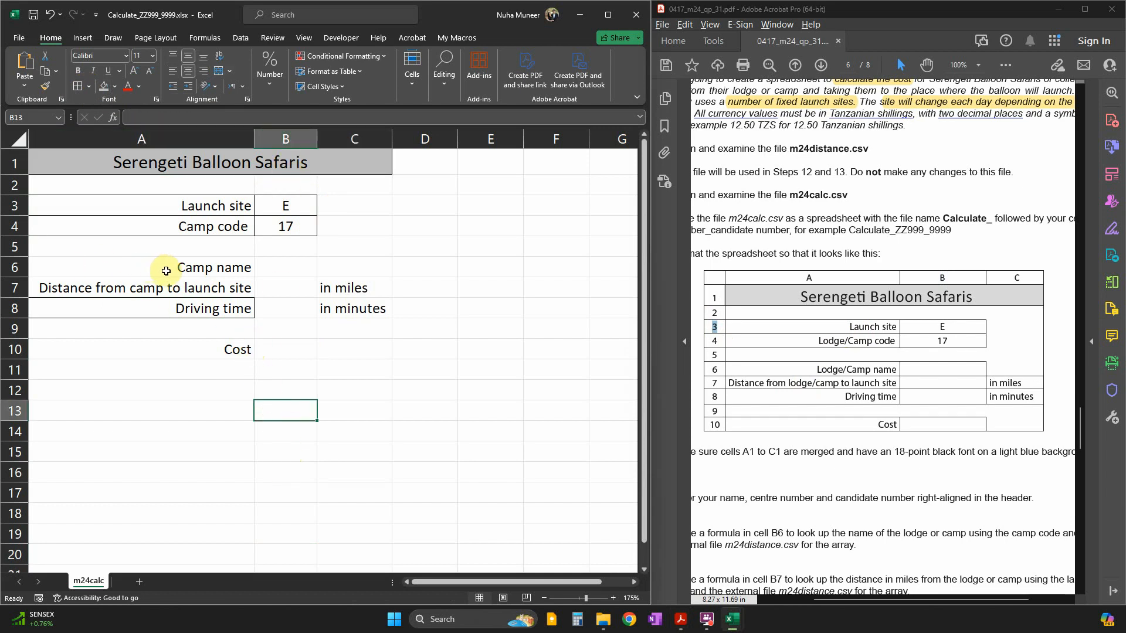
# Change the label in cell A4 to Lodge/Camp code
pyautogui.click(182, 223)
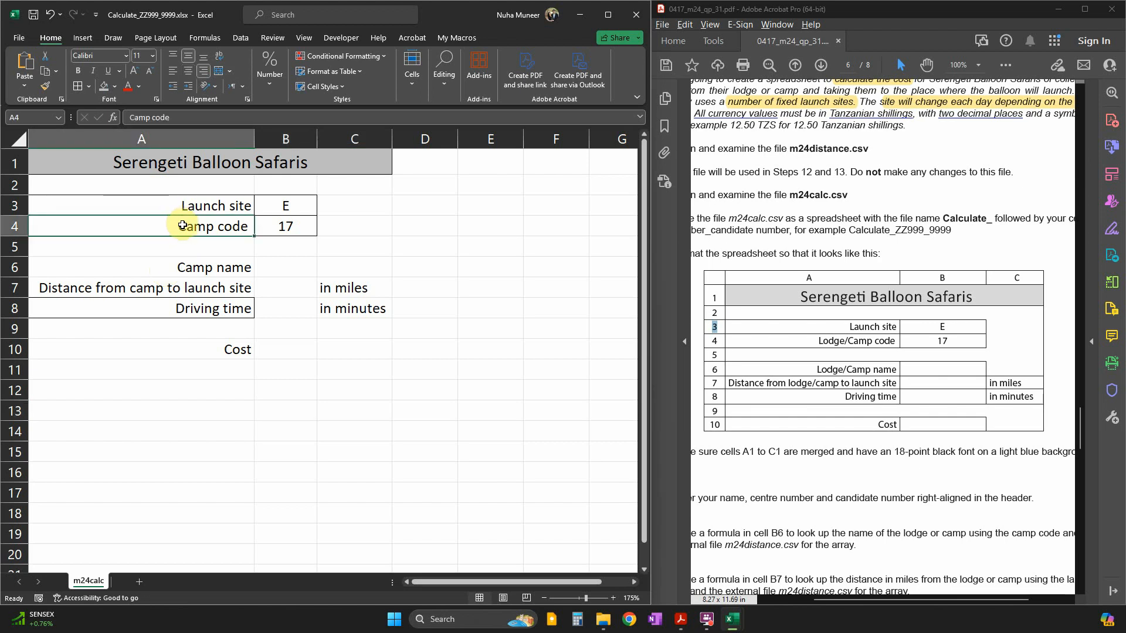
pyautogui.doubleClick(183, 227)
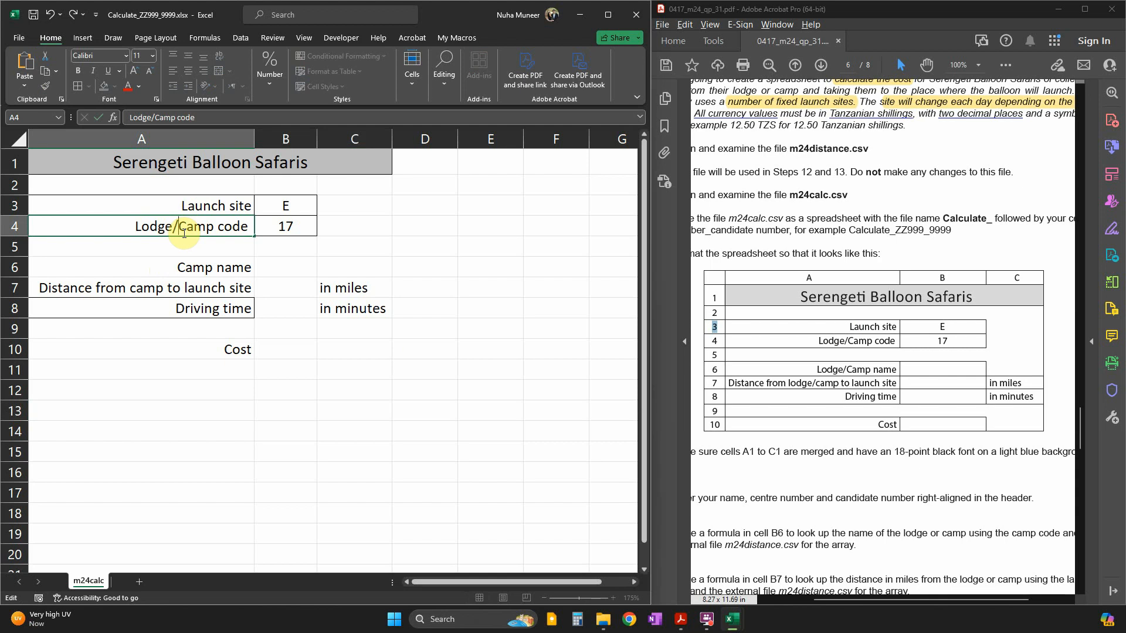
pyautogui.click(190, 270)
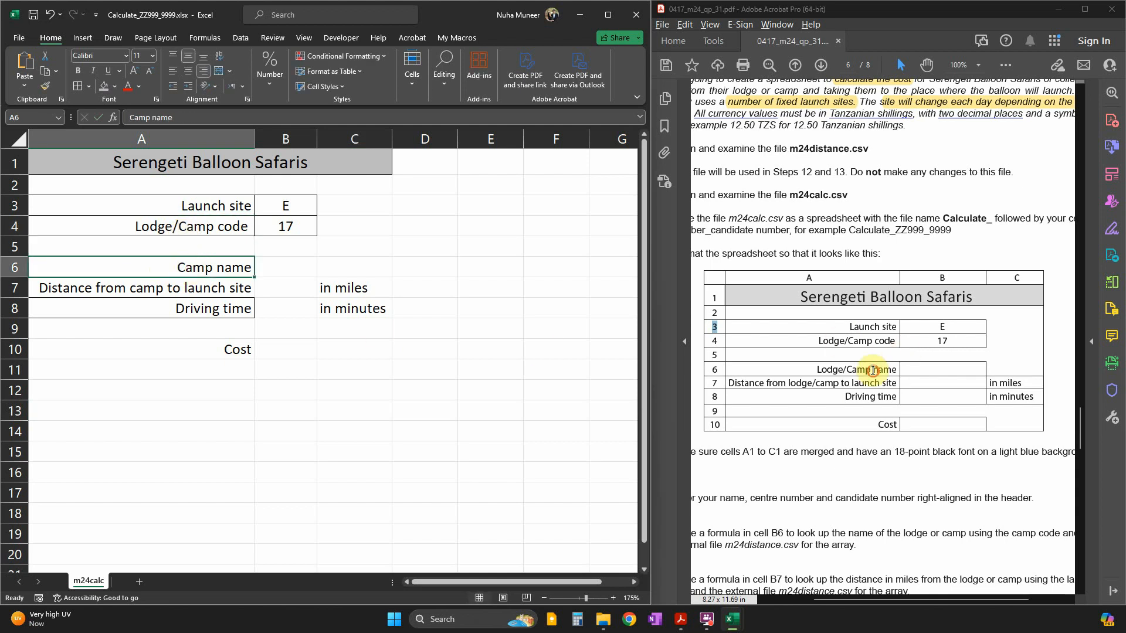
# Check the row 6 label in the sample table, and change the text of cell A6 to Lodge/Camp name
pyautogui.moveTo(872, 370); pyautogui.dragTo(816, 370)
pyautogui.click(172, 269)
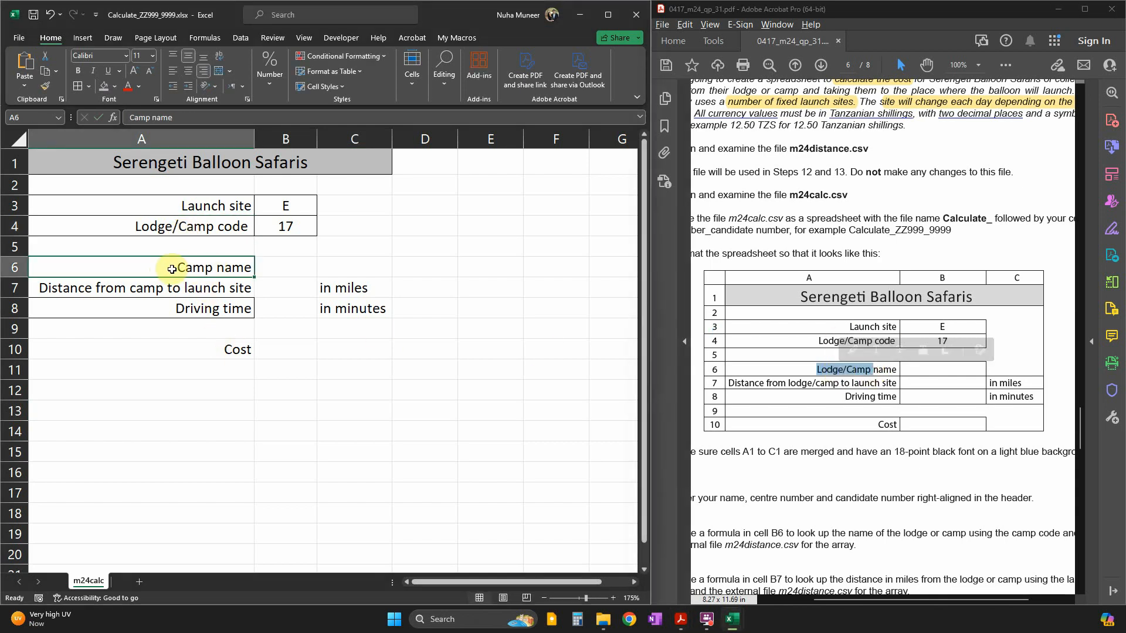
pyautogui.doubleClick(176, 269)
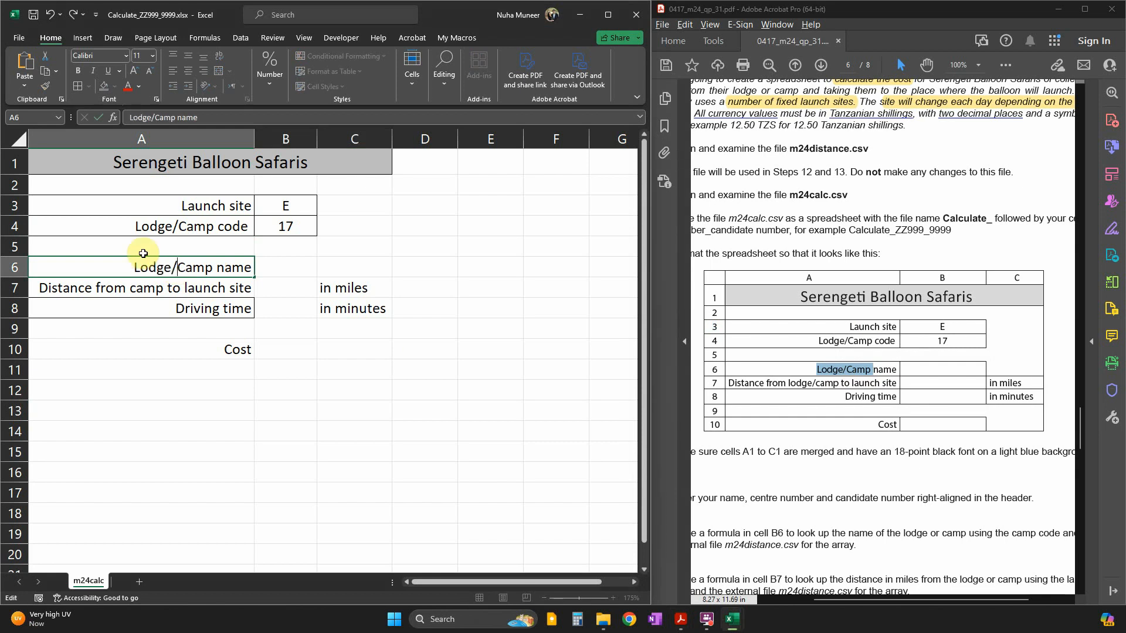
pyautogui.click(193, 341)
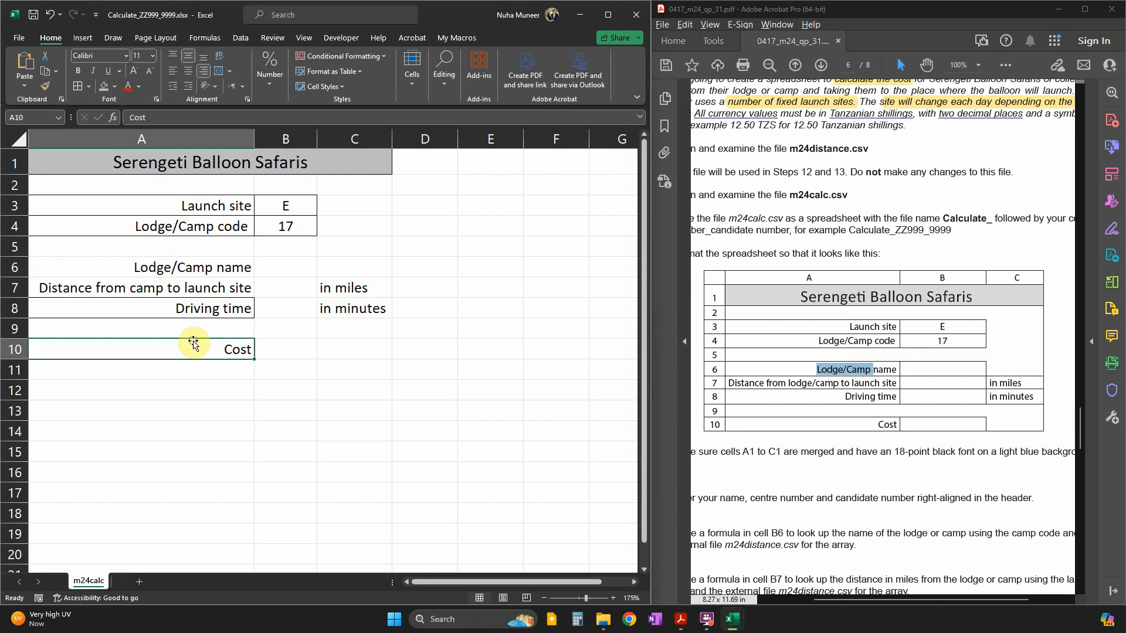
pyautogui.click(233, 270)
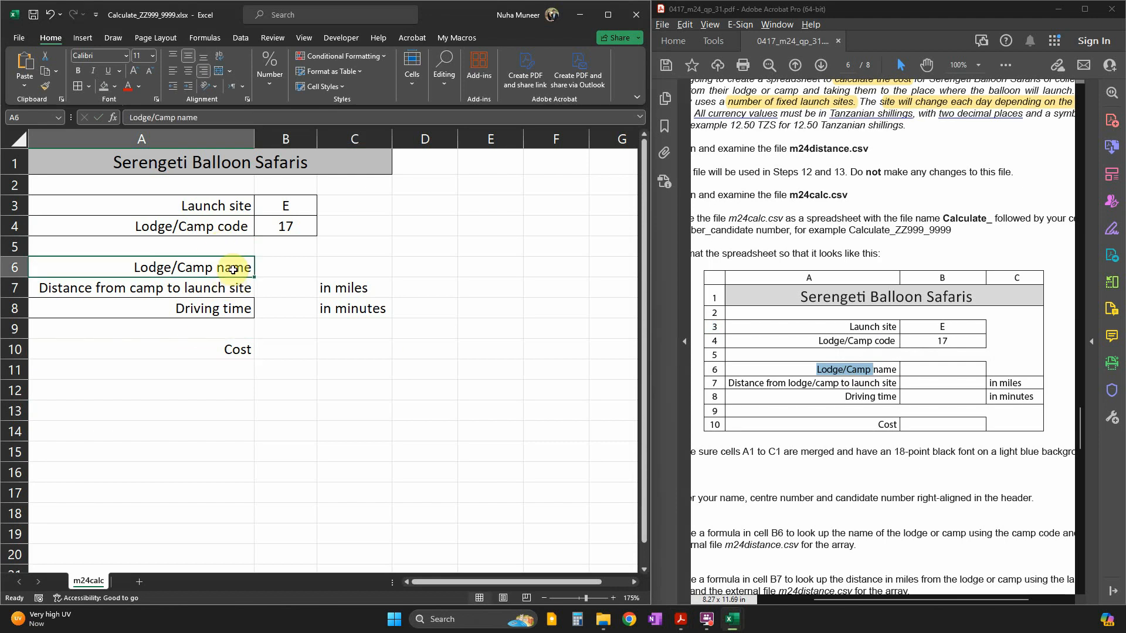
# Apply all borders to cells A6 to B6 and A7 to C7, the lodge/camp name and distance rows
pyautogui.moveTo(233, 269); pyautogui.dragTo(291, 270)
pyautogui.click(78, 88)
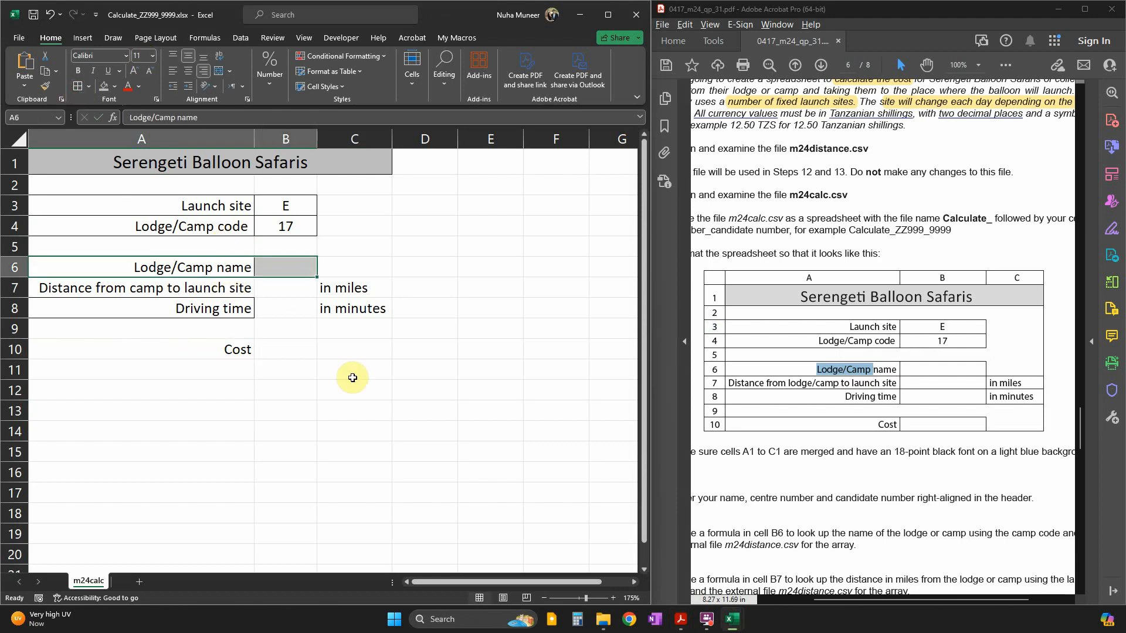
pyautogui.click(353, 388)
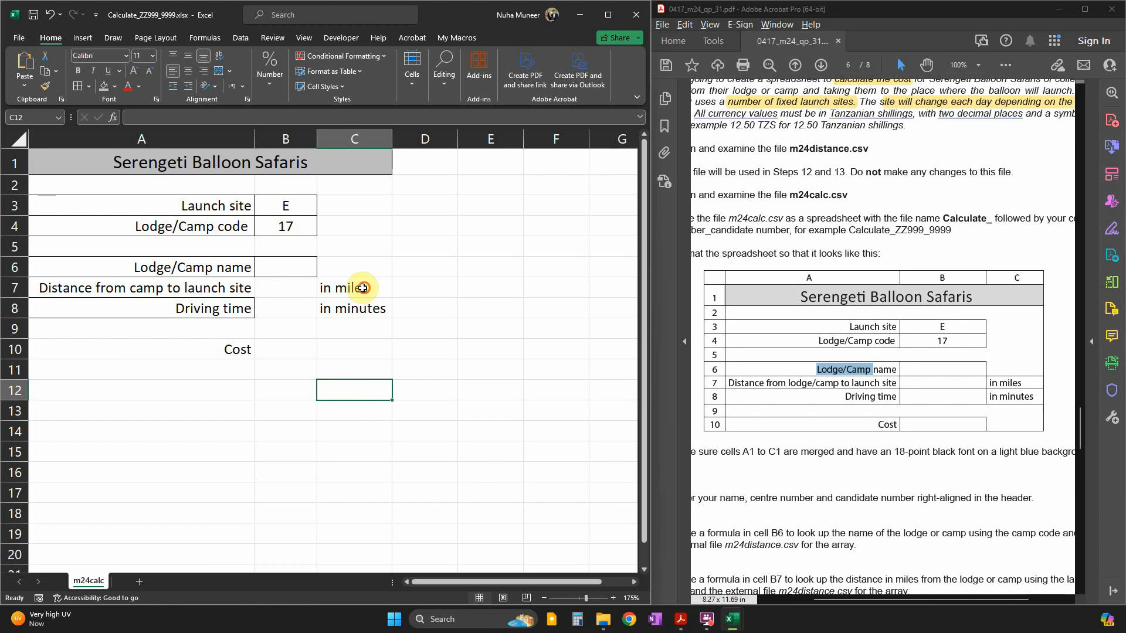
pyautogui.moveTo(362, 287); pyautogui.dragTo(214, 287)
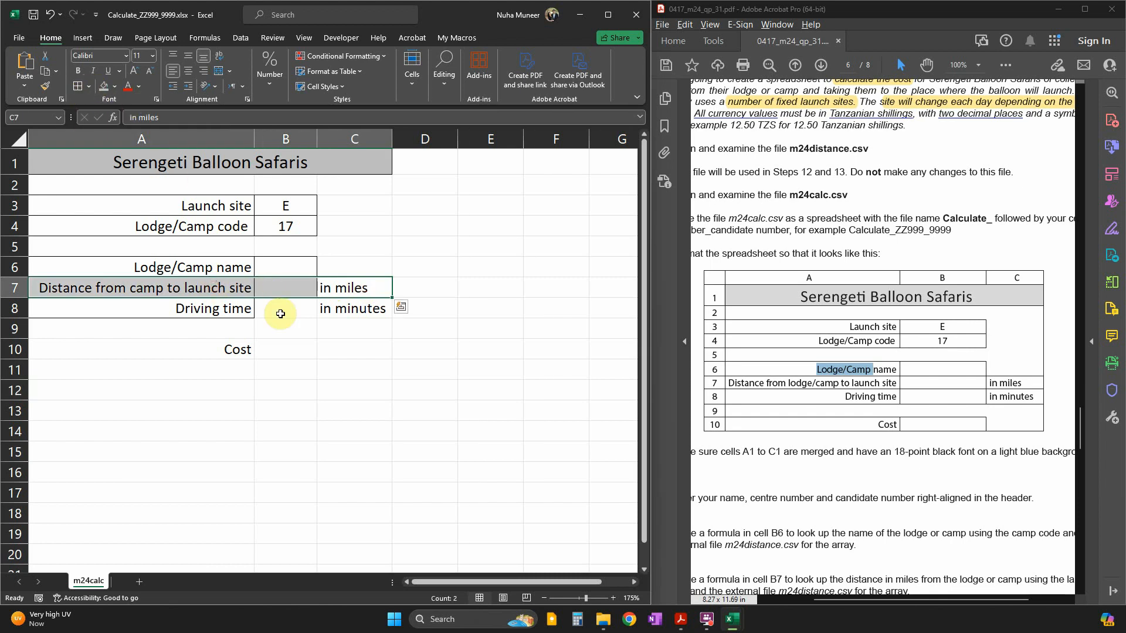
pyautogui.click(304, 321)
pyautogui.click(356, 265)
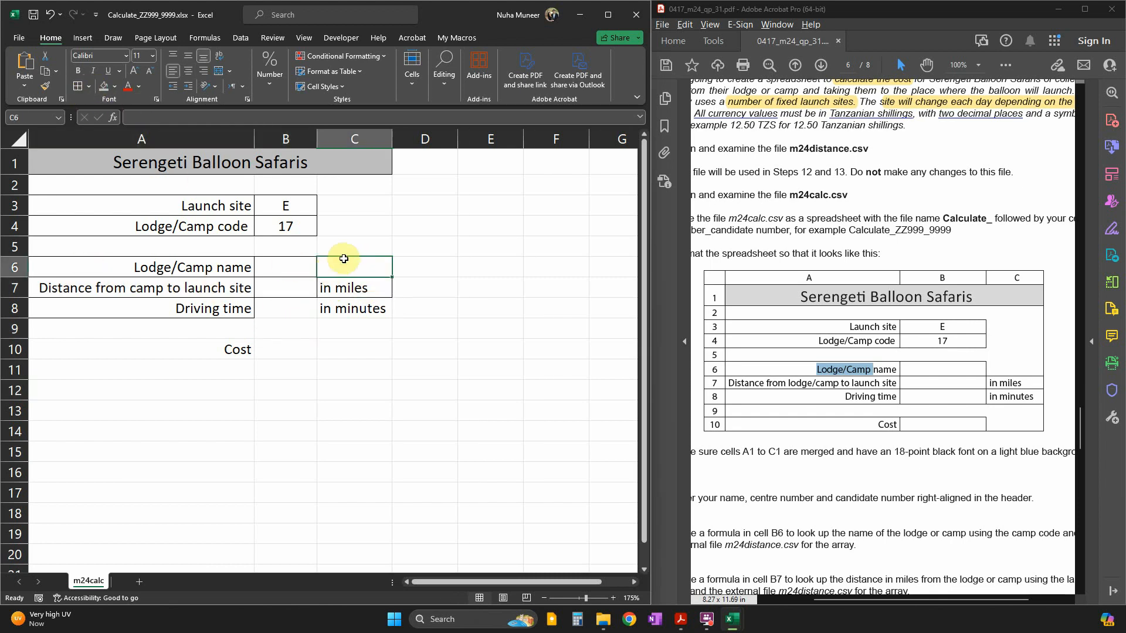
pyautogui.click(323, 389)
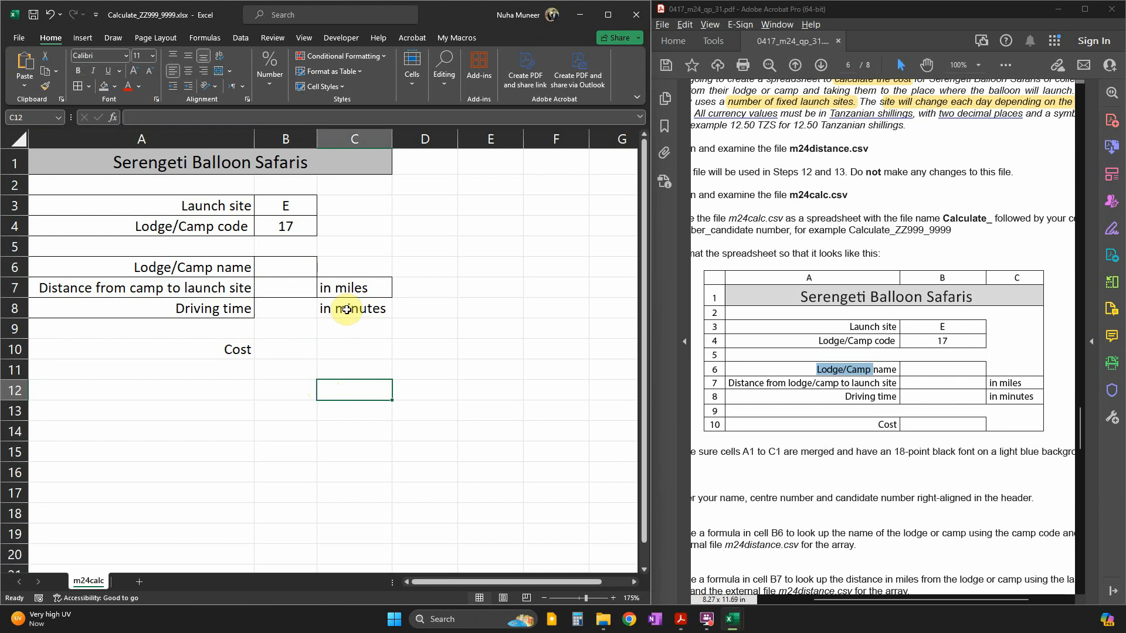
# Apply all borders to cells A8 to C8 and A10 to B10, the driving time and cost rows
pyautogui.moveTo(346, 309); pyautogui.dragTo(214, 312)
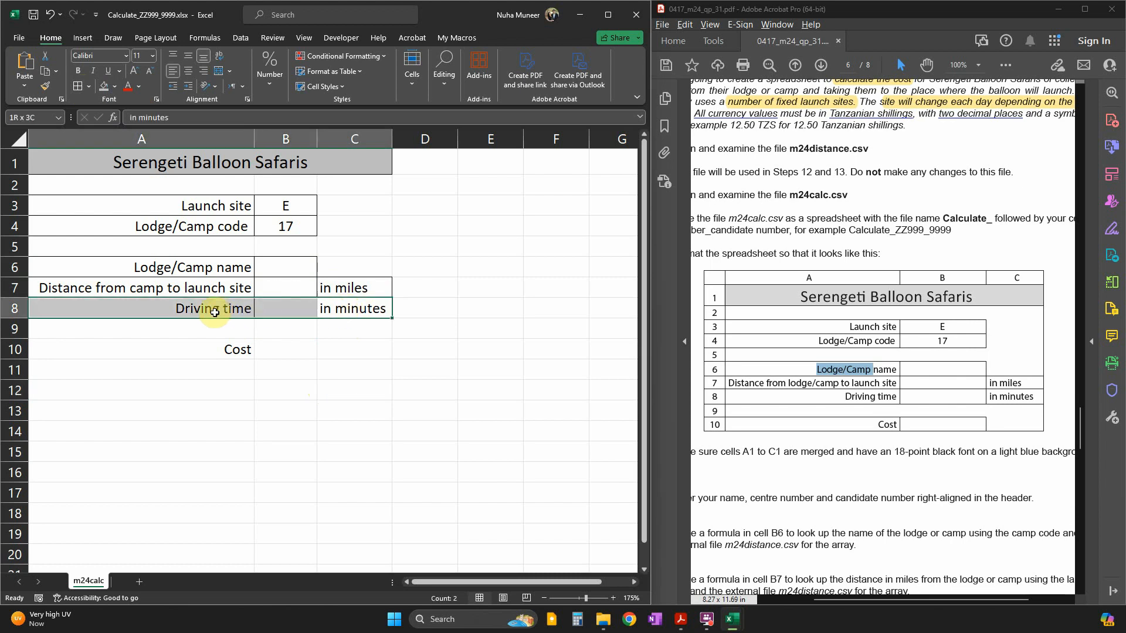
pyautogui.click(77, 88)
pyautogui.click(284, 391)
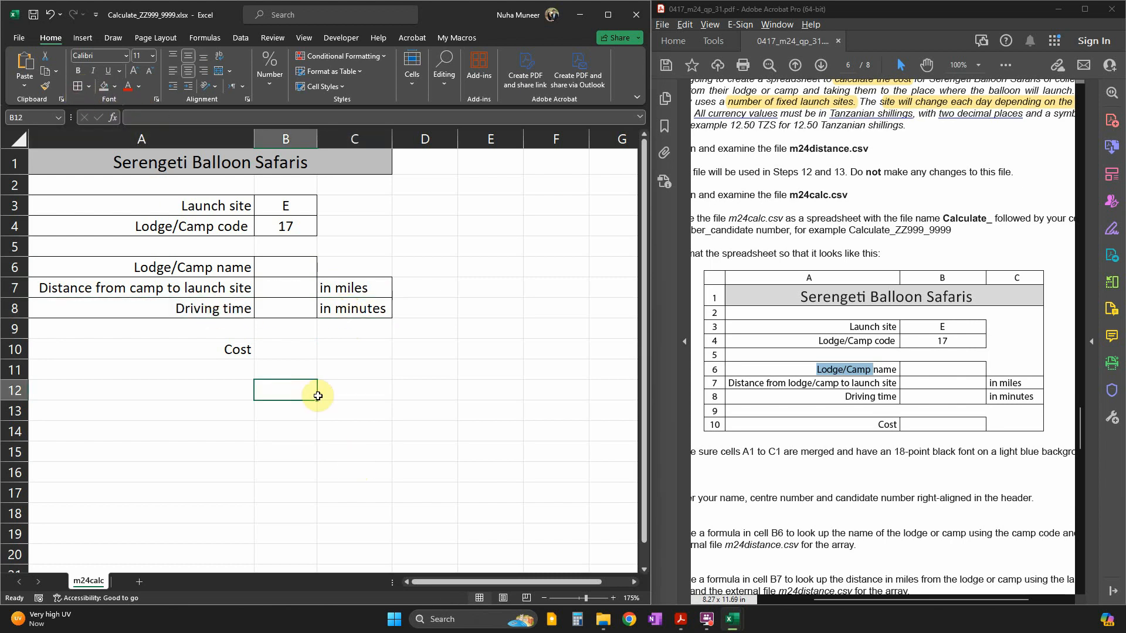
pyautogui.moveTo(221, 353); pyautogui.dragTo(274, 356)
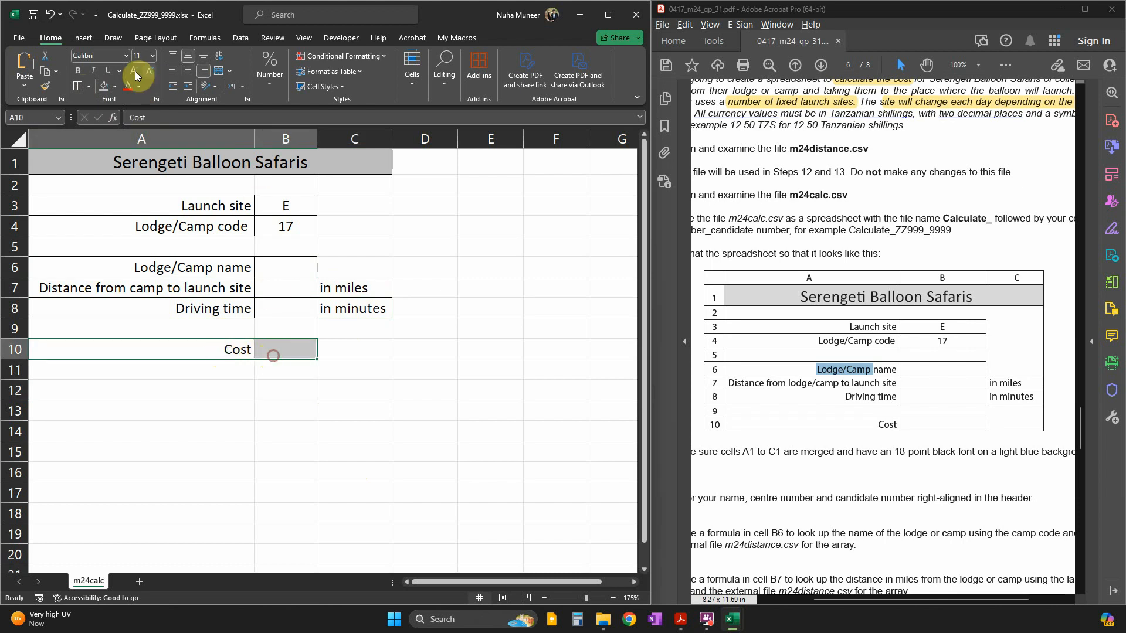
pyautogui.click(75, 88)
pyautogui.click(297, 404)
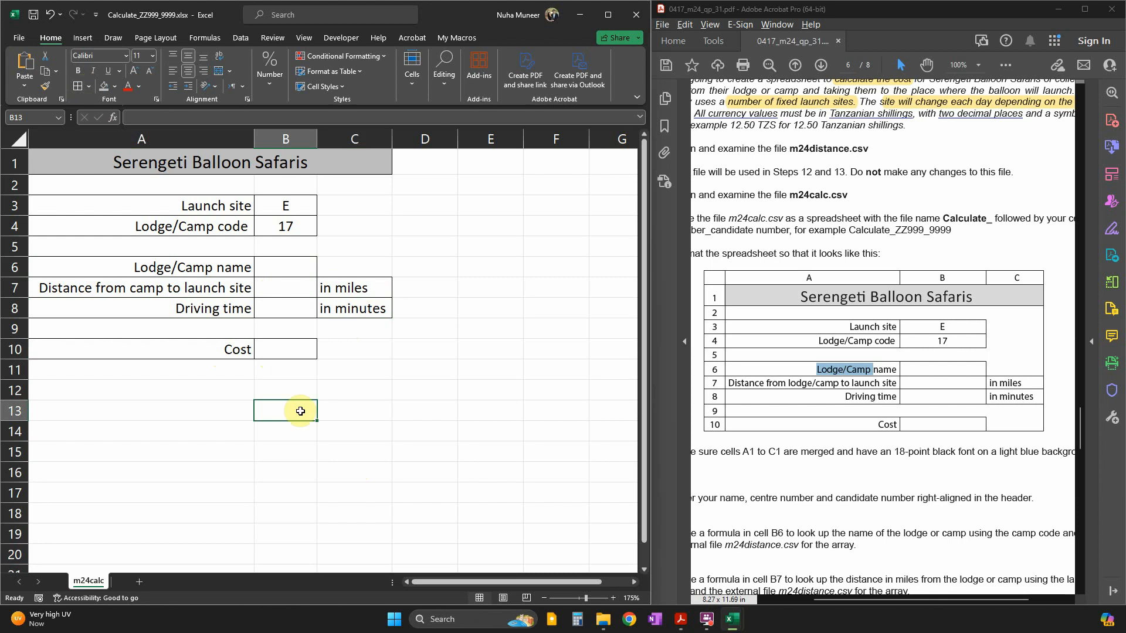
# Widen columns A, B and C so the table cells have more room
pyautogui.moveTo(397, 139); pyautogui.dragTo(421, 139)
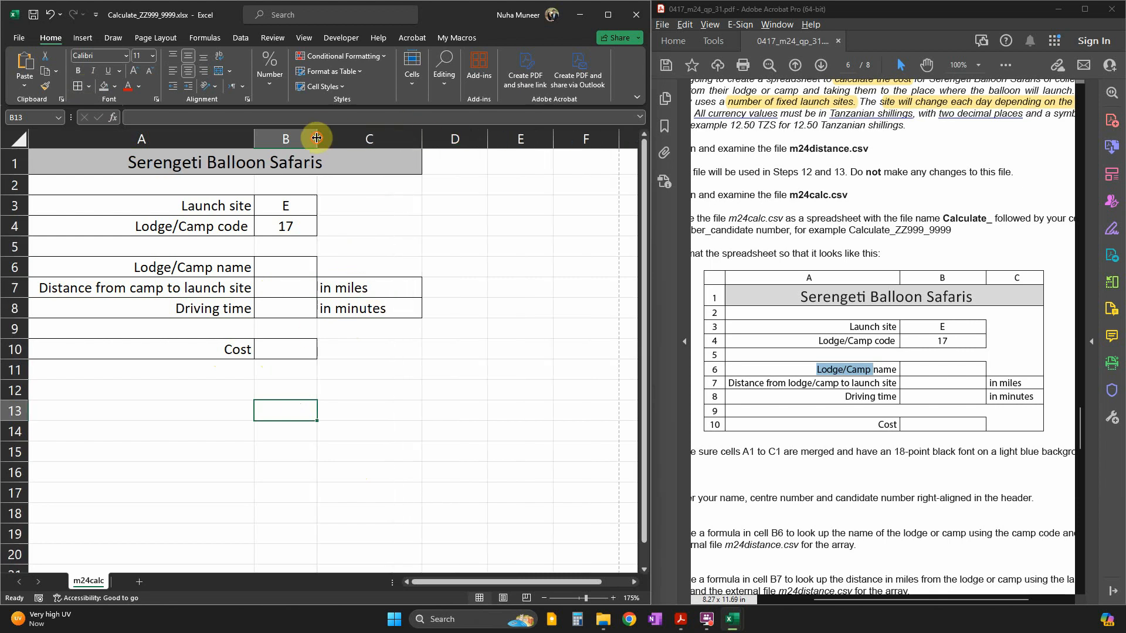
pyautogui.moveTo(316, 138); pyautogui.dragTo(361, 138)
pyautogui.moveTo(256, 134); pyautogui.dragTo(271, 135)
# Change the label in cell A7 to Distance from lodge/camp to launch site, and widen column A to fit it
pyautogui.click(121, 288)
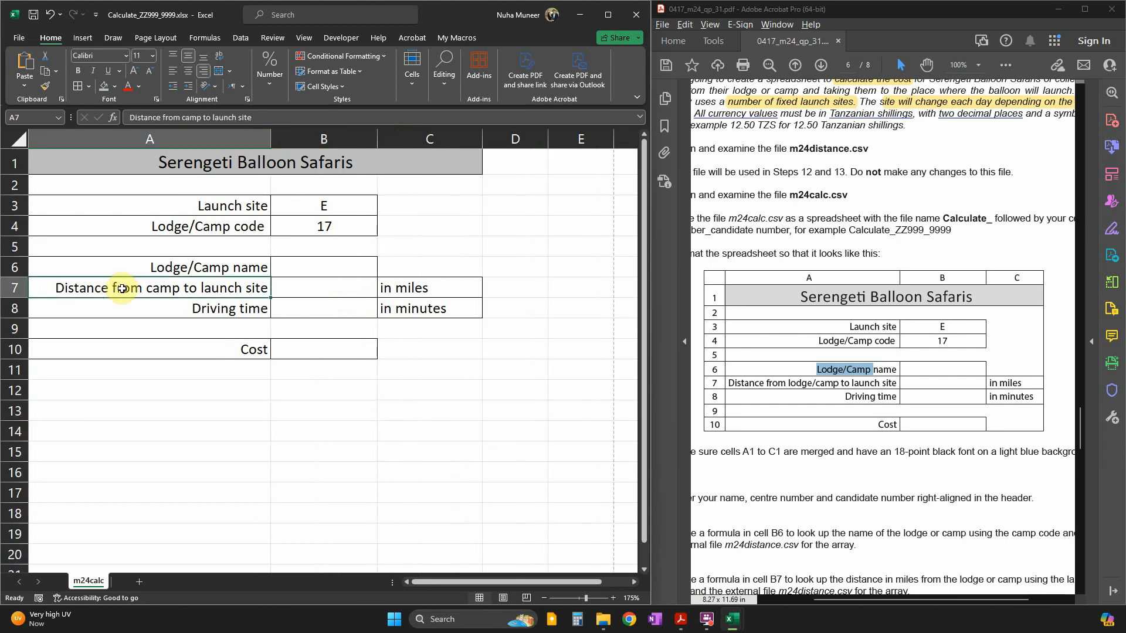
pyautogui.doubleClick(125, 290)
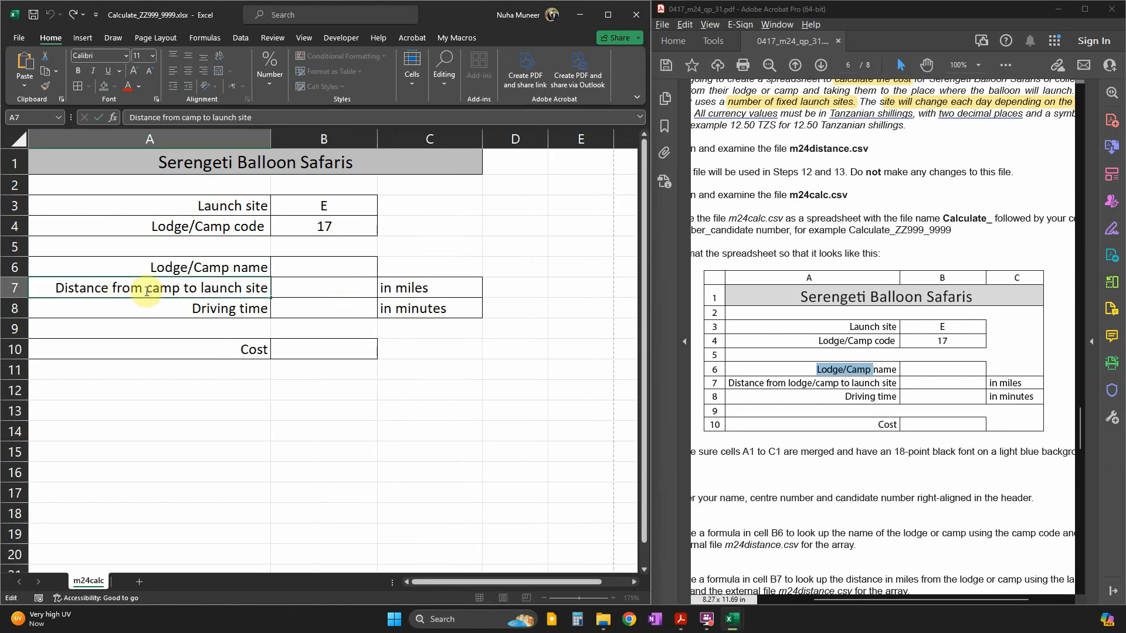
pyautogui.write('lodge')
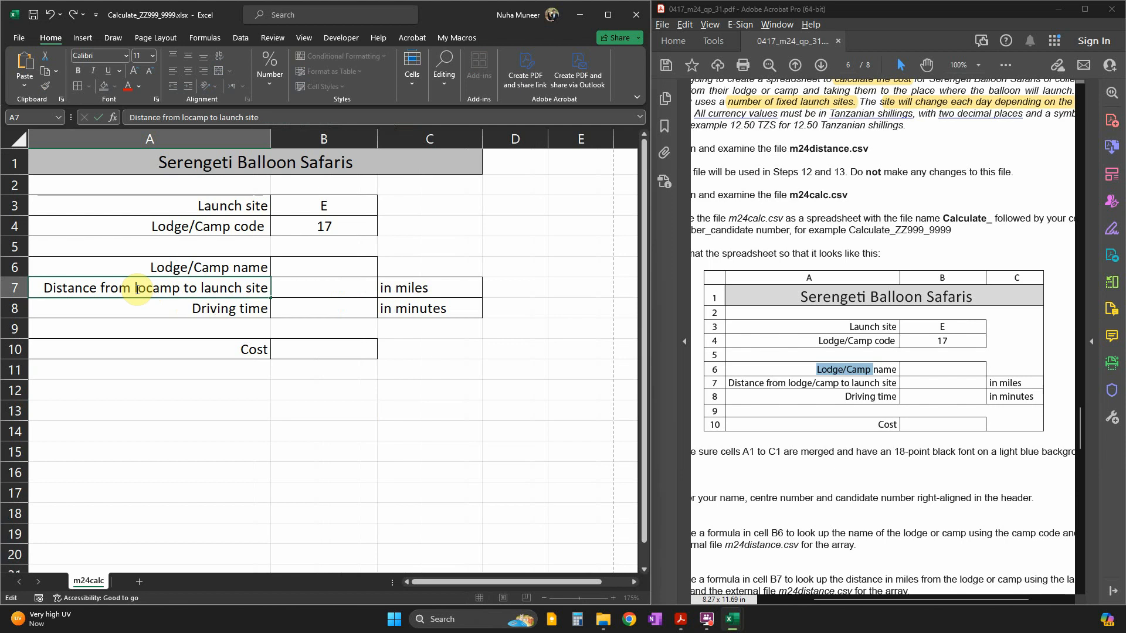
pyautogui.write('/')
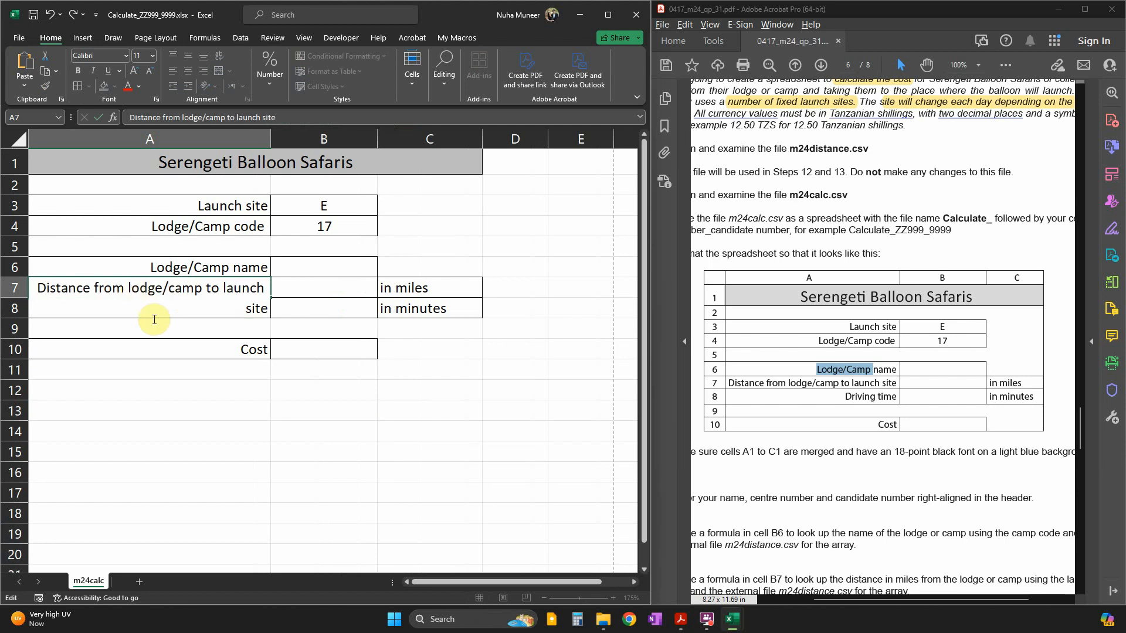
pyautogui.click(183, 411)
pyautogui.moveTo(273, 136); pyautogui.dragTo(309, 139)
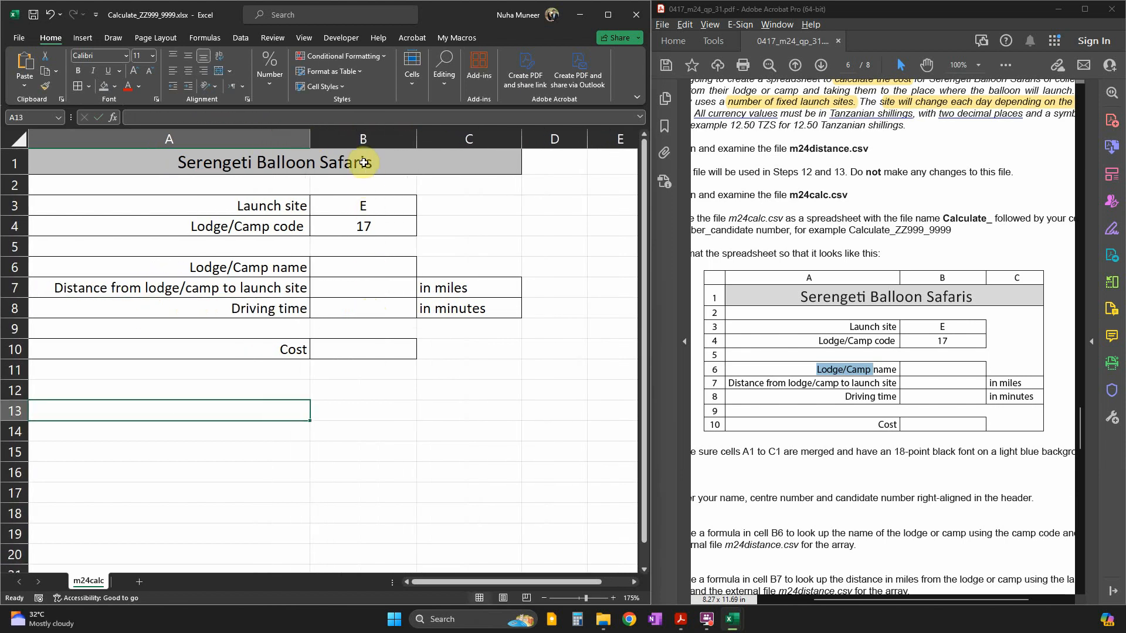
# Increase the font size of the merged title Serengeti Balloon Safaris to 16
pyautogui.click(363, 161)
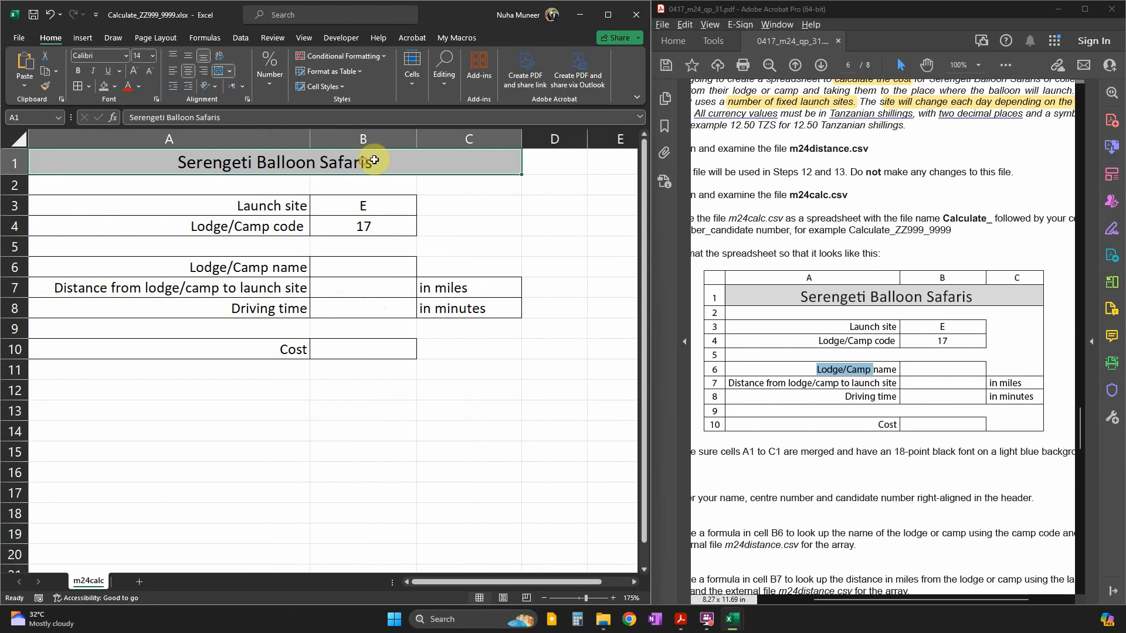
pyautogui.click(135, 72)
pyautogui.click(345, 495)
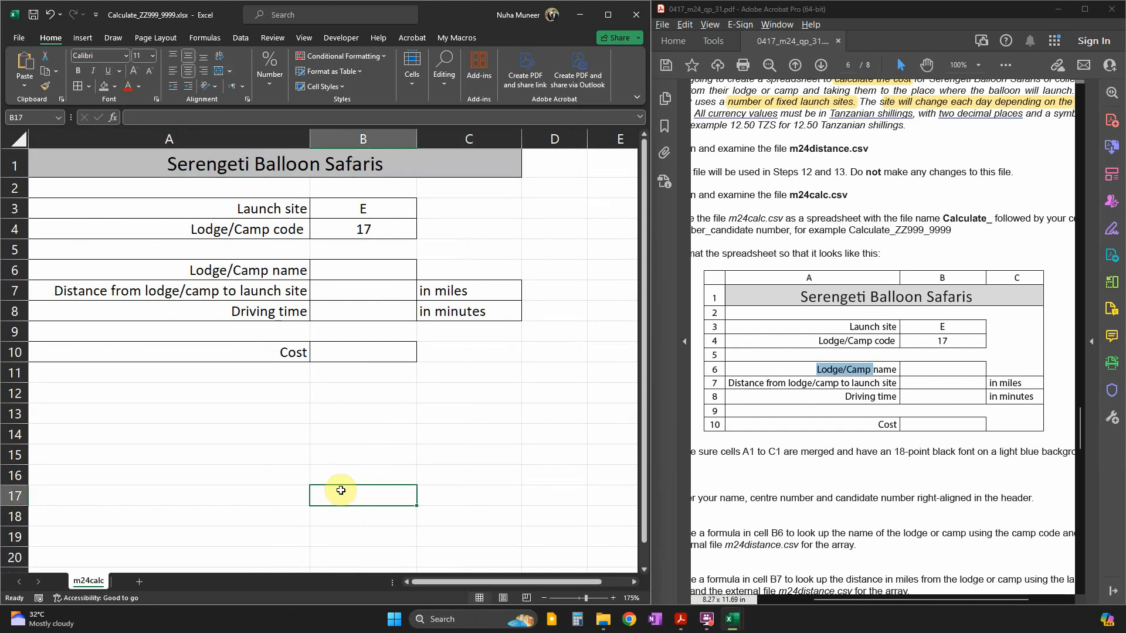
# Switch to the exam paper, maximize its window and read the formatting requirements for cells A1 to C1 below the sample table
pyautogui.click(890, 199)
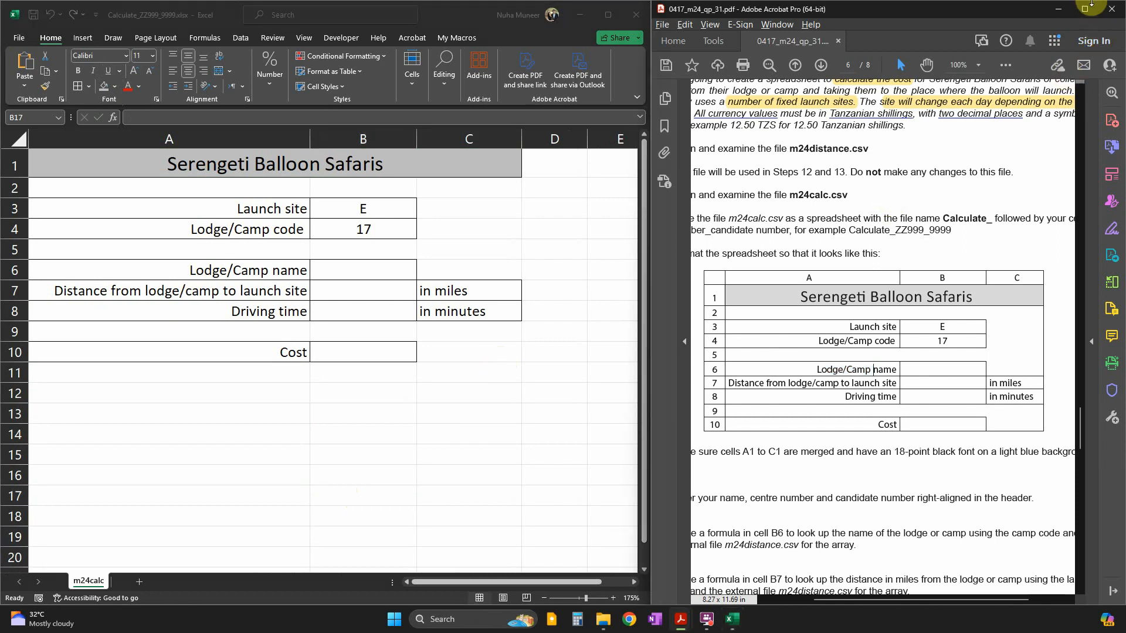
pyautogui.click(1084, 8)
pyautogui.scroll(2, 680, 335)
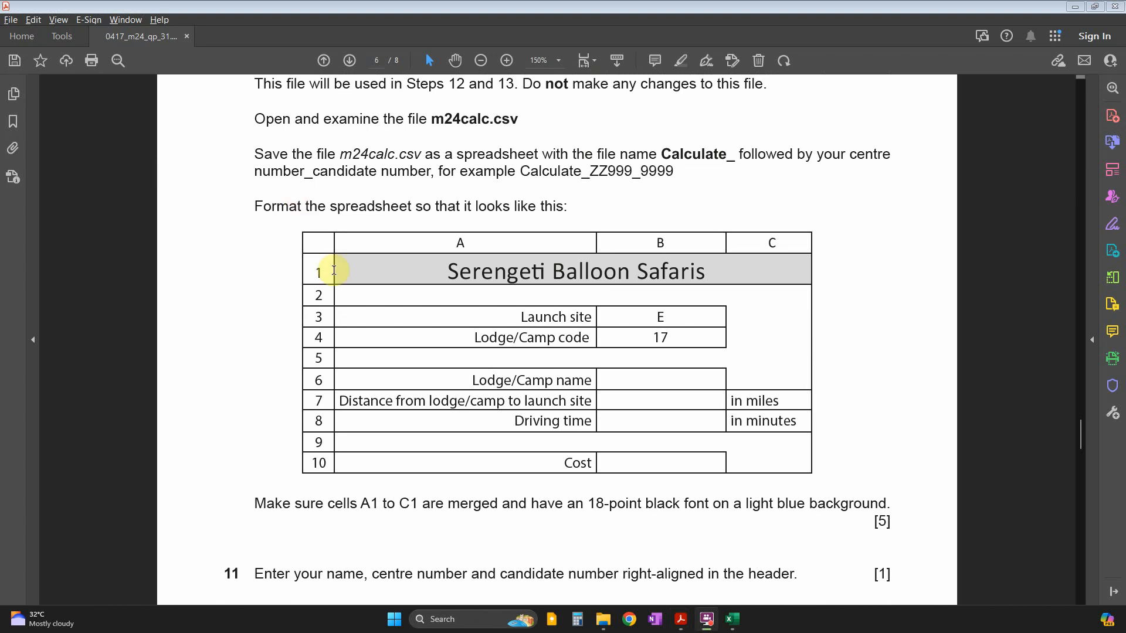
pyautogui.scroll(-1, 370, 503)
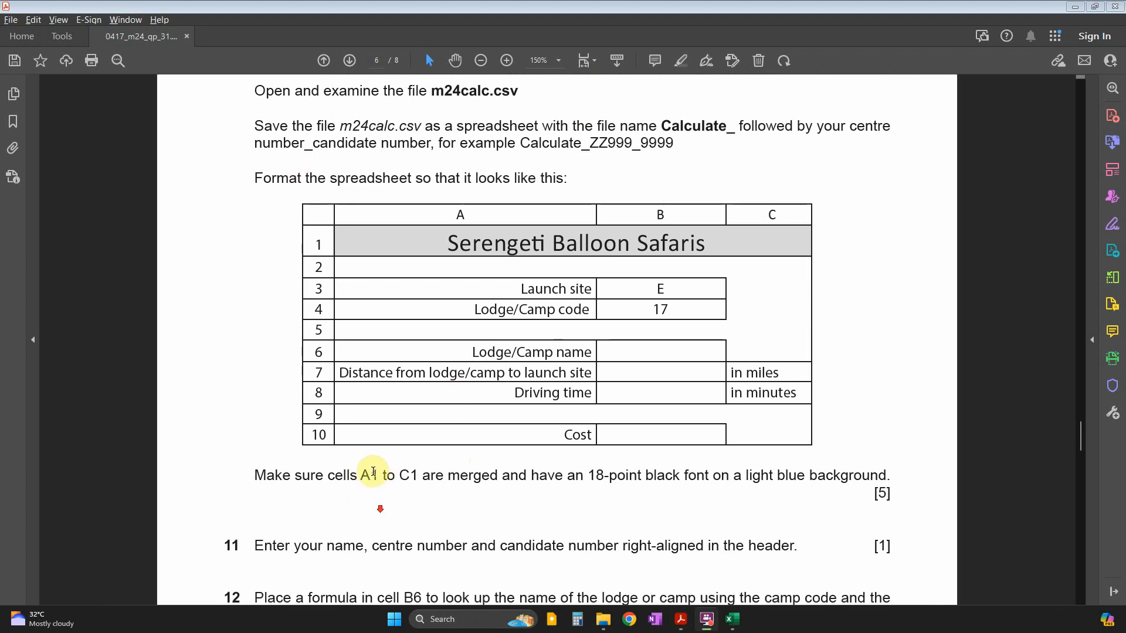
pyautogui.moveTo(360, 475); pyautogui.dragTo(417, 473)
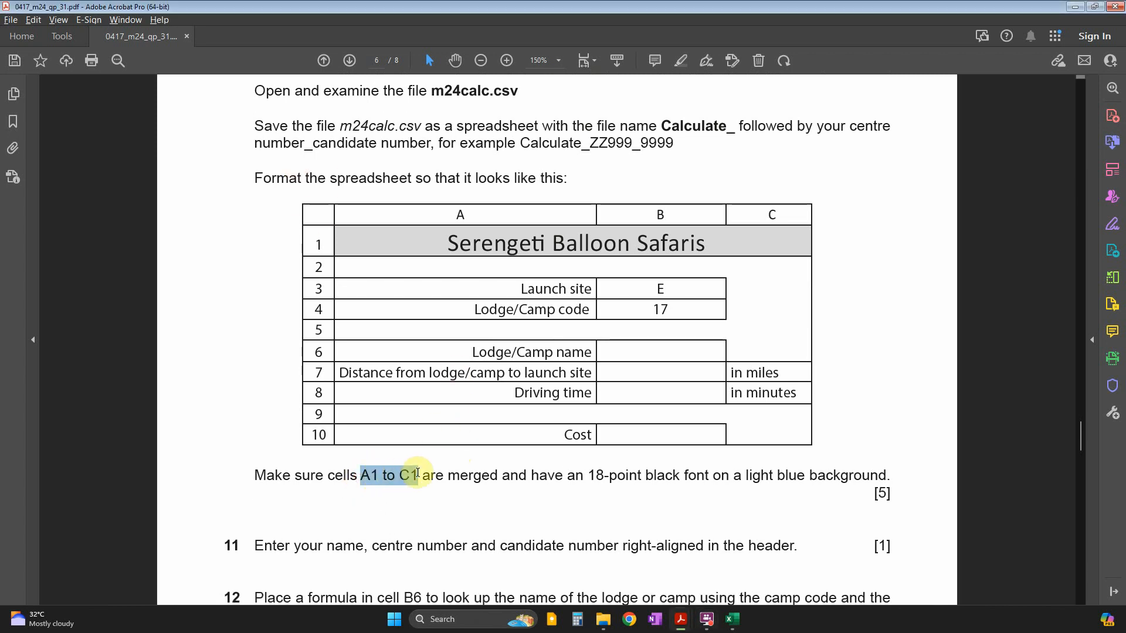
pyautogui.moveTo(493, 476); pyautogui.dragTo(553, 478)
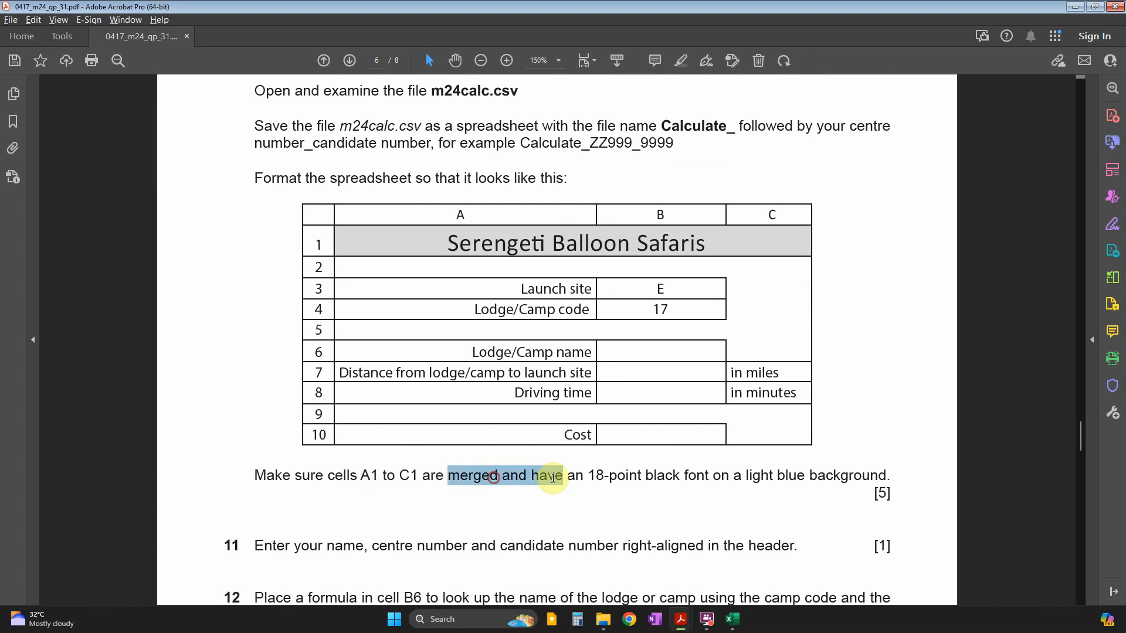
pyautogui.click(594, 475)
pyautogui.doubleClick(588, 472)
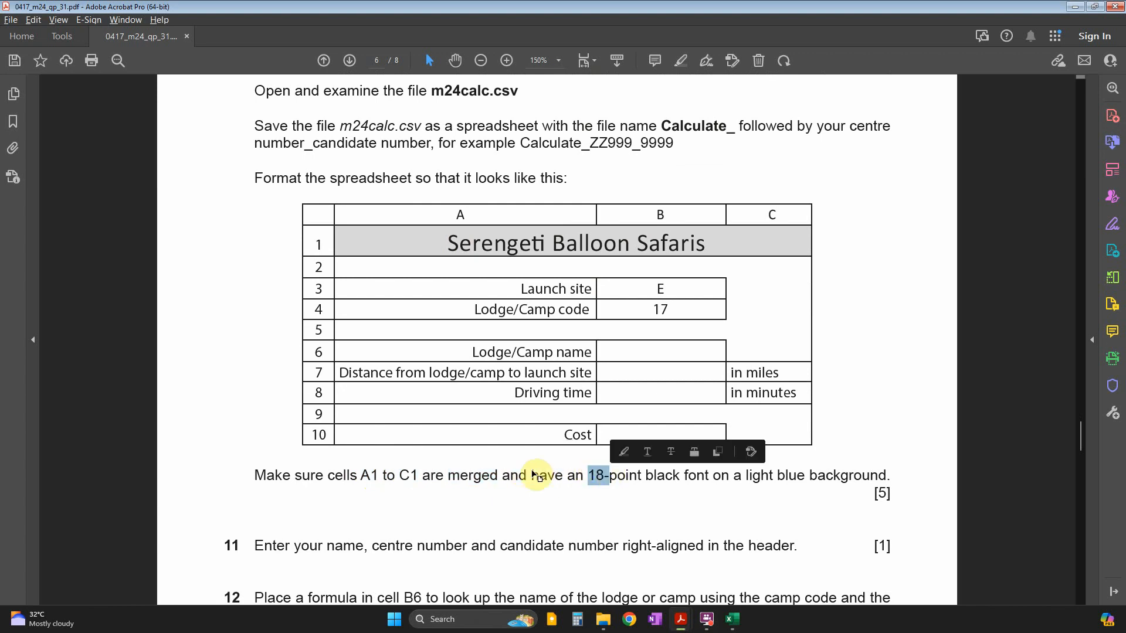
pyautogui.moveTo(398, 475); pyautogui.dragTo(814, 473)
# Highlight "blue" and "18-point black" in the instruction about cells A1 to C1
pyautogui.doubleClick(792, 475)
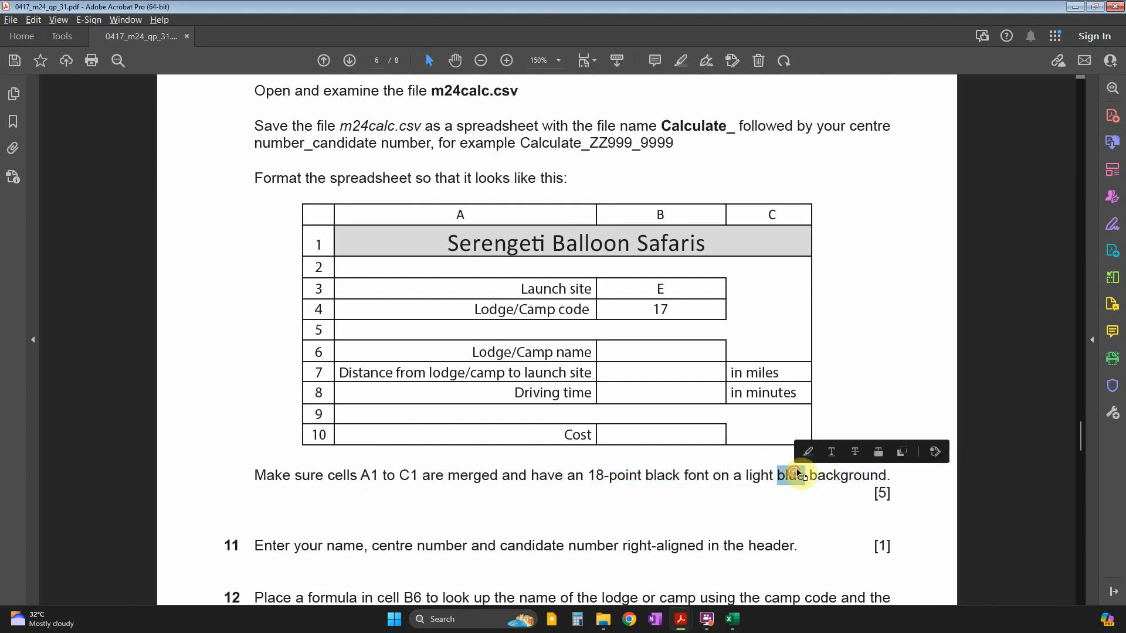
pyautogui.click(809, 453)
pyautogui.moveTo(587, 476); pyautogui.dragTo(680, 476)
pyautogui.click(663, 453)
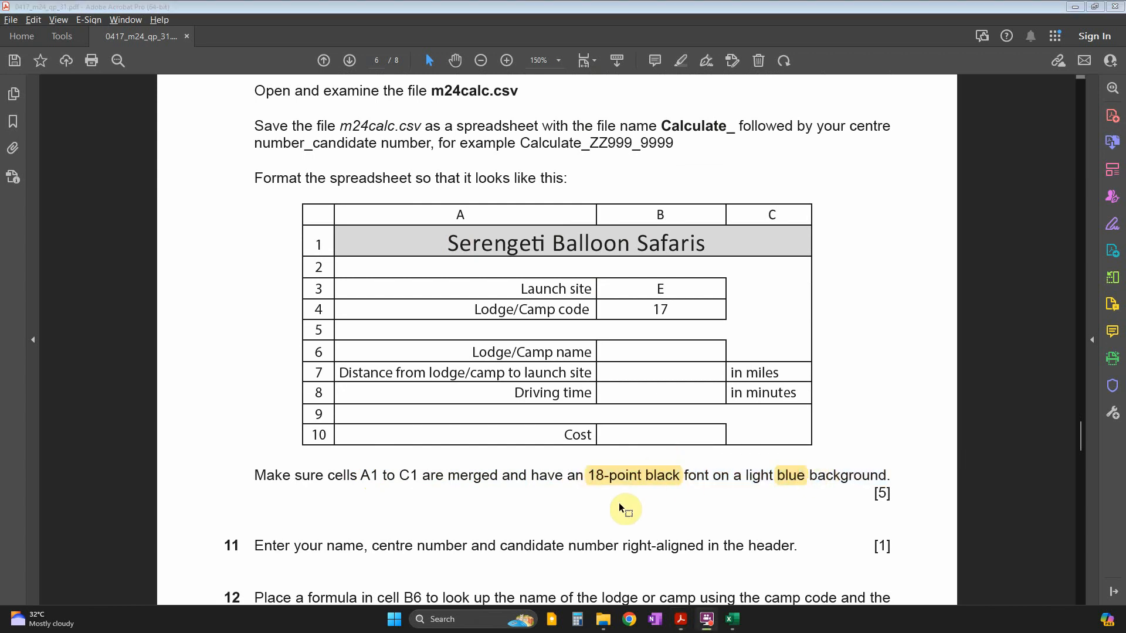
# Switch to the Excel workbook and give the merged title cell an 18-point font size and a light blue fill
pyautogui.hotkey('alt', 'Tab')
pyautogui.click(299, 164)
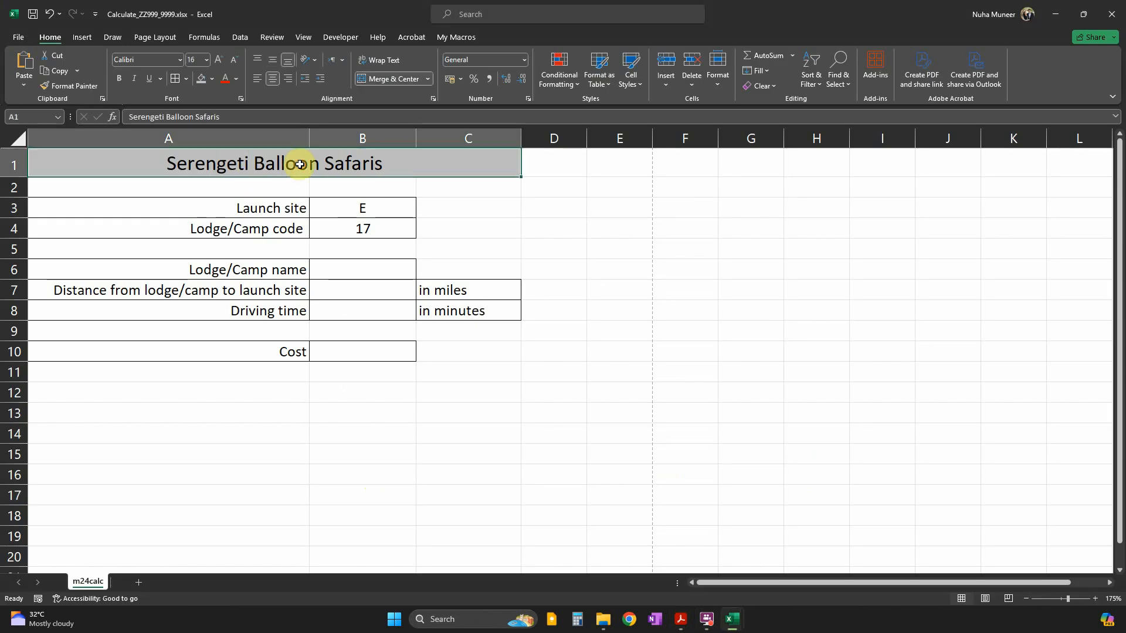
pyautogui.click(218, 60)
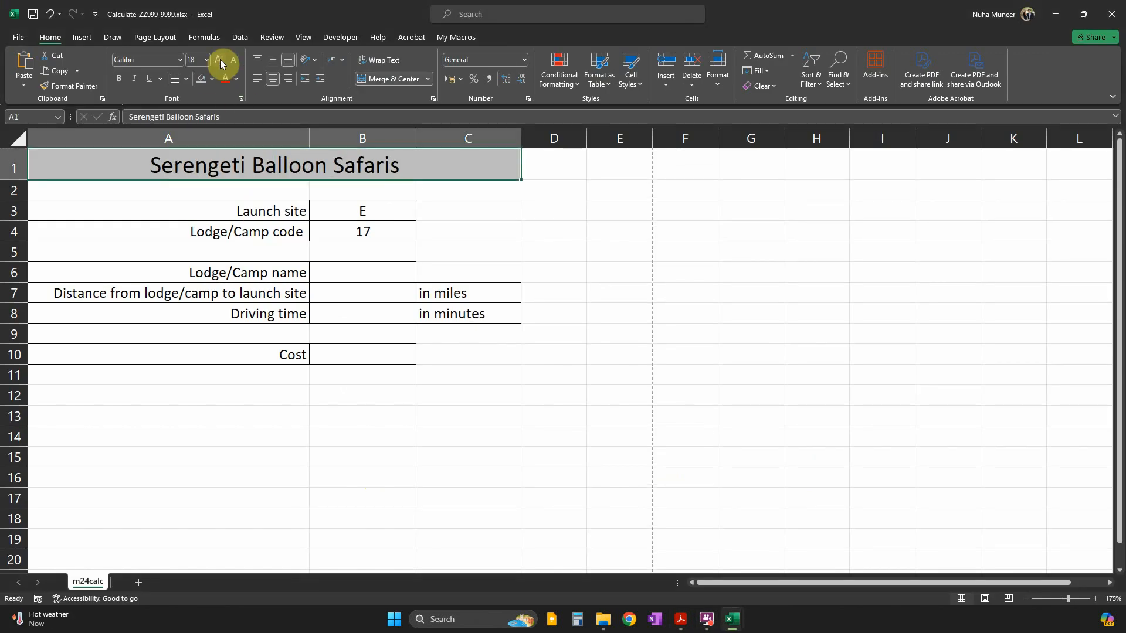
pyautogui.click(212, 79)
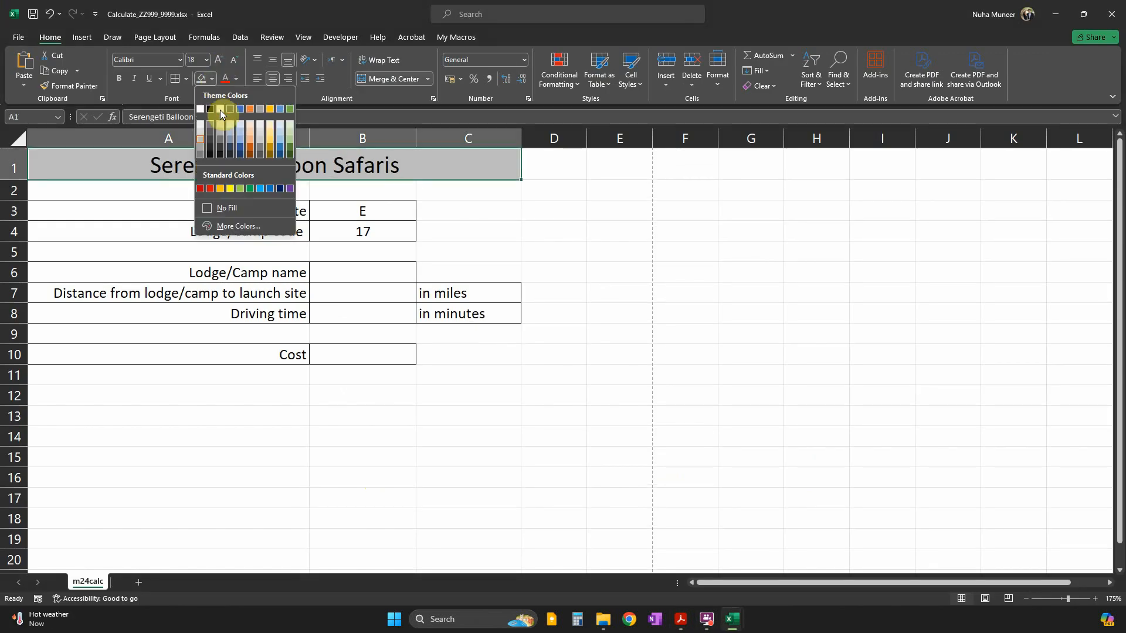
pyautogui.click(241, 125)
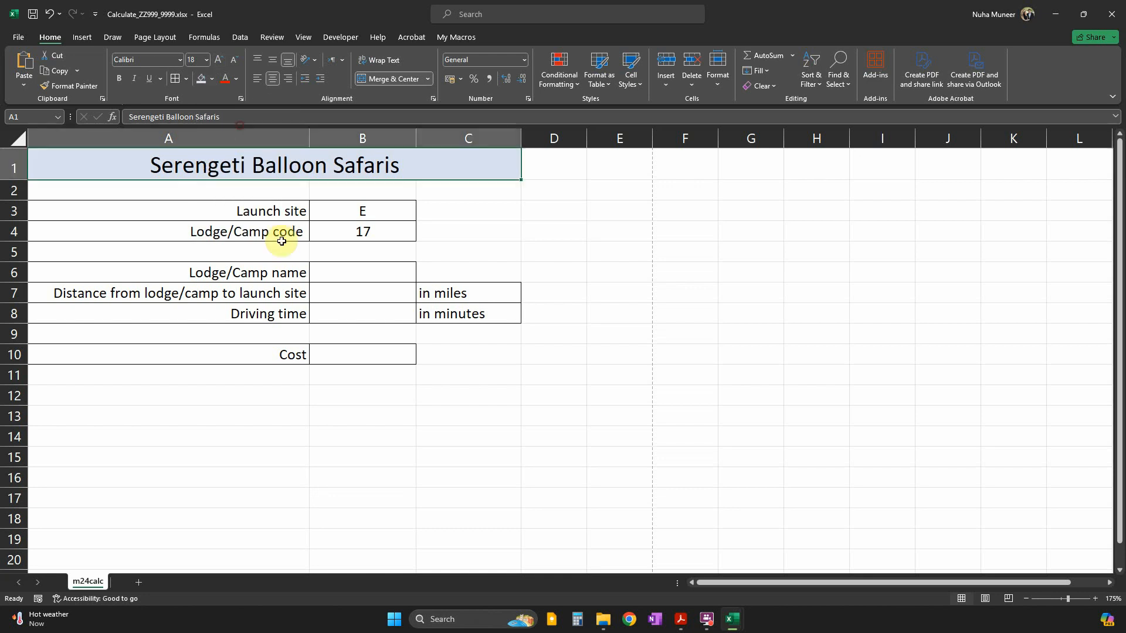
pyautogui.click(293, 253)
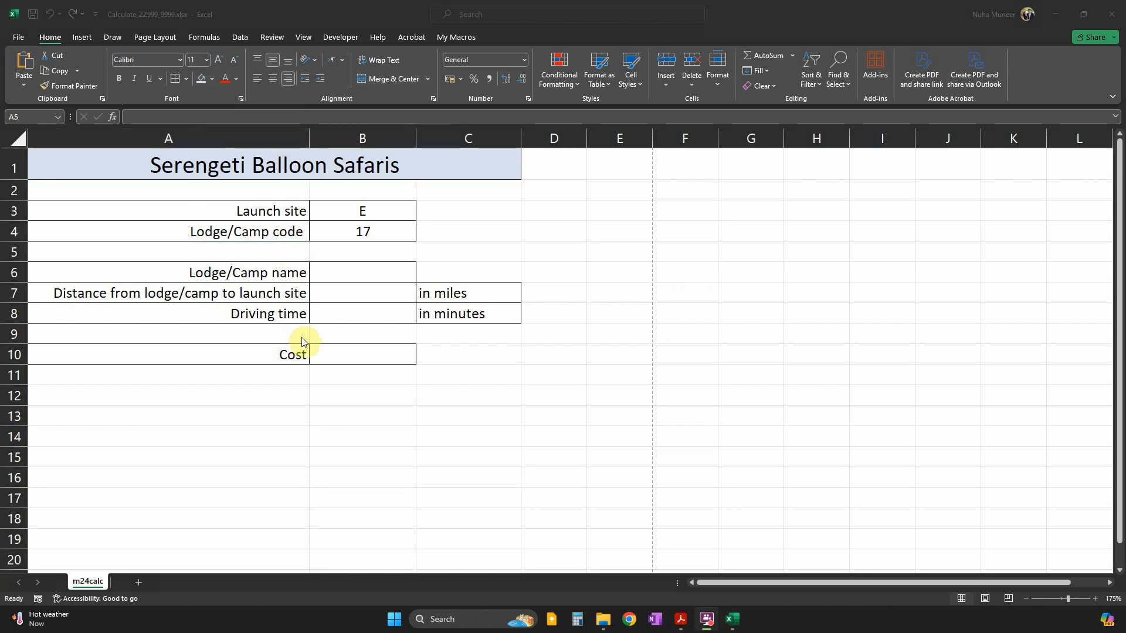
# Switch to the exam paper, read question 11 and highlight "right-aligned in the header."
pyautogui.hotkey('alt', 'Tab')
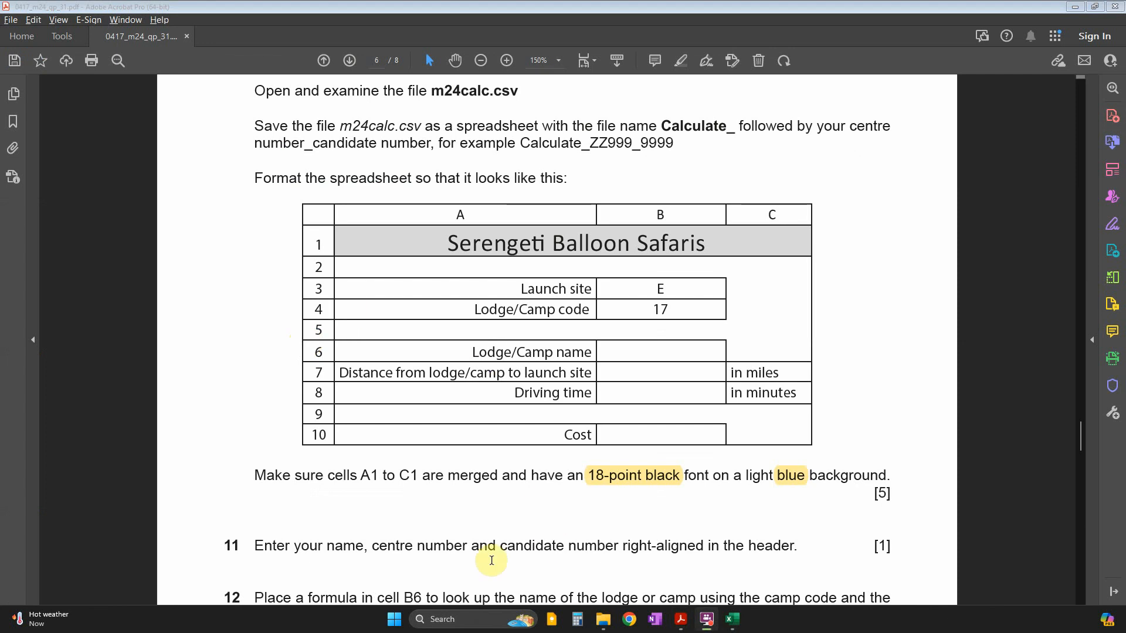
pyautogui.scroll(-3, 470, 548)
pyautogui.scroll(-1, 371, 447)
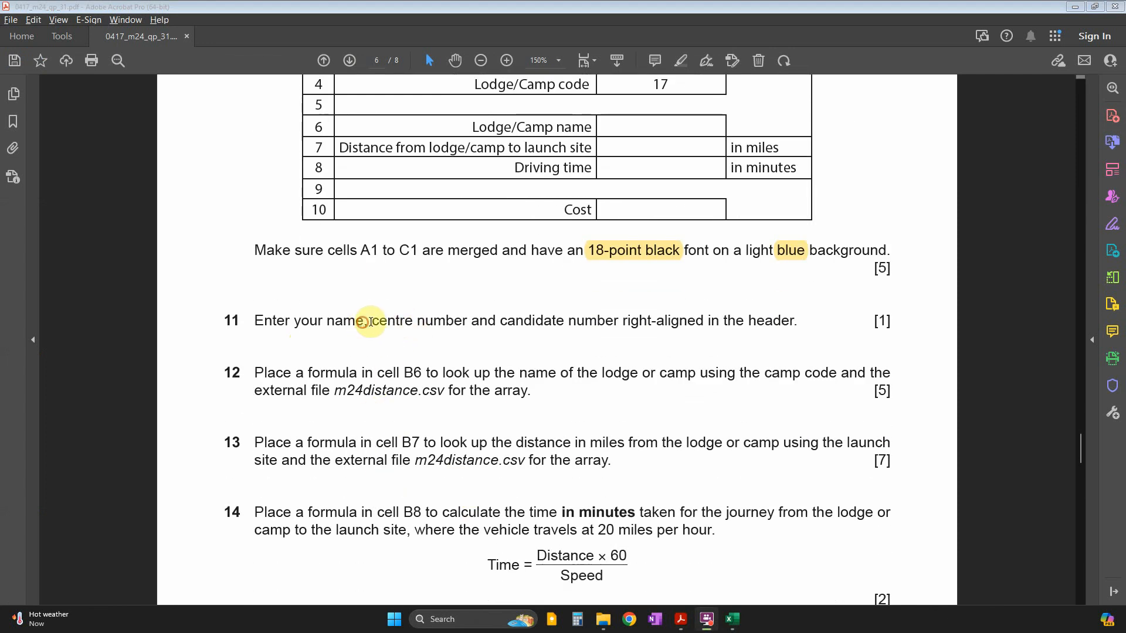
pyautogui.moveTo(369, 320); pyautogui.dragTo(554, 325)
pyautogui.moveTo(622, 320); pyautogui.dragTo(801, 326)
pyautogui.click(812, 298)
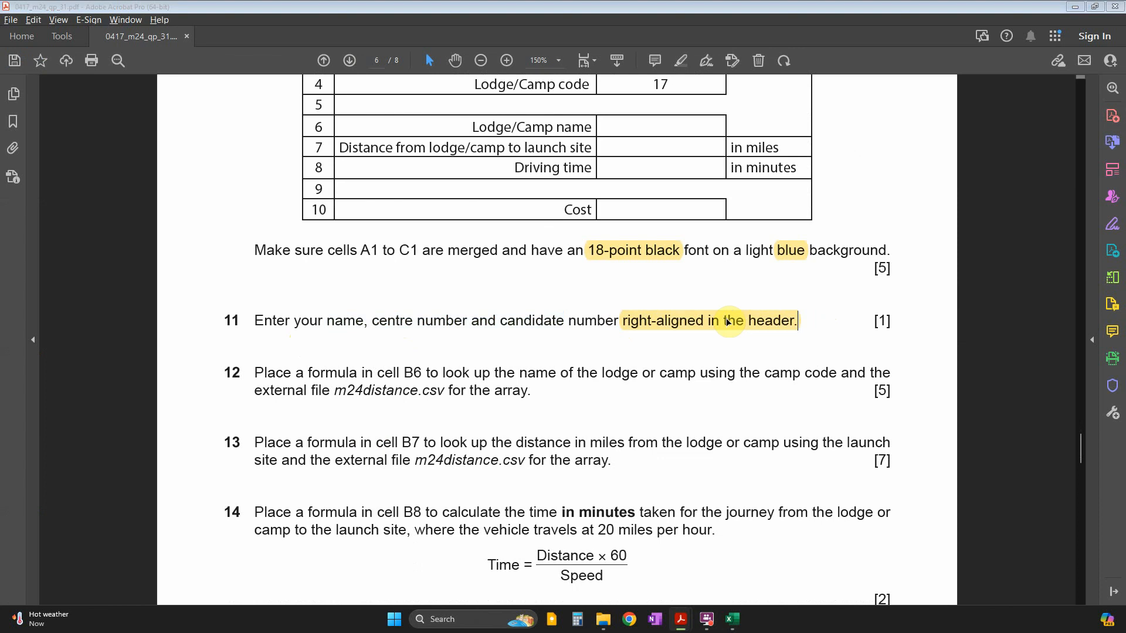
# Switch to the Excel workbook and enter the candidate's name, centre number and candidate number in the right section of the page header
pyautogui.hotkey('alt', 'Tab')
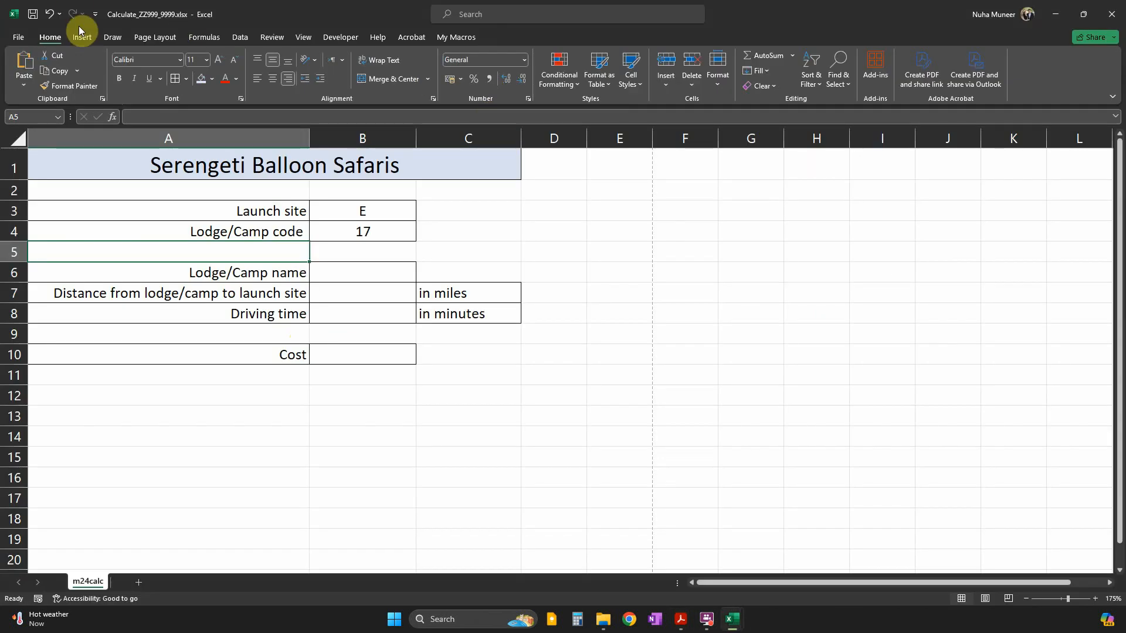
pyautogui.click(299, 40)
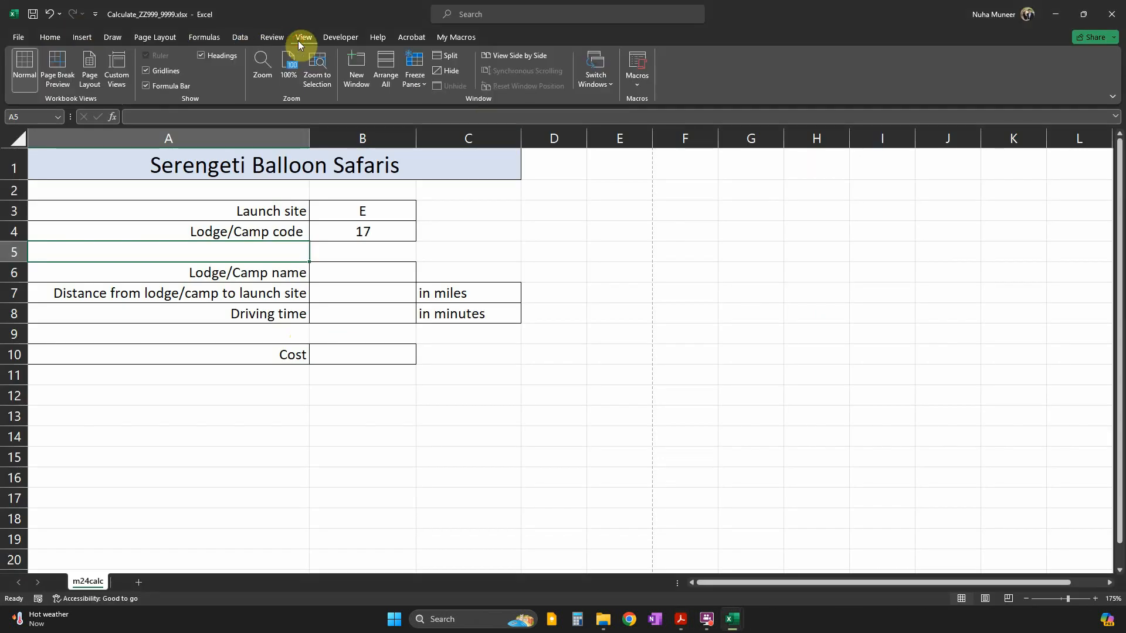
pyautogui.click(92, 79)
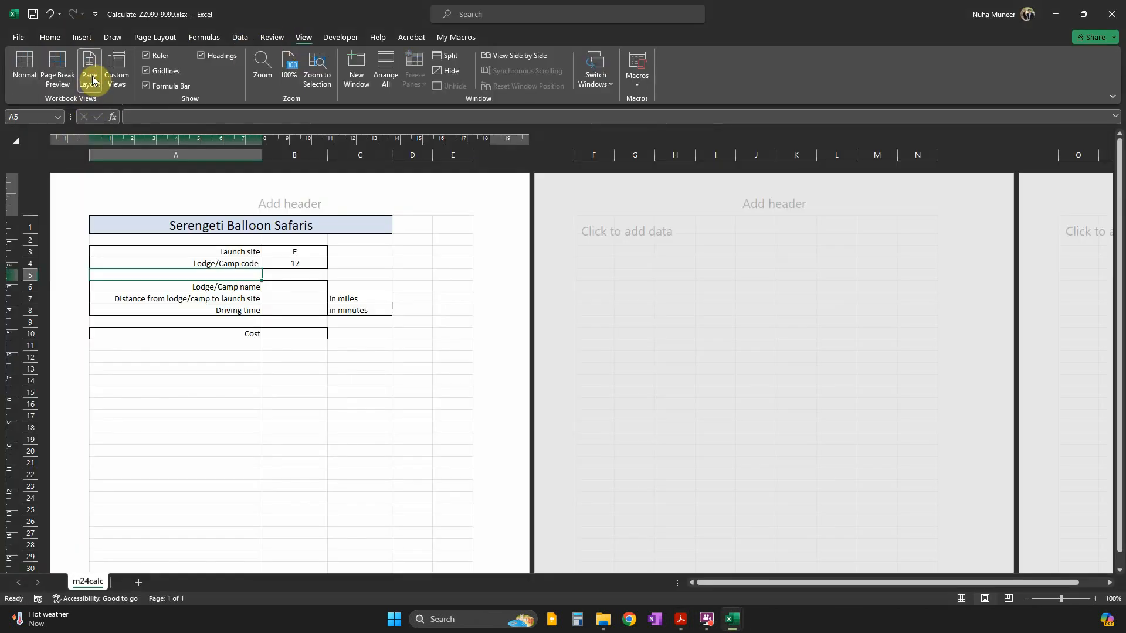
pyautogui.click(408, 198)
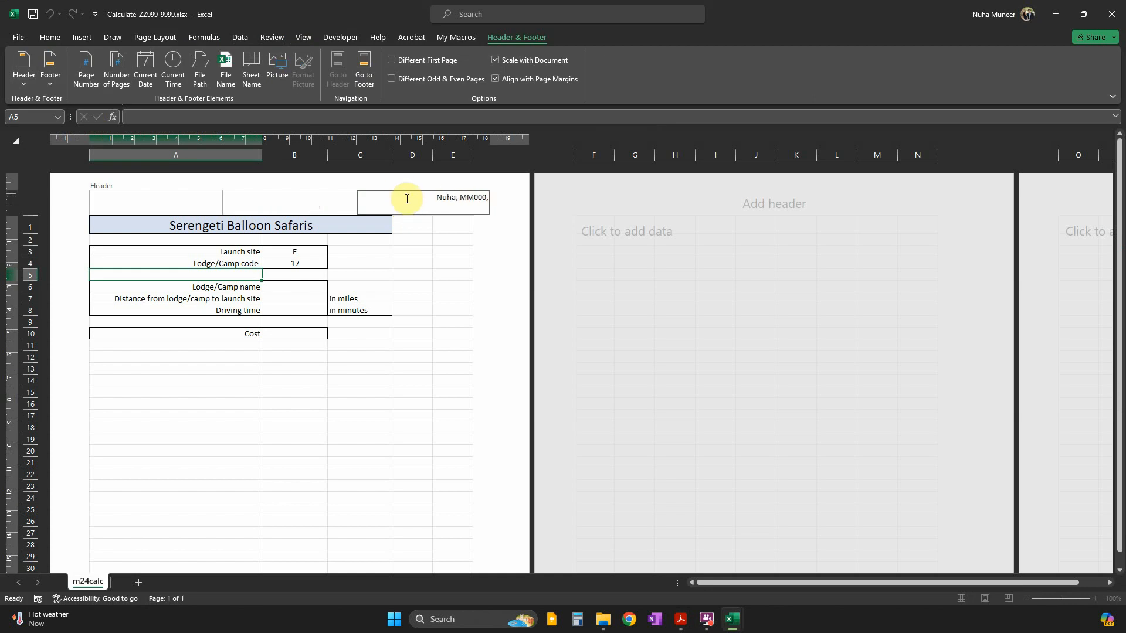
pyautogui.click(478, 340)
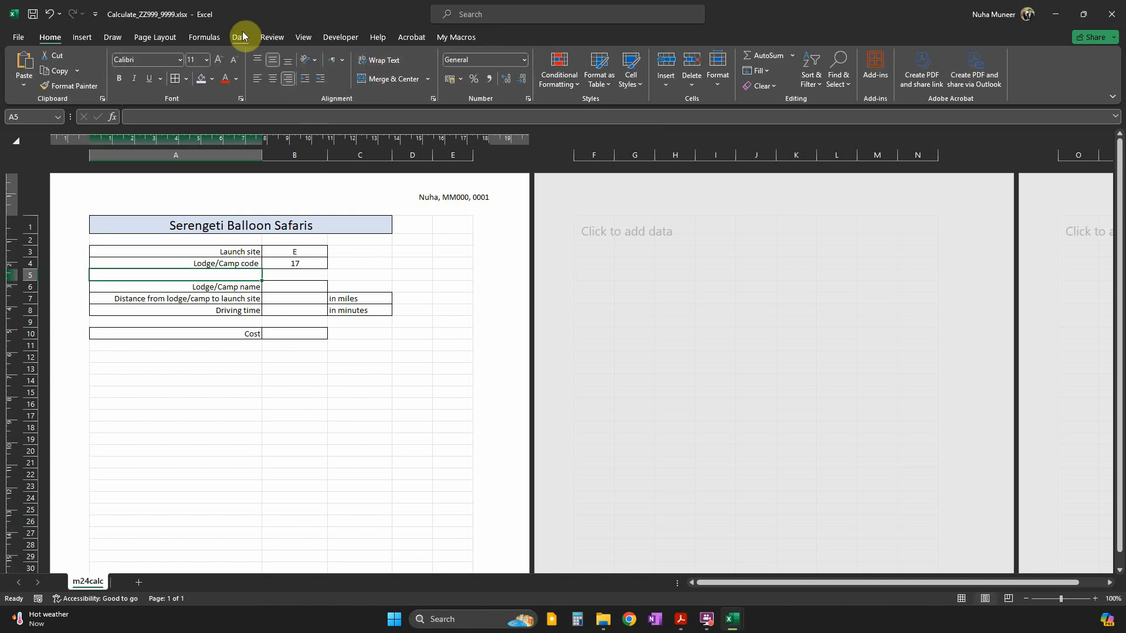
# Return the m24calc worksheet to Normal view
pyautogui.click(305, 39)
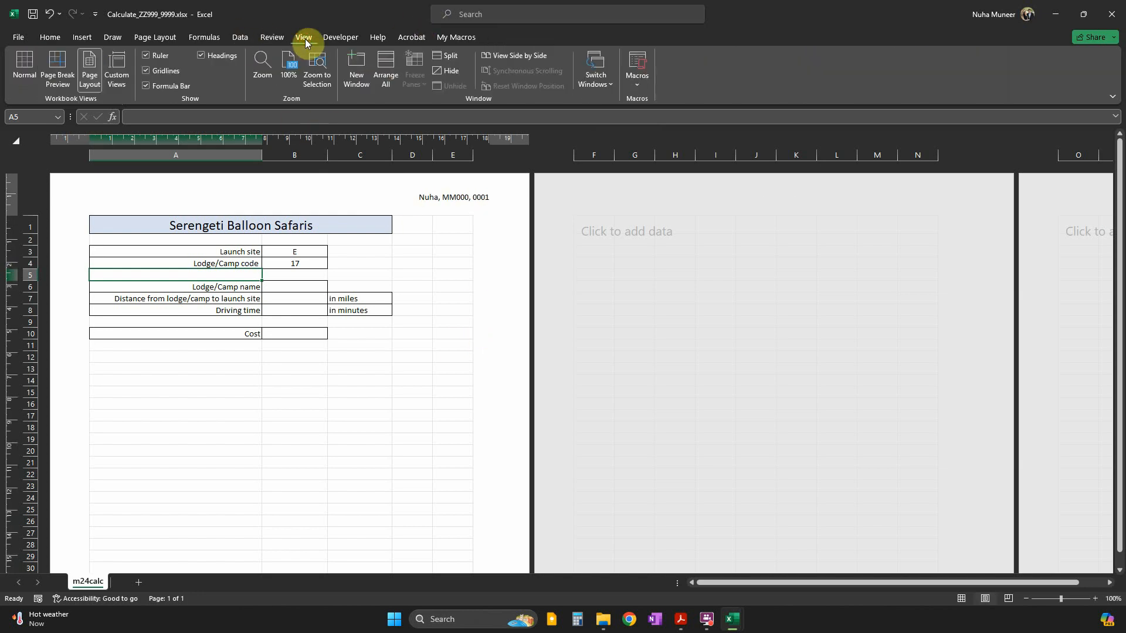
pyautogui.click(21, 74)
pyautogui.click(377, 471)
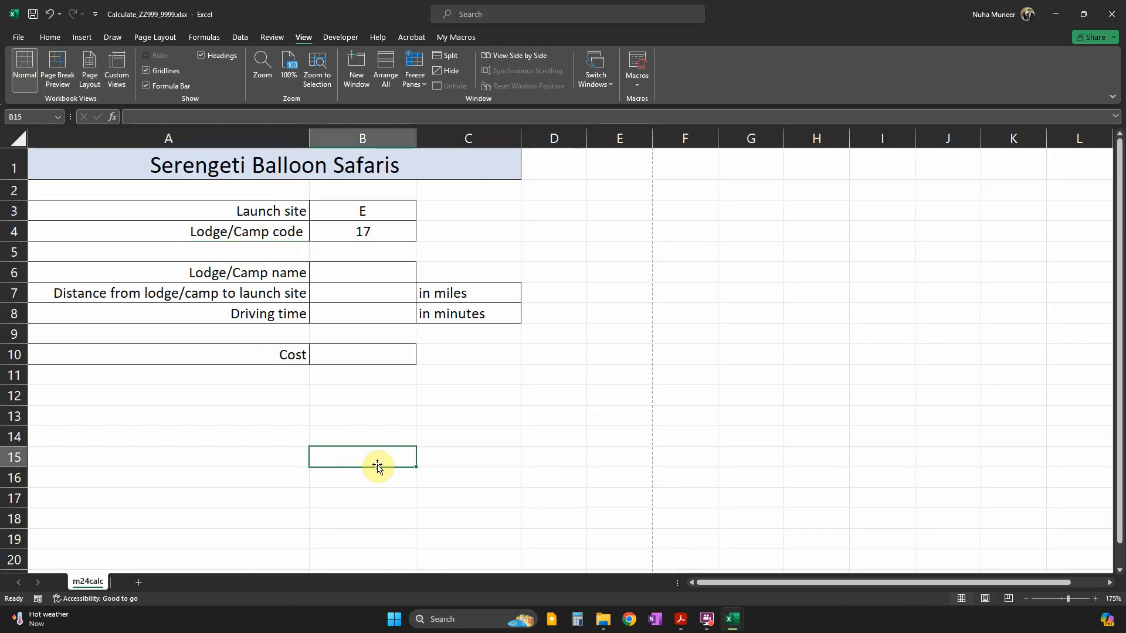
# Switch to the exam paper, read question 12 and highlight "B6" as the cell for the lookup formula
pyautogui.hotkey('alt', 'Tab')
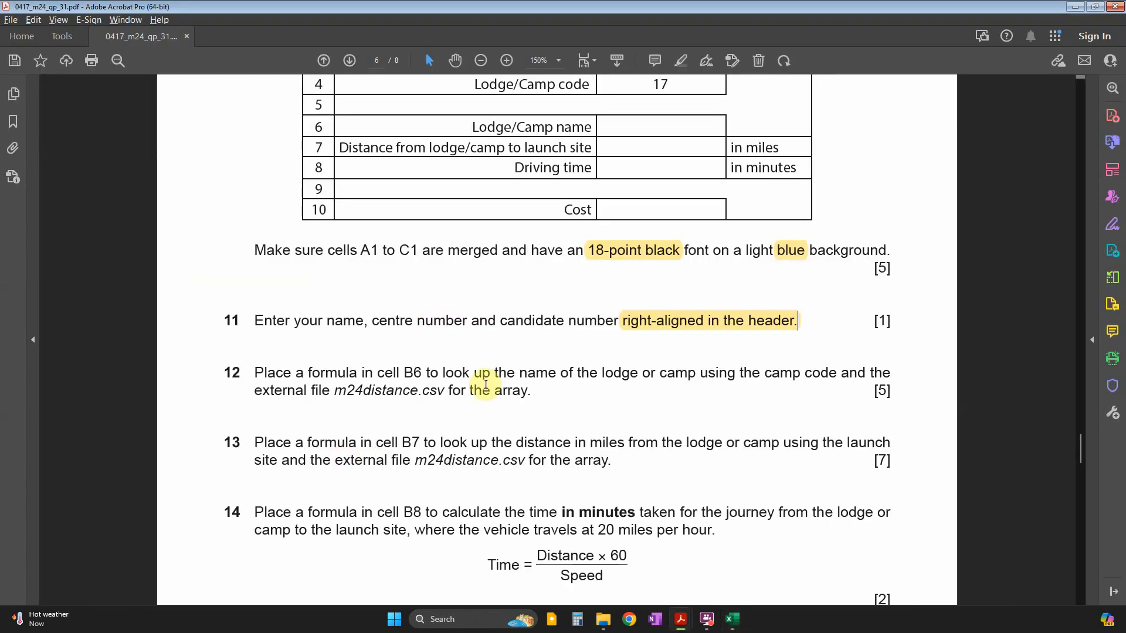
pyautogui.scroll(-3, 301, 340)
pyautogui.moveTo(297, 289); pyautogui.dragTo(400, 288)
pyautogui.click(411, 292)
pyautogui.doubleClick(411, 291)
pyautogui.click(427, 262)
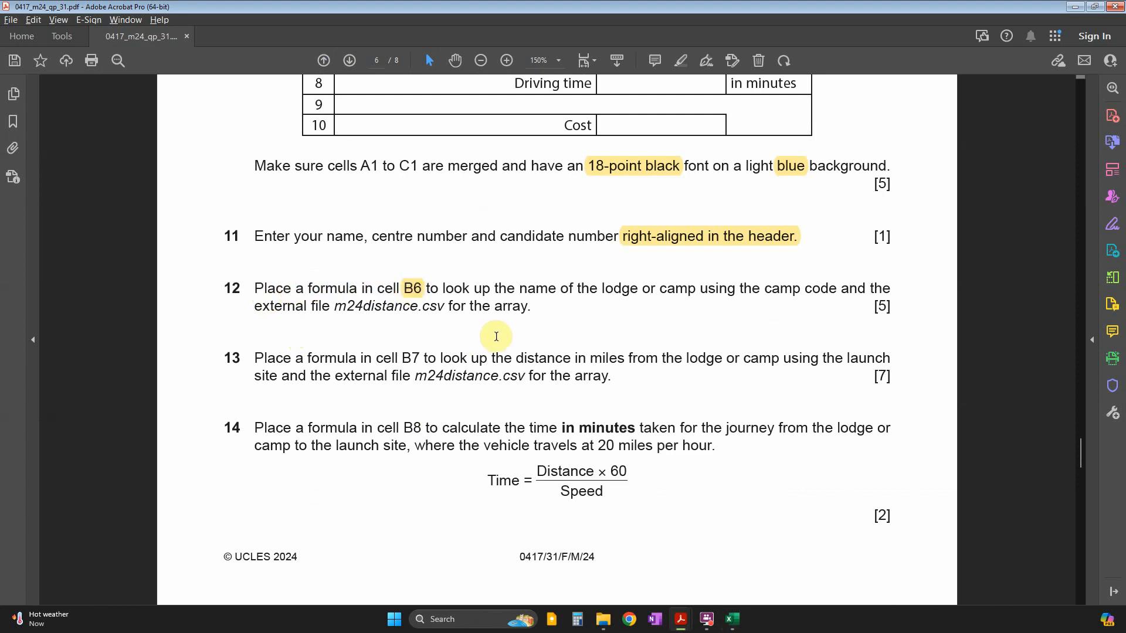
pyautogui.moveTo(456, 288); pyautogui.dragTo(846, 297)
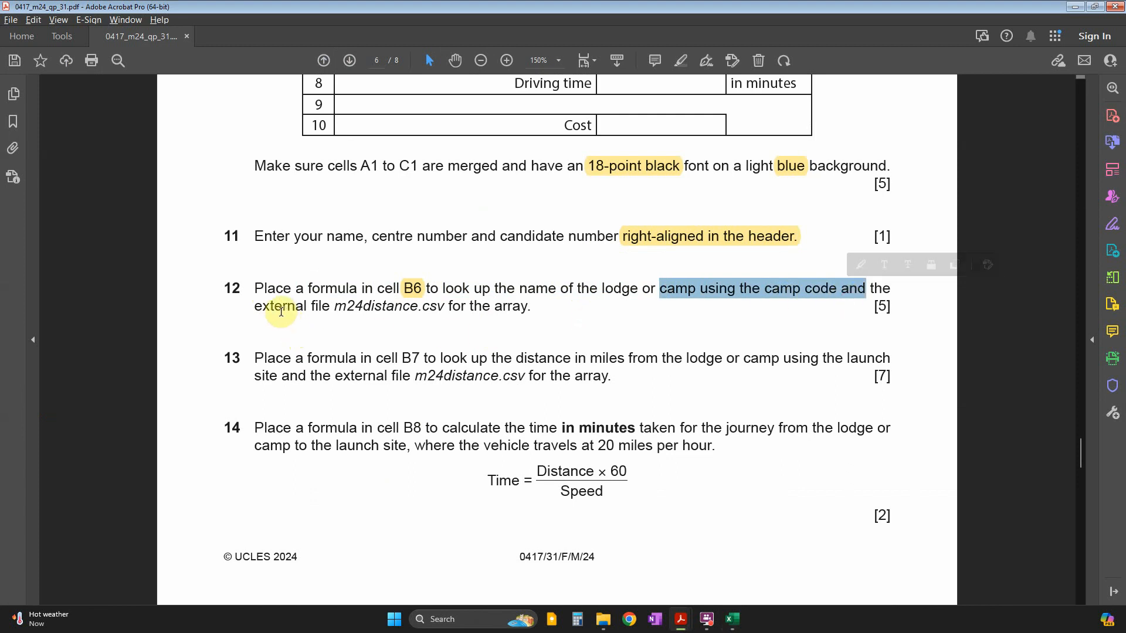
pyautogui.moveTo(284, 311); pyautogui.dragTo(433, 311)
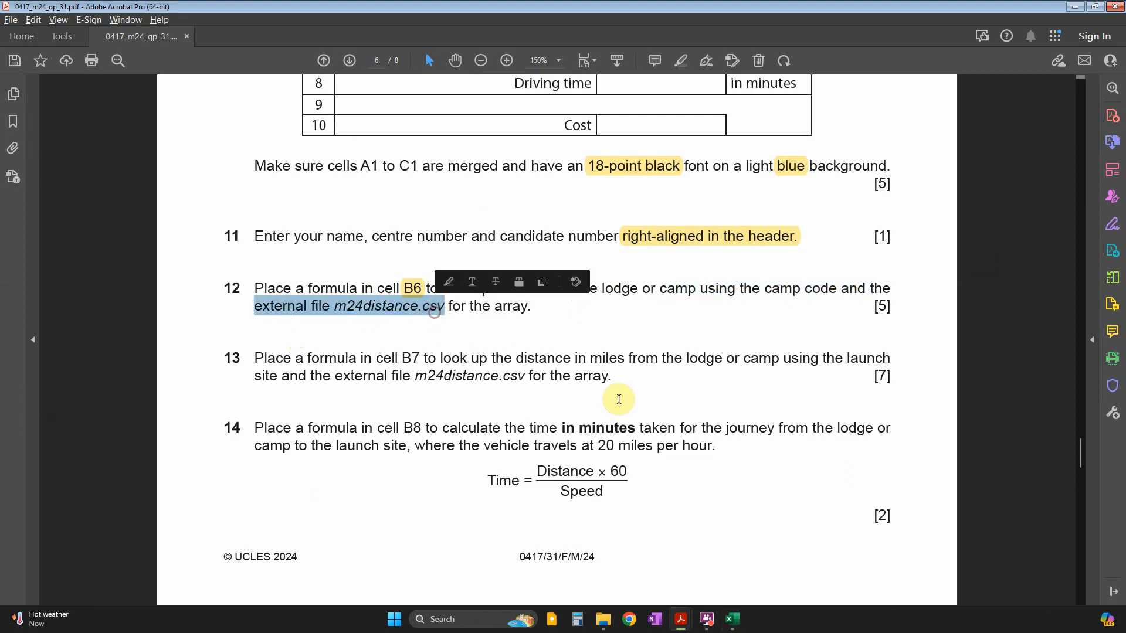
# Switch to m24distance.csv to check the lookup data, and return to the Calculate workbook with cell B6 selected
pyautogui.click(735, 615)
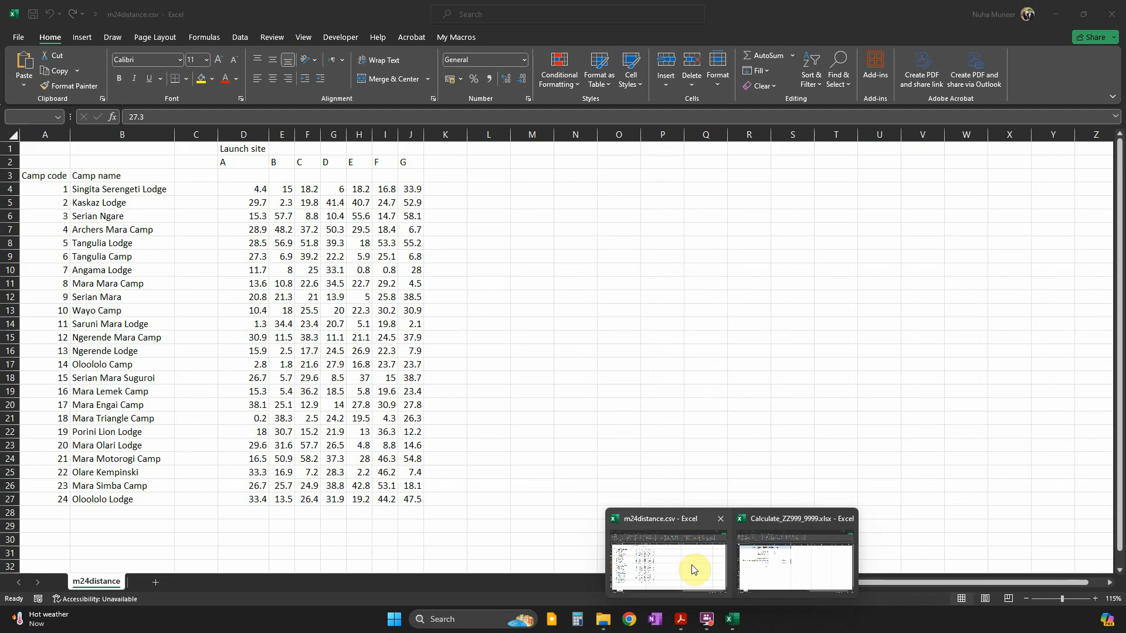
pyautogui.click(691, 569)
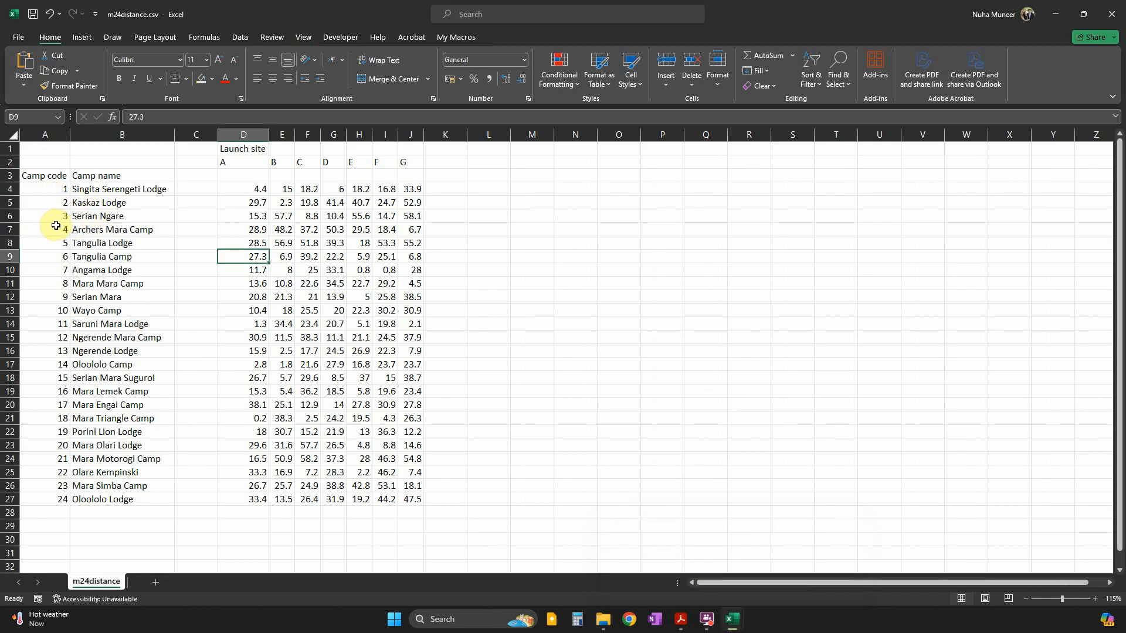
pyautogui.hotkey('alt', 'Tab')
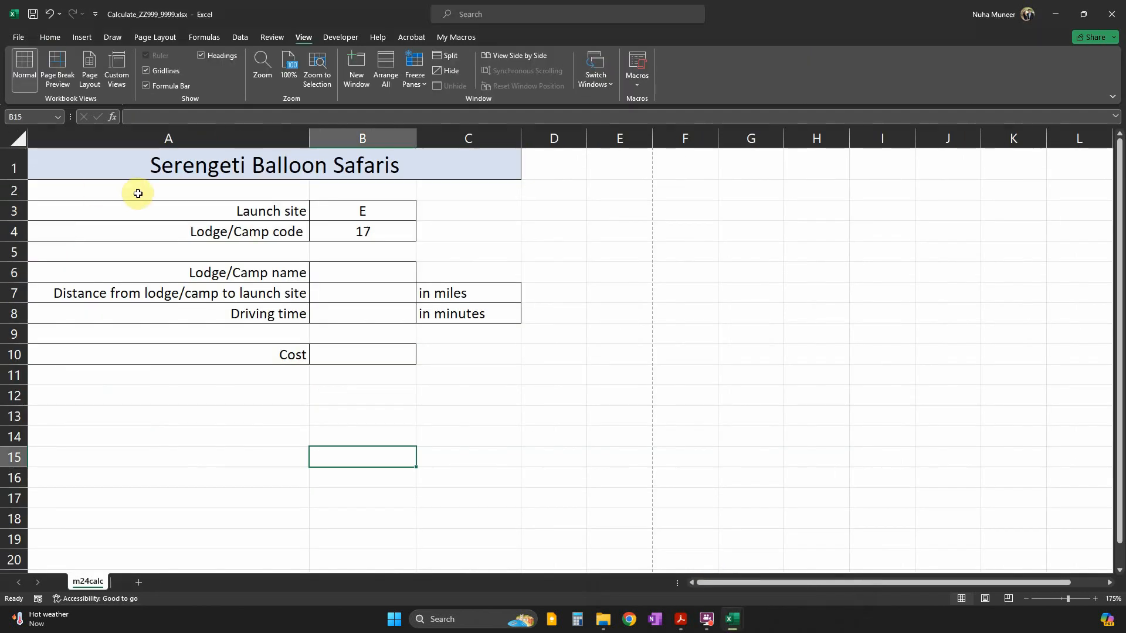
pyautogui.click(359, 273)
pyautogui.hotkey('alt', 'Tab')
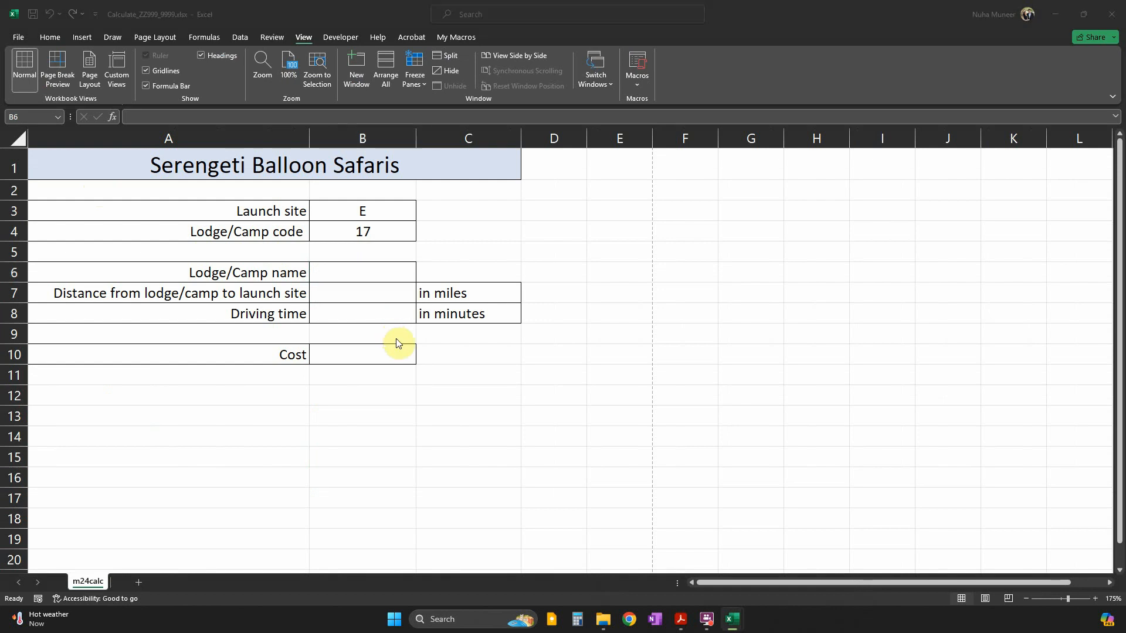
pyautogui.hotkey('alt', 'Tab')
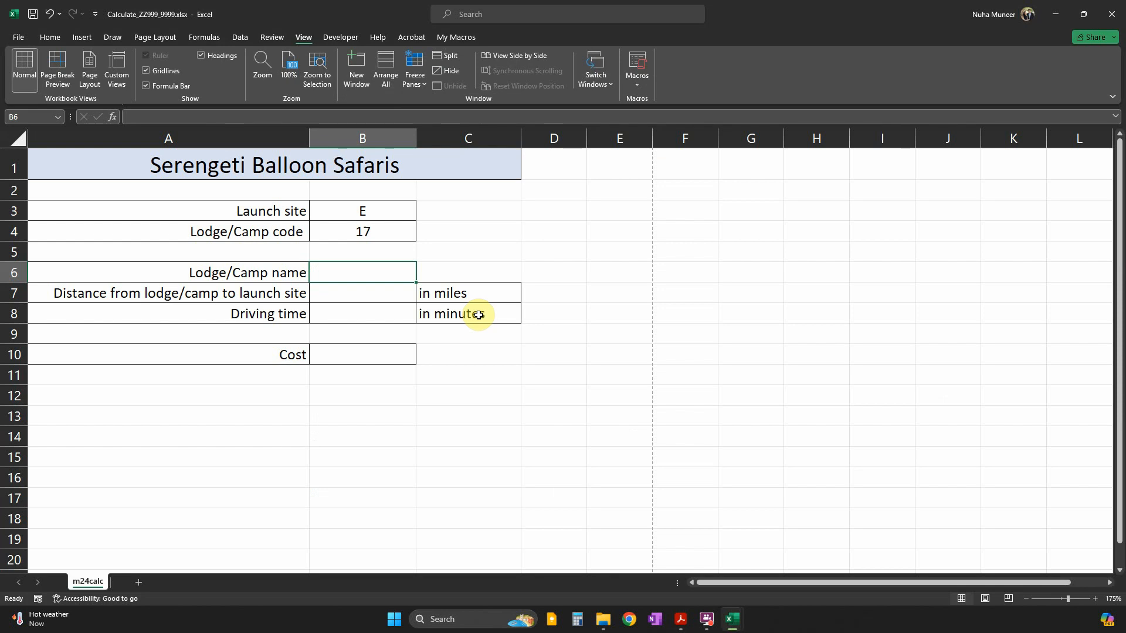
# Switch to m24distance.csv and examine how the camp code, camp name and launch site columns are arranged for the lookup
pyautogui.hotkey('alt', 'Tab')
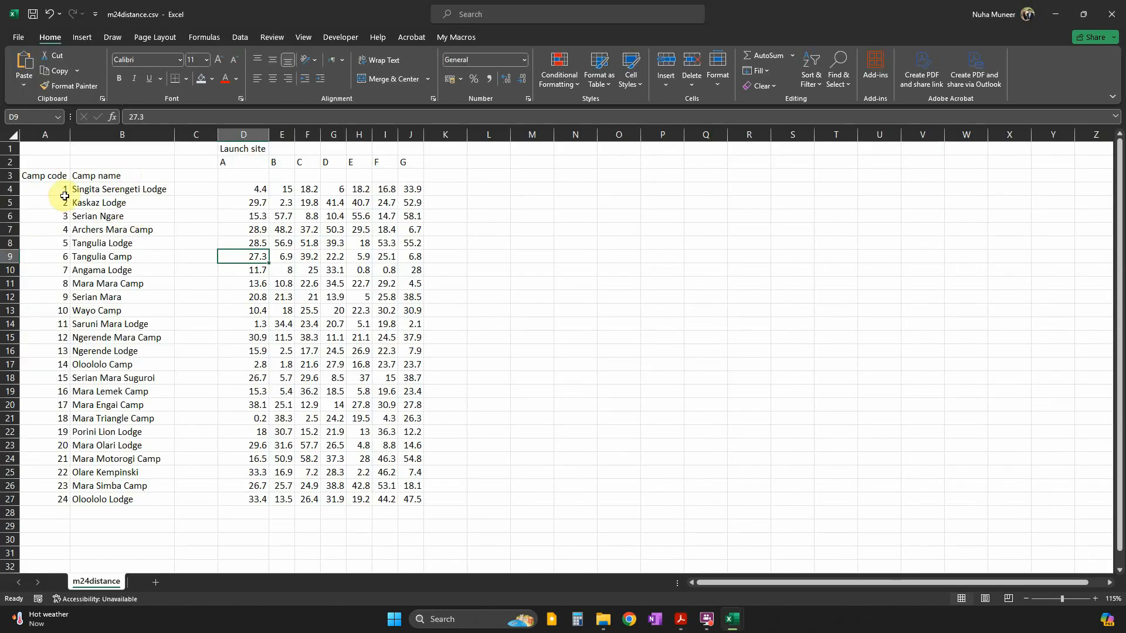
pyautogui.moveTo(57, 177); pyautogui.dragTo(59, 419)
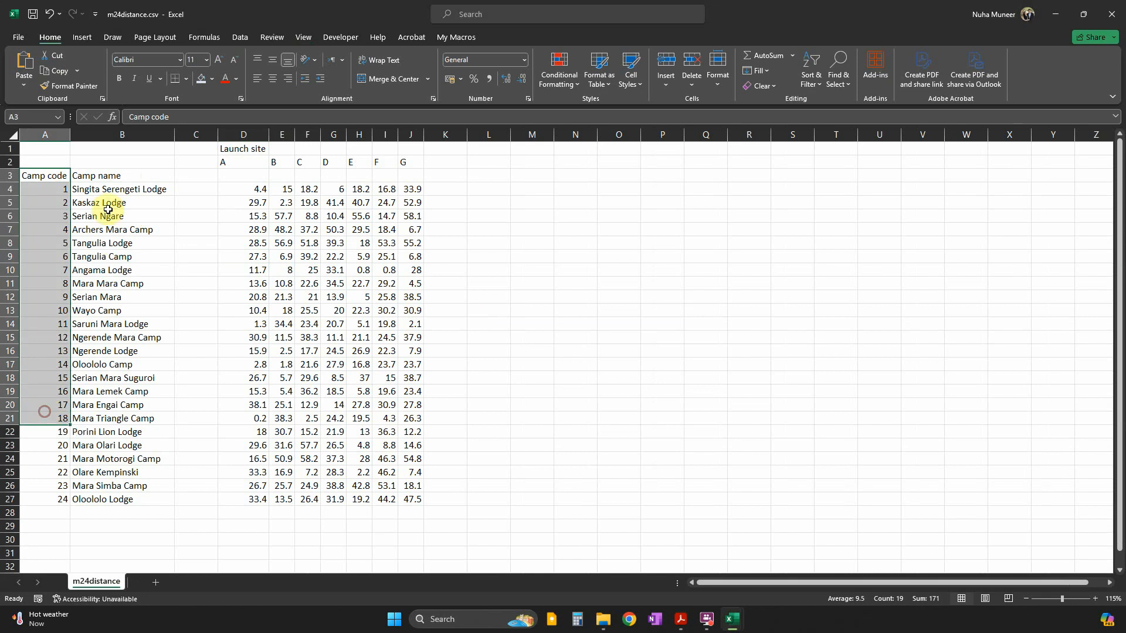
pyautogui.moveTo(114, 178); pyautogui.dragTo(120, 378)
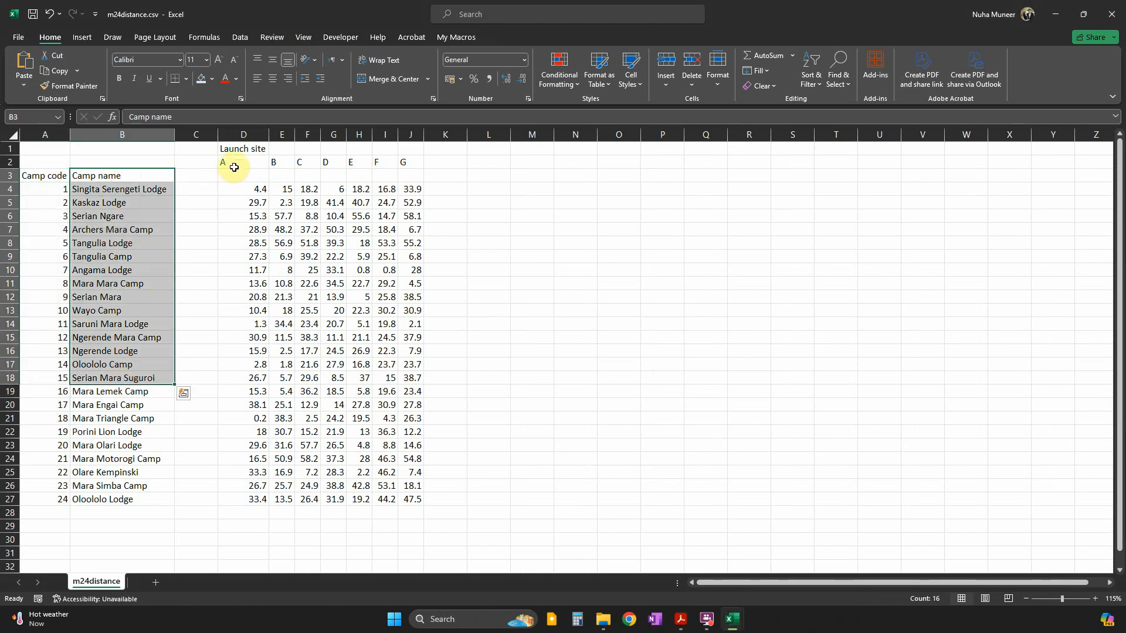
pyautogui.moveTo(241, 154); pyautogui.dragTo(234, 378)
pyautogui.moveTo(287, 148); pyautogui.dragTo(288, 235)
pyautogui.moveTo(310, 162); pyautogui.dragTo(302, 339)
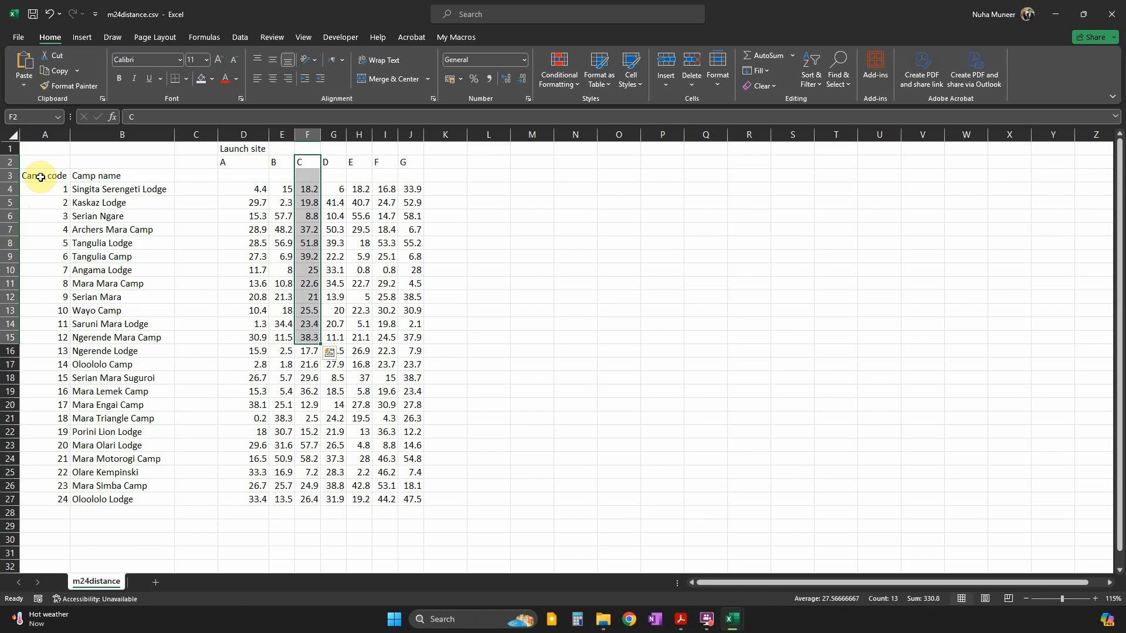
pyautogui.moveTo(40, 176); pyautogui.dragTo(36, 381)
pyautogui.moveTo(111, 175); pyautogui.dragTo(104, 256)
pyautogui.moveTo(57, 176); pyautogui.dragTo(57, 270)
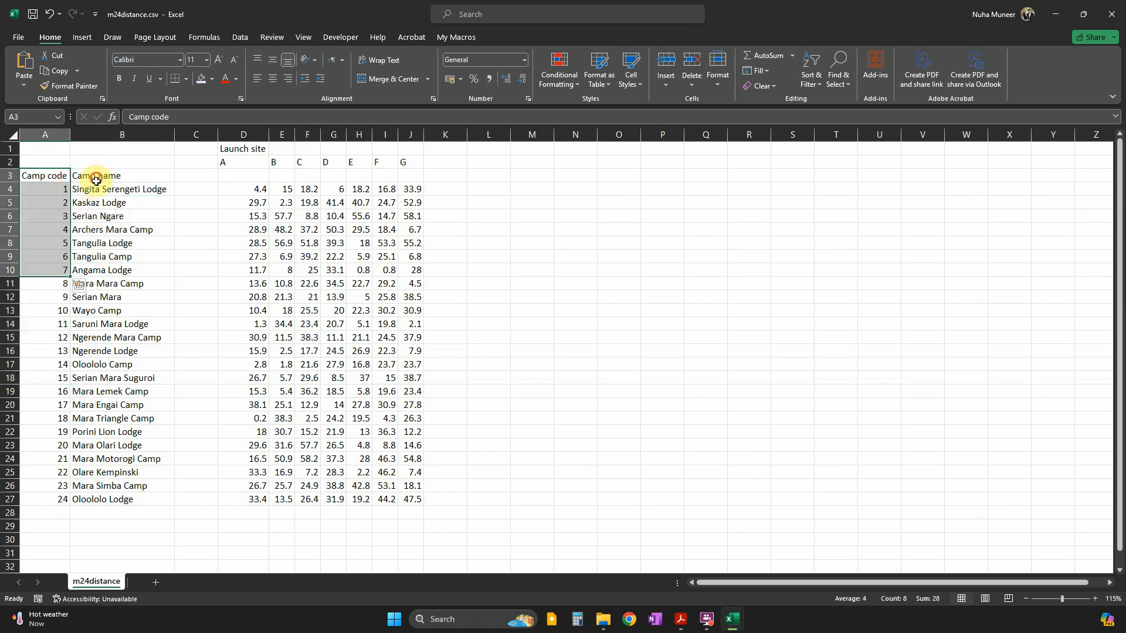
pyautogui.moveTo(96, 181); pyautogui.dragTo(96, 242)
pyautogui.moveTo(55, 176); pyautogui.dragTo(53, 256)
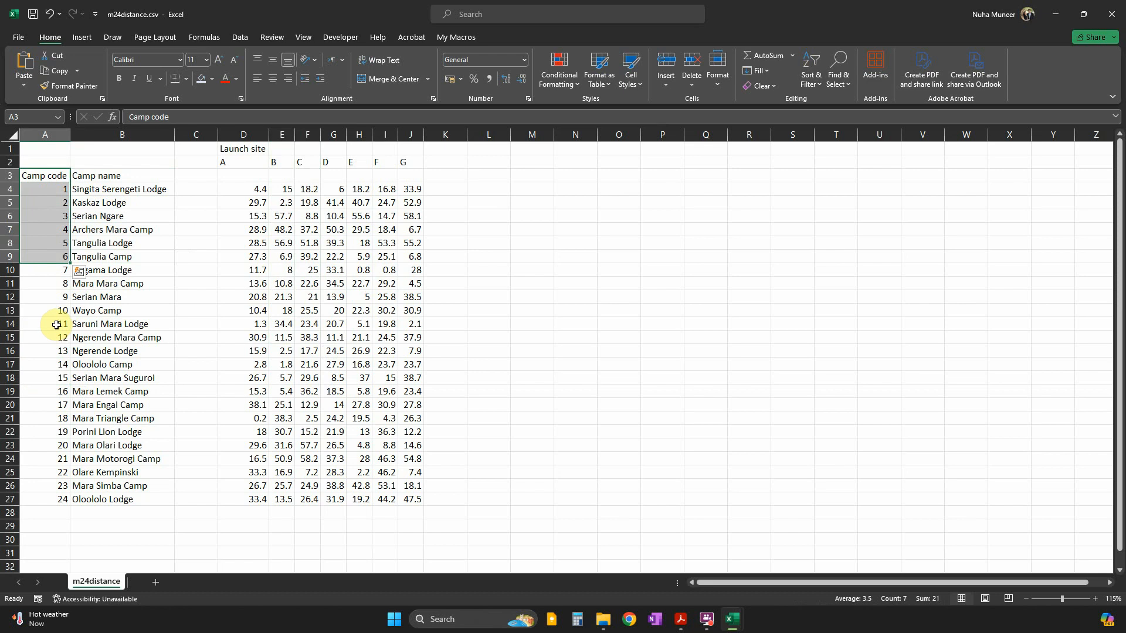
# Switch to the Calculate workbook and start a VLOOKUP formula in cell B6 with B4 as the lookup value
pyautogui.hotkey('alt', 'Tab')
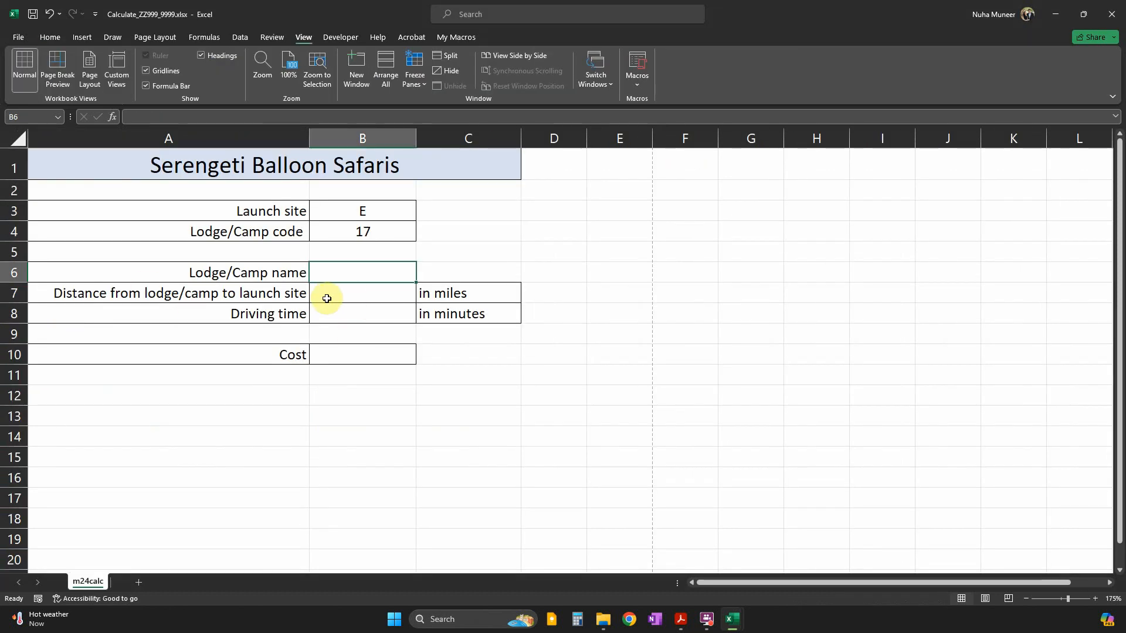
pyautogui.write('=vlook')
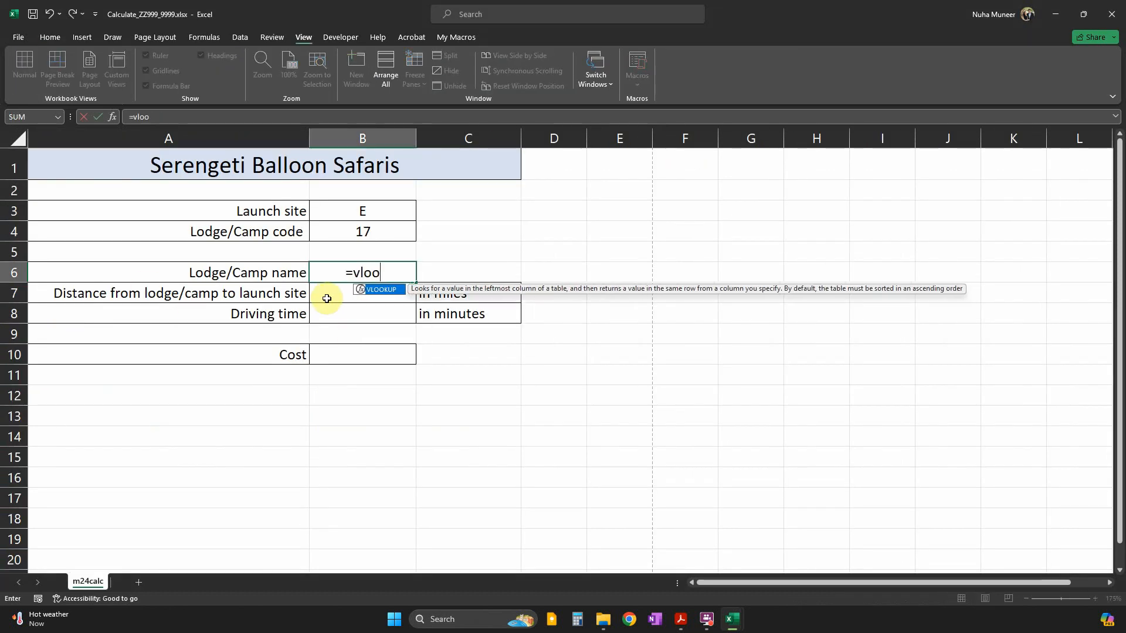
pyautogui.press('Tab')
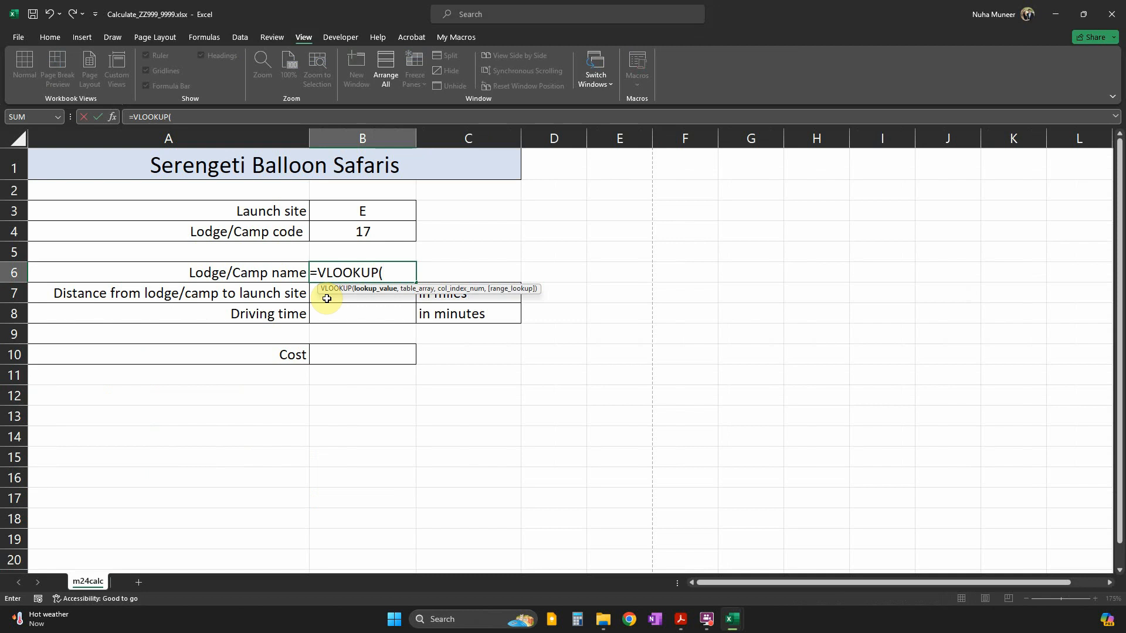
pyautogui.click(365, 231)
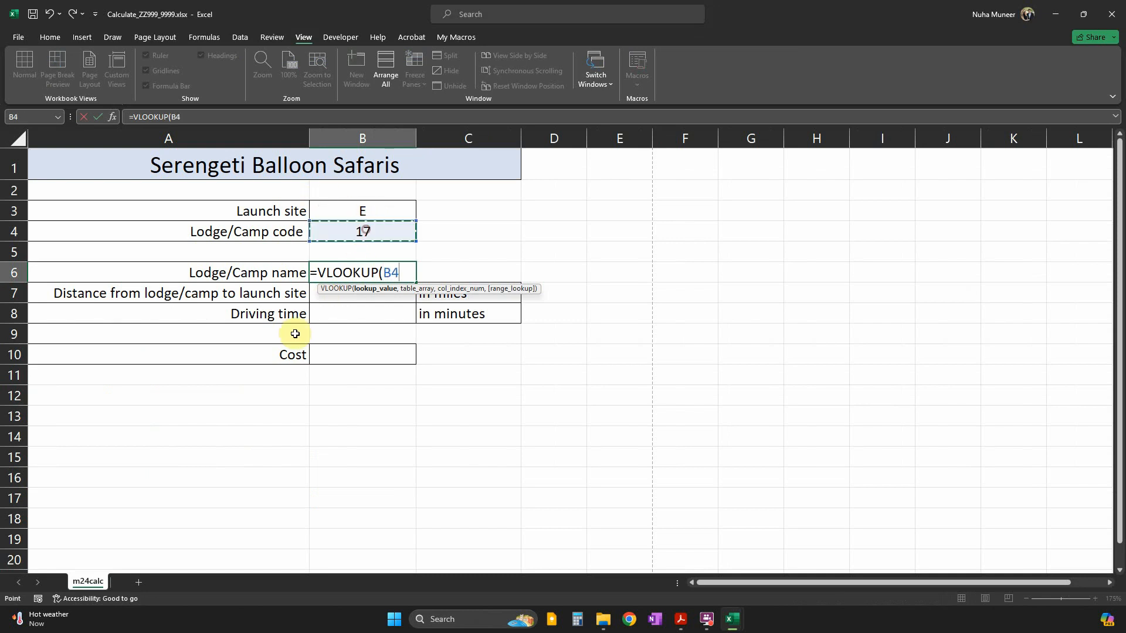
pyautogui.write(',')
# Set the VLOOKUP table array to the absolute range $A$4:$B$27 on the m24distance sheet of m24distance.csv
pyautogui.hotkey('alt', 'Tab')
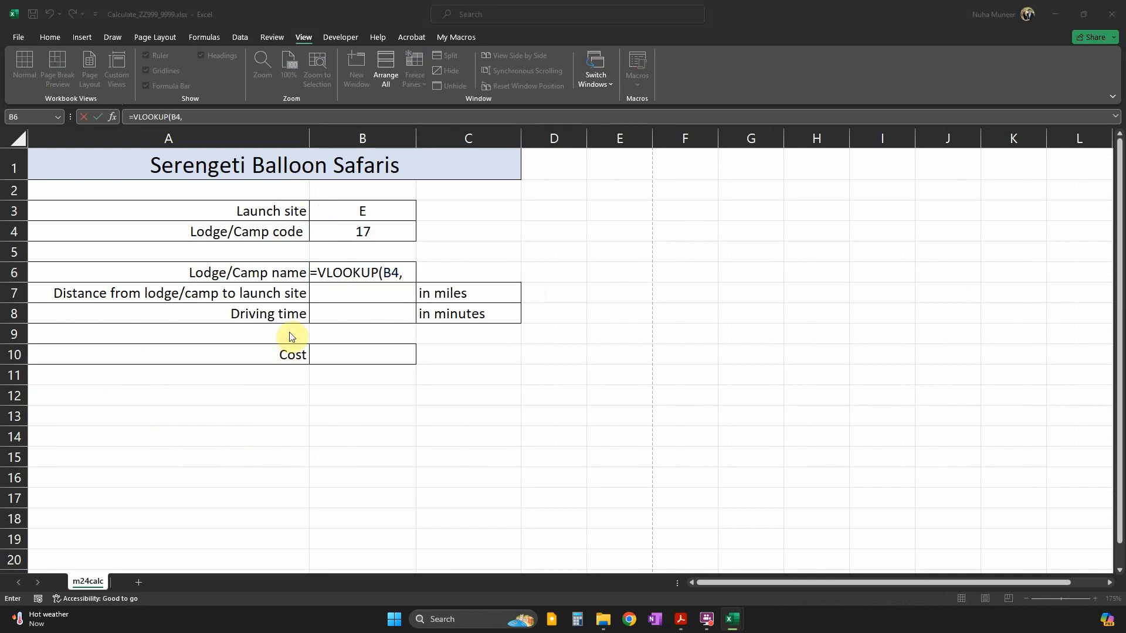
pyautogui.moveTo(59, 176); pyautogui.dragTo(110, 184)
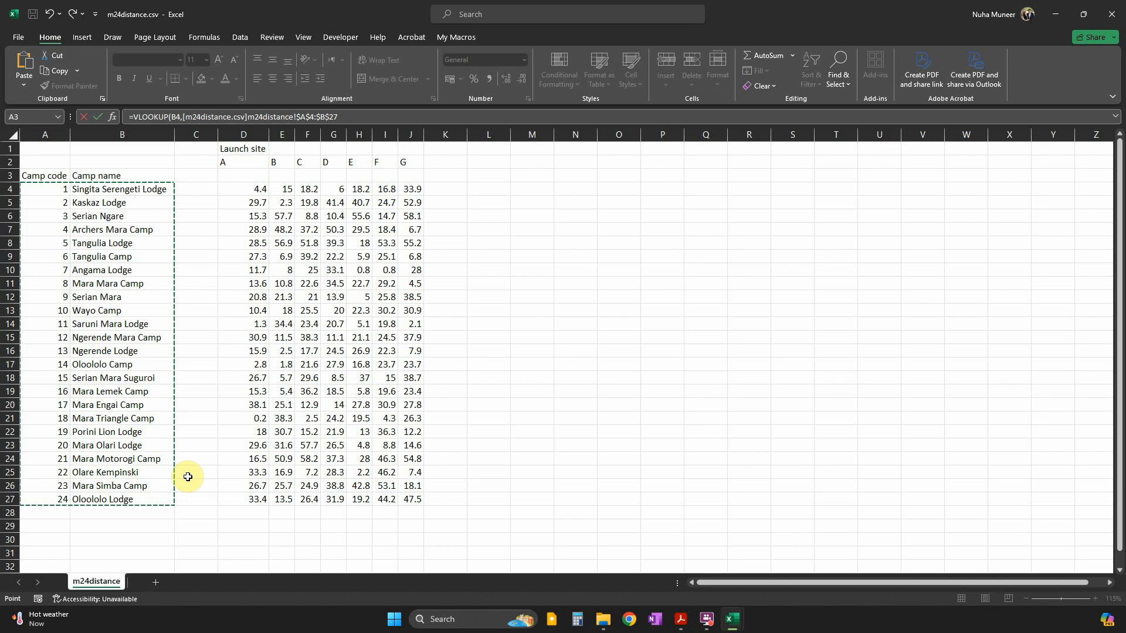
pyautogui.hotkey('ctrl', 'Tab')
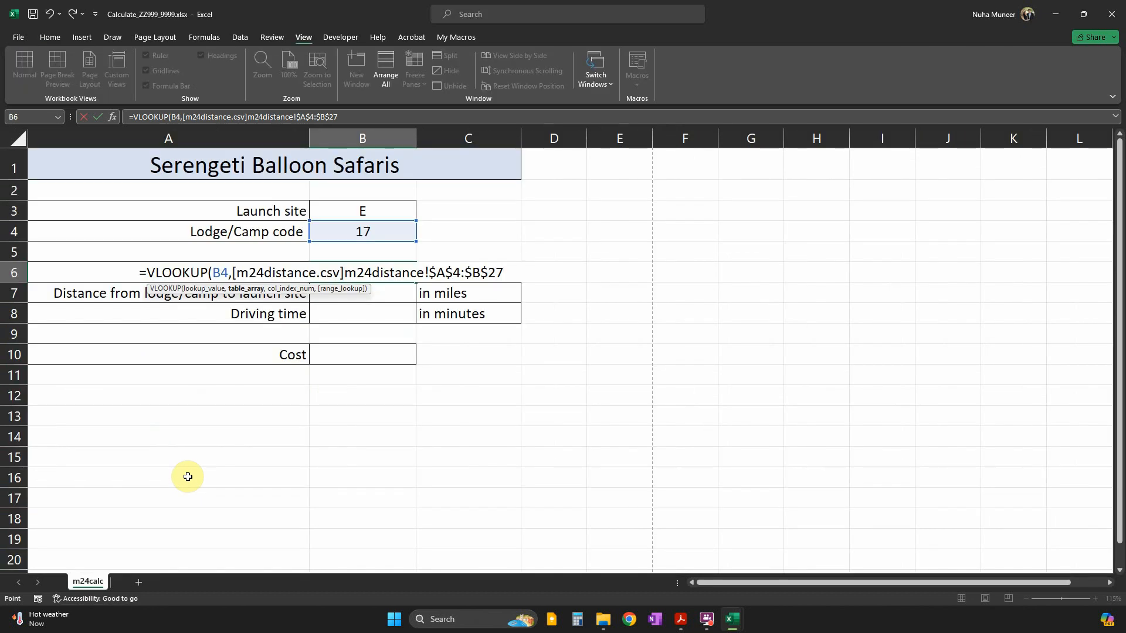
pyautogui.write(',')
# Complete the VLOOKUP in B6 with column index 2 and range lookup 0, and fit column B's width to its contents
pyautogui.hotkey('ctrl', 'Tab')
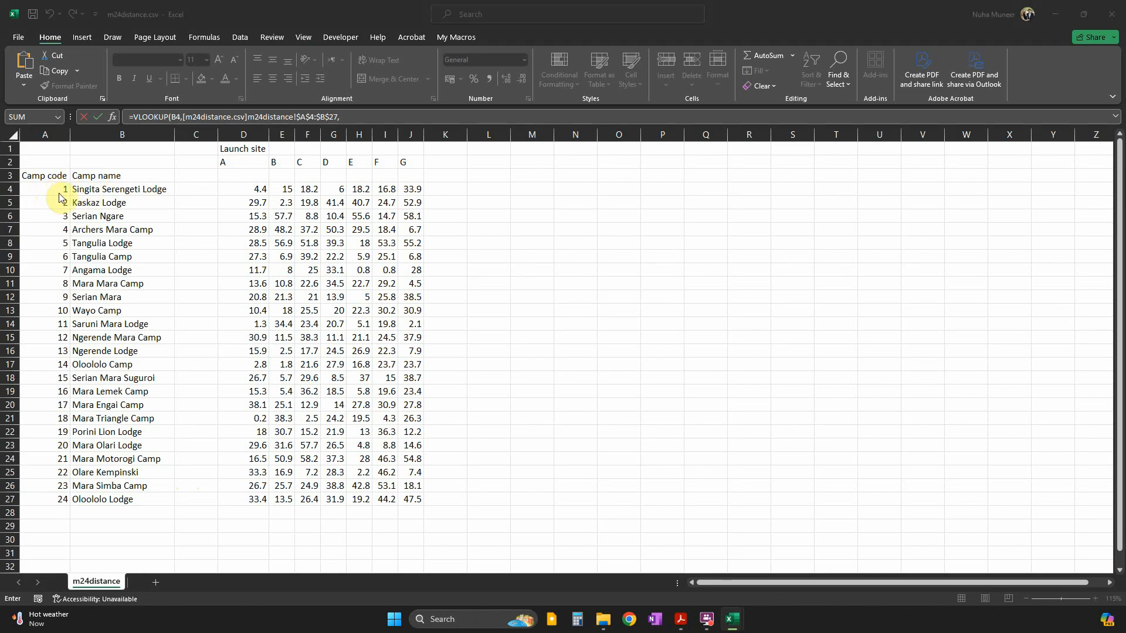
pyautogui.hotkey('ctrl', 'Tab')
pyautogui.hotkey('ctrl', 'Tab')
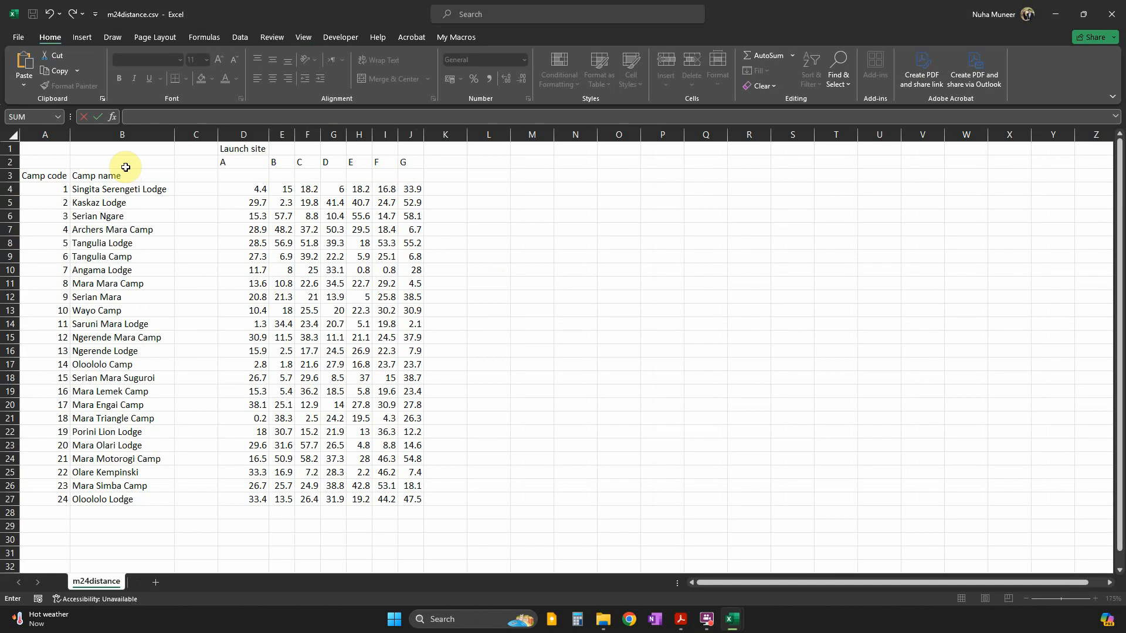
pyautogui.hotkey('ctrl', 'Tab')
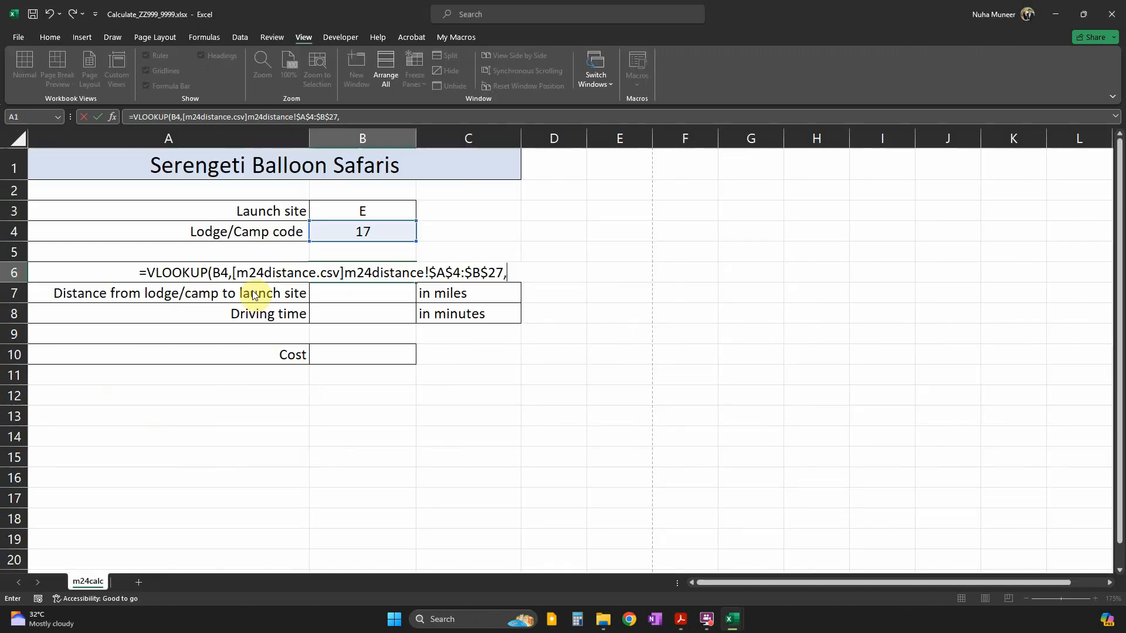
pyautogui.write('2')
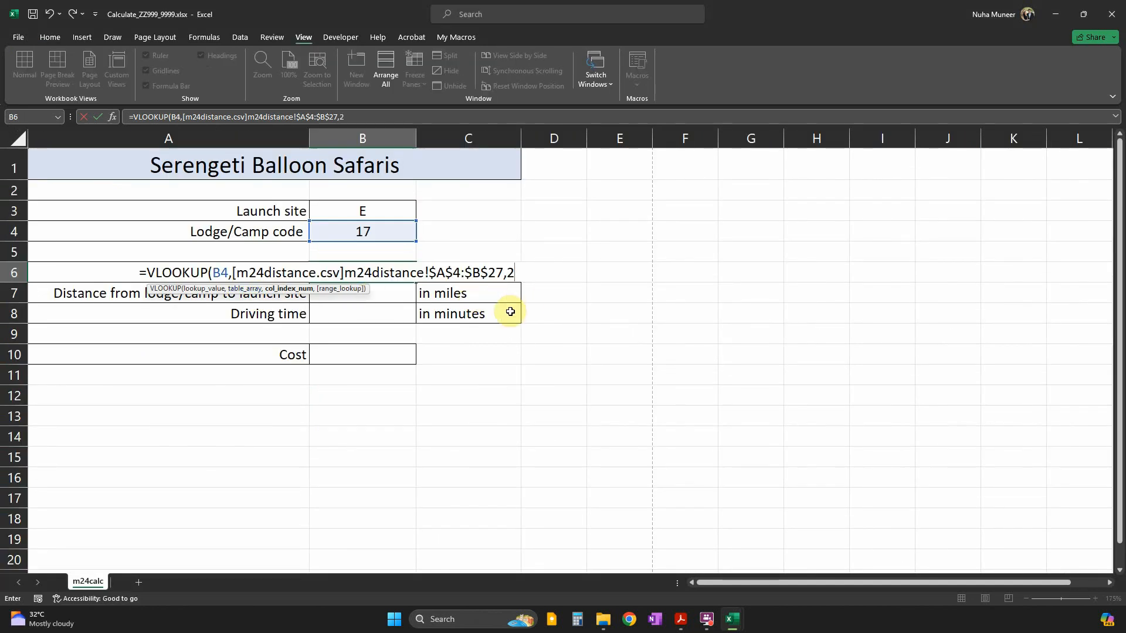
pyautogui.write(',')
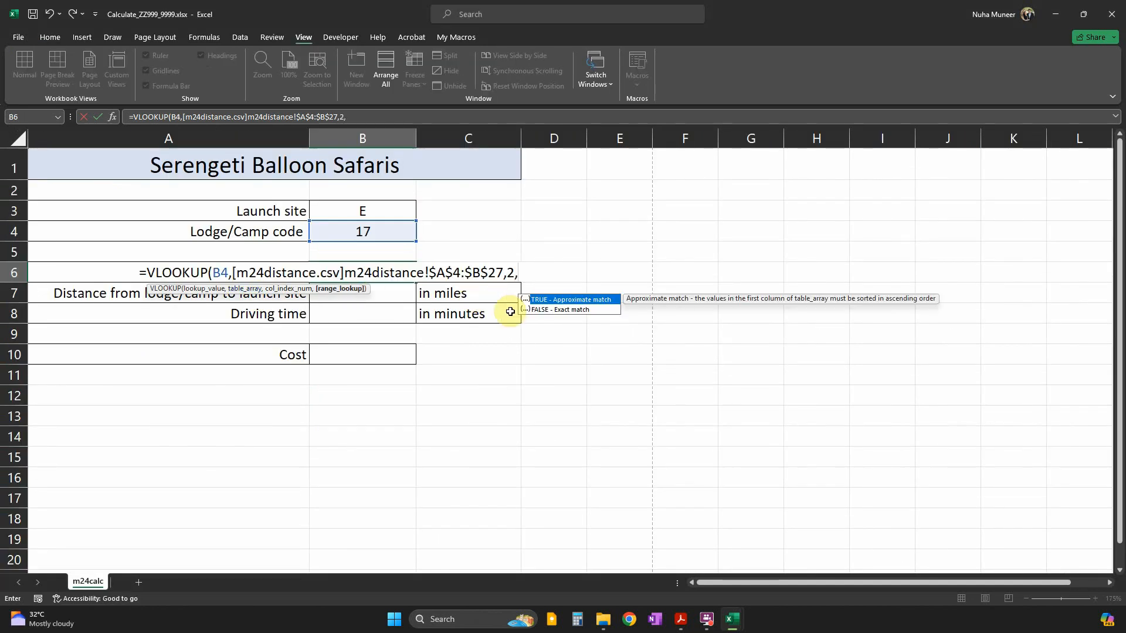
pyautogui.write('0)')
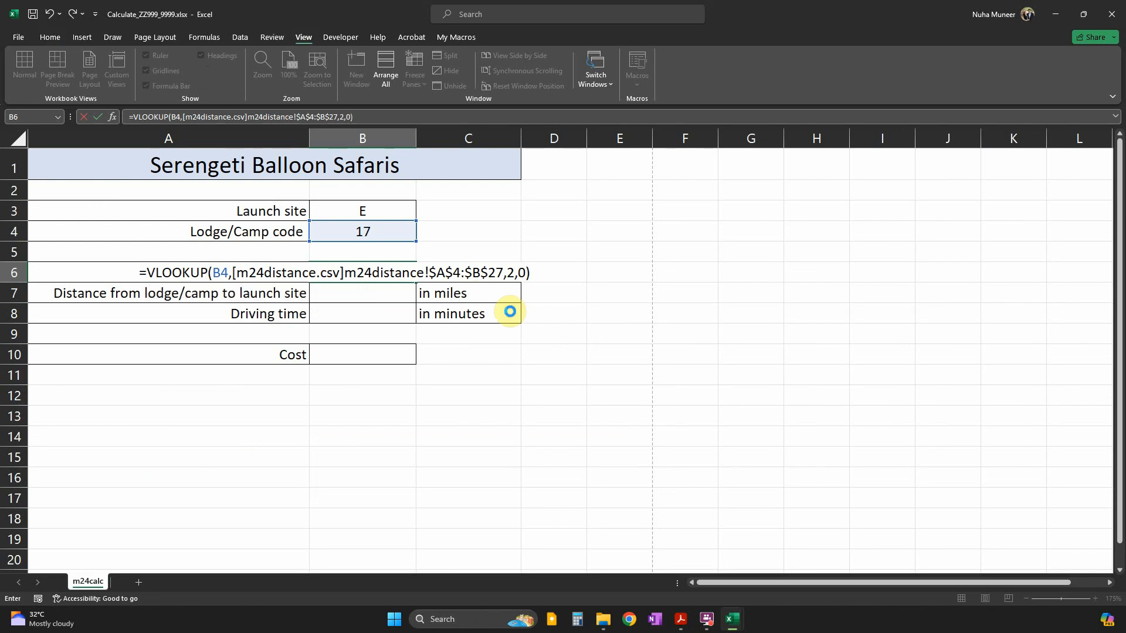
pyautogui.press('Return')
pyautogui.doubleClick(417, 138)
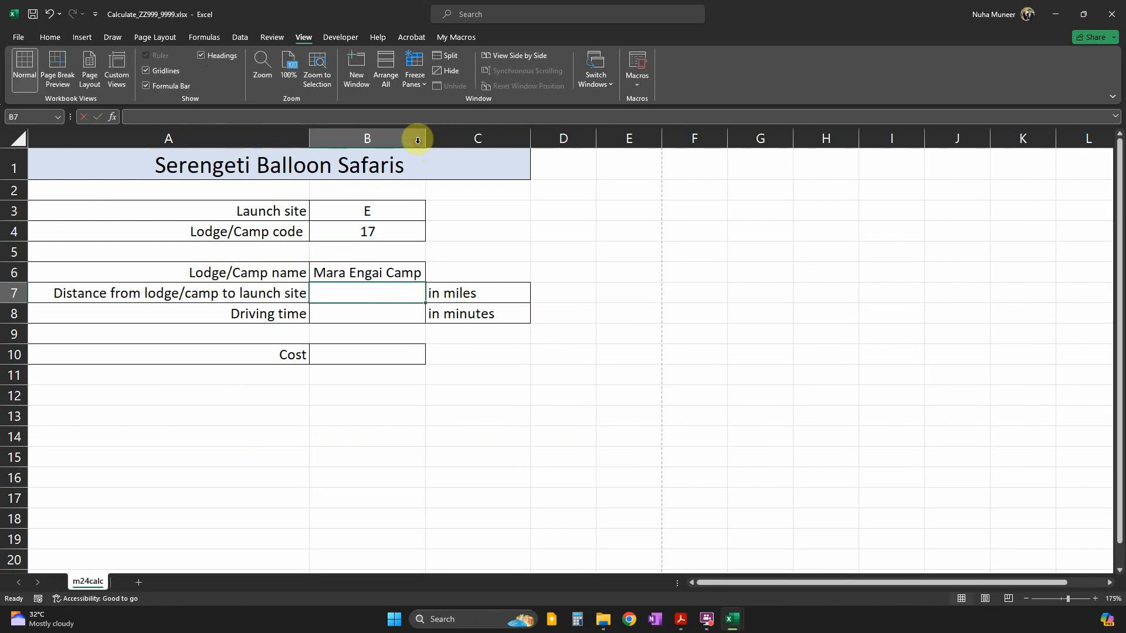
# Widen column B and set the lodge/camp code in B4 to 1, checking the looked-up camp name against m24distance.csv
pyautogui.moveTo(428, 138); pyautogui.dragTo(457, 139)
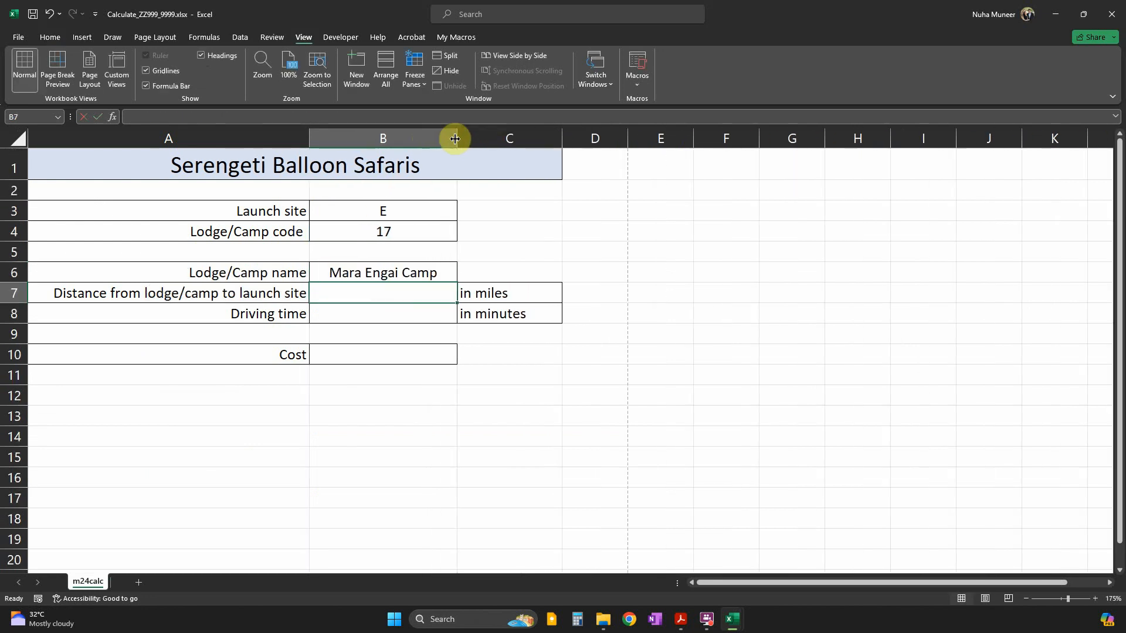
pyautogui.click(390, 231)
pyautogui.write('1')
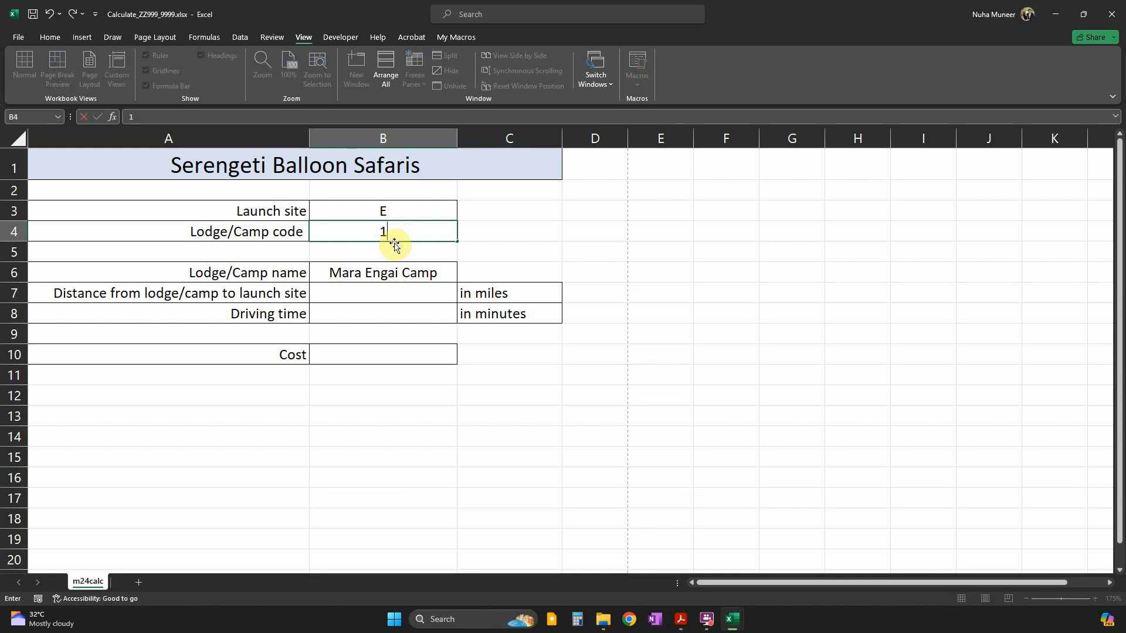
pyautogui.click(409, 275)
pyautogui.hotkey('alt', 'Tab')
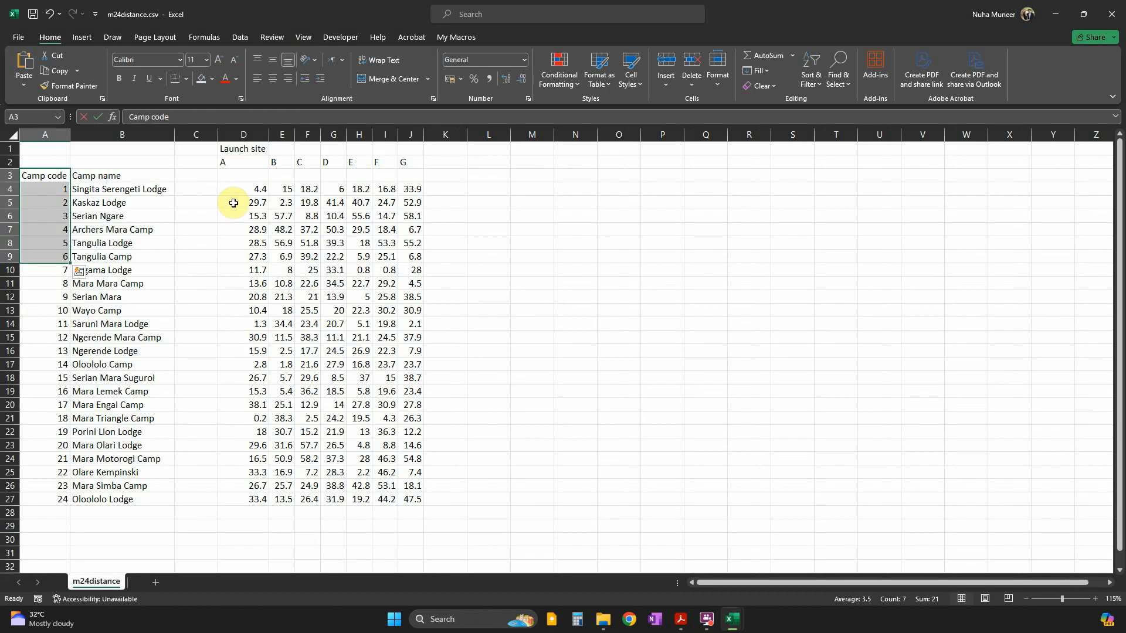
pyautogui.click(137, 189)
pyautogui.hotkey('alt', 'Tab')
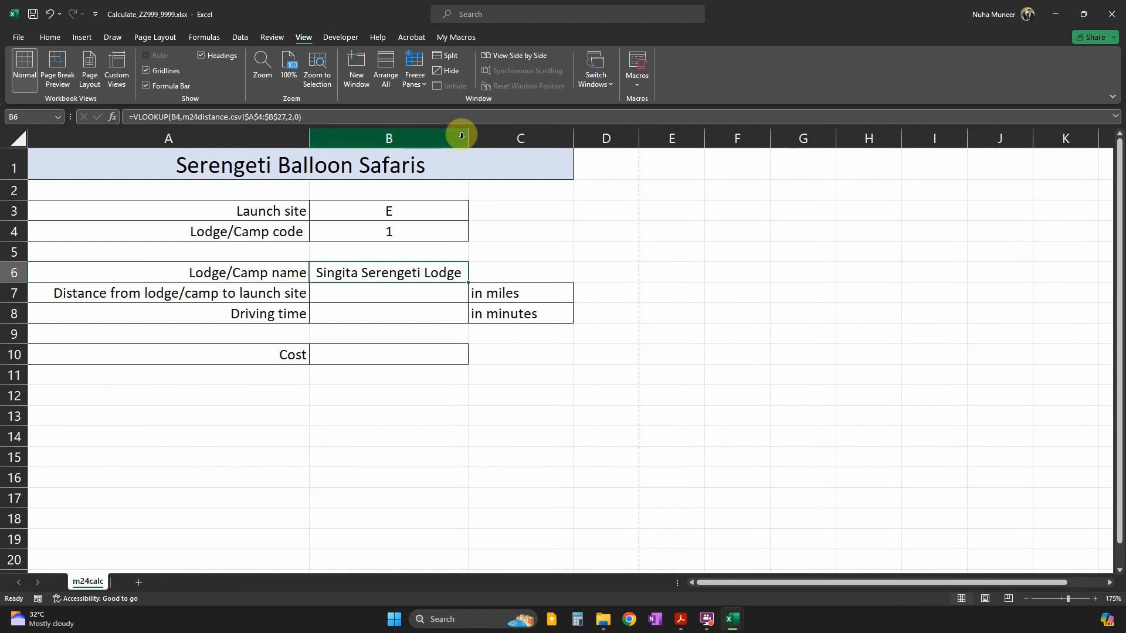
# Set the lodge/camp code in B4 to 17 and compare the looked-up name with m24distance.csv
pyautogui.click(410, 232)
pyautogui.write('17')
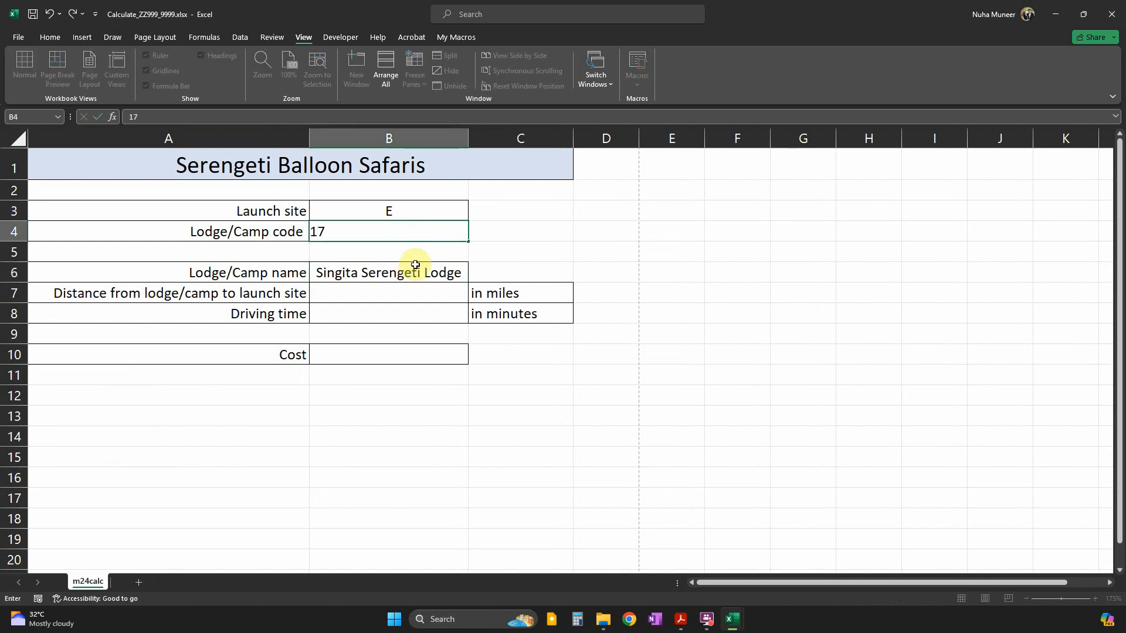
pyautogui.press('Return')
pyautogui.hotkey('alt', 'Tab')
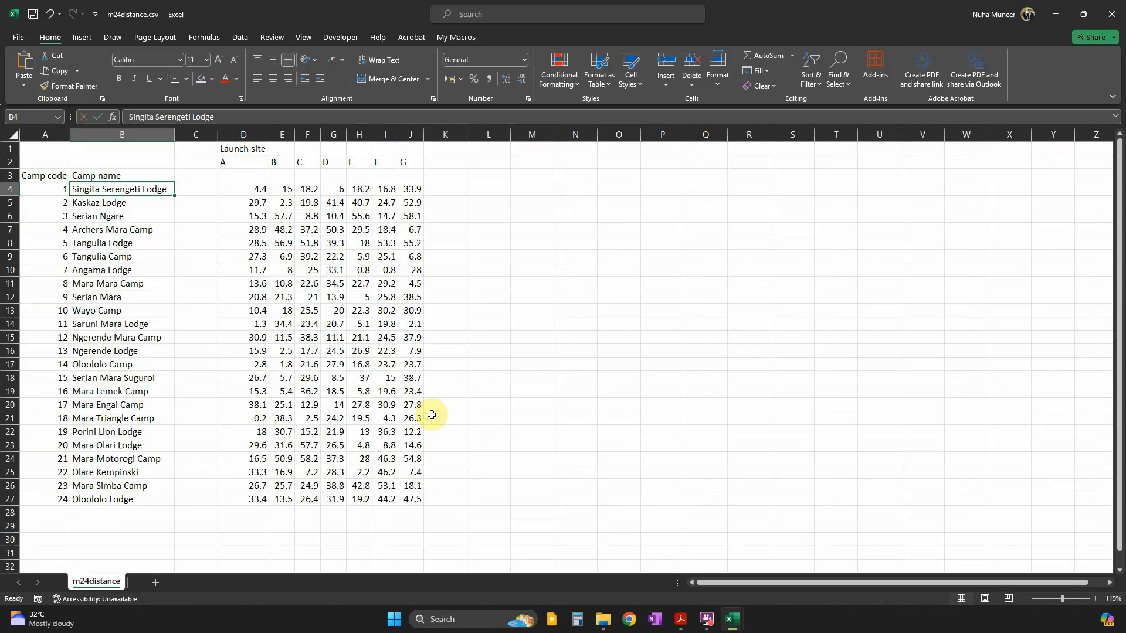
# Switch to the exam paper in Adobe Acrobat, highlight the cell reference B7 in task 13 and read its distance lookup requirements
pyautogui.hotkey('alt', 'Tab')
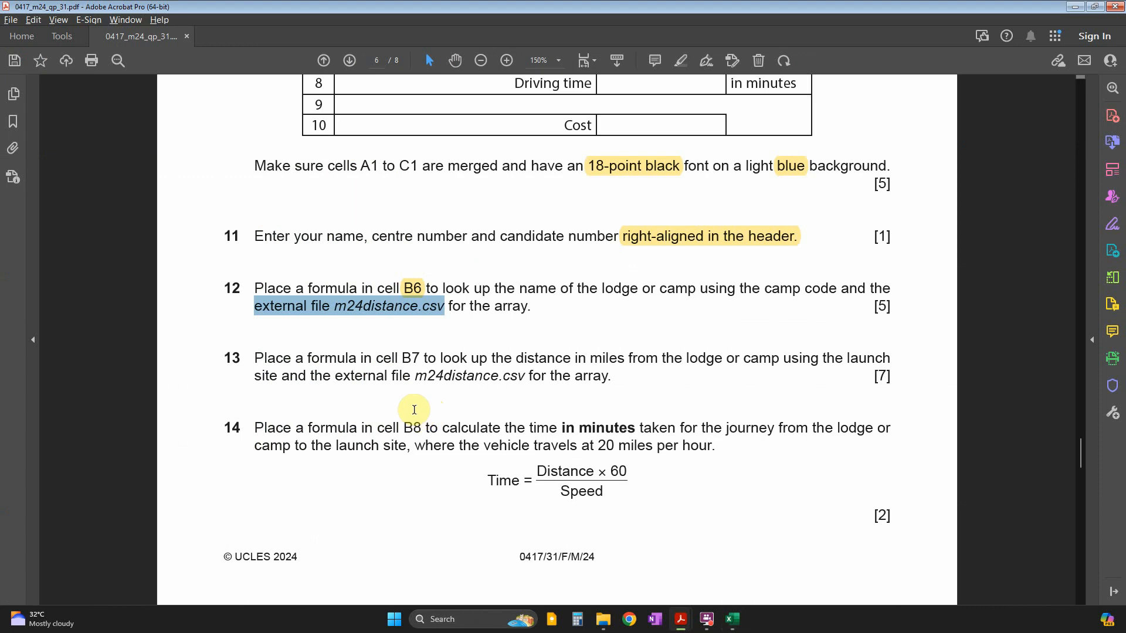
pyautogui.doubleClick(410, 357)
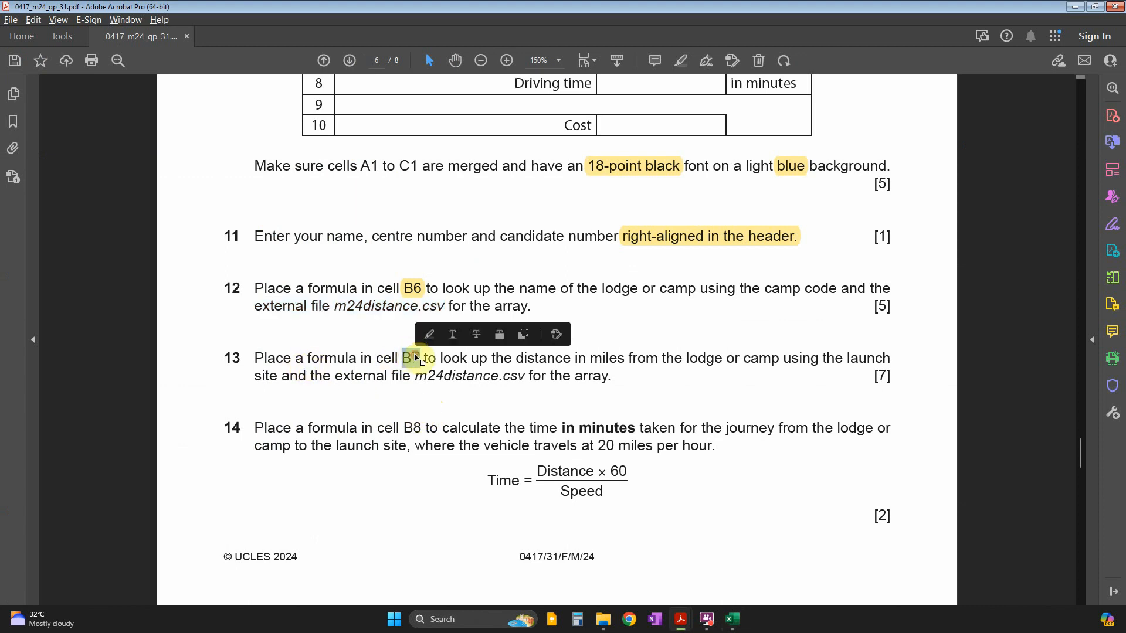
pyautogui.click(428, 330)
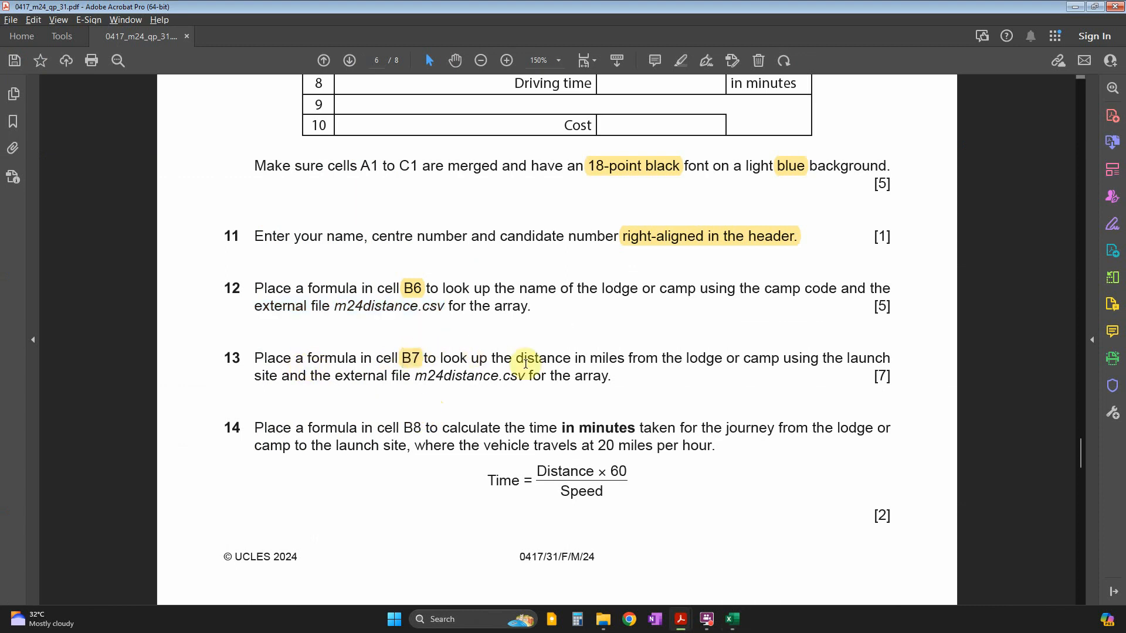
pyautogui.moveTo(589, 358); pyautogui.dragTo(842, 359)
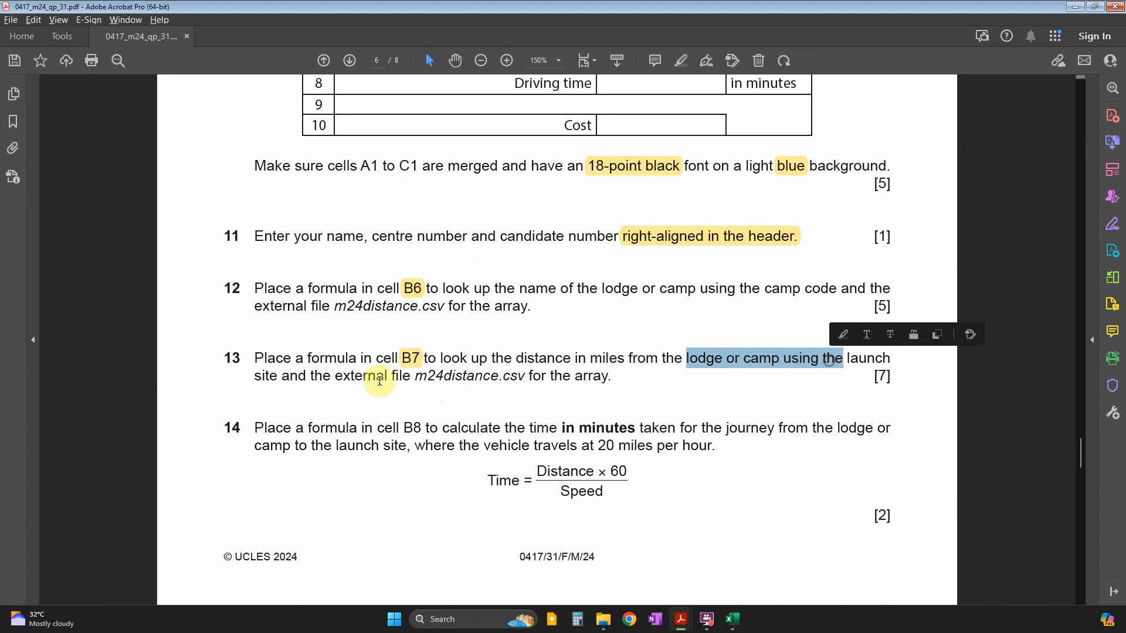
pyautogui.moveTo(256, 375); pyautogui.dragTo(501, 377)
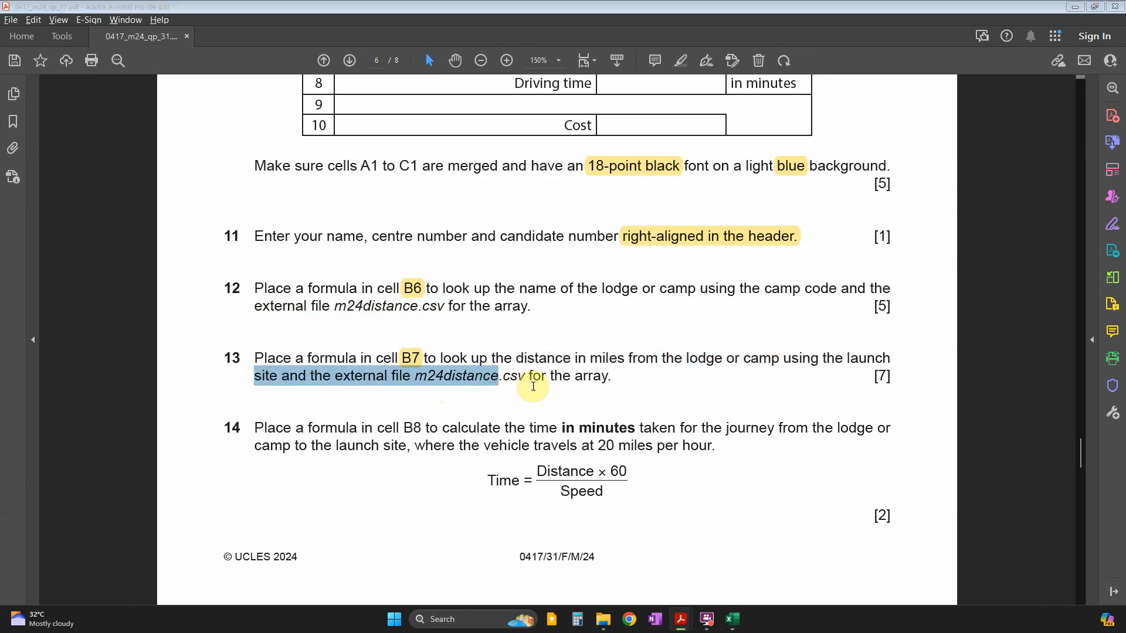
# Switch to m24distance.csv in Excel and examine the launch site distance table in D1:J27
pyautogui.hotkey('alt', 'Tab')
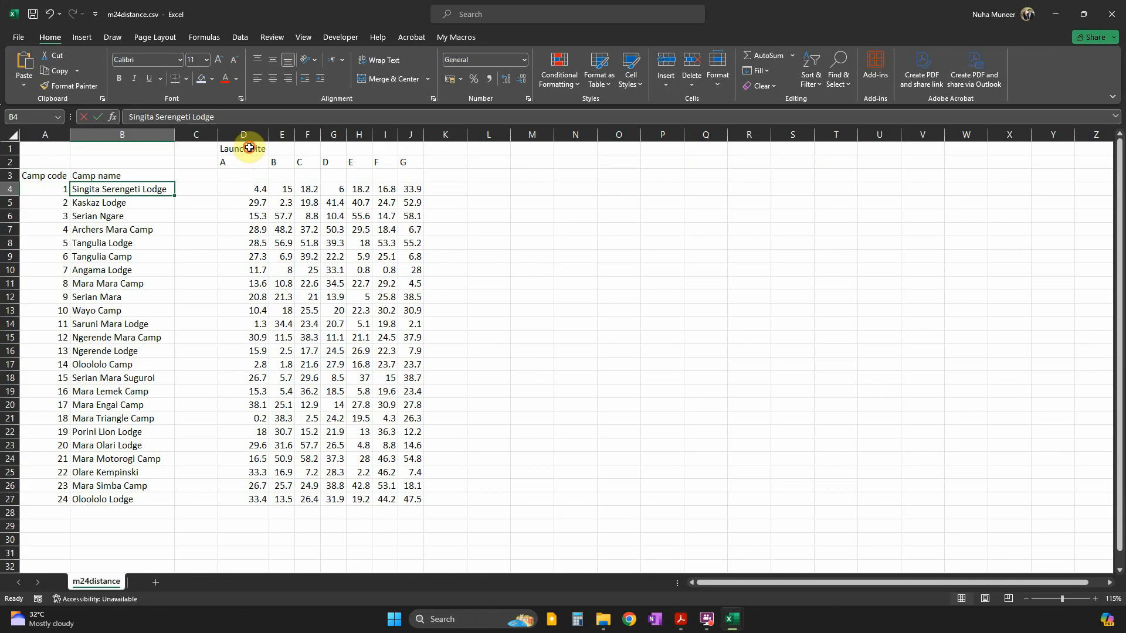
pyautogui.moveTo(250, 148); pyautogui.dragTo(422, 496)
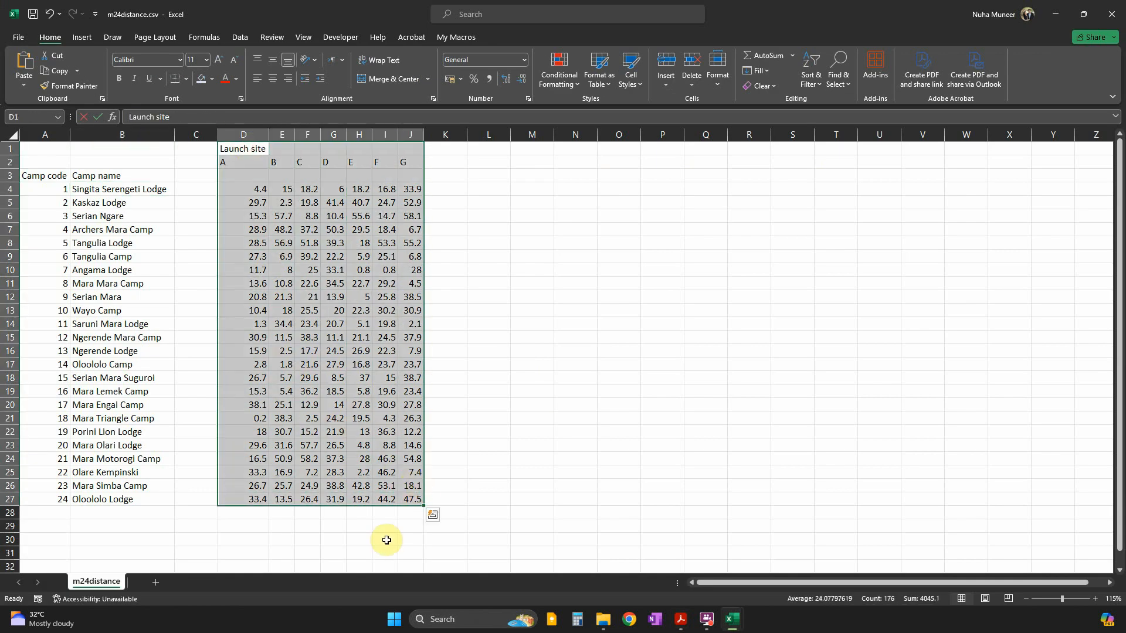
pyautogui.click(387, 540)
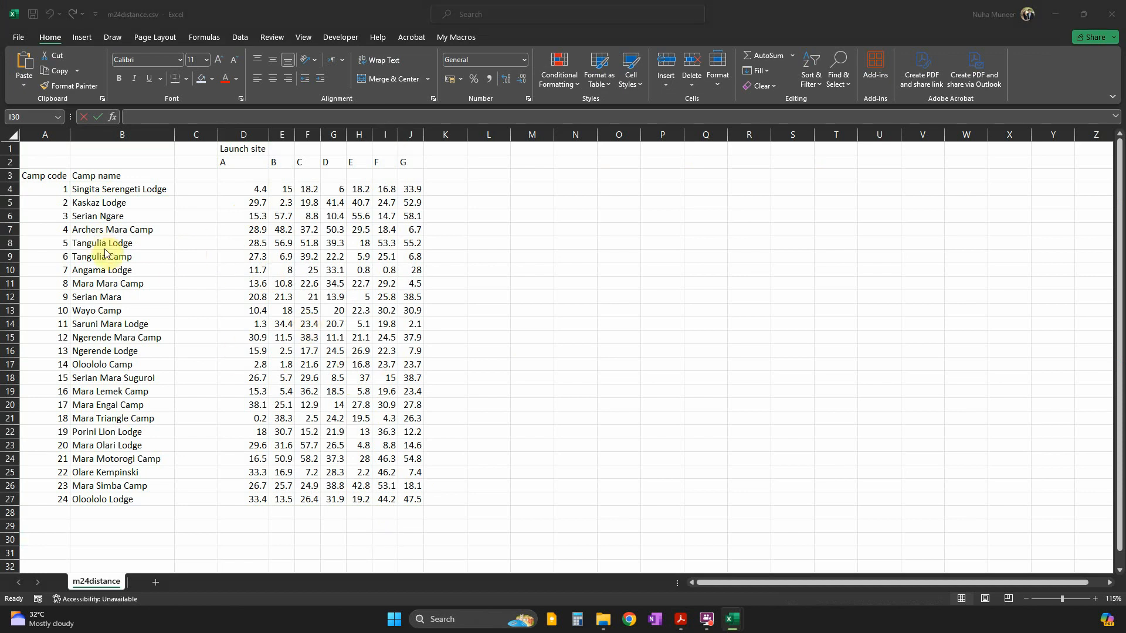
pyautogui.hotkey('alt', 'Tab')
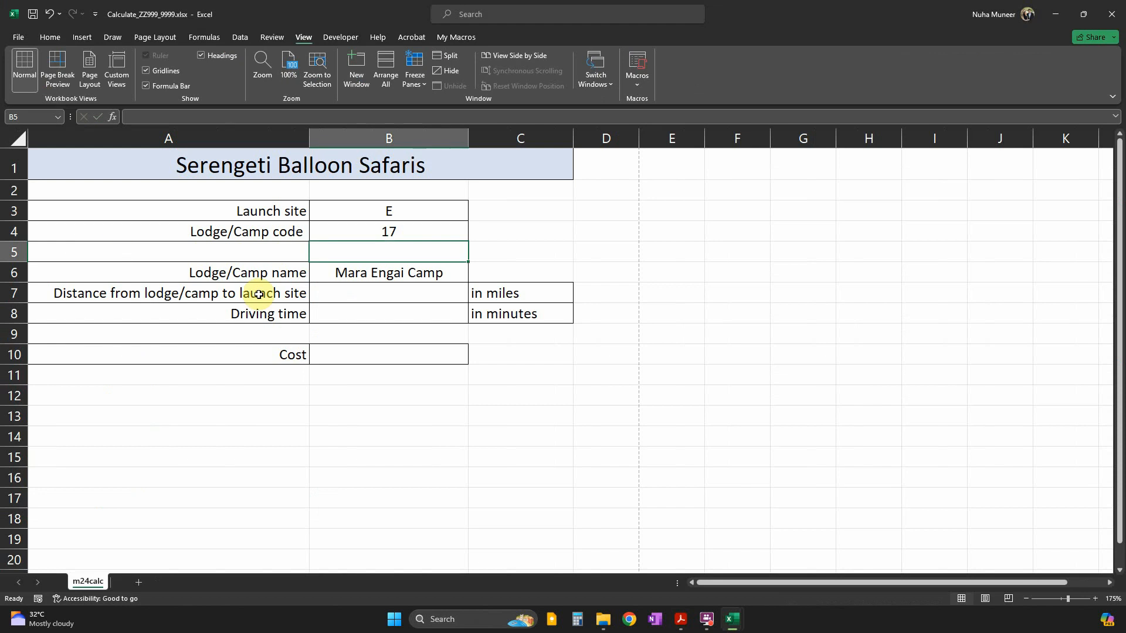
pyautogui.click(340, 295)
pyautogui.write('=')
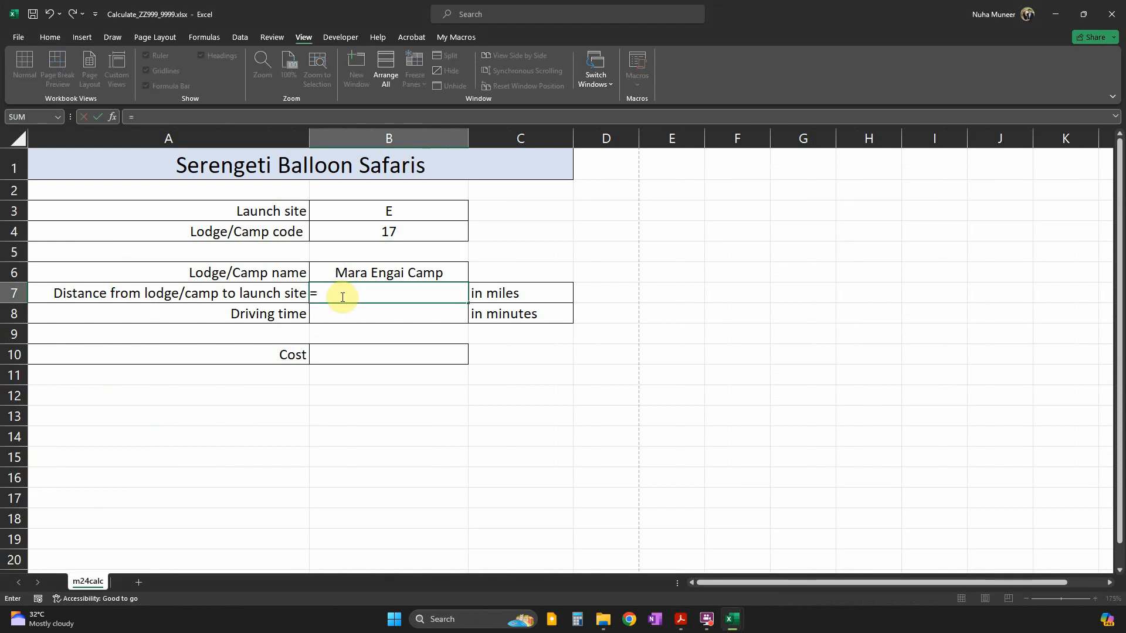
pyautogui.hotkey('alt', 'Tab')
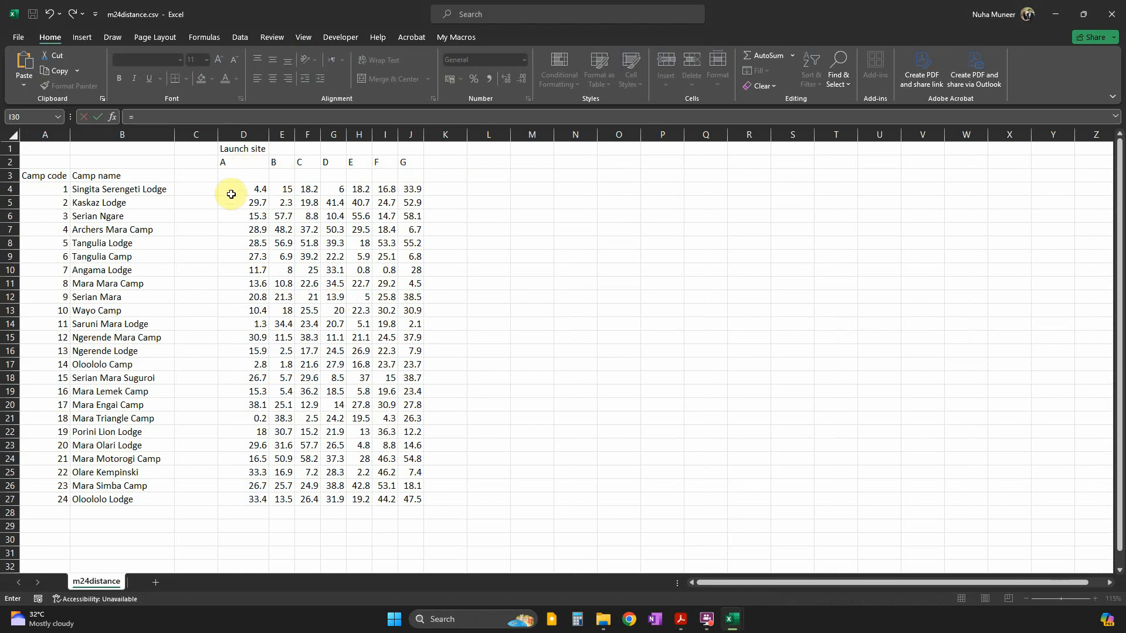
pyautogui.moveTo(146, 189); pyautogui.dragTo(244, 193)
pyautogui.moveTo(140, 205); pyautogui.dragTo(216, 205)
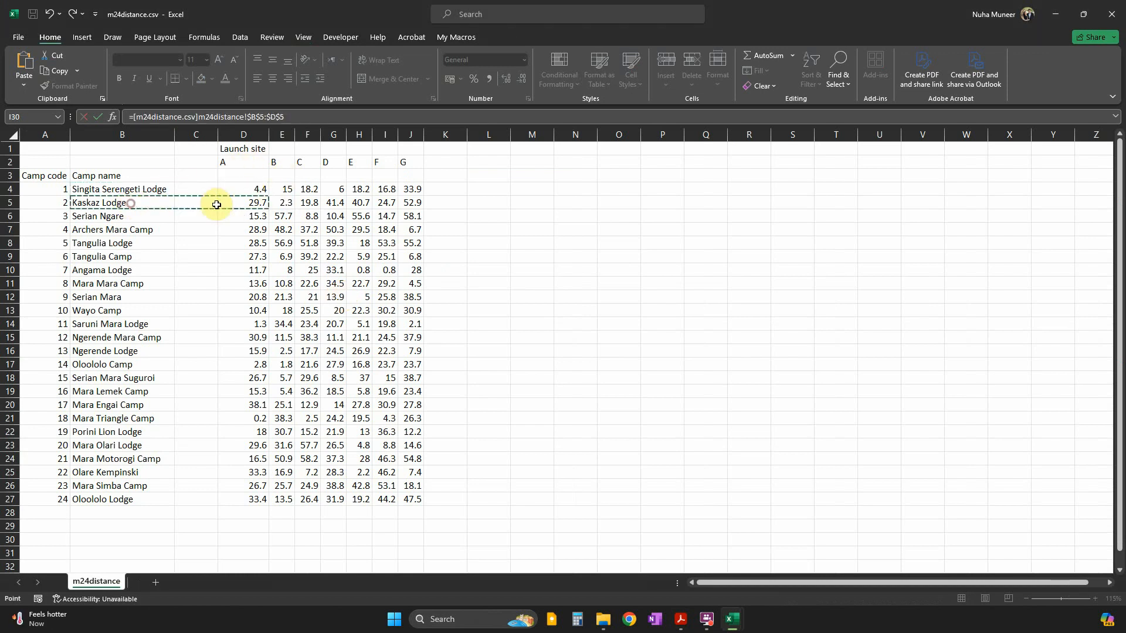
pyautogui.moveTo(125, 217); pyautogui.dragTo(219, 228)
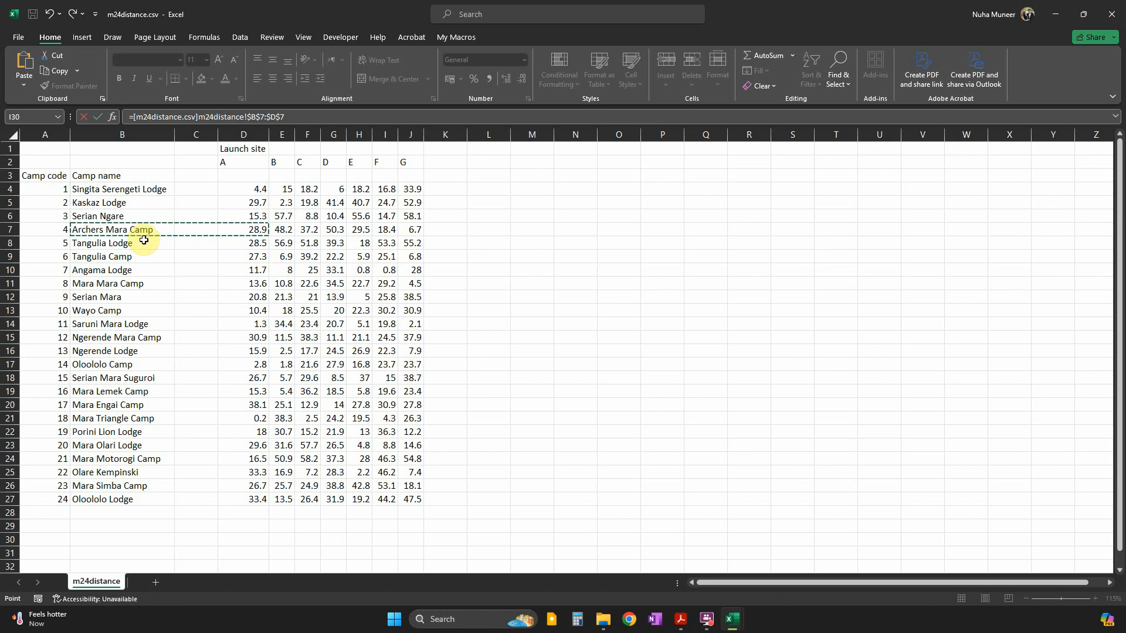
pyautogui.moveTo(140, 242); pyautogui.dragTo(216, 260)
pyautogui.moveTo(134, 269); pyautogui.dragTo(275, 285)
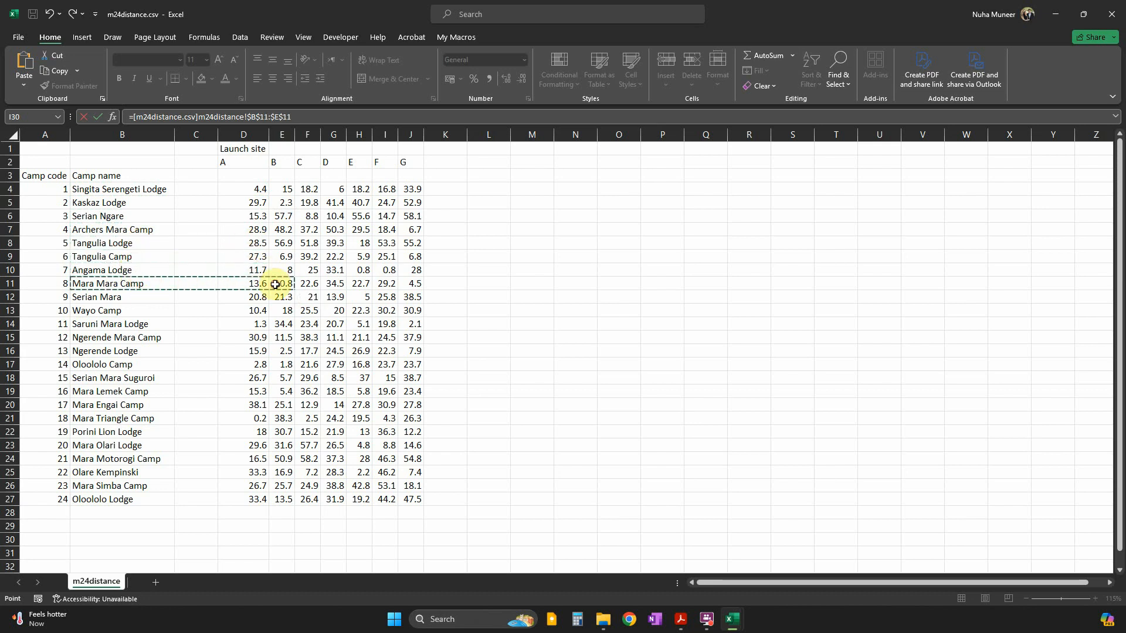
pyautogui.moveTo(148, 297); pyautogui.dragTo(245, 306)
pyautogui.moveTo(158, 324); pyautogui.dragTo(251, 324)
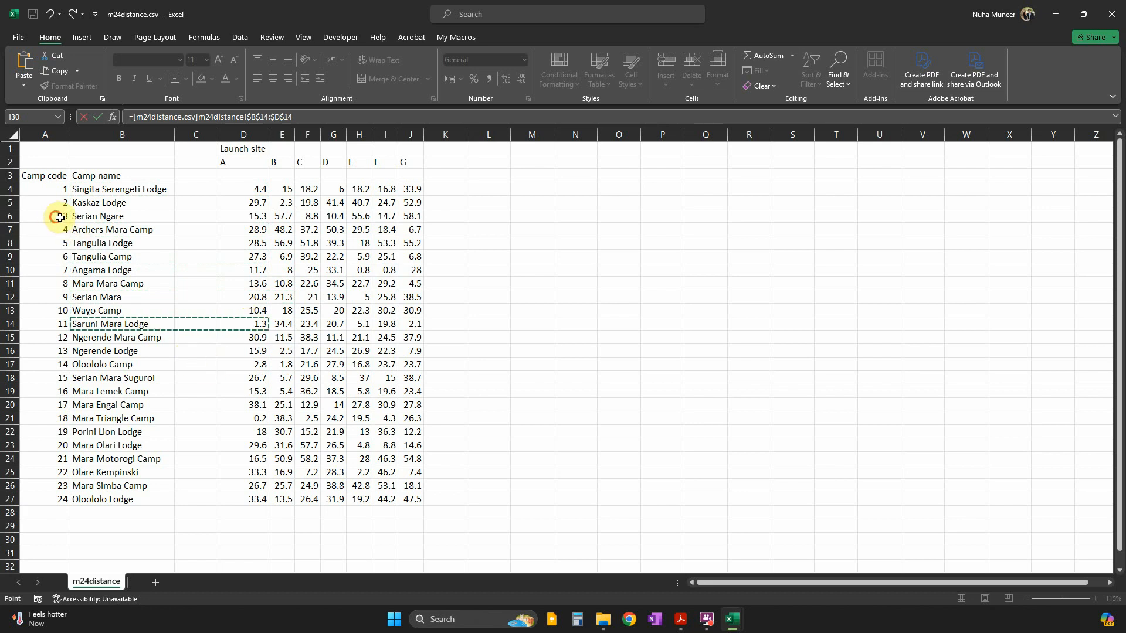
pyautogui.moveTo(59, 217); pyautogui.dragTo(377, 214)
pyautogui.click(54, 281)
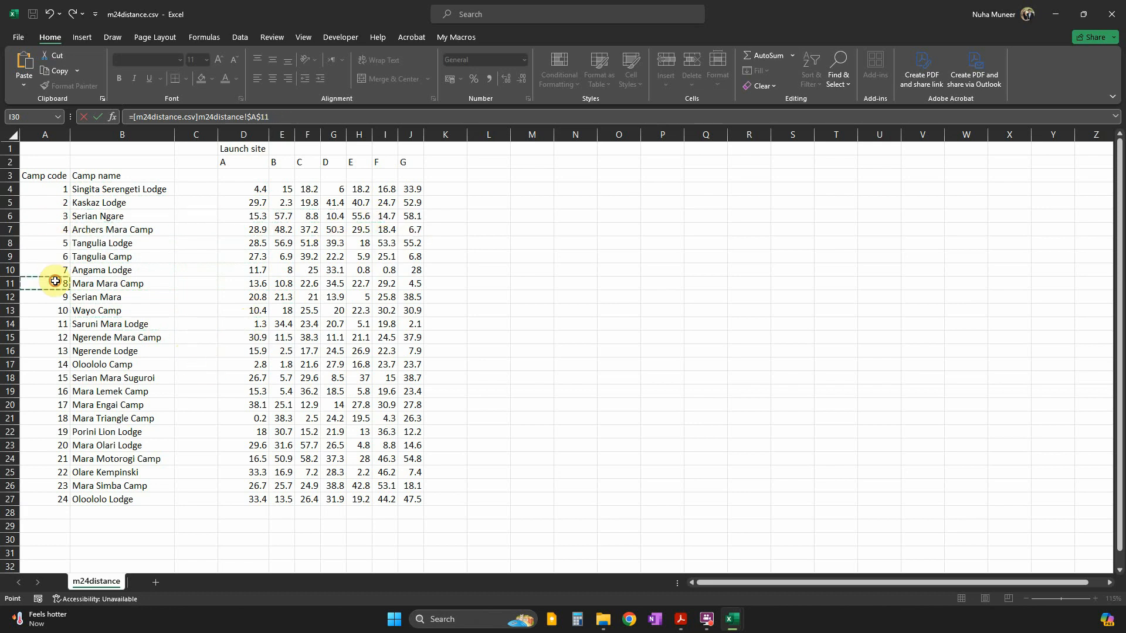
pyautogui.click(55, 445)
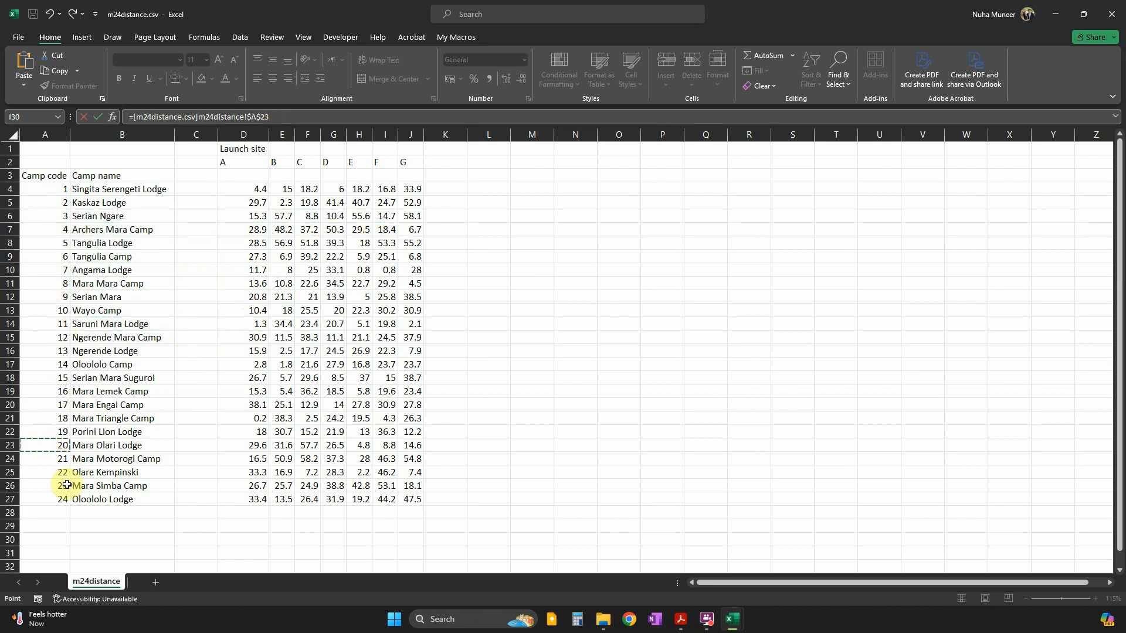
pyautogui.click(244, 163)
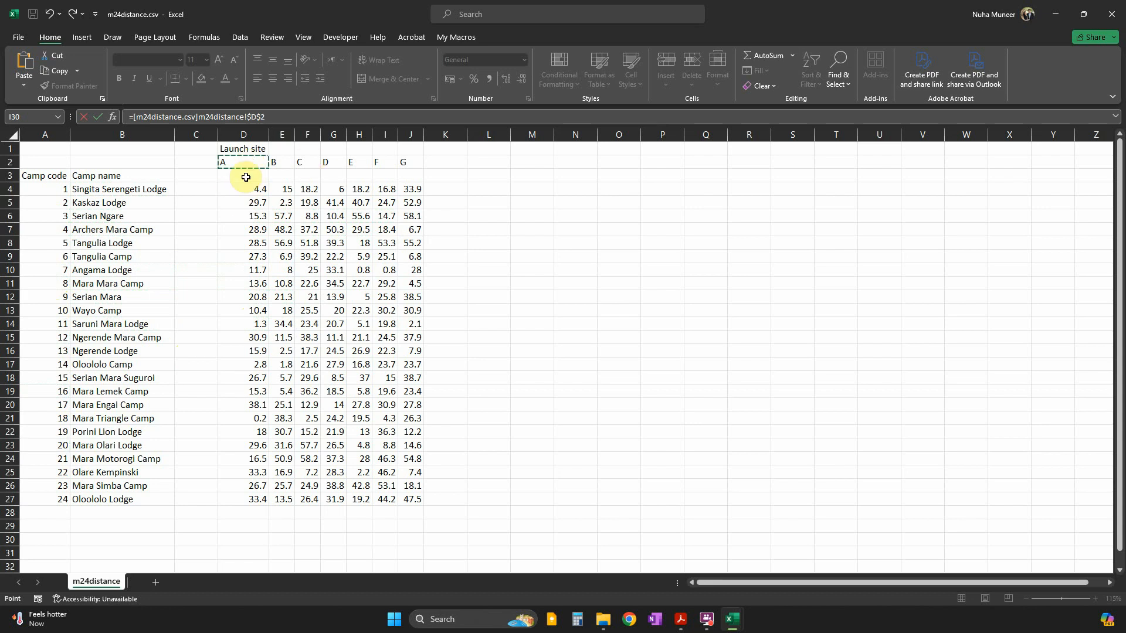
pyautogui.click(281, 163)
pyautogui.click(319, 163)
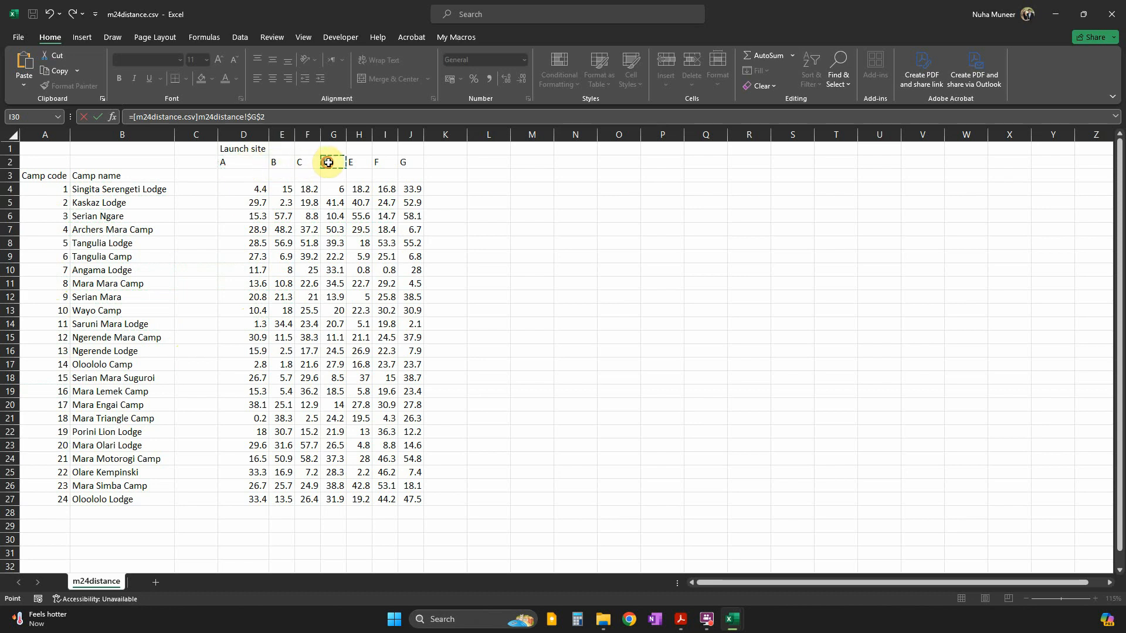
pyautogui.click(359, 162)
pyautogui.click(385, 162)
pyautogui.click(411, 163)
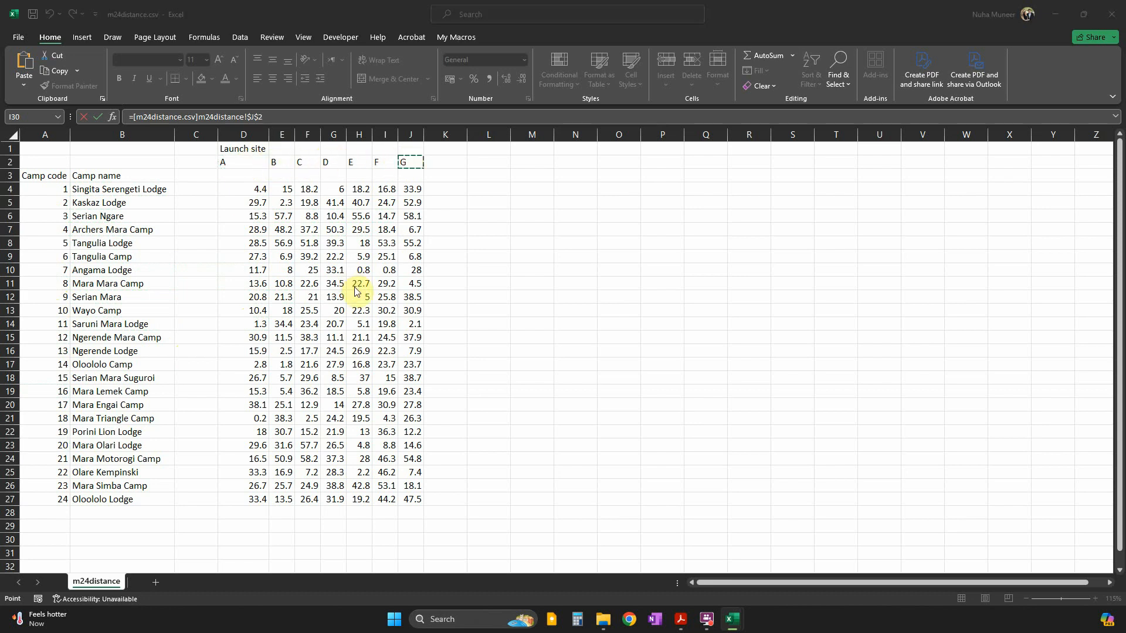
pyautogui.hotkey('alt', 'Tab')
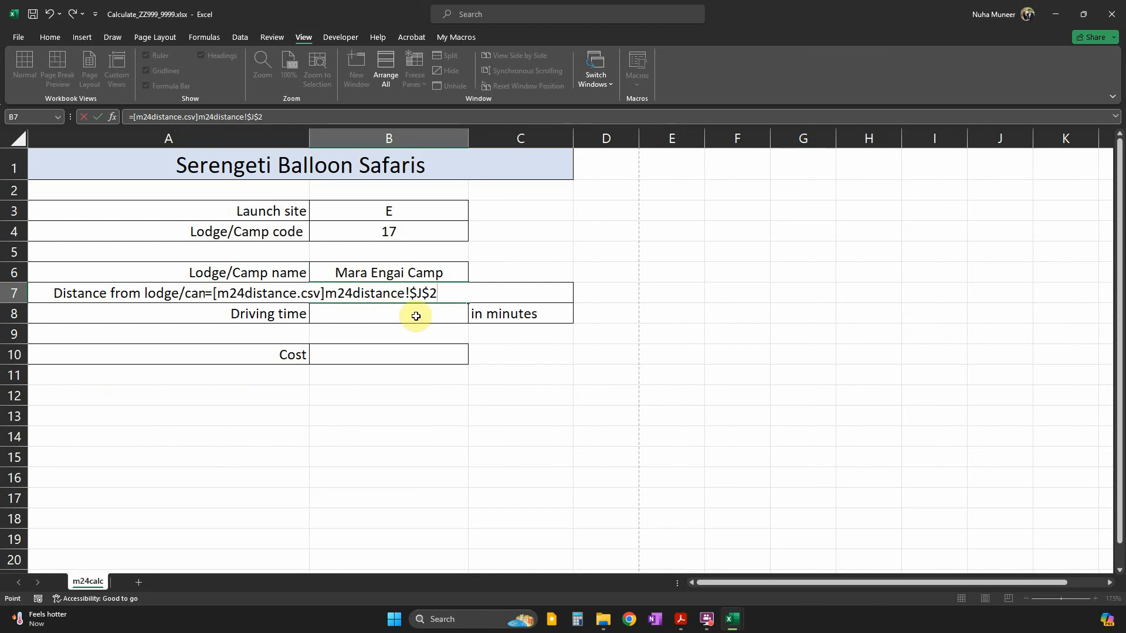
pyautogui.press('Escape')
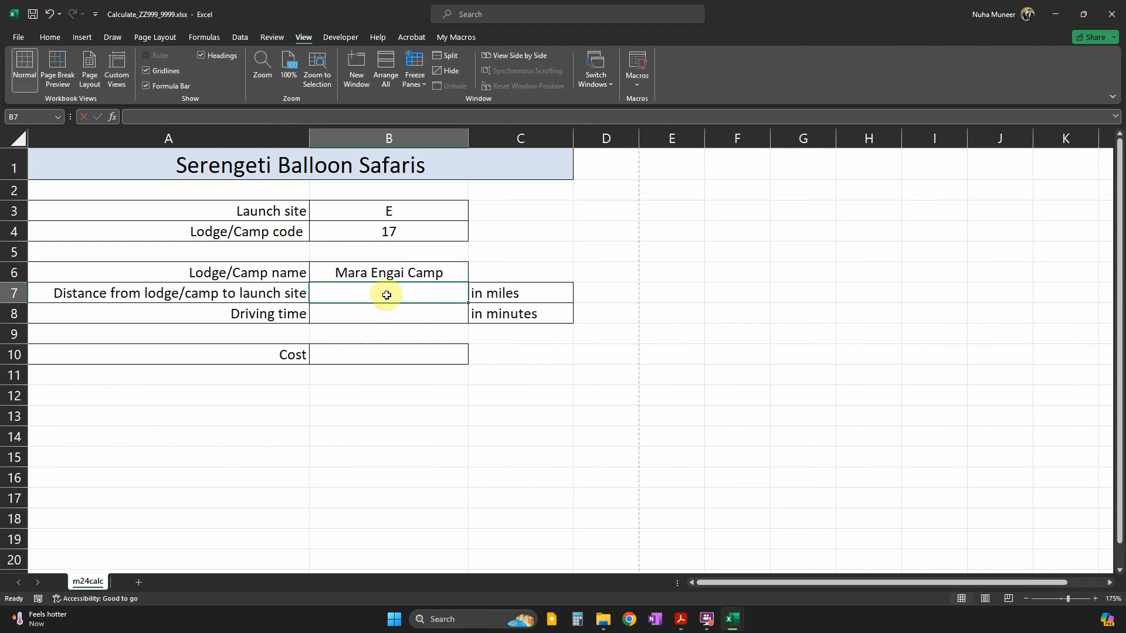
# Start an HLOOKUP formula in B7 with B3 as the lookup value and D2:J27 of m24distance.csv as the absolute table array
pyautogui.write('=HLOOKUP(')
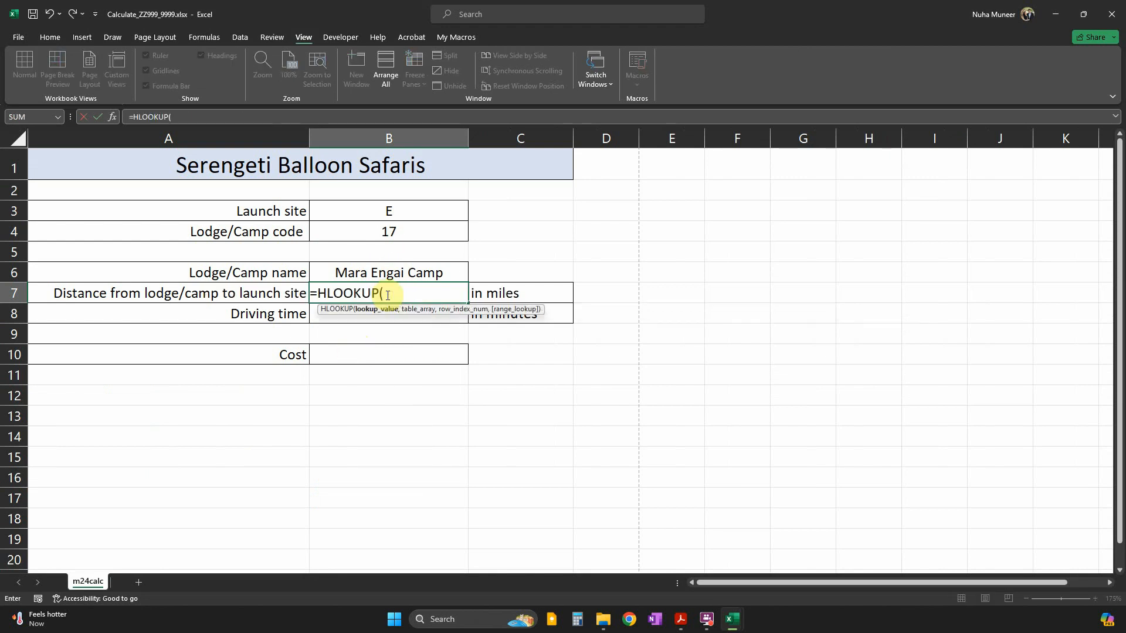
pyautogui.click(389, 208)
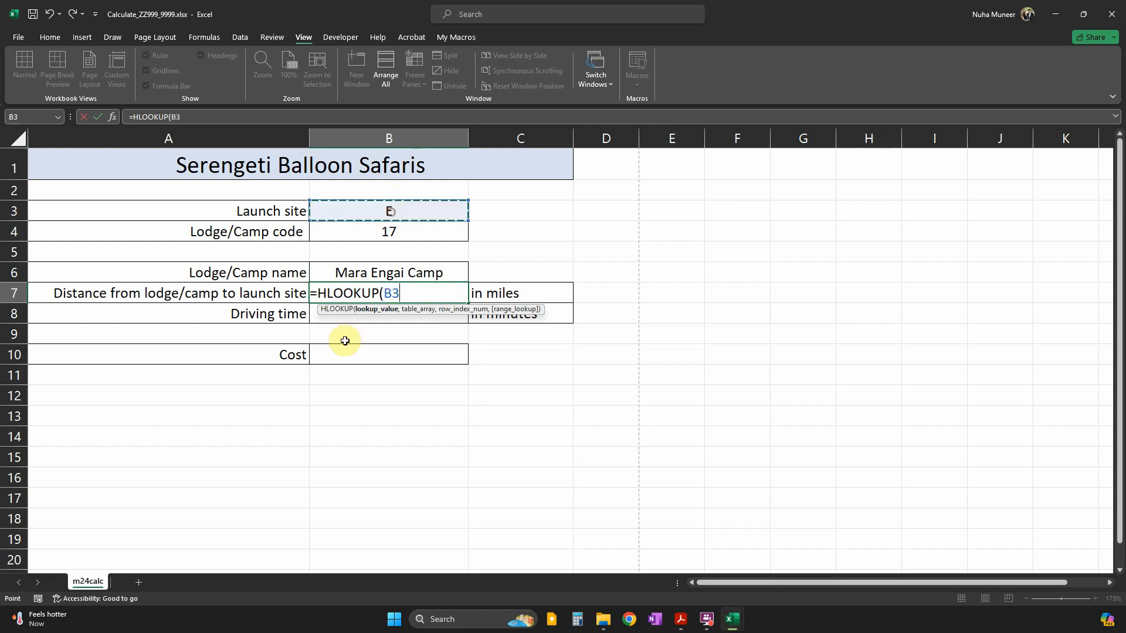
pyautogui.write(',')
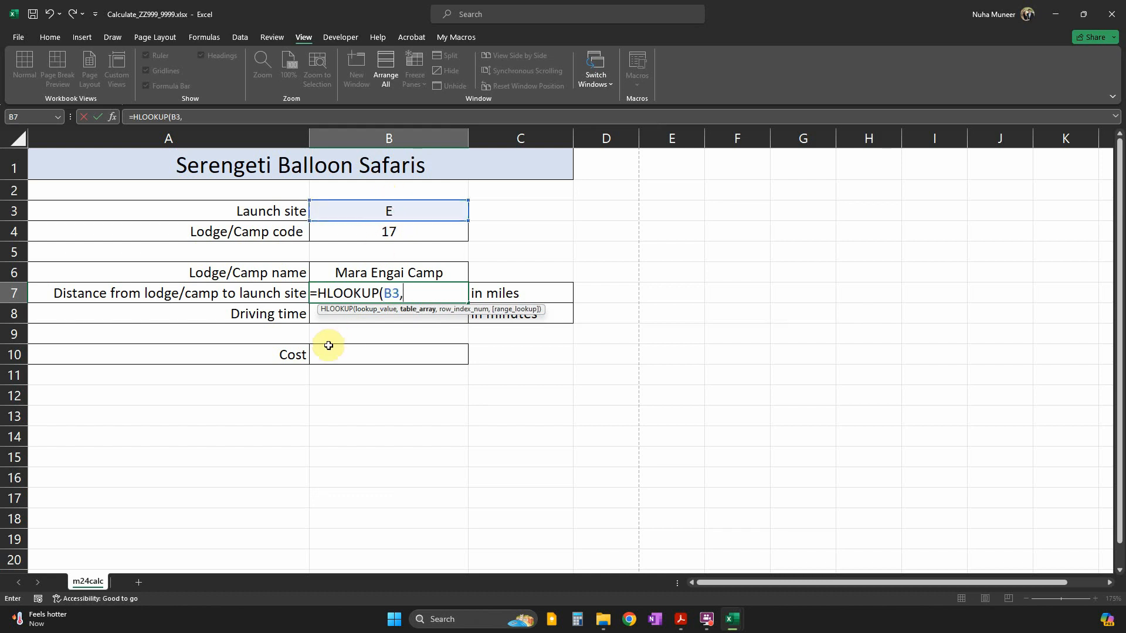
pyautogui.hotkey('ctrl', 'Tab')
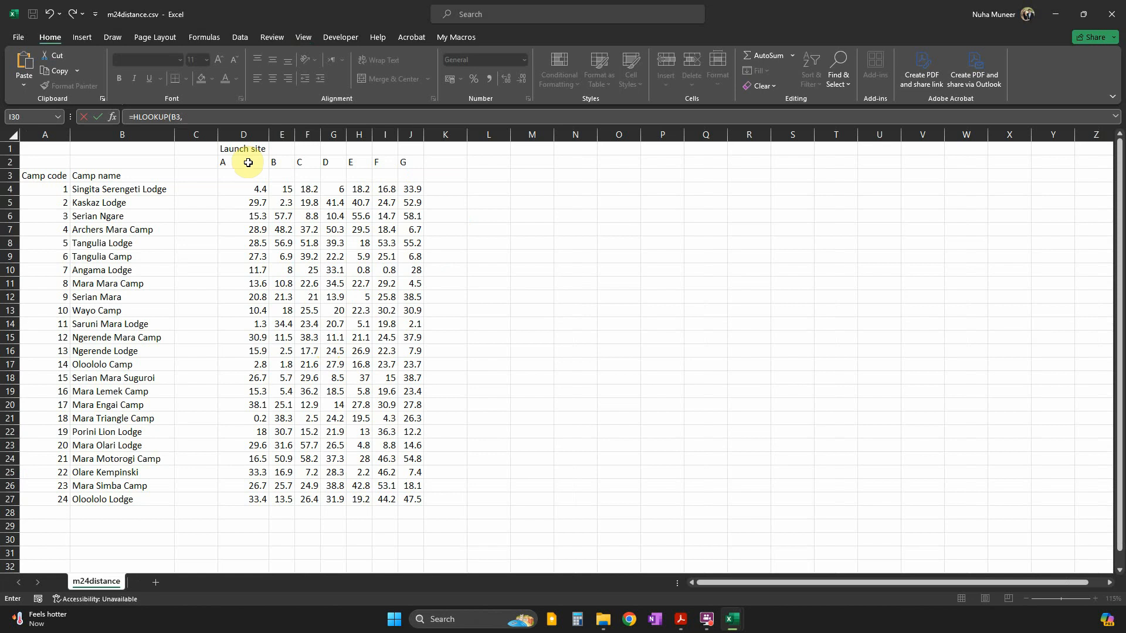
pyautogui.moveTo(247, 163); pyautogui.dragTo(412, 498)
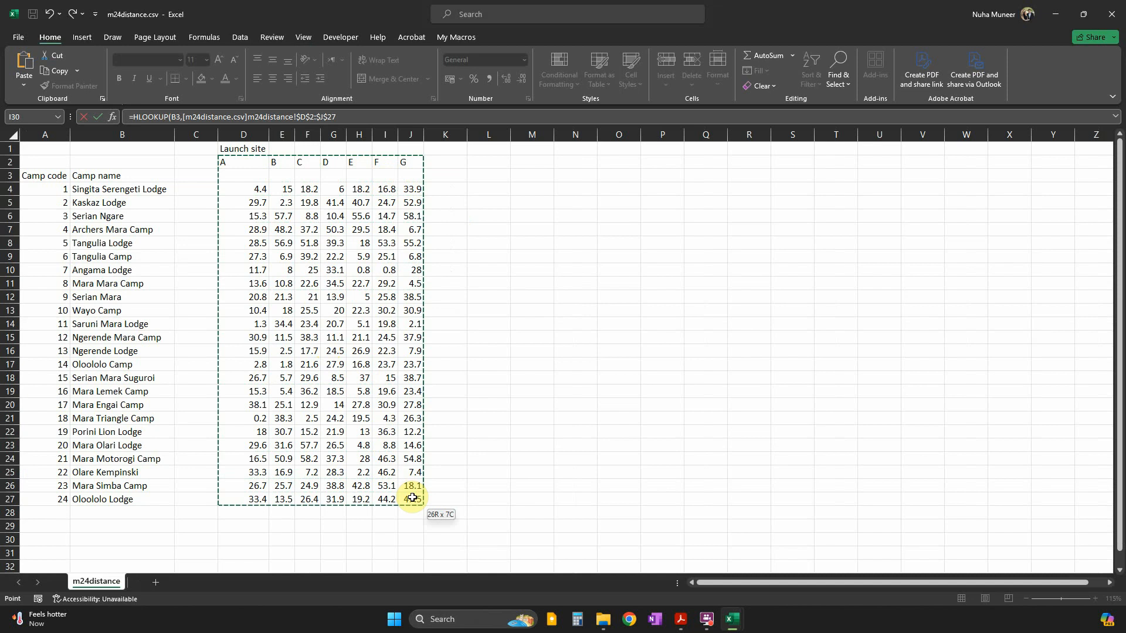
pyautogui.hotkey('alt', 'Tab')
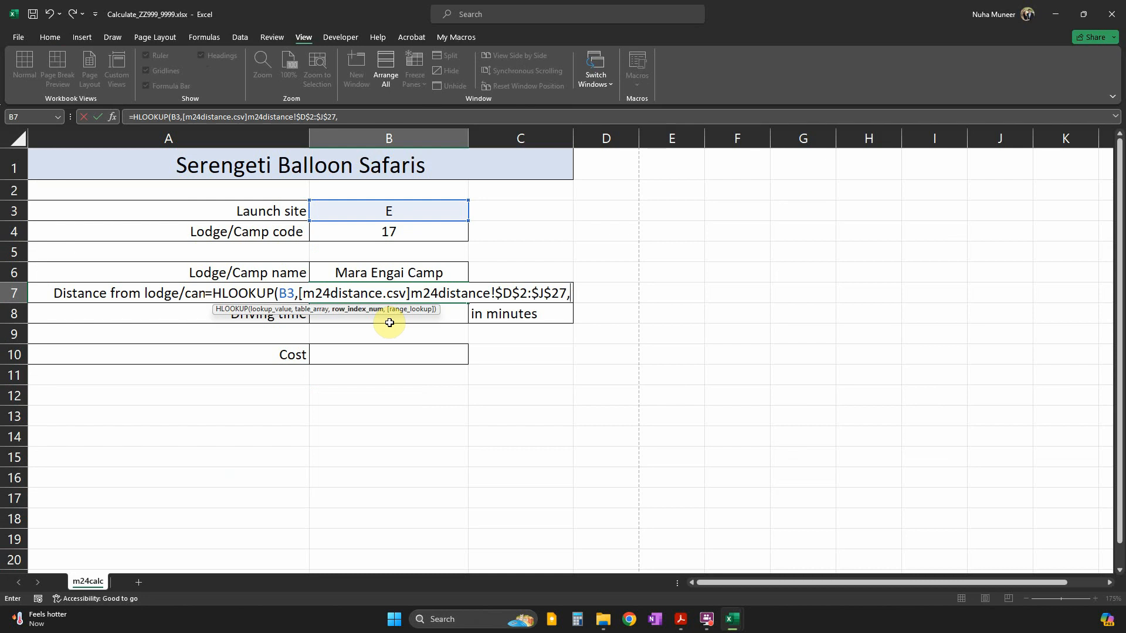
# Complete the B7 HLOOKUP with B4 as the row index and 0 for an exact match, checking the table layout in m24distance.csv
pyautogui.hotkey('alt', 'Tab')
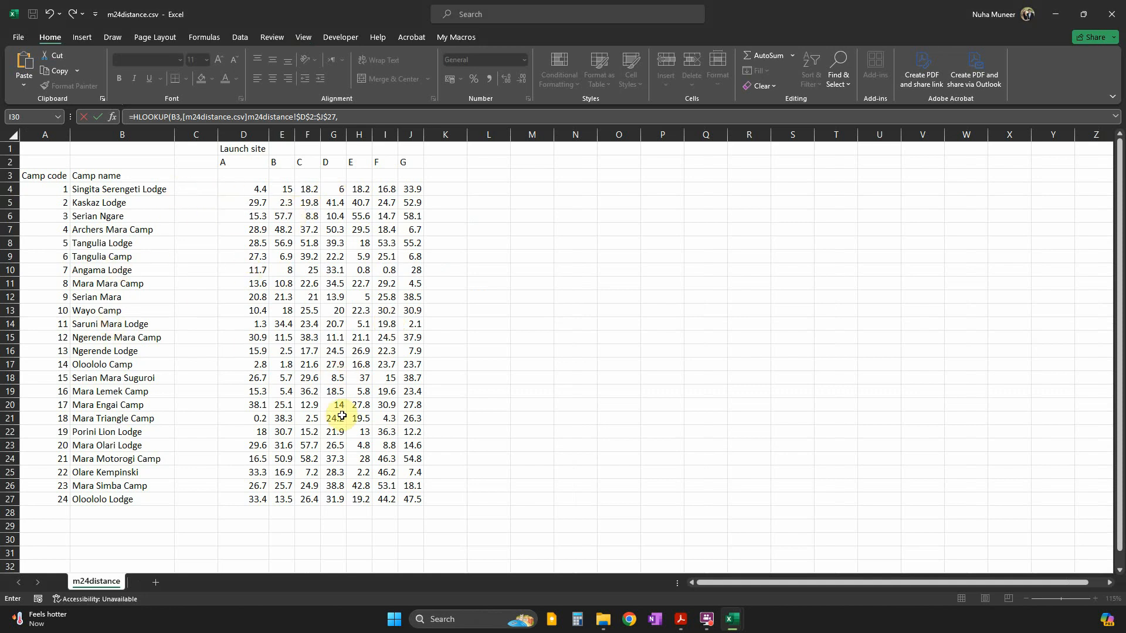
pyautogui.hotkey('ctrl', 'Tab')
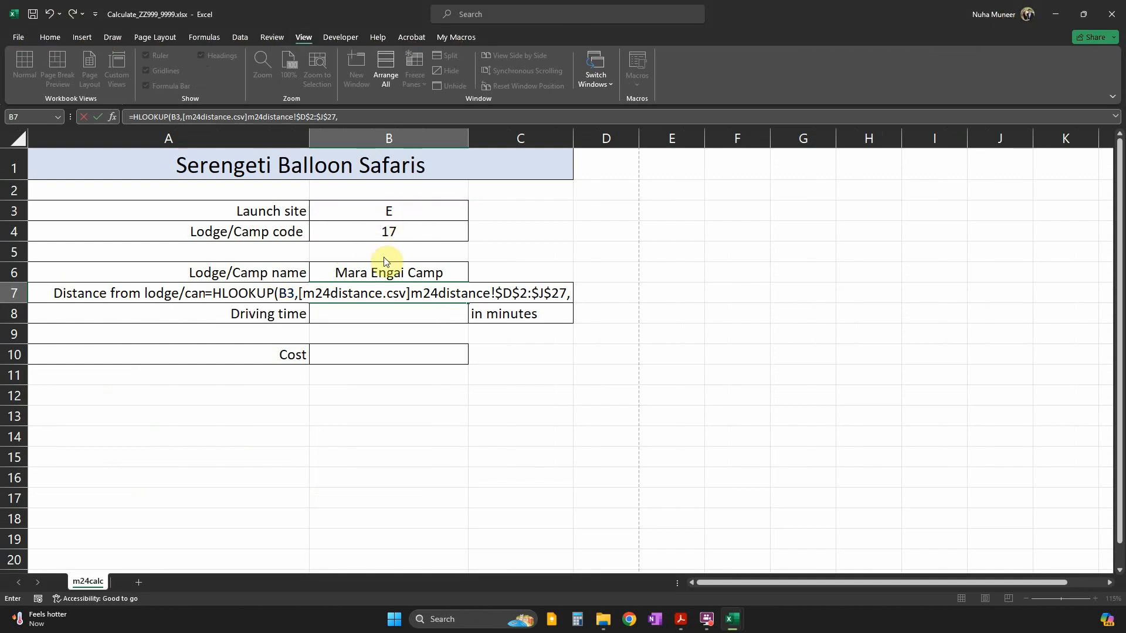
pyautogui.hotkey('ctrl', 'Tab')
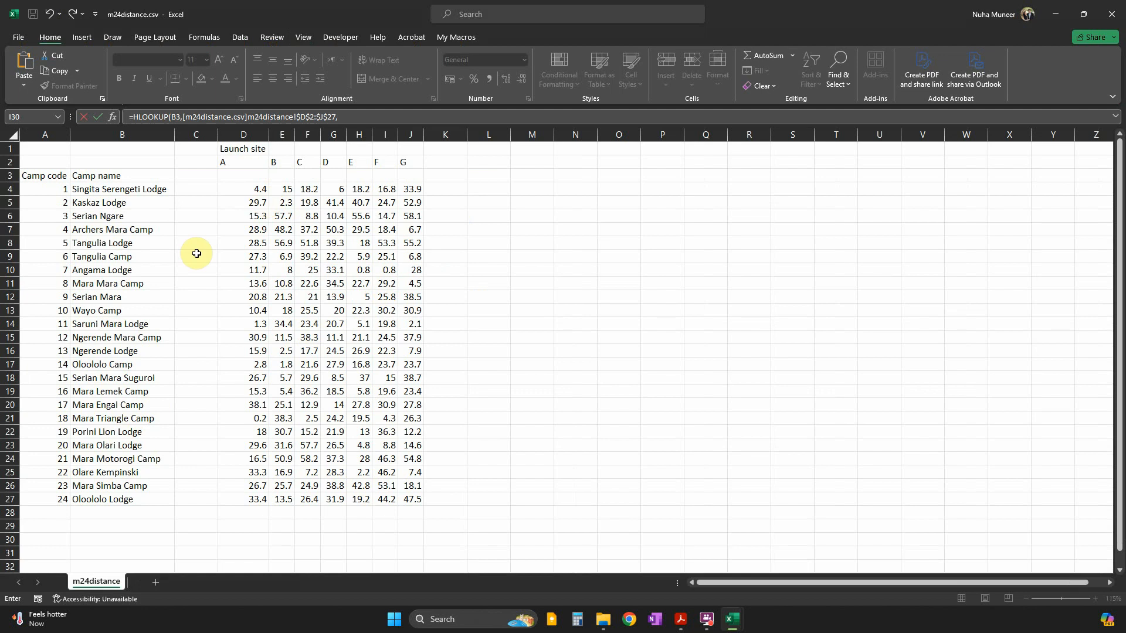
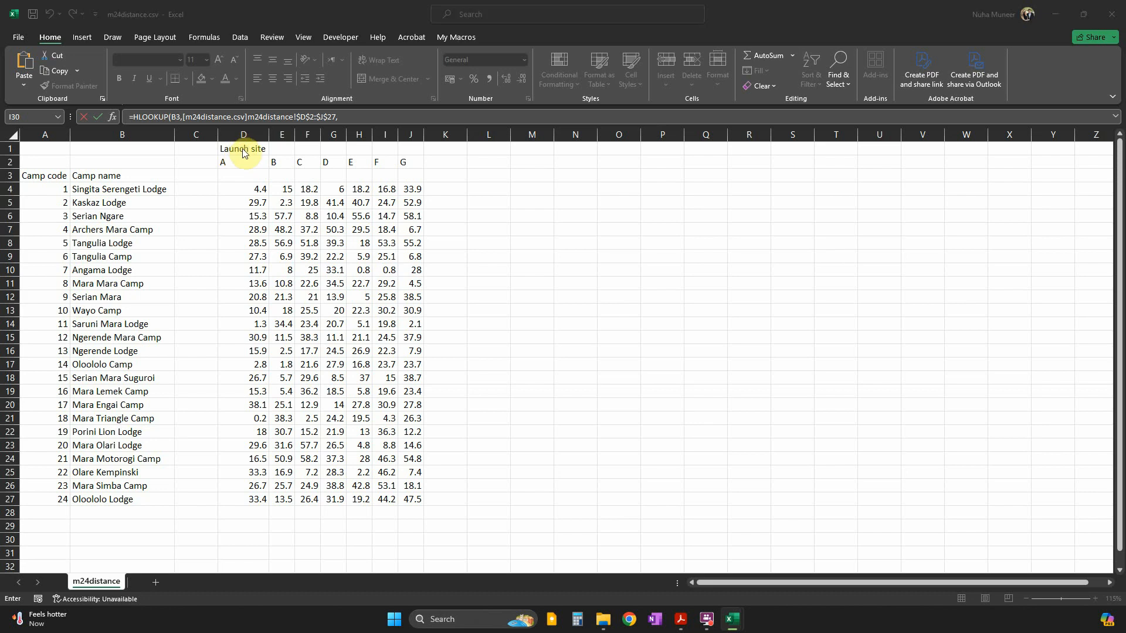
pyautogui.hotkey('ctrl', 'Tab')
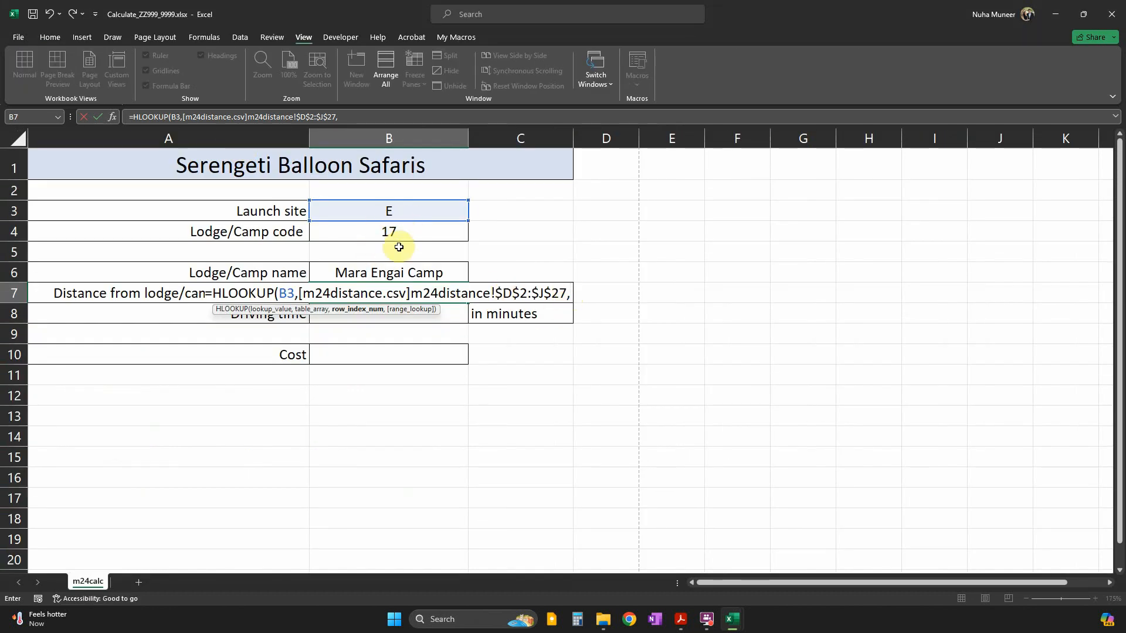
pyautogui.click(390, 232)
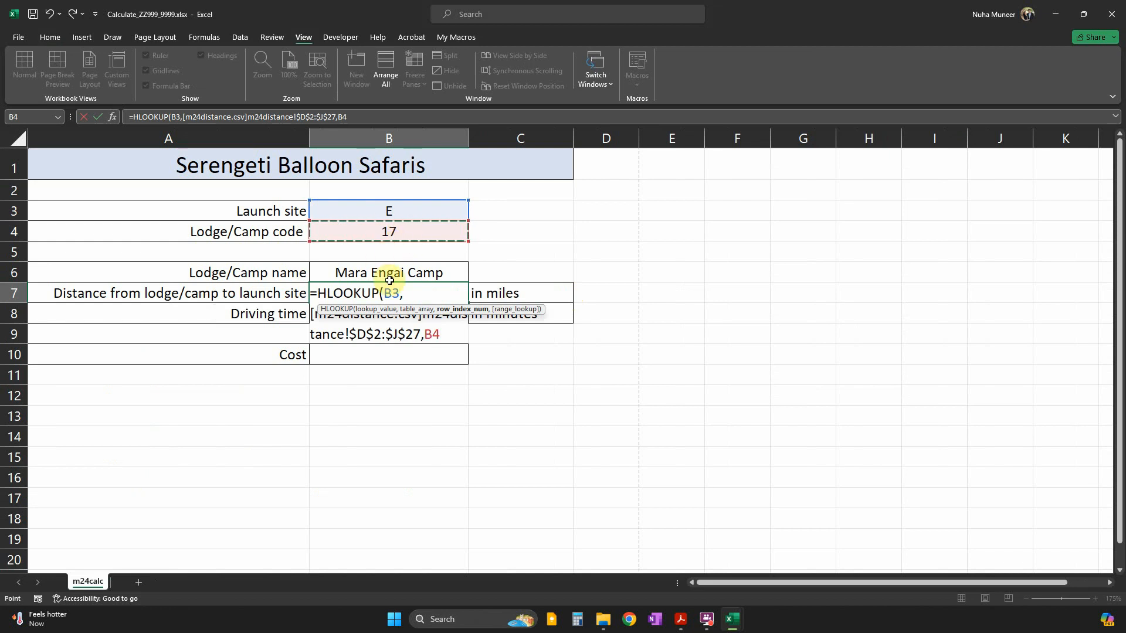
pyautogui.write(',')
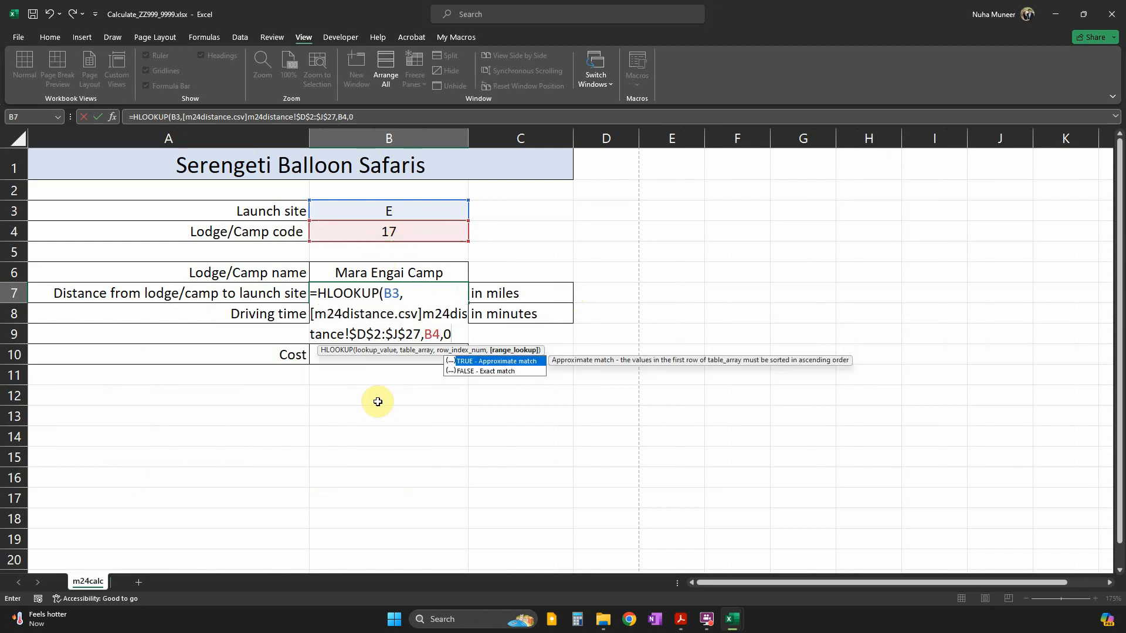
pyautogui.write('0)')
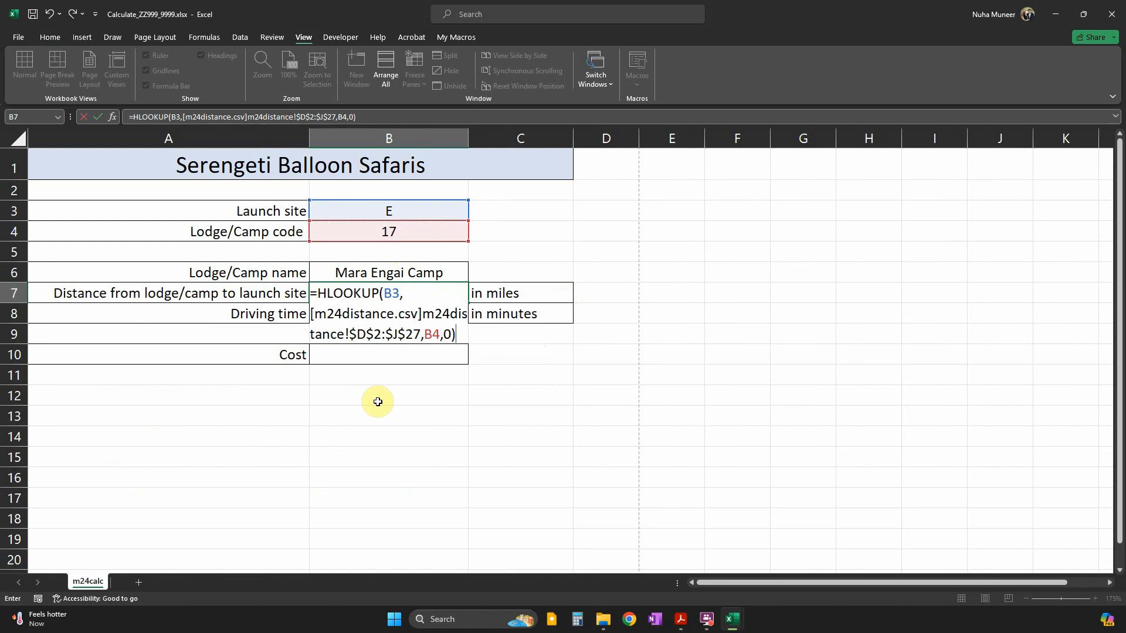
pyautogui.press('BackSpace')
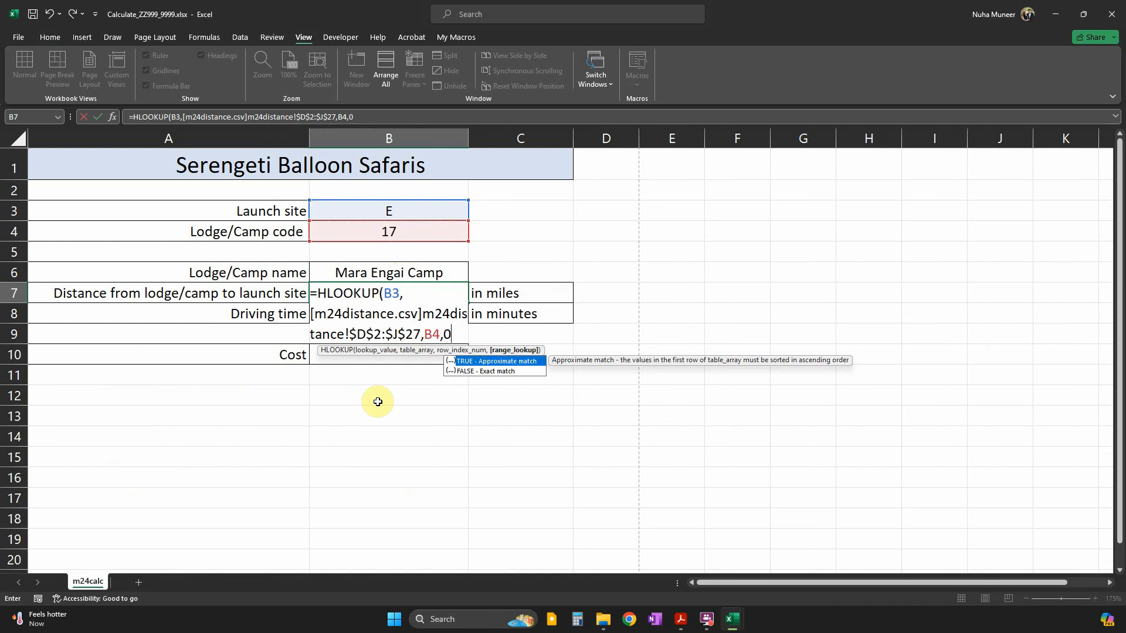
pyautogui.write(')')
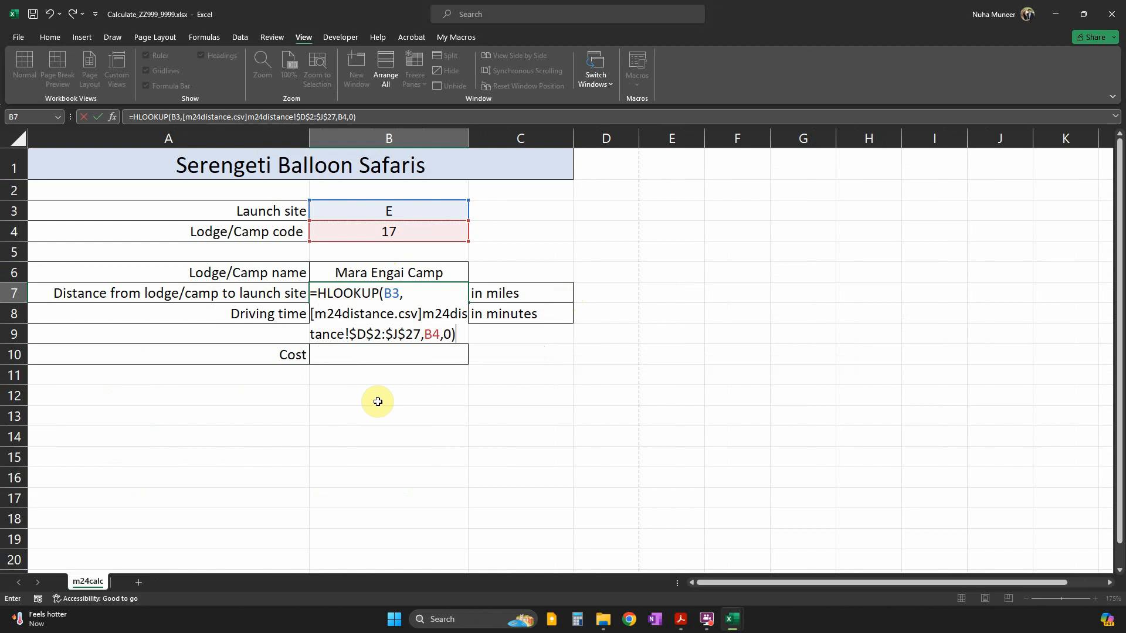
pyautogui.press('Return')
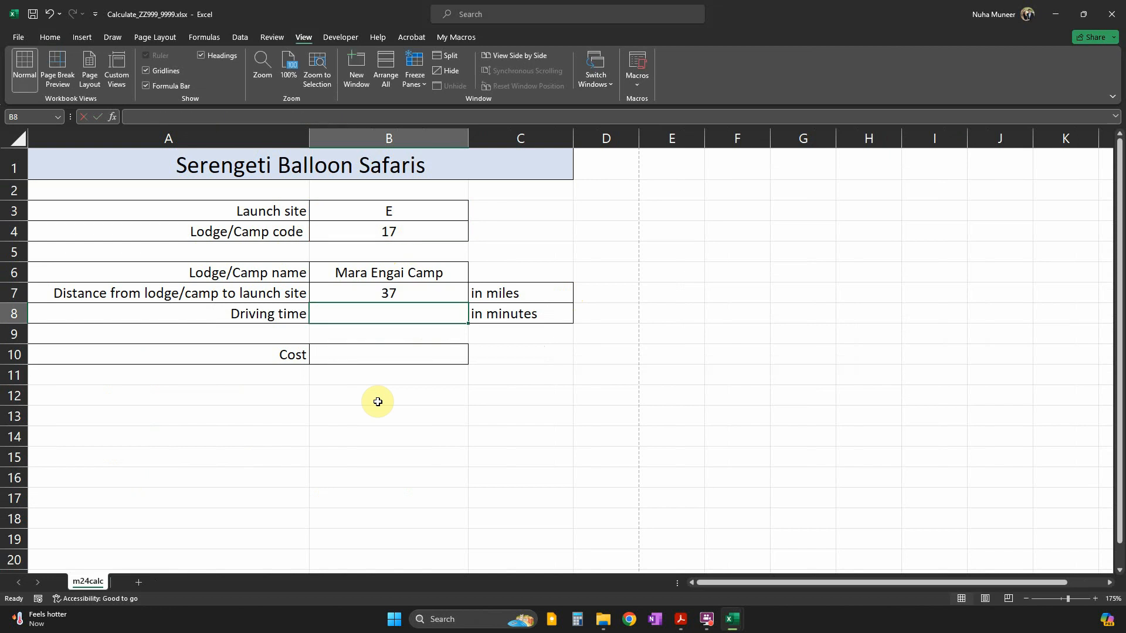
# Review the B7 formula and count the rows down column D from D2 to D18 in m24distance.csv
pyautogui.click(406, 296)
pyautogui.doubleClick(403, 296)
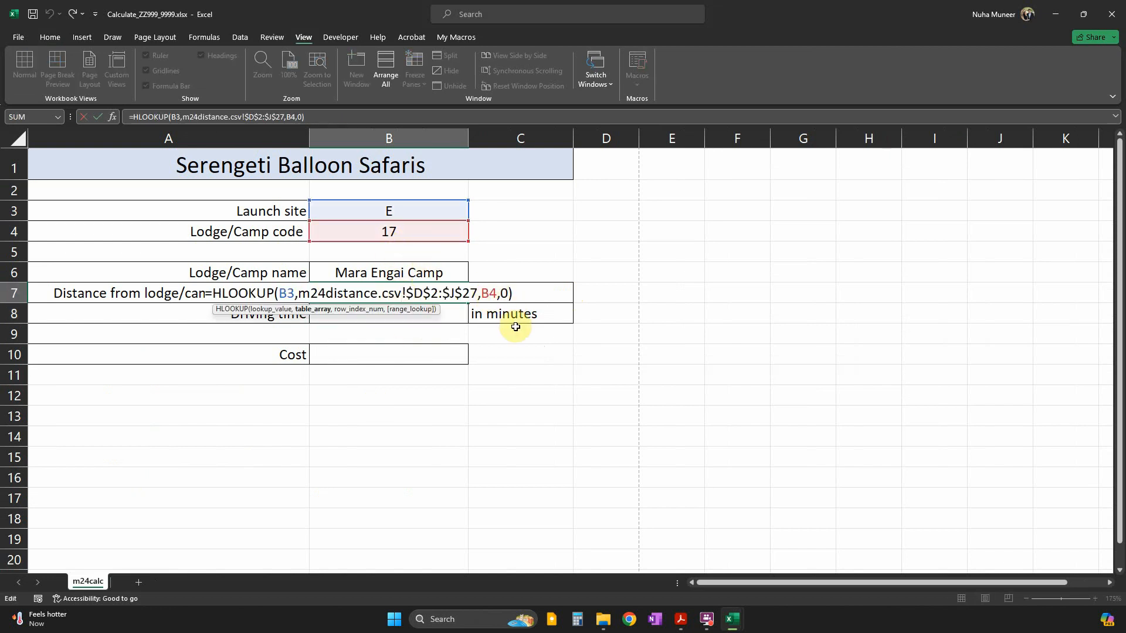
pyautogui.press('Escape')
pyautogui.hotkey('alt', 'Tab')
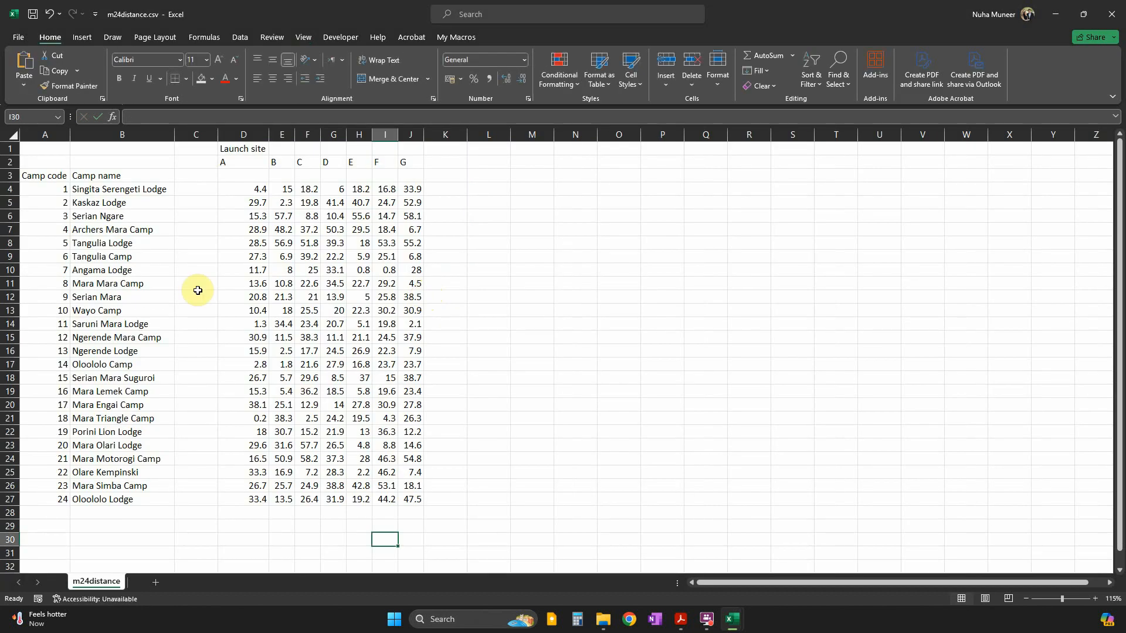
pyautogui.click(245, 161)
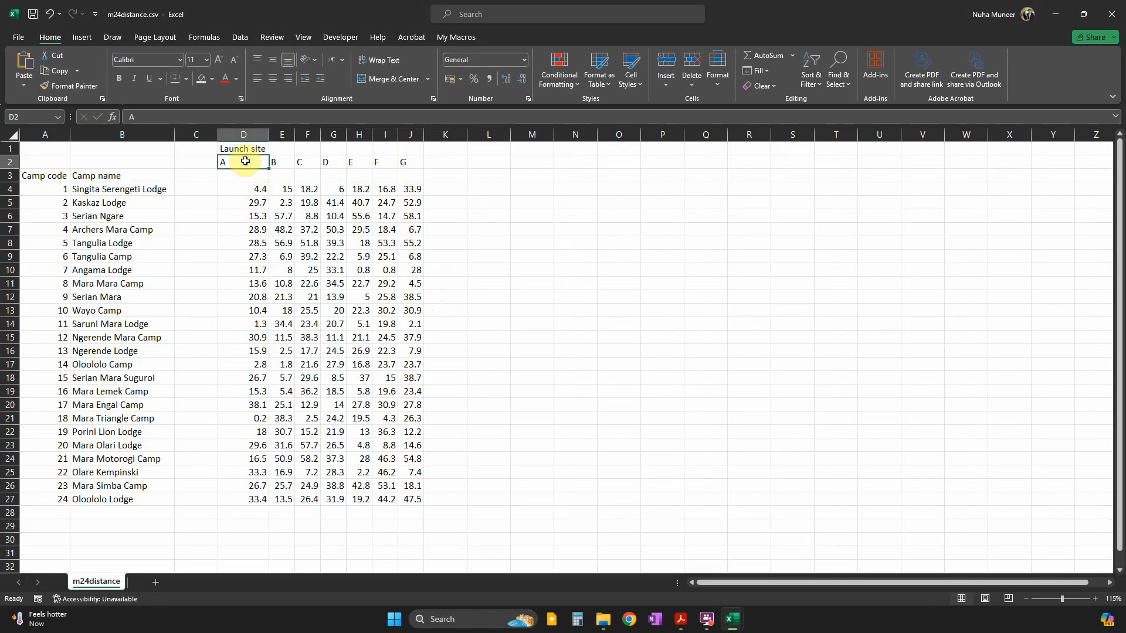
pyautogui.press('Down')
pyautogui.press('Down')
pyautogui.press('Down')
pyautogui.press('Down')
pyautogui.press('Down')
pyautogui.press('Down')
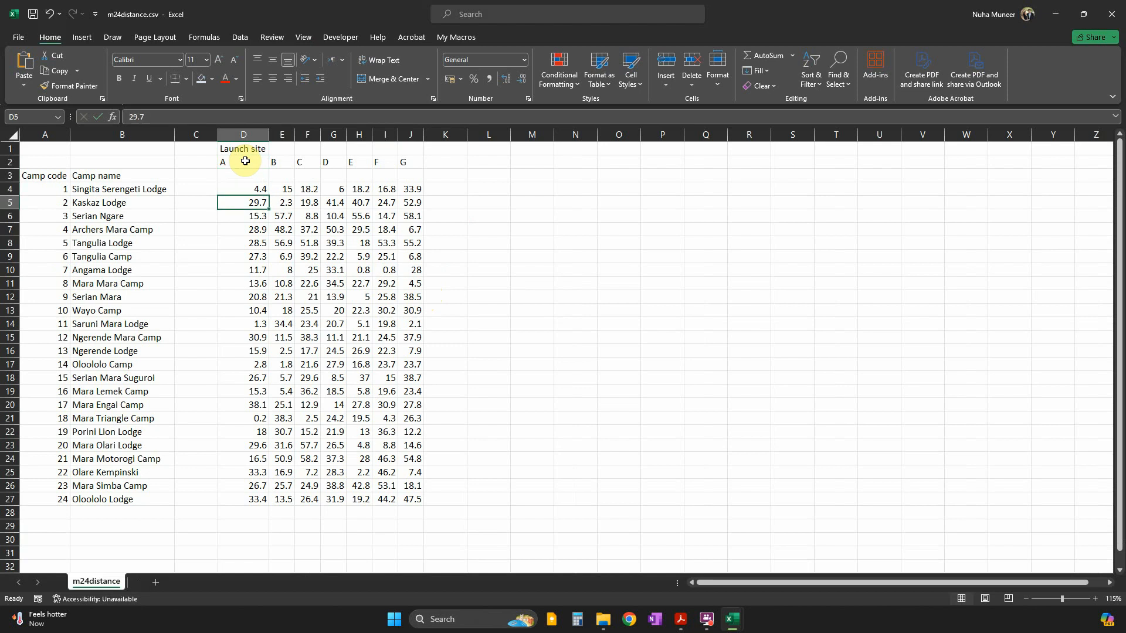
pyautogui.press('Down')
pyautogui.press('Down')
pyautogui.press('Down')
pyautogui.press('Down')
pyautogui.press('Down')
pyautogui.press('Down')
pyautogui.press('Down')
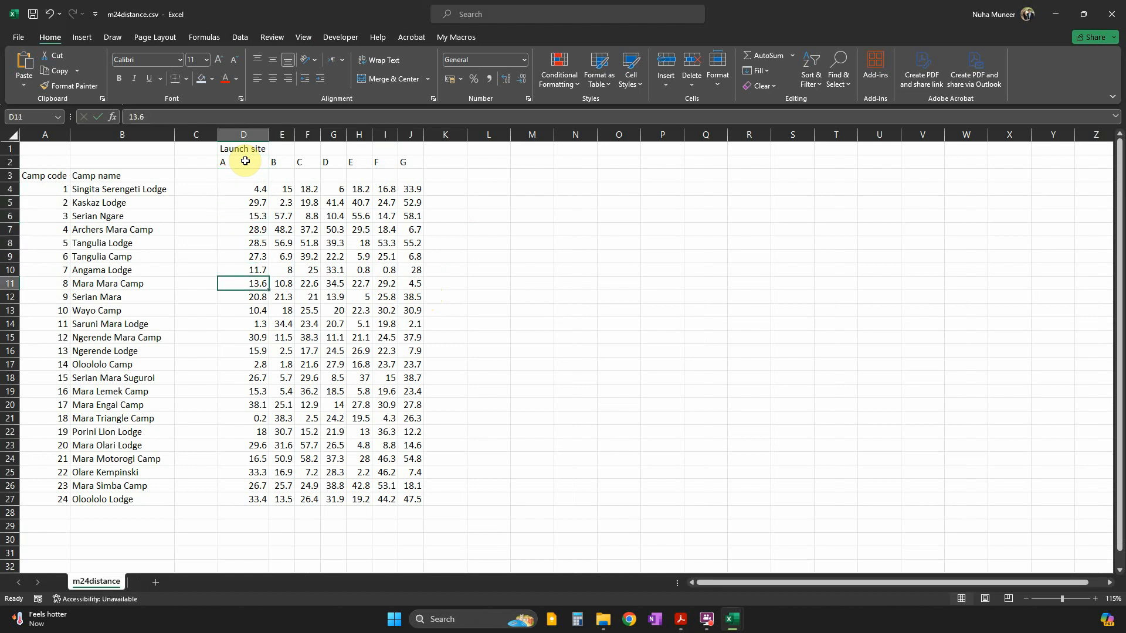
pyautogui.press('Down')
pyautogui.press('Down')
pyautogui.press('Down')
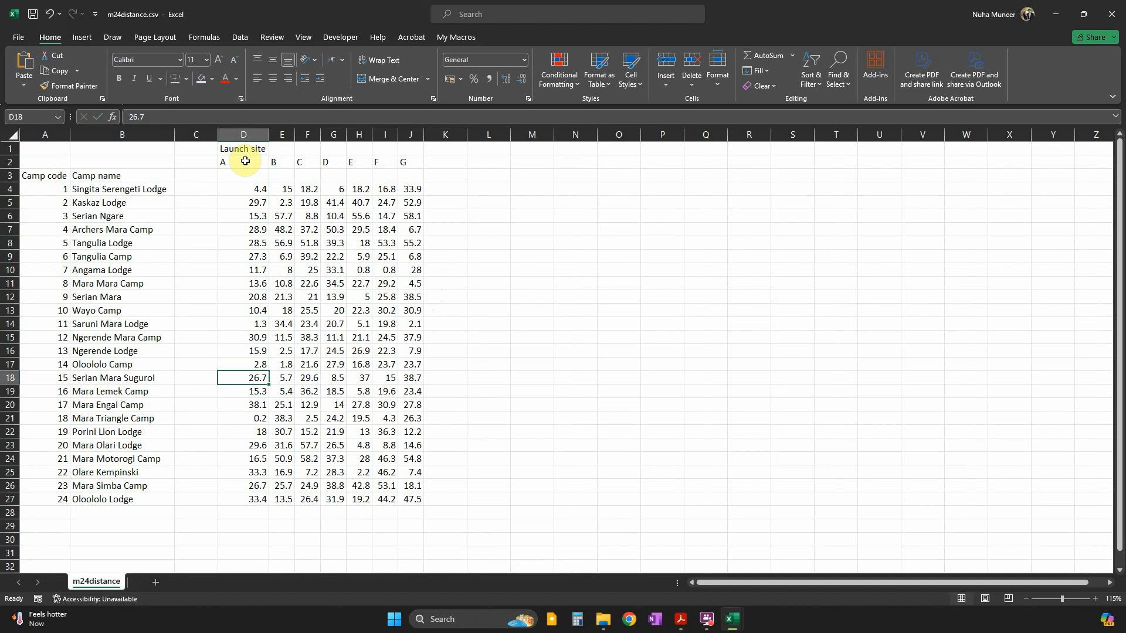
# Compare the B7 distance with cell H18 in m24distance.csv and inspect the table array reference in the HLOOKUP formula
pyautogui.hotkey('alt', 'Tab')
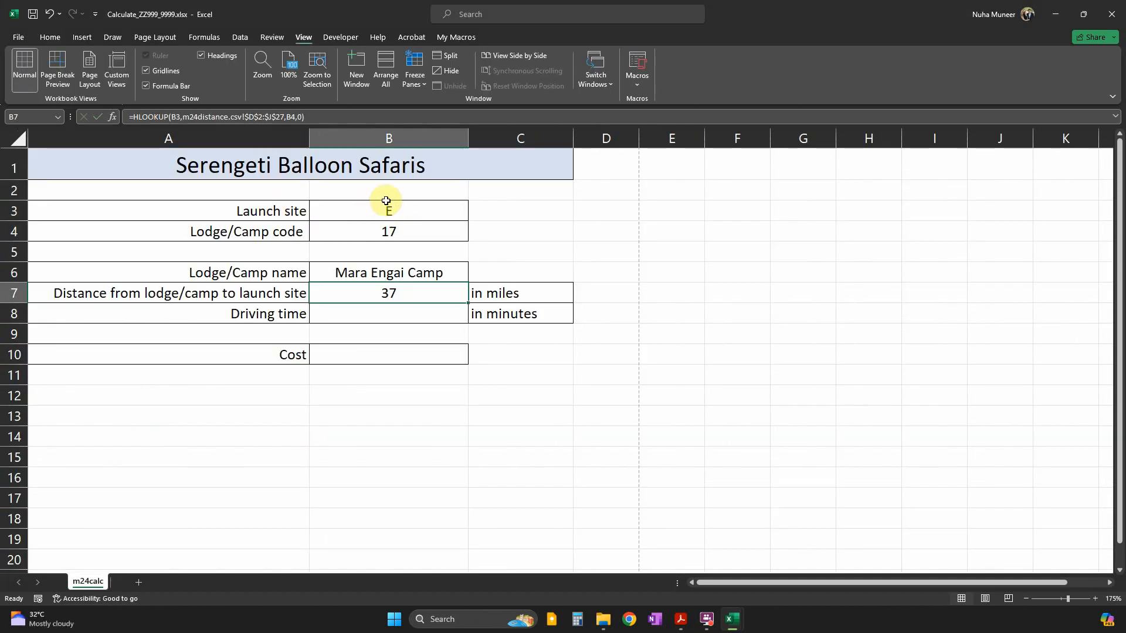
pyautogui.hotkey('alt', 'Tab')
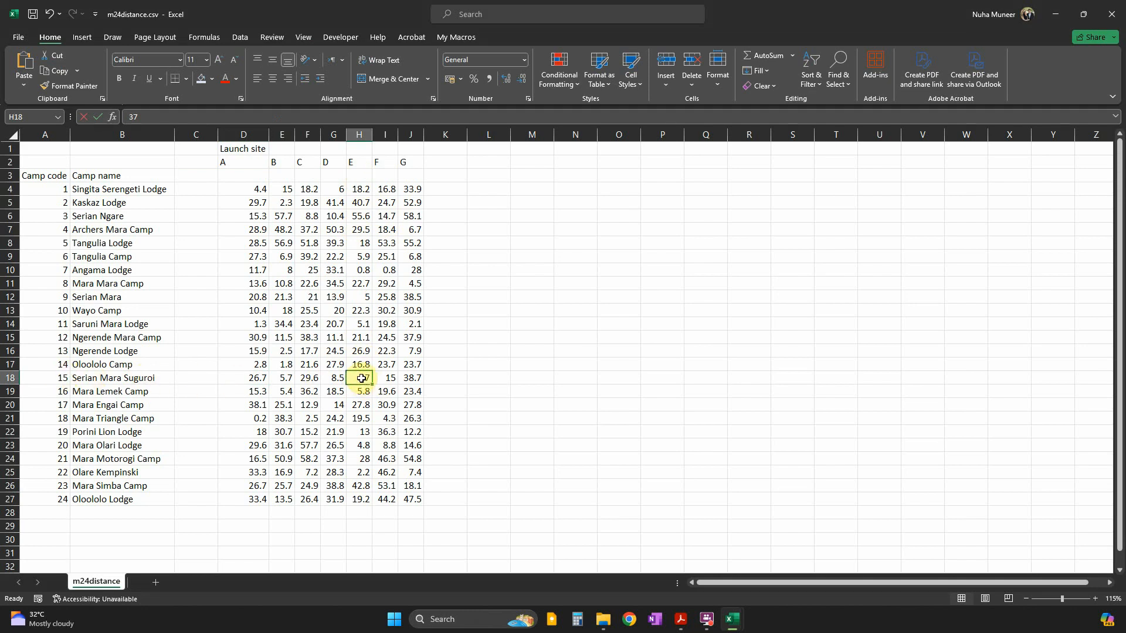
pyautogui.hotkey('alt', 'Tab')
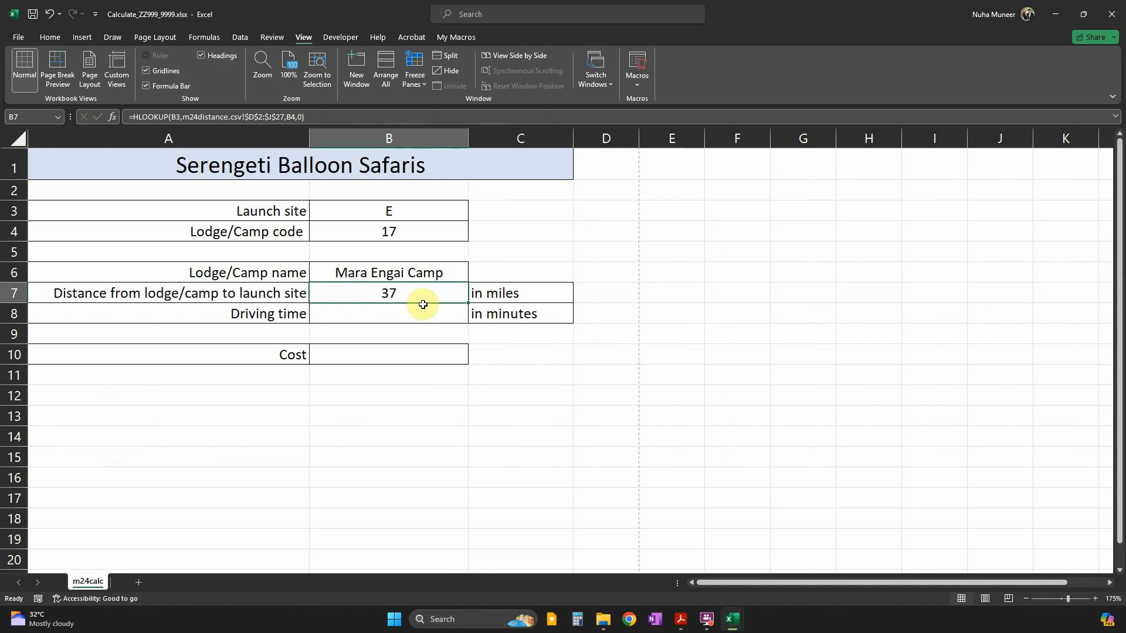
pyautogui.doubleClick(422, 297)
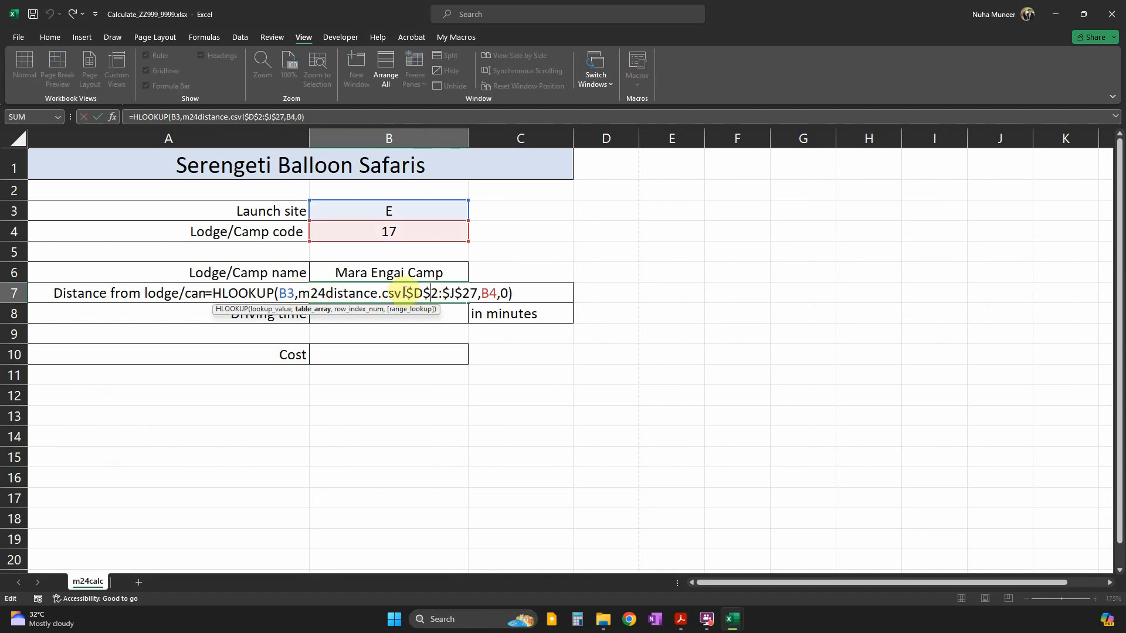
pyautogui.moveTo(297, 292); pyautogui.dragTo(422, 297)
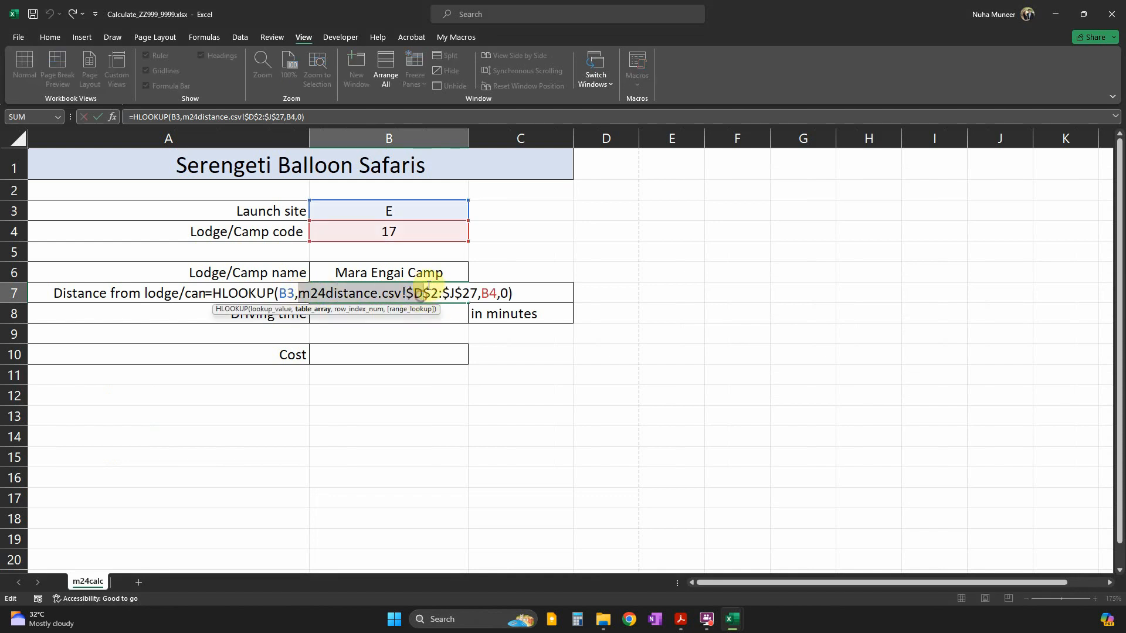
pyautogui.press('Escape')
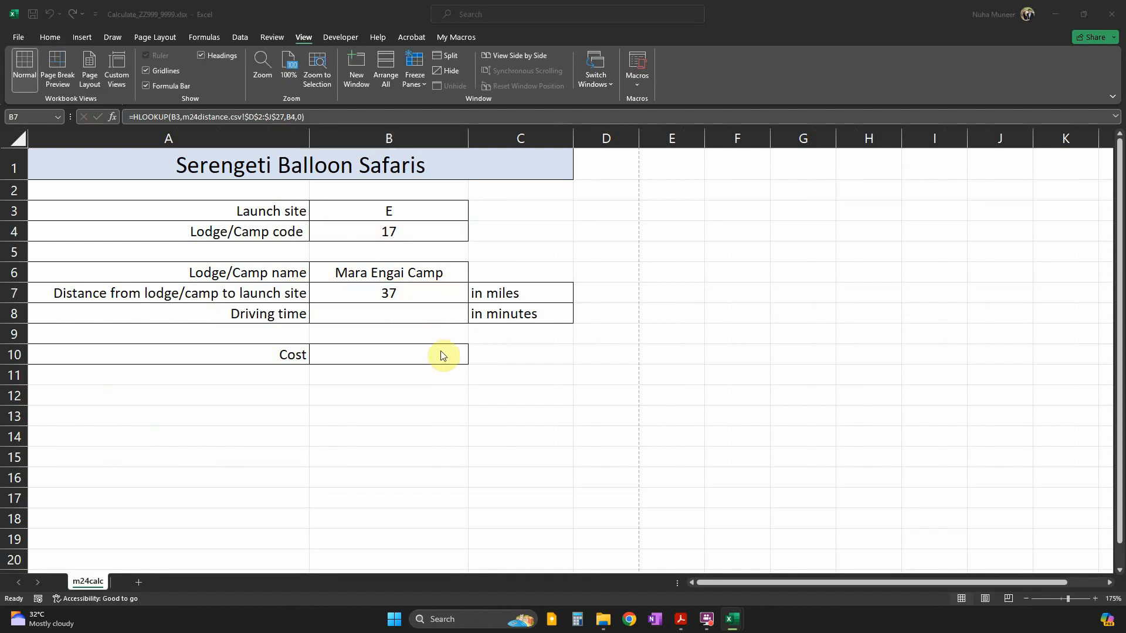
# Trace the camp code 17 row across to launch site E in m24distance.csv and compare cells H18 and H20
pyautogui.hotkey('alt', 'Tab')
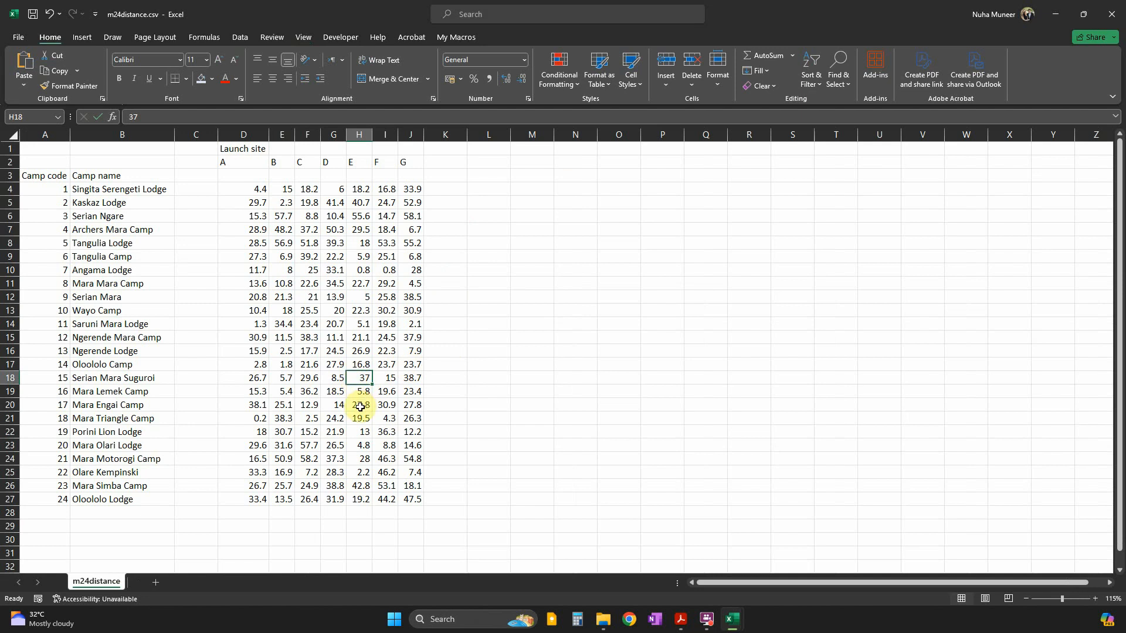
pyautogui.moveTo(25, 411); pyautogui.dragTo(360, 407)
pyautogui.hotkey('alt', 'Tab')
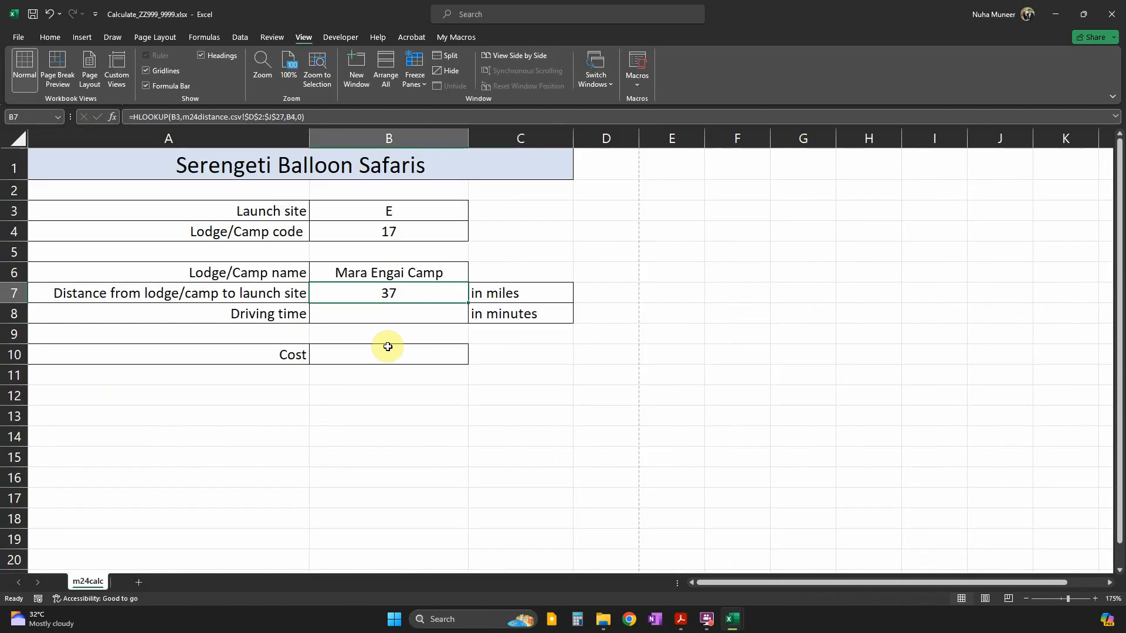
pyautogui.hotkey('alt', 'Tab')
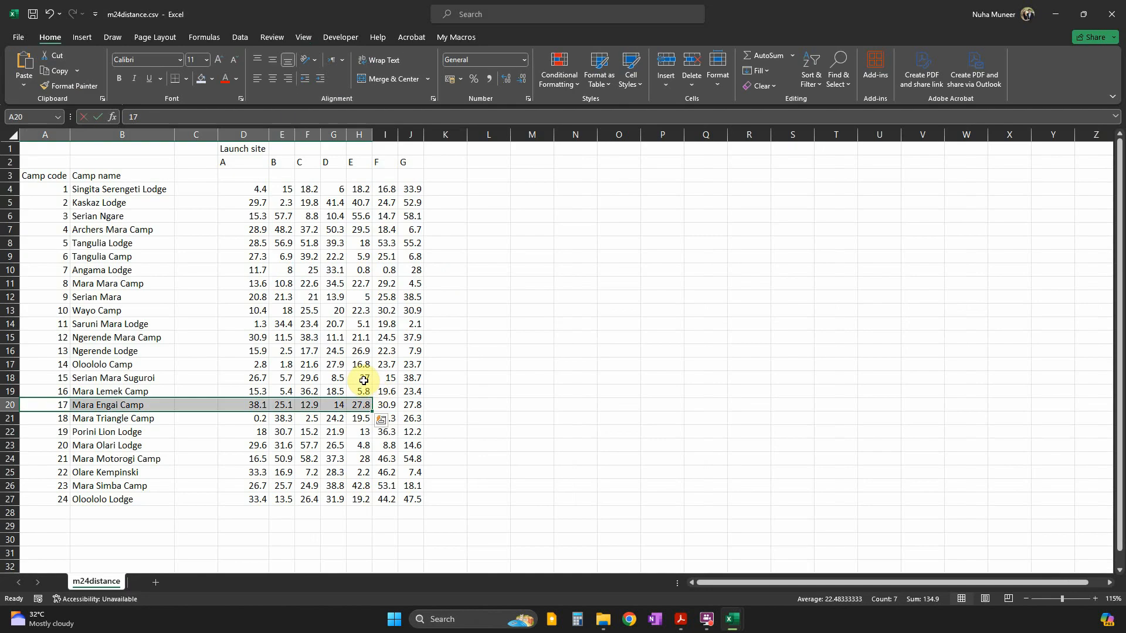
pyautogui.click(364, 381)
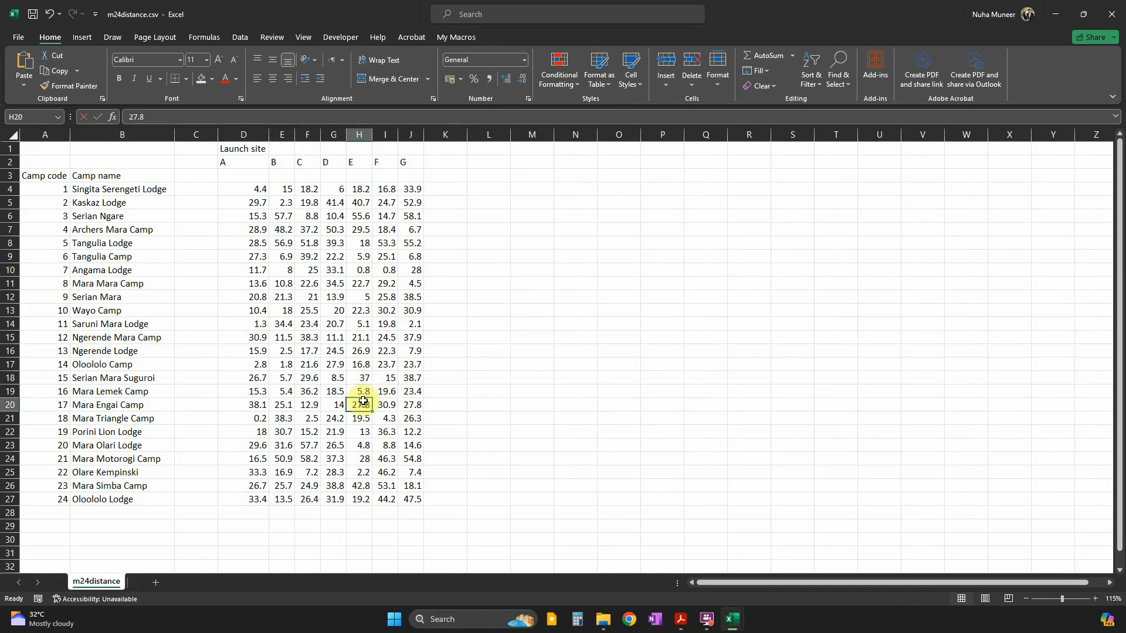
# Change the row index in the B7 HLOOKUP formula to B4+2
pyautogui.hotkey('alt', 'Tab')
pyautogui.doubleClick(394, 295)
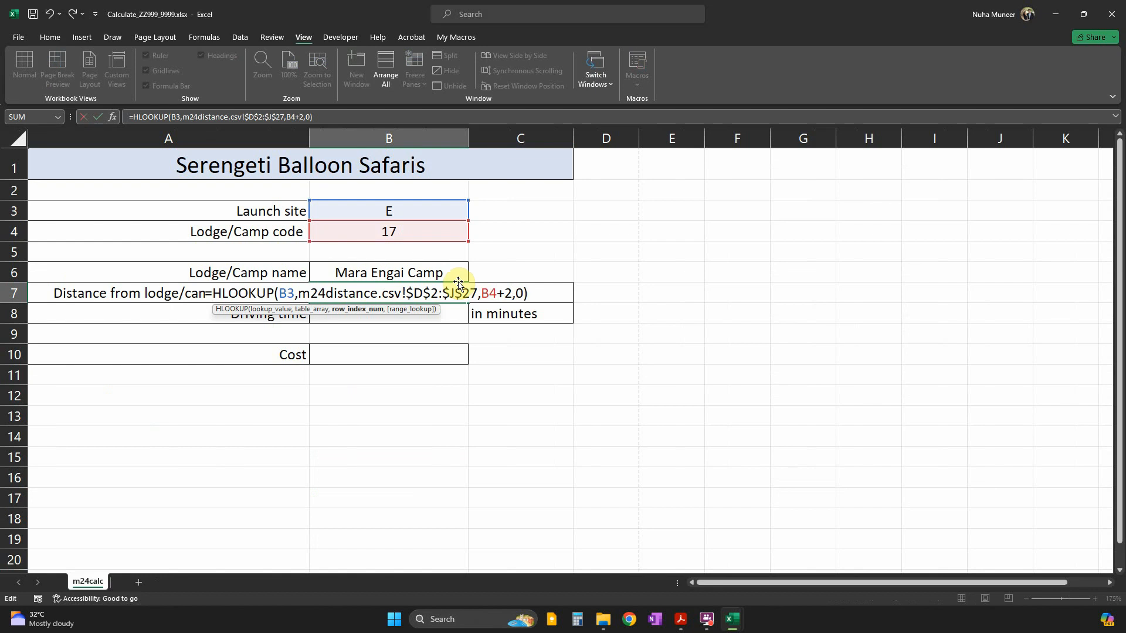
pyautogui.press('Return')
pyautogui.click(401, 294)
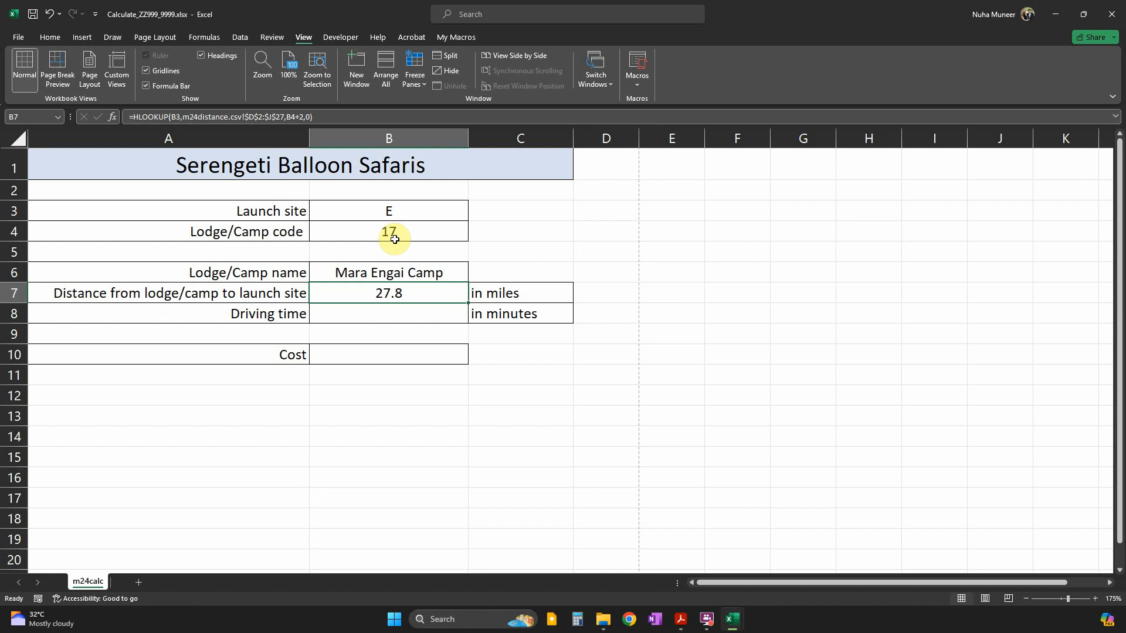
# Check the B7 distance against the camp code 17 and launch site E entry in m24distance.csv
pyautogui.hotkey('alt', 'Tab')
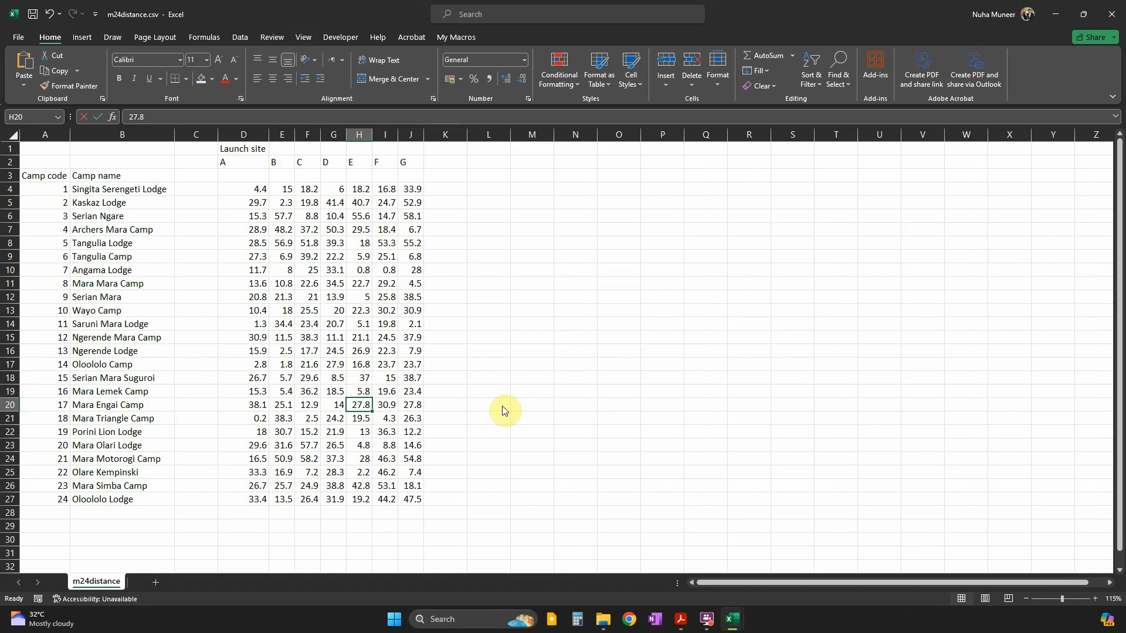
pyautogui.hotkey('alt', 'Tab')
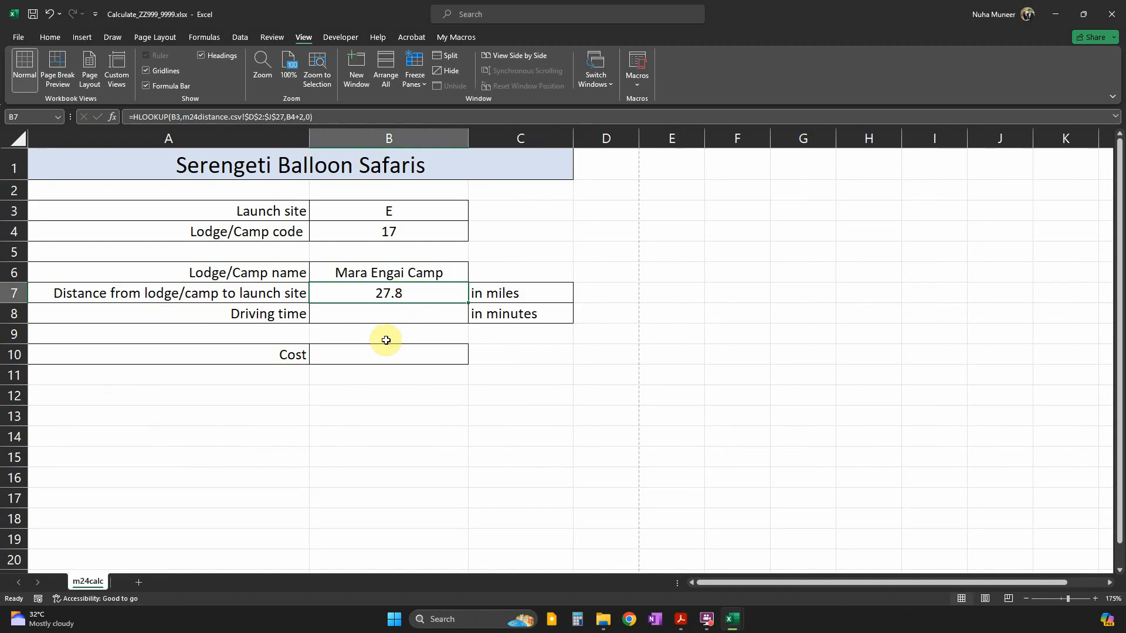
pyautogui.click(398, 212)
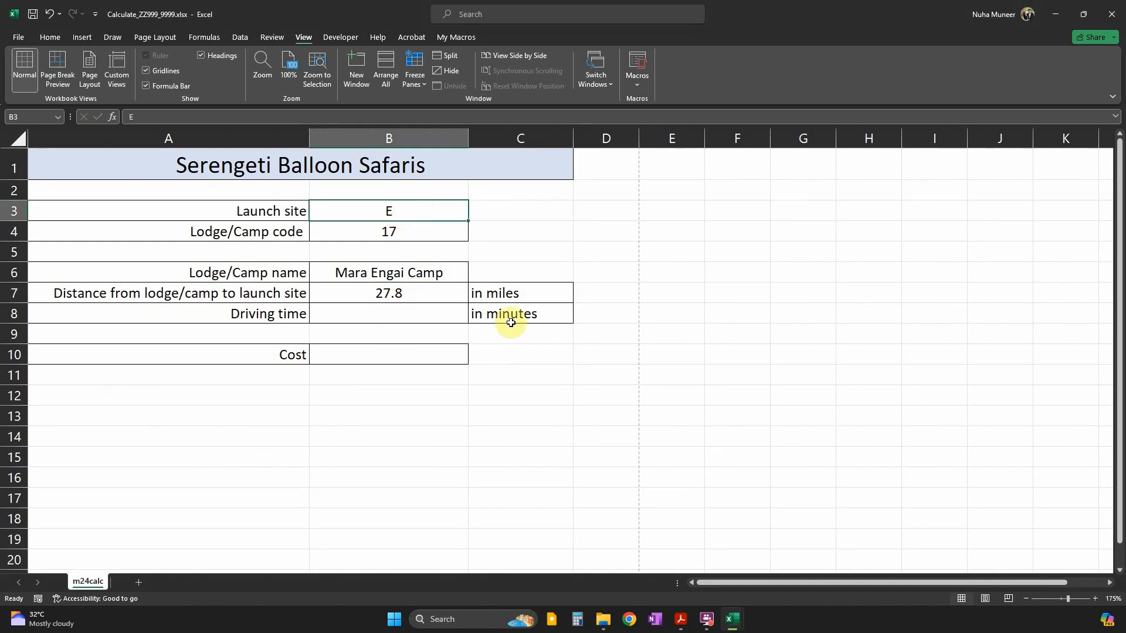
pyautogui.hotkey('alt', 'Tab')
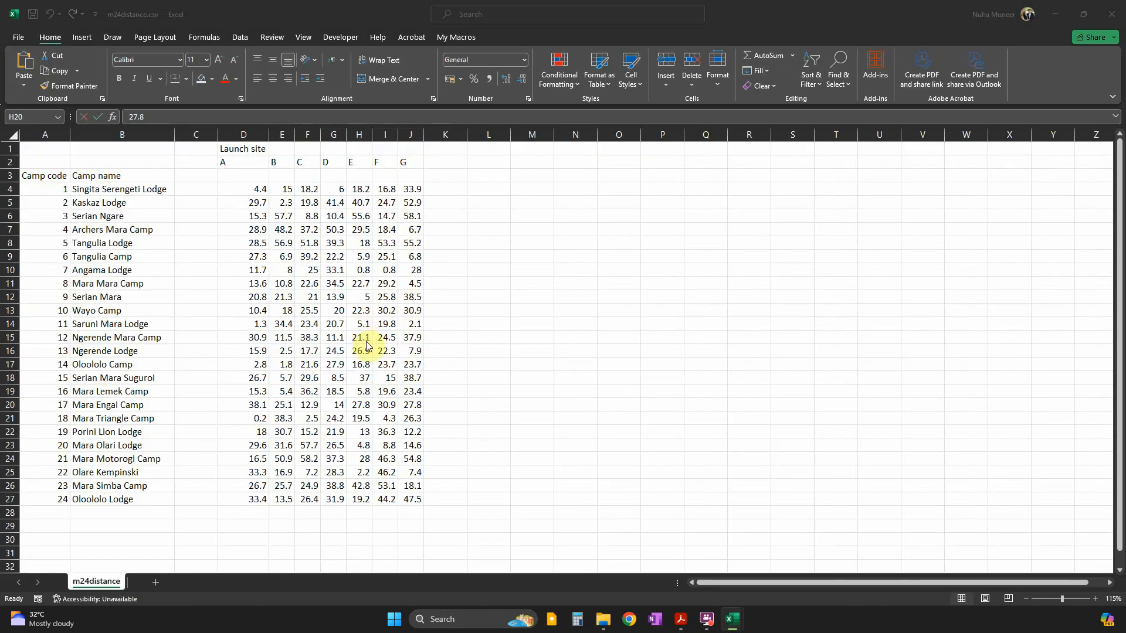
pyautogui.hotkey('alt', 'Tab')
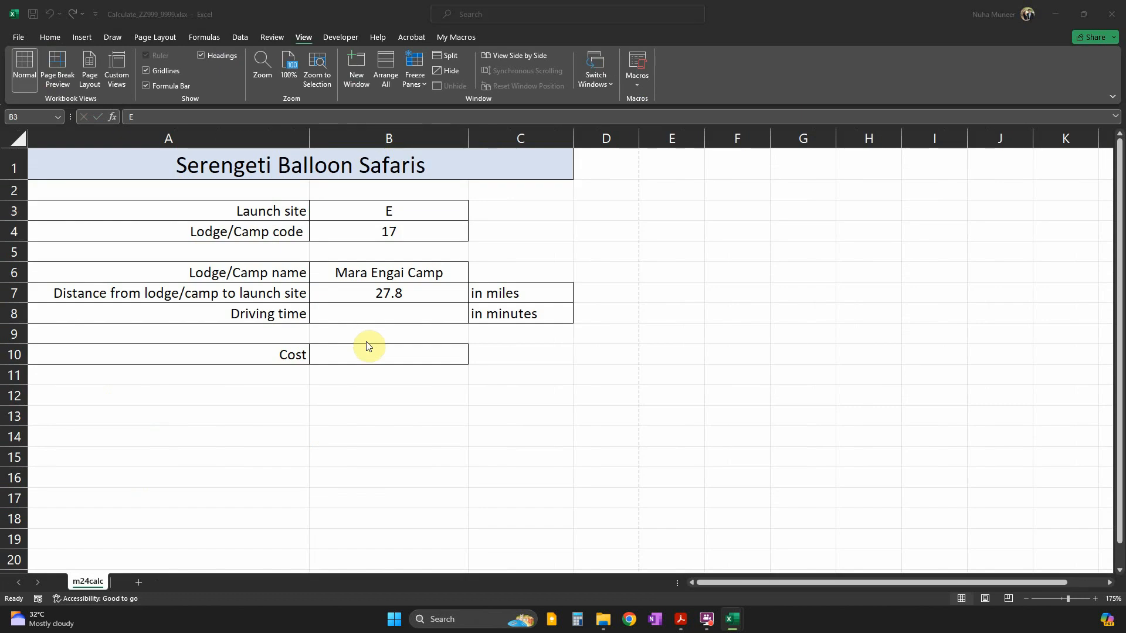
# Switch to the question paper PDF, highlight "B8" and underline "in minutes" in question 14
pyautogui.hotkey('alt', 'Tab')
pyautogui.scroll(-1, 410, 410)
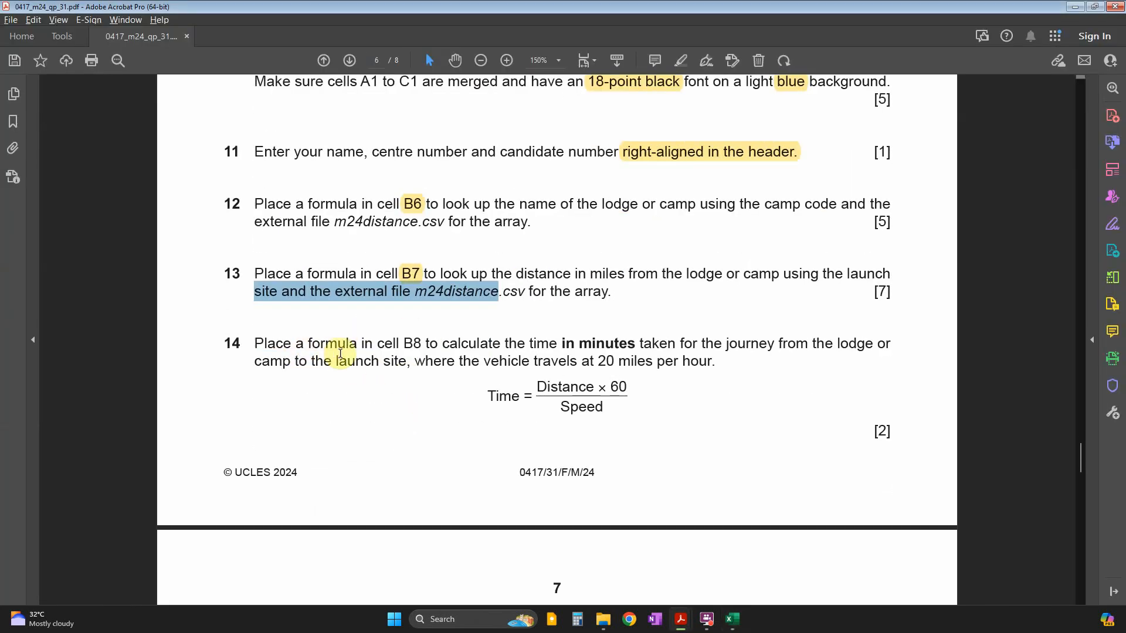
pyautogui.doubleClick(412, 344)
pyautogui.click(431, 320)
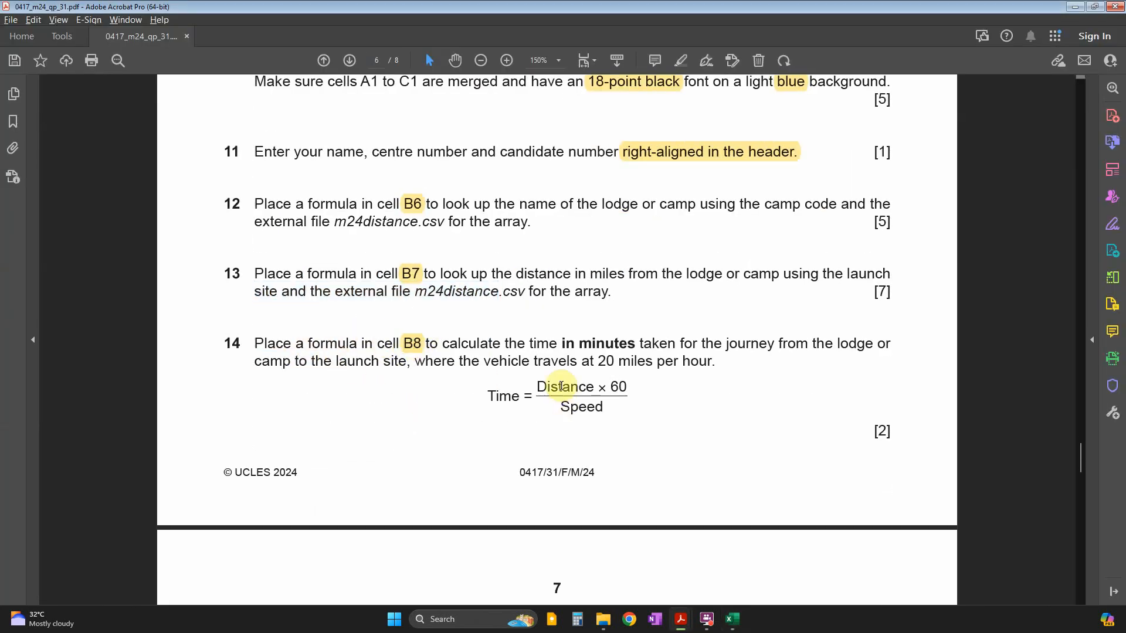
pyautogui.moveTo(565, 343); pyautogui.dragTo(635, 344)
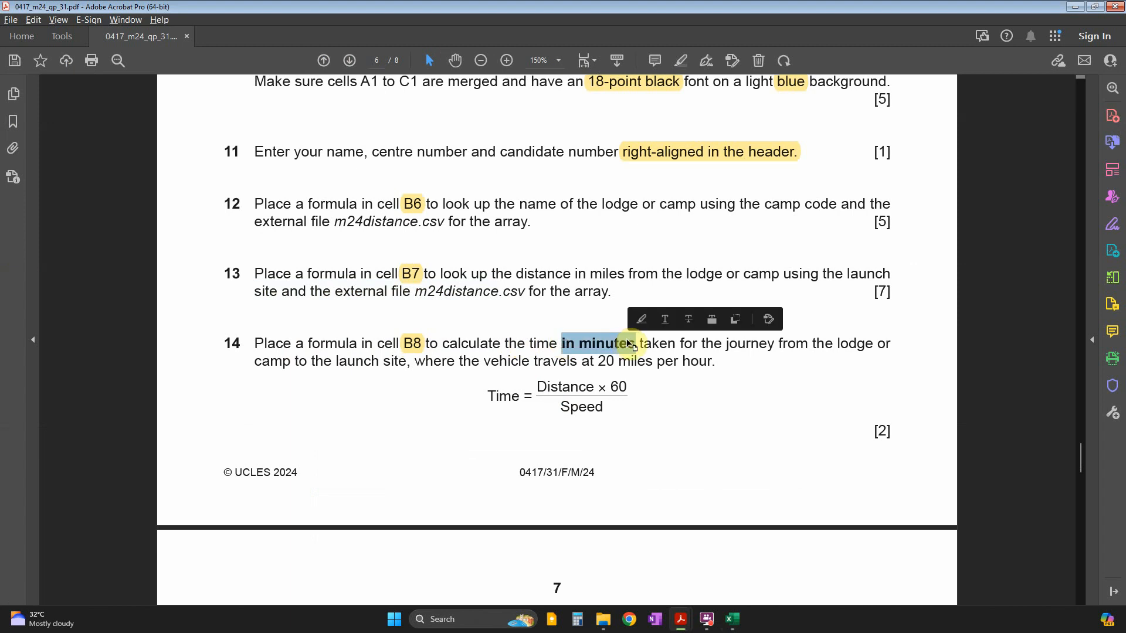
pyautogui.click(659, 322)
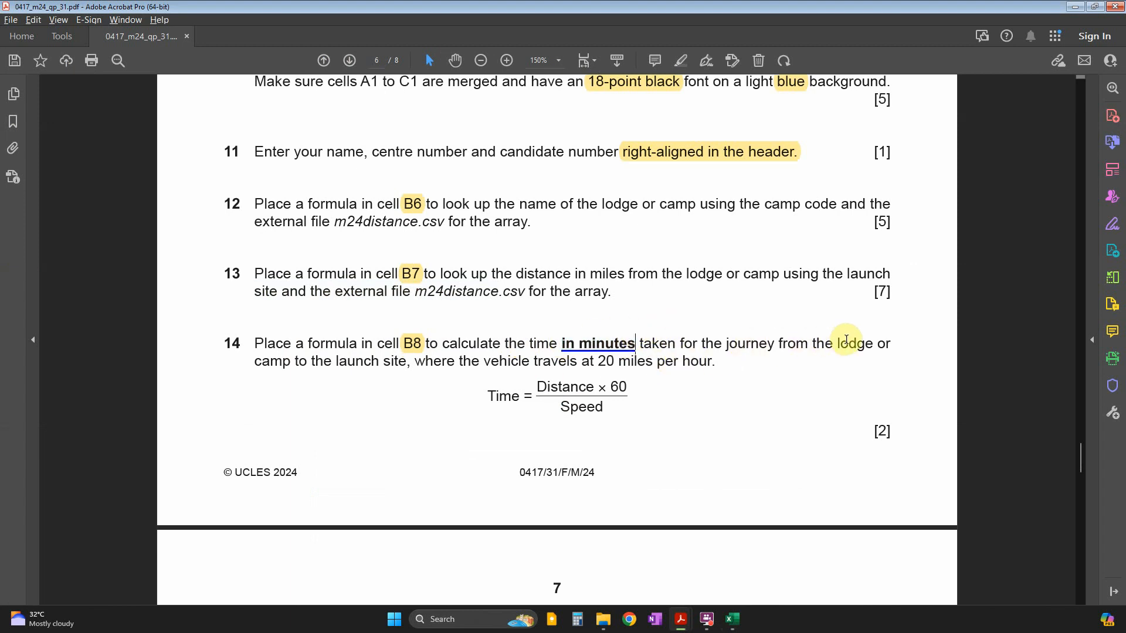
# Highlight the speed "20 miles per hour." in question 14 of the question paper
pyautogui.moveTo(336, 361); pyautogui.dragTo(406, 362)
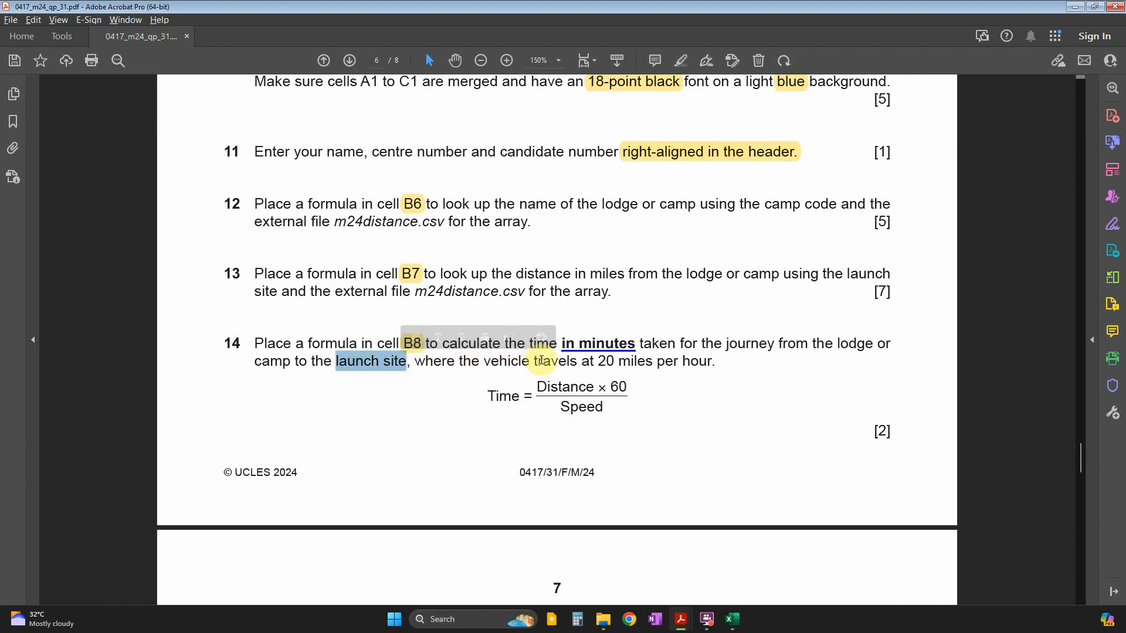
pyautogui.moveTo(535, 362); pyautogui.dragTo(716, 362)
pyautogui.click(597, 364)
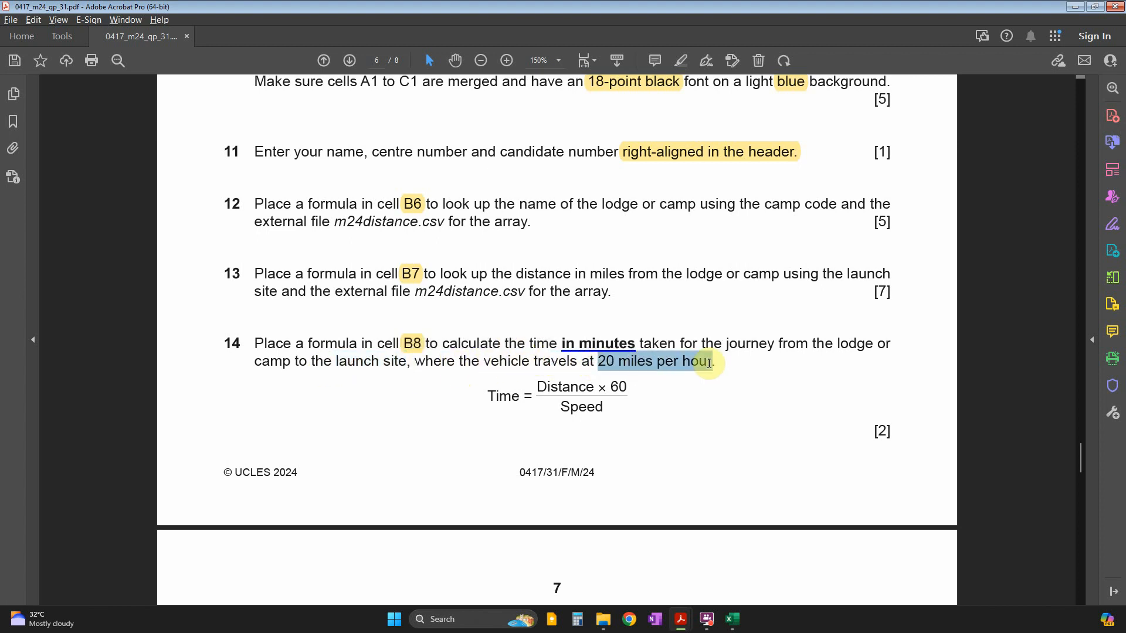
pyautogui.click(725, 334)
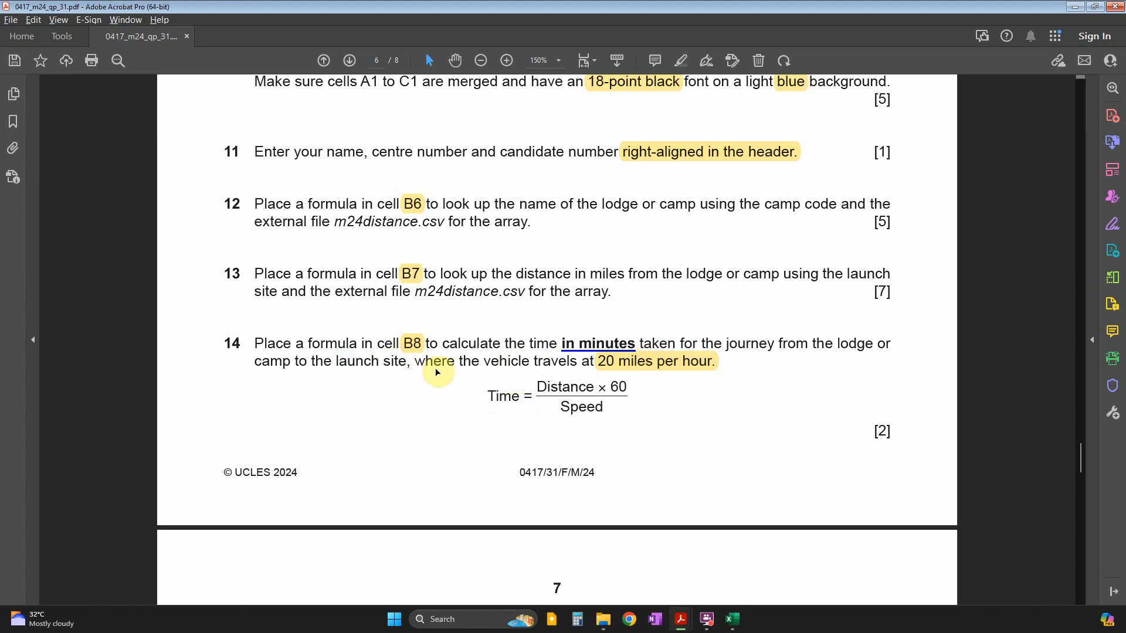
# Match each term of question 14's time formula to its source: the distance in worksheet cell B7 and the stated vehicle speed
pyautogui.doubleClick(497, 396)
pyautogui.doubleClick(578, 392)
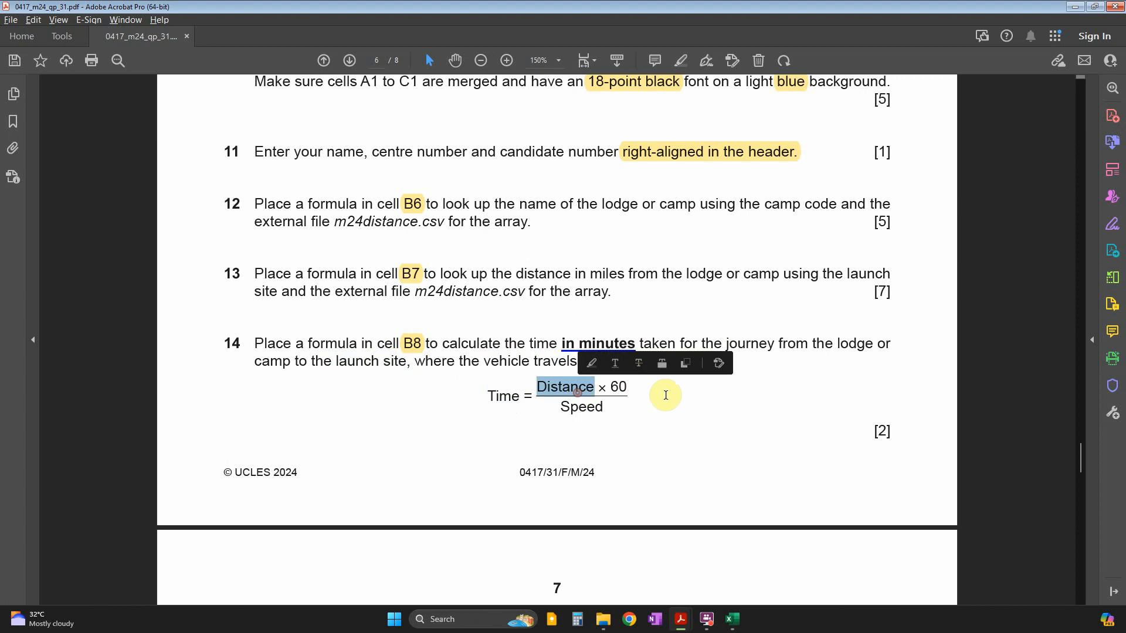
pyautogui.click(677, 406)
pyautogui.hotkey('alt', 'Tab')
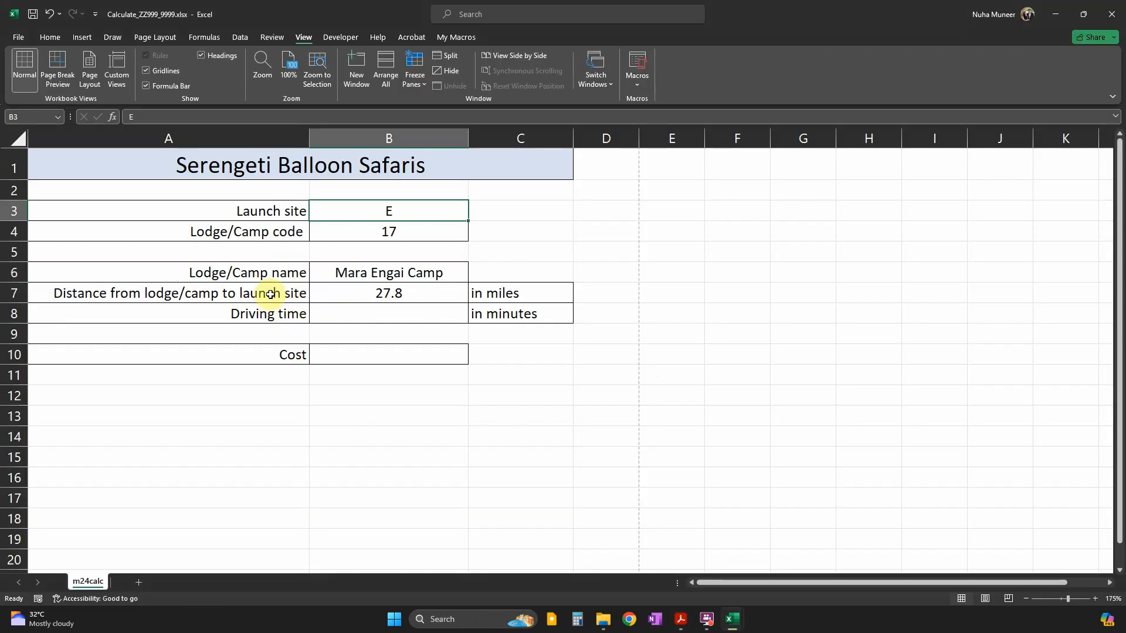
pyautogui.click(337, 295)
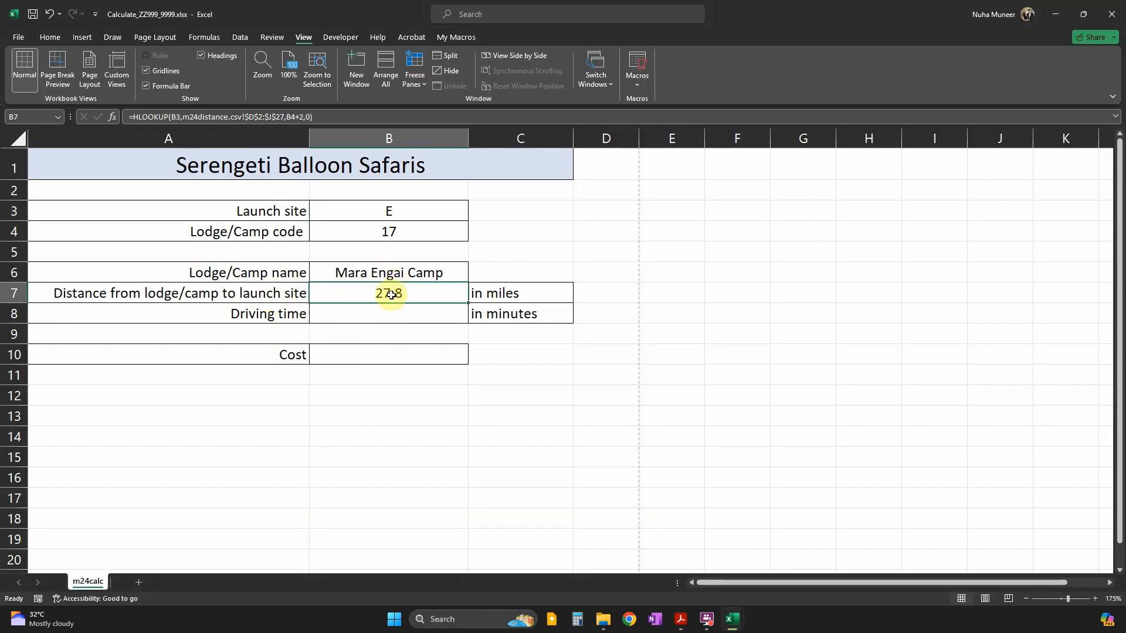
pyautogui.hotkey('alt', 'Tab')
pyautogui.moveTo(608, 388)
pyautogui.mouseDown()
pyautogui.moveTo(622, 388)
pyautogui.moveTo(611, 387)
pyautogui.mouseUp()
pyautogui.click(587, 411)
pyautogui.doubleClick(587, 411)
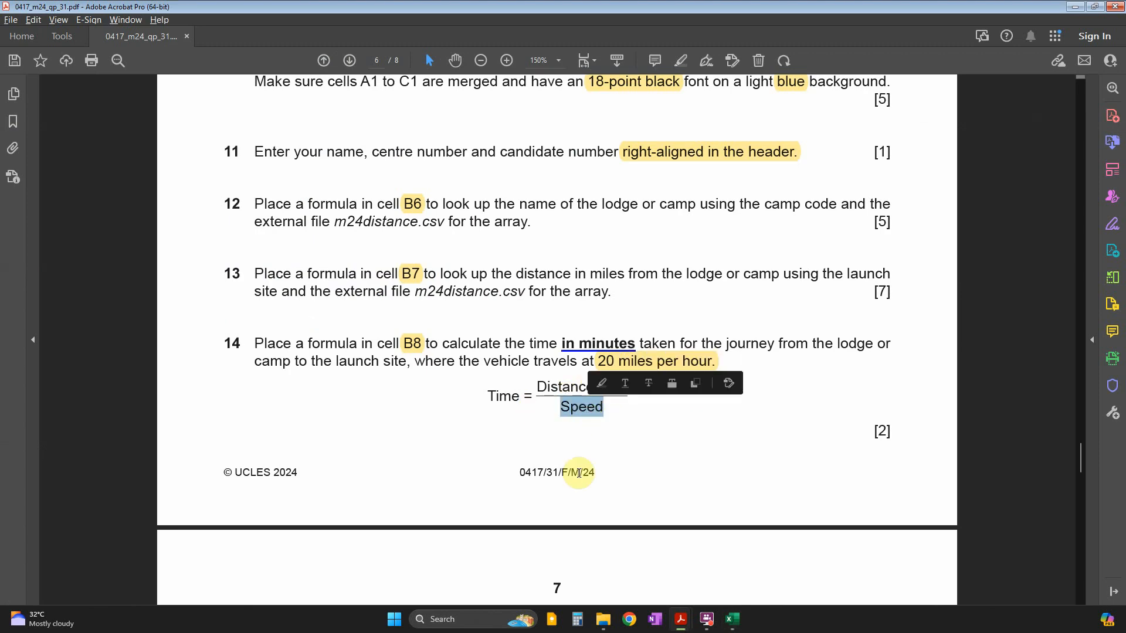
pyautogui.click(611, 367)
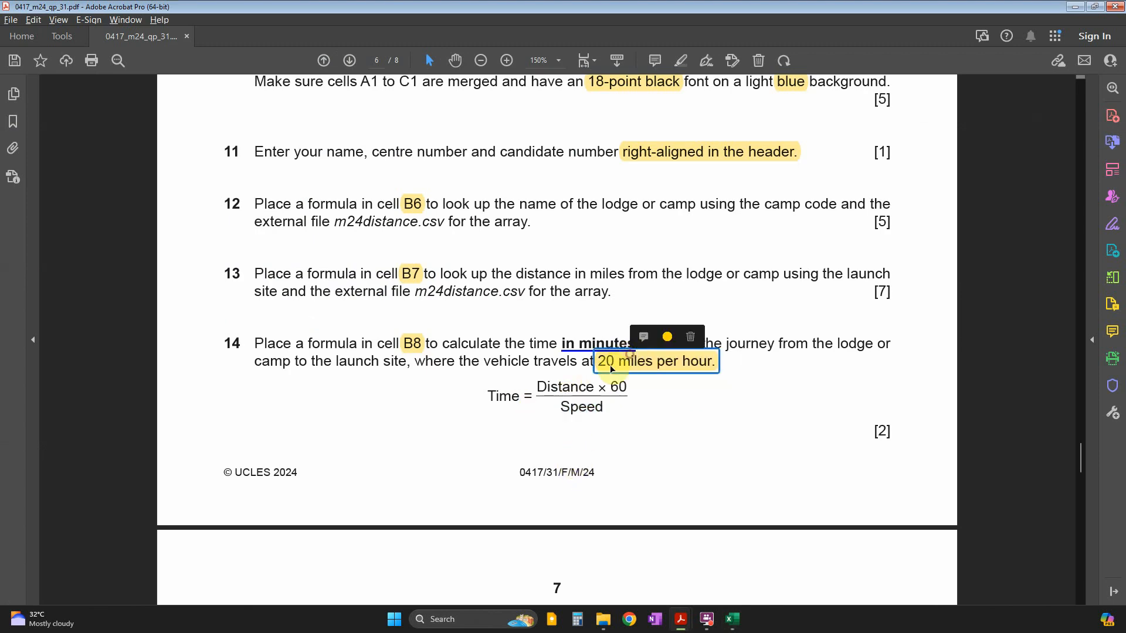
# Switch to the Excel calculation sheet and try to enter =B7*60) as the driving time formula in B8
pyautogui.hotkey('alt', 'Tab')
pyautogui.click(354, 317)
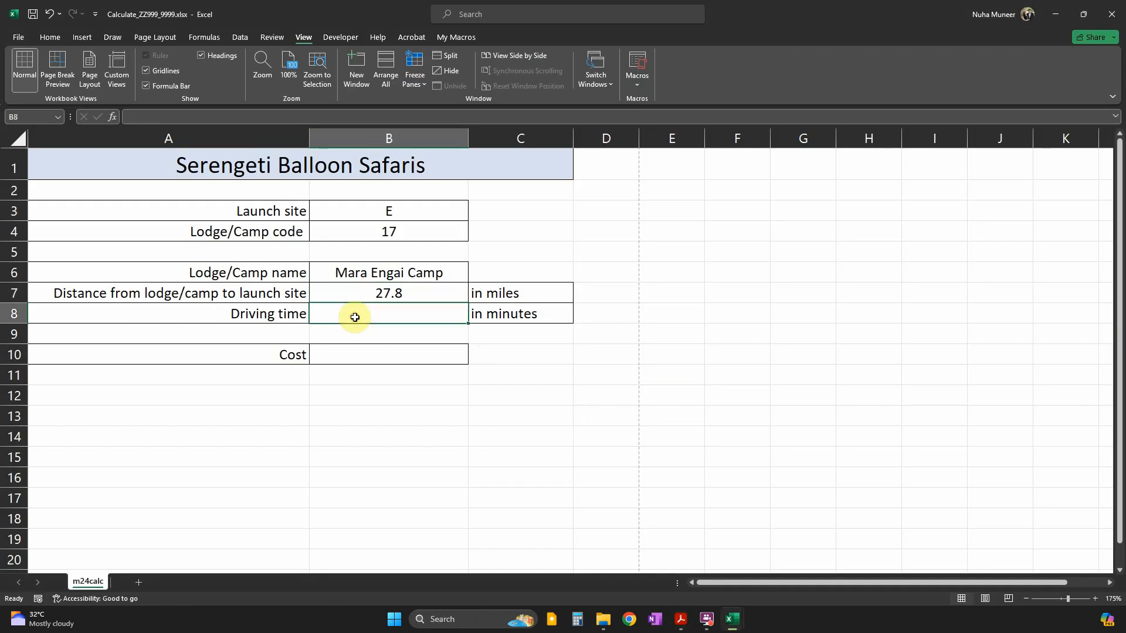
pyautogui.write('=')
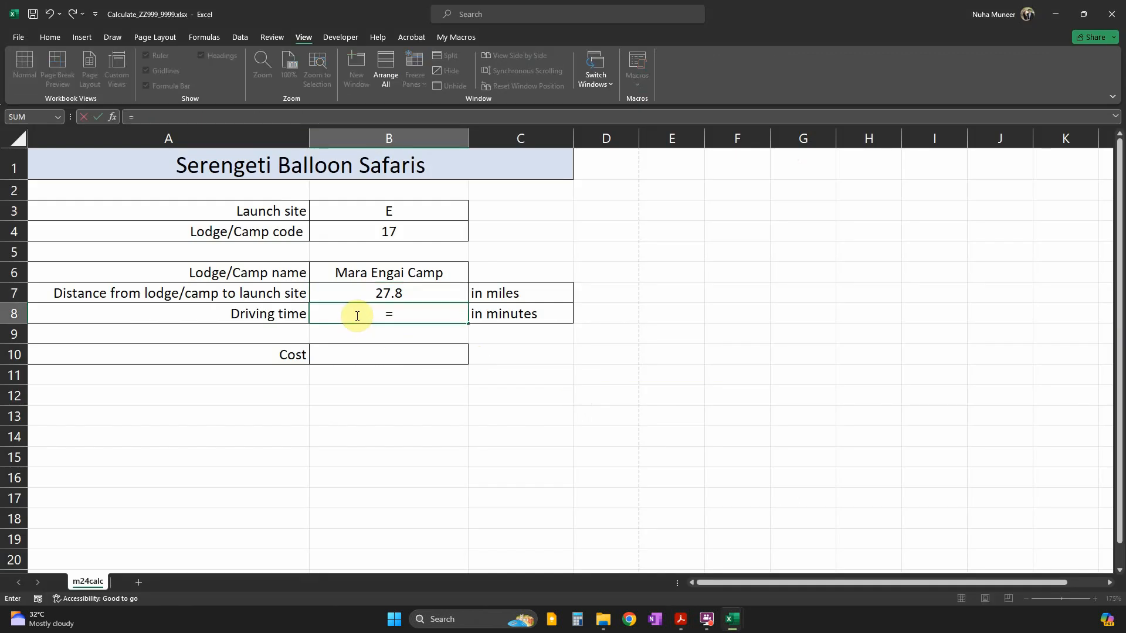
pyautogui.click(379, 292)
pyautogui.hotkey('alt', 'Tab')
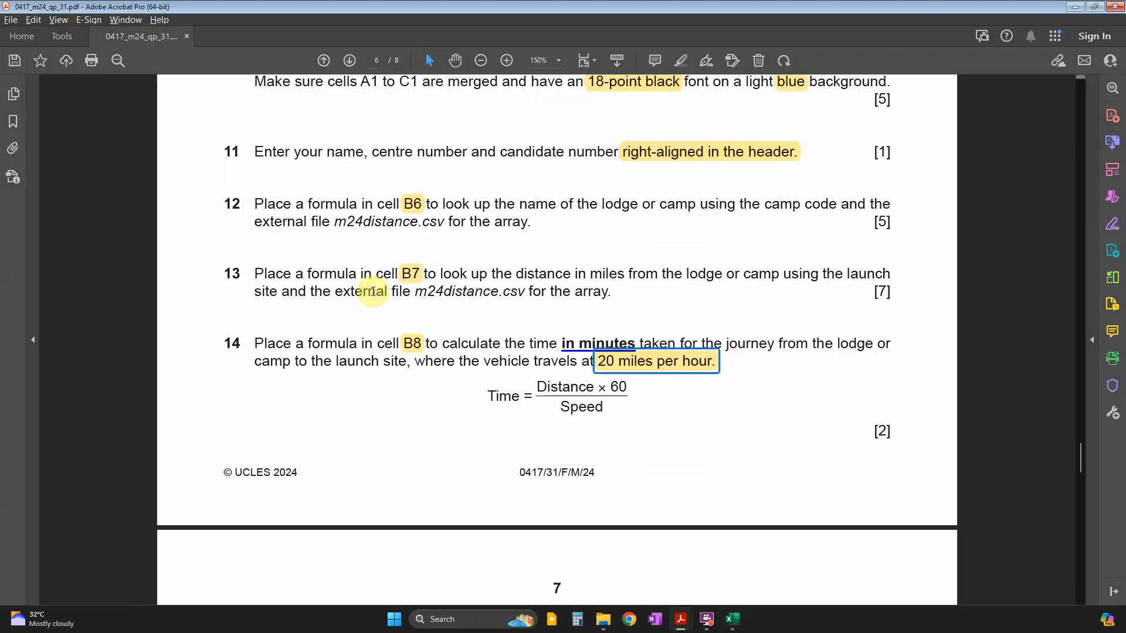
pyautogui.hotkey('alt', 'Tab')
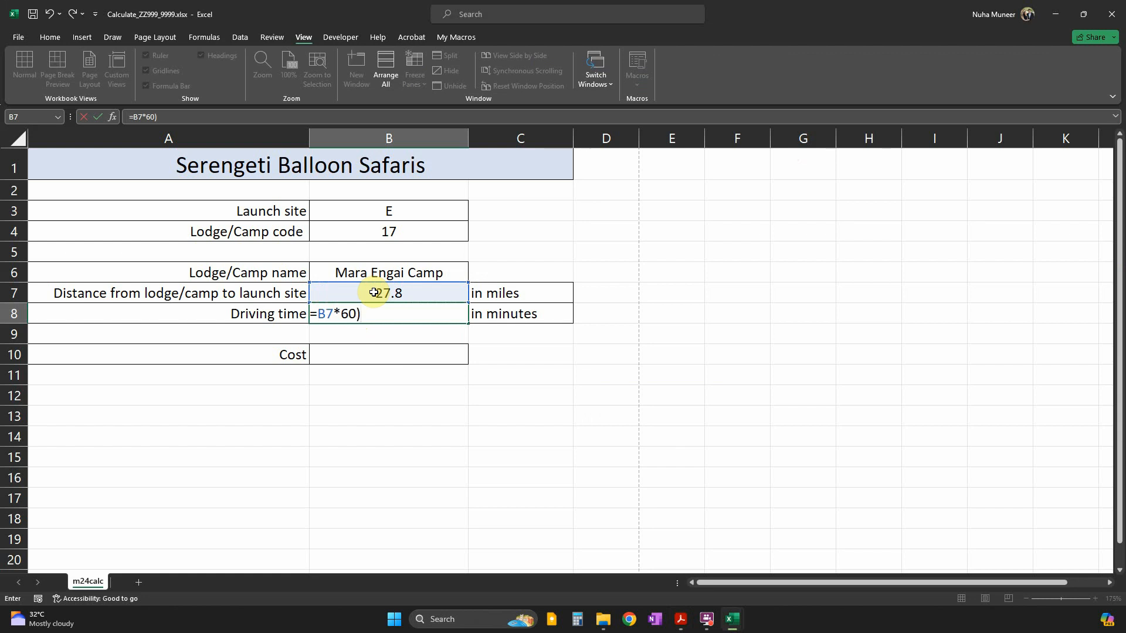
pyautogui.press('Return')
pyautogui.click(592, 353)
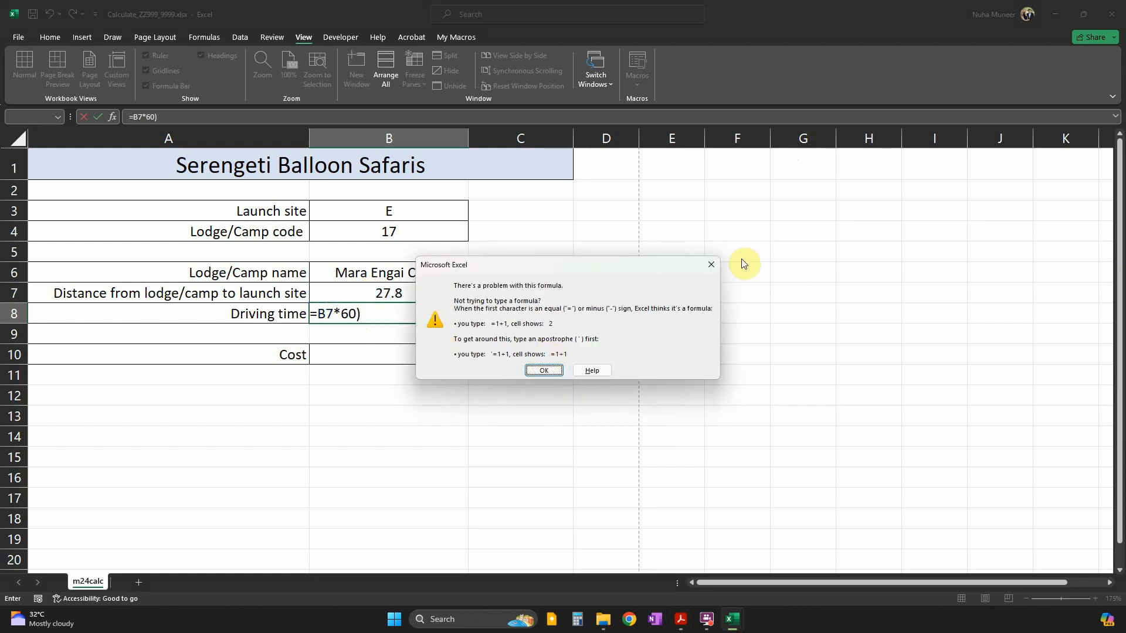
pyautogui.click(713, 264)
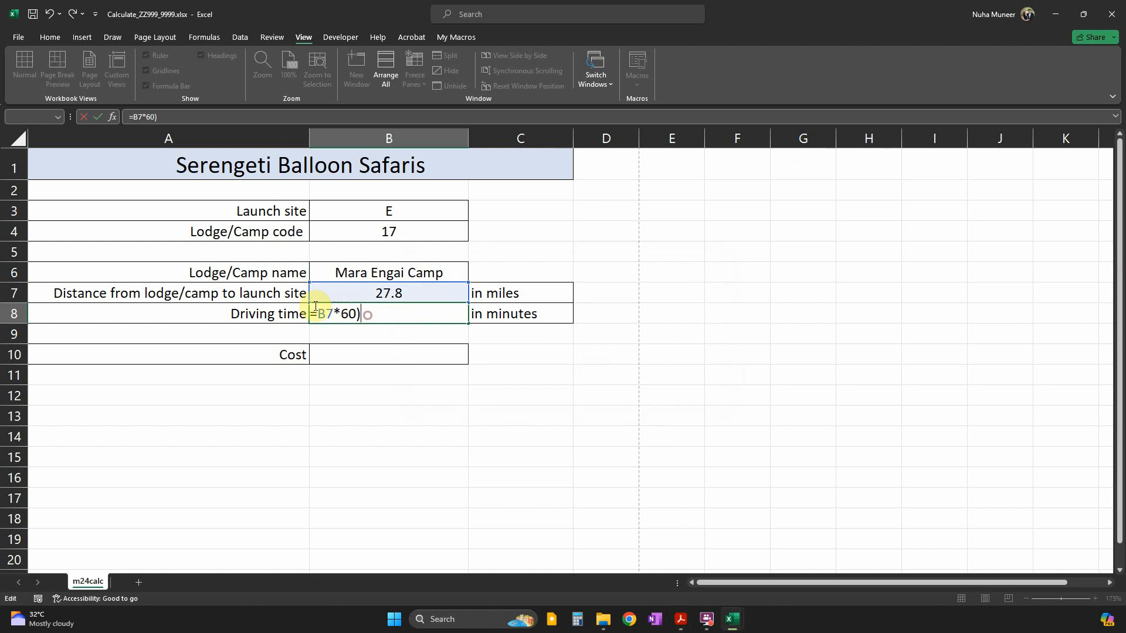
# Replace the stray closing bracket with a division by 20, entering the B8 driving time formula as =B7*60/20
pyautogui.click(383, 306)
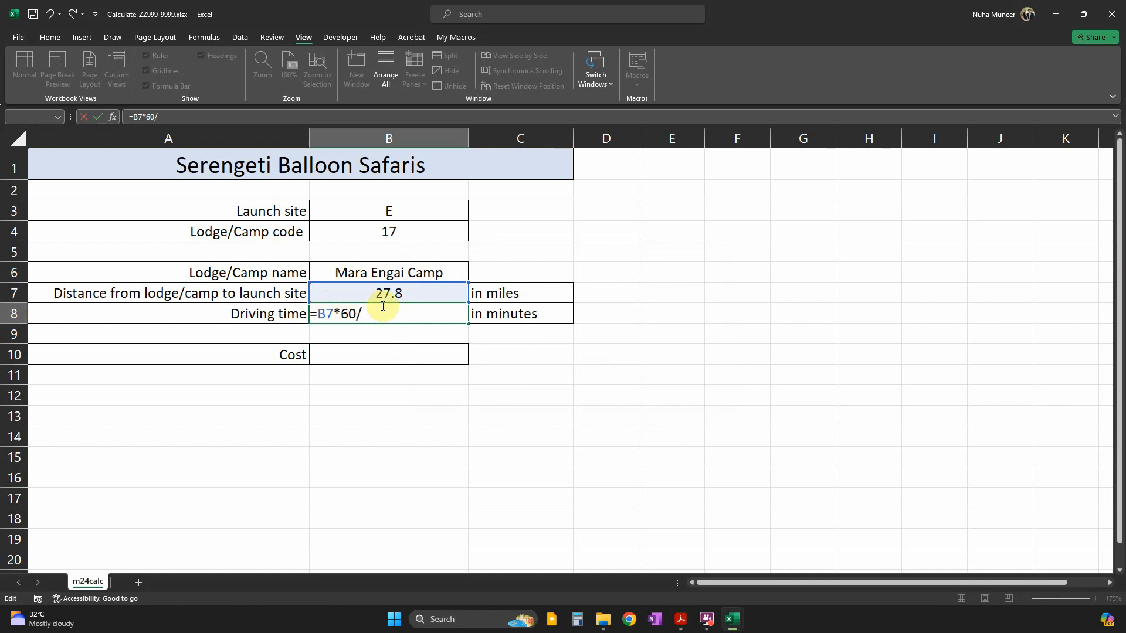
pyautogui.hotkey('alt', 'Tab')
pyautogui.hotkey('alt', 'Tab')
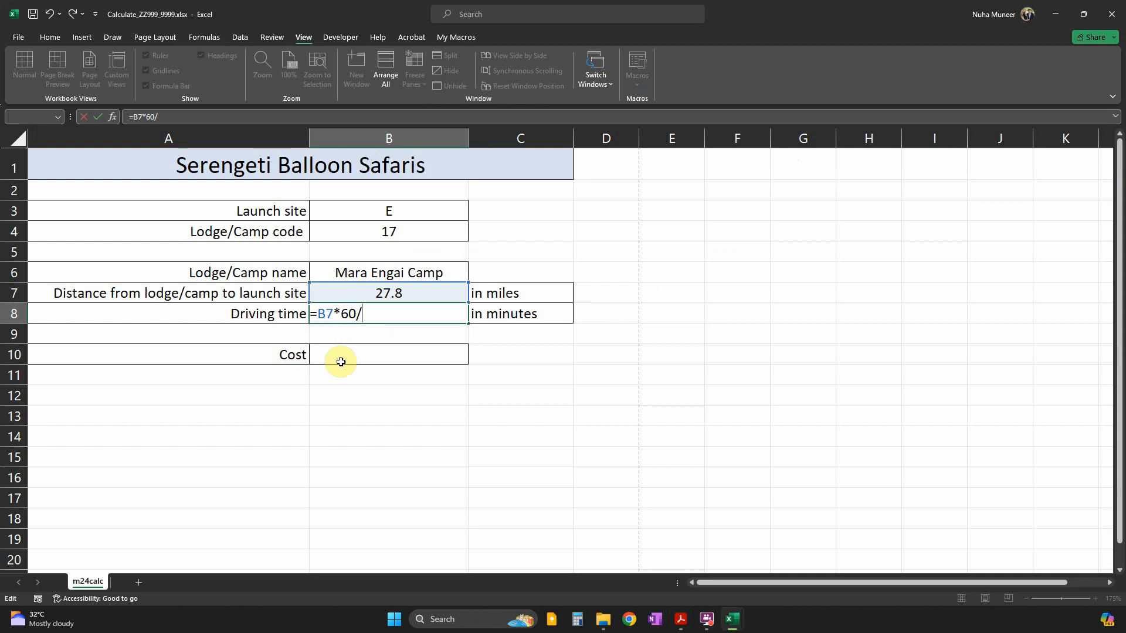
pyautogui.write('2')
pyautogui.hotkey('alt', 'Tab')
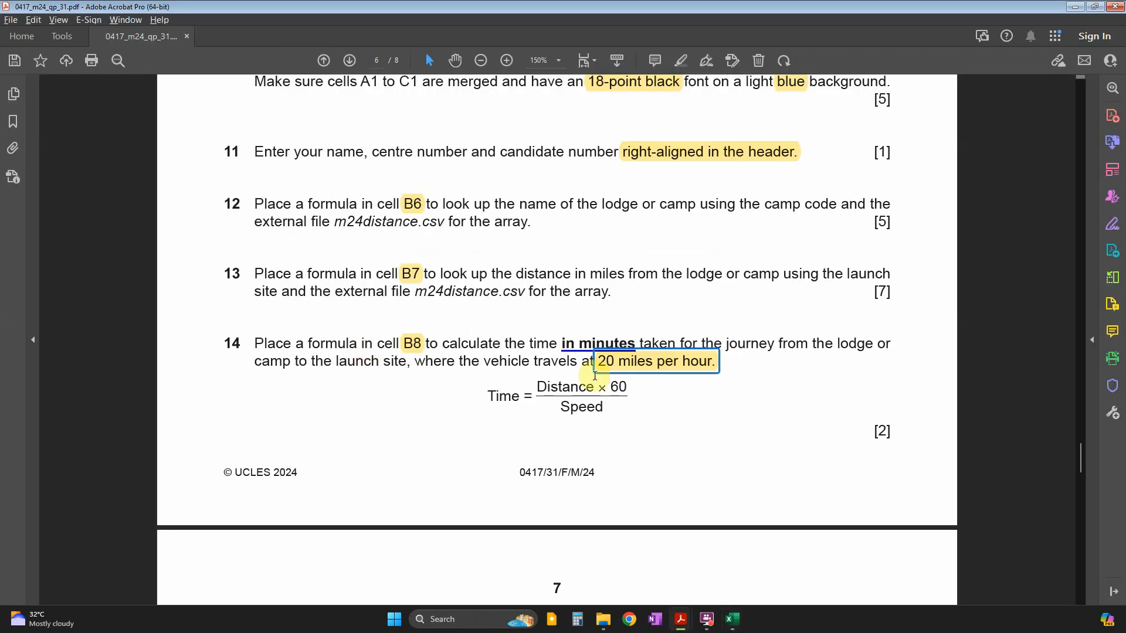
pyautogui.hotkey('alt', 'Tab')
pyautogui.write('0')
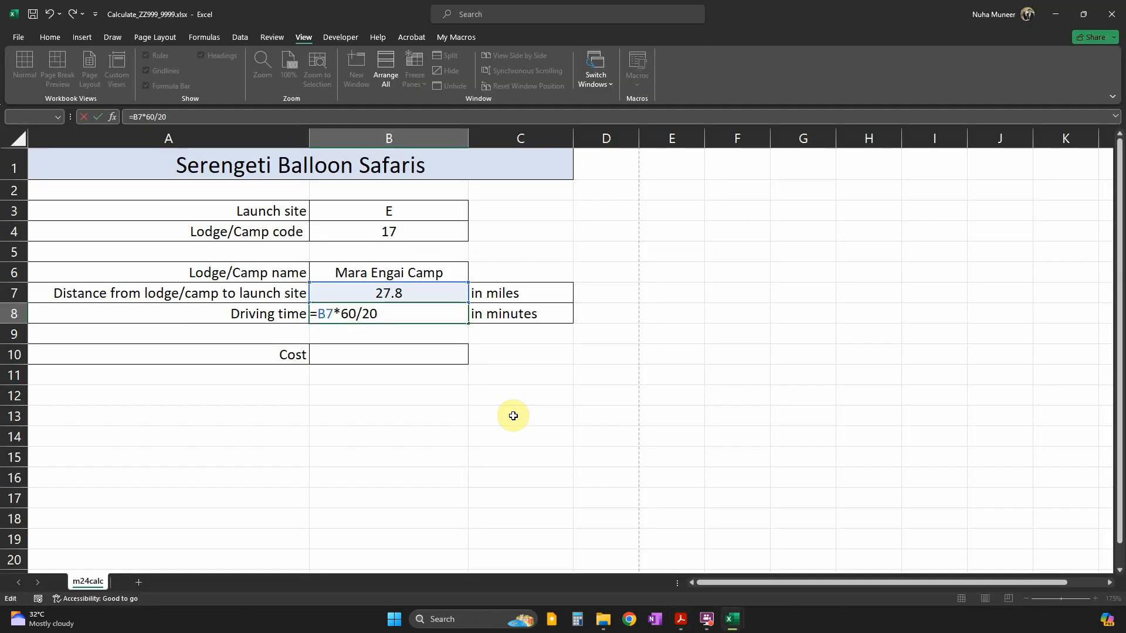
pyautogui.press('Return')
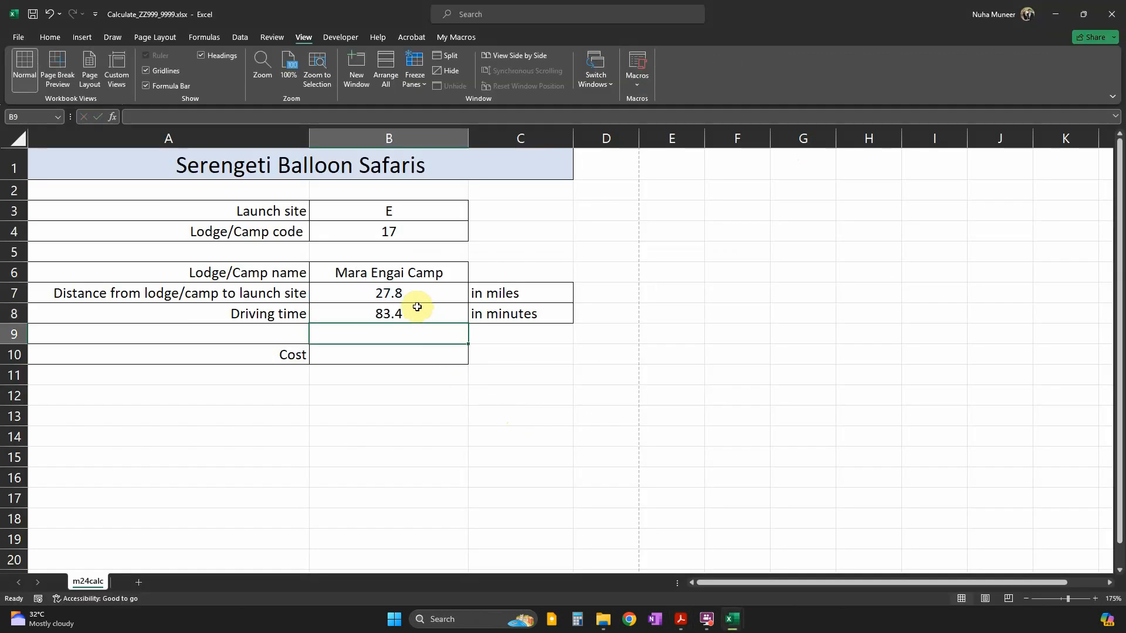
# Try putting brackets around B7*60 in the driving time formula in cell B8
pyautogui.doubleClick(403, 314)
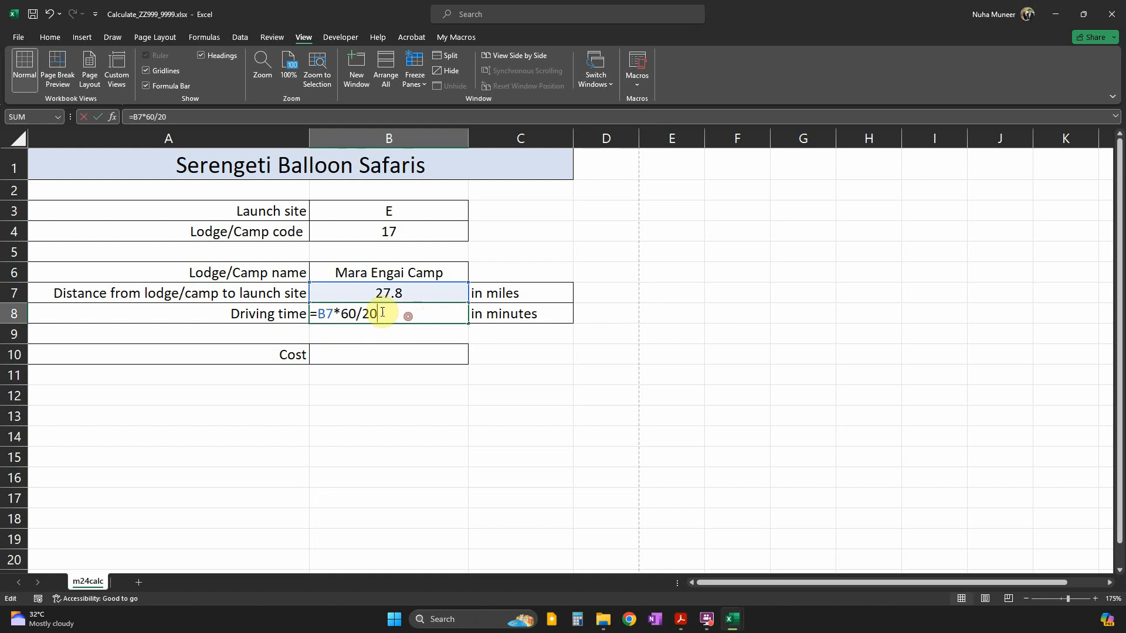
pyautogui.click(321, 320)
pyautogui.write('(')
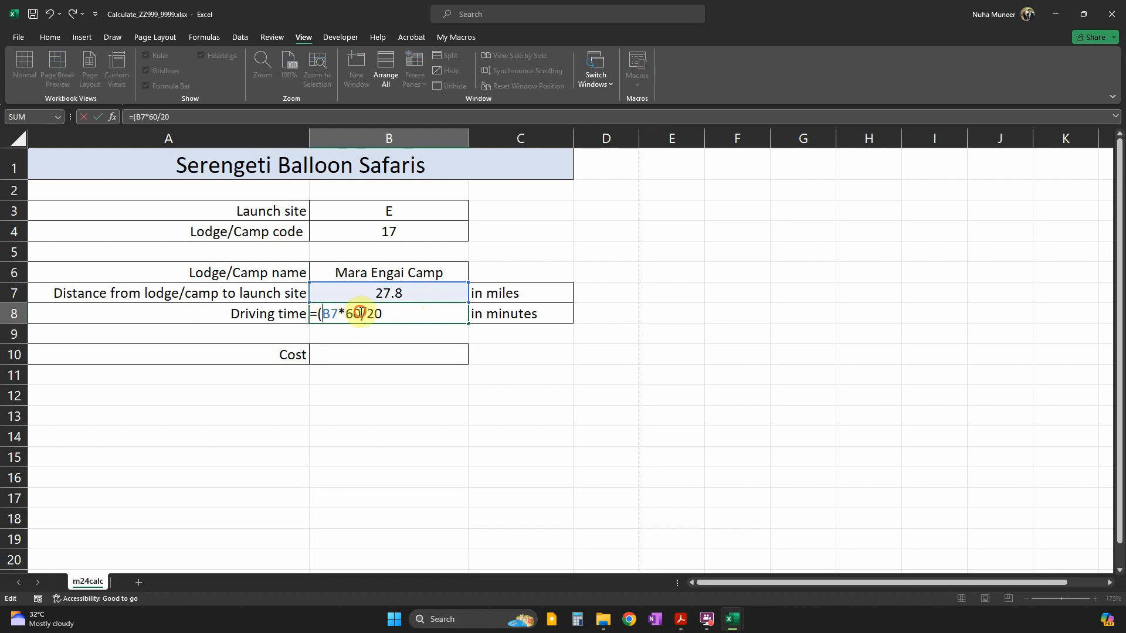
pyautogui.click(360, 312)
pyautogui.write(')')
pyautogui.press('Return')
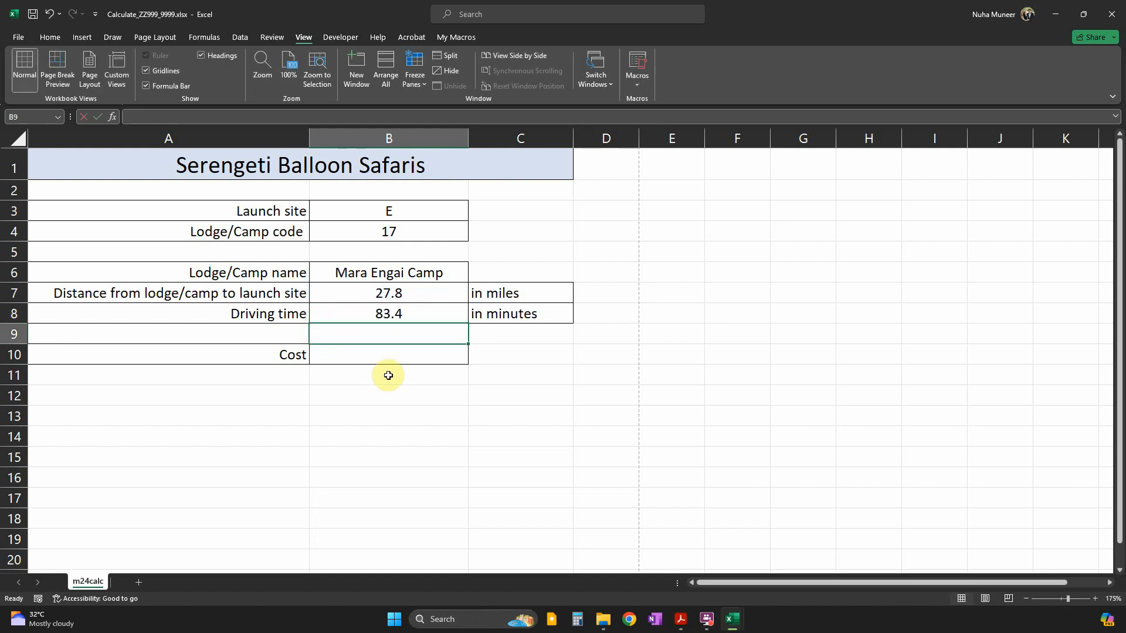
pyautogui.press('Up')
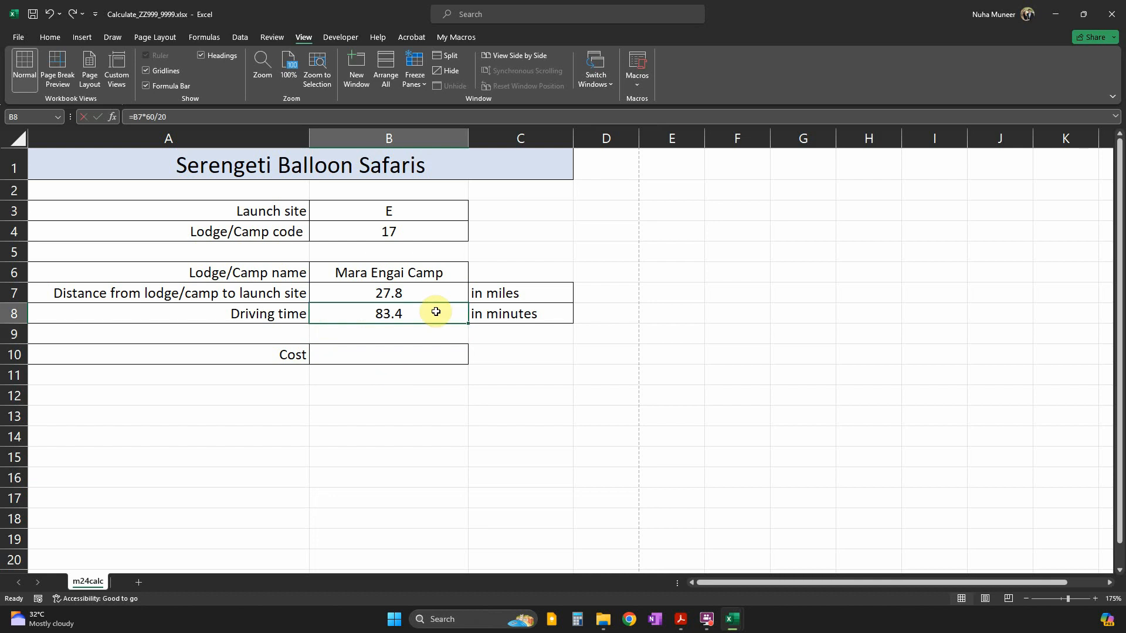
# Switch to the question paper PDF and highlight the cell reference "B10" in question 15
pyautogui.hotkey('alt', 'Tab')
pyautogui.scroll(-1, 572, 421)
pyautogui.scroll(-6, 571, 422)
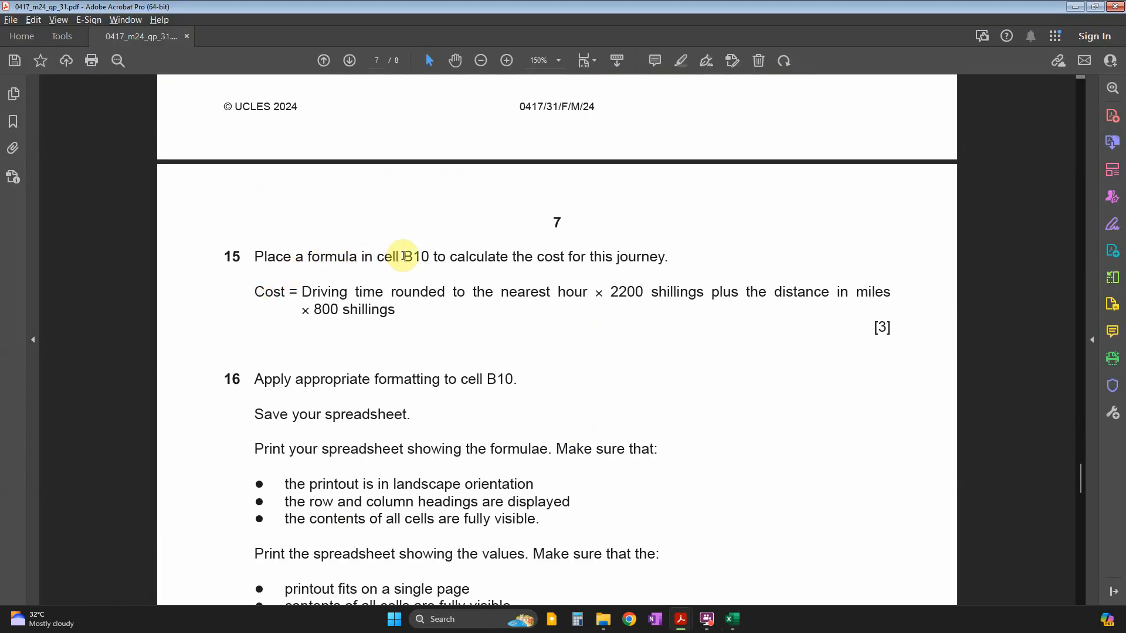
pyautogui.moveTo(403, 258); pyautogui.dragTo(431, 258)
pyautogui.click(428, 230)
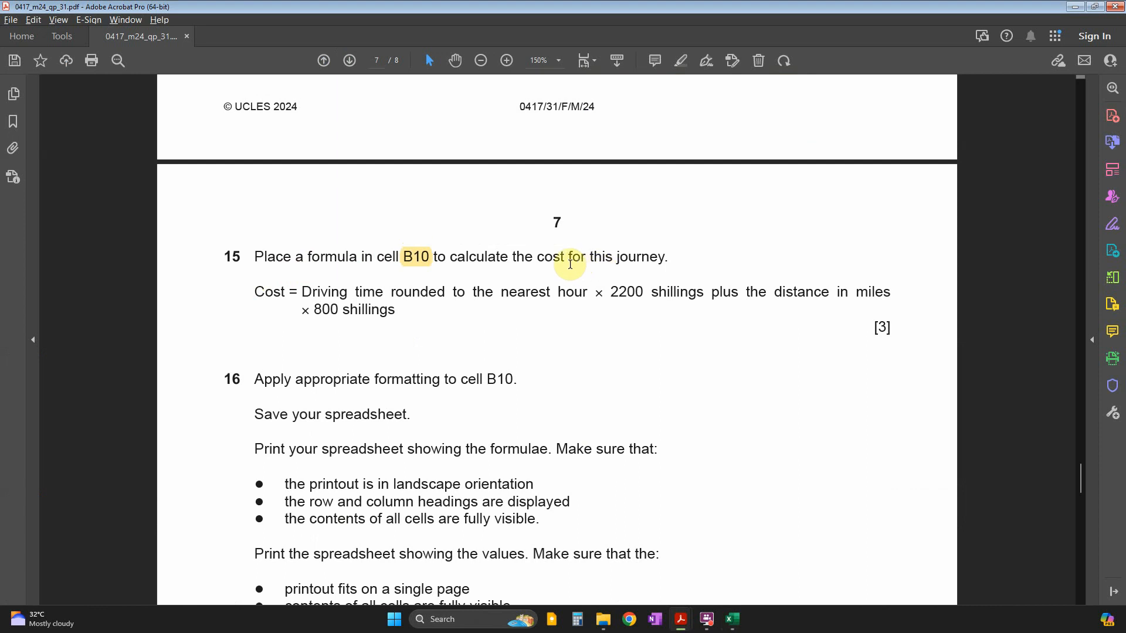
pyautogui.scroll(-1, 340, 322)
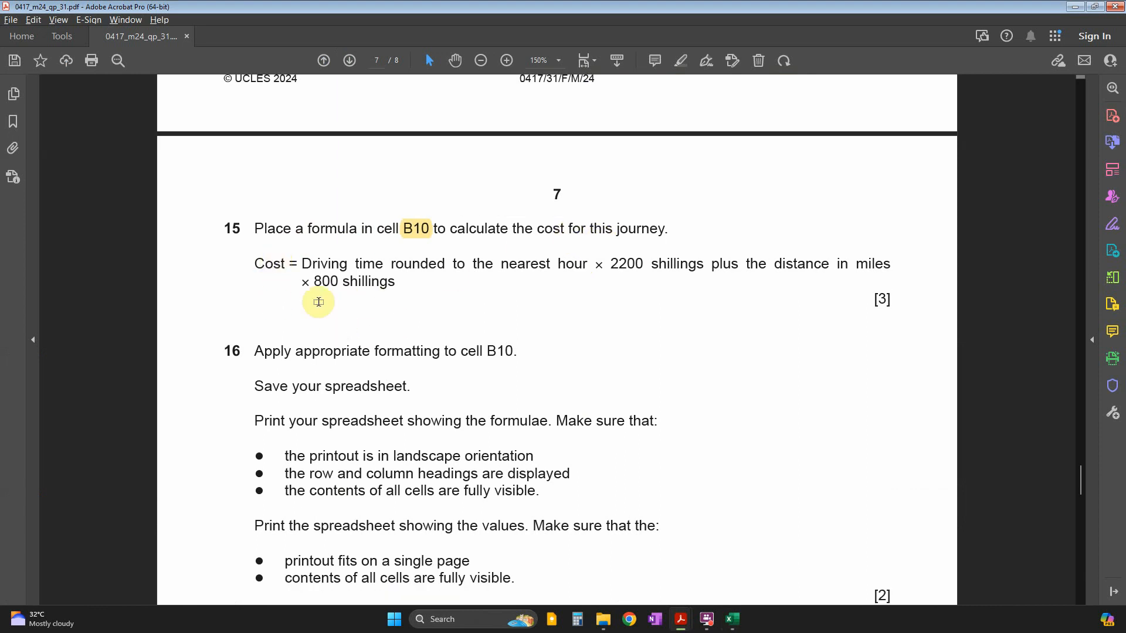
# Select cell B10 in the Excel sheet and compare question 15's "Driving time rounded to the nearest hour" with the driving time's unit in C8
pyautogui.hotkey('alt', 'Tab')
pyautogui.click(382, 357)
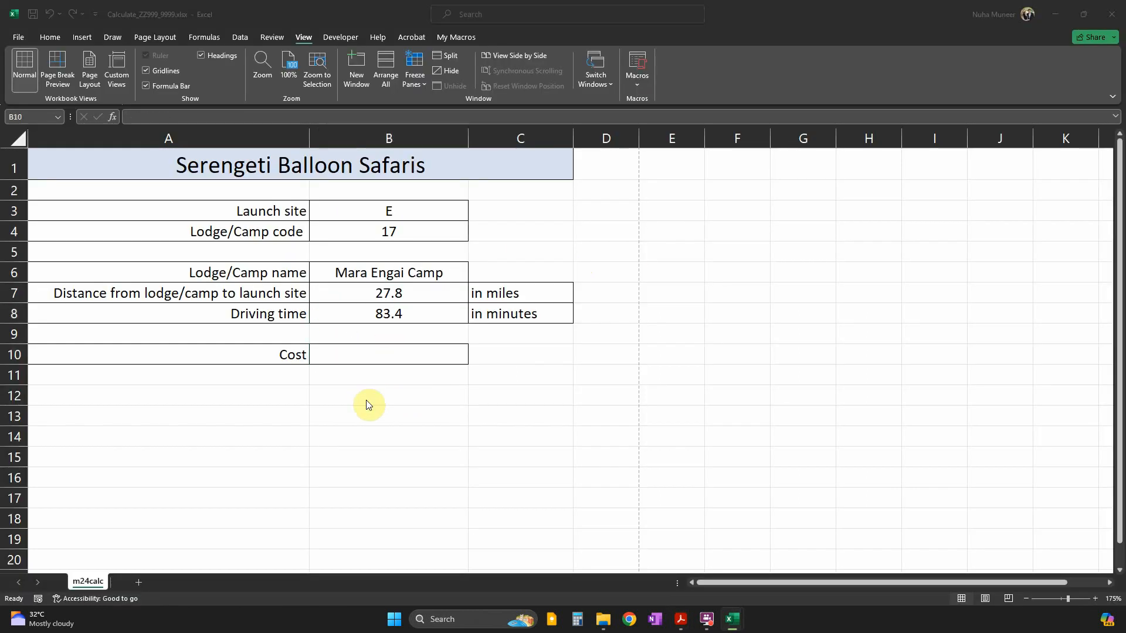
pyautogui.hotkey('alt', 'Tab')
pyautogui.moveTo(304, 264); pyautogui.dragTo(570, 269)
pyautogui.hotkey('alt', 'Tab')
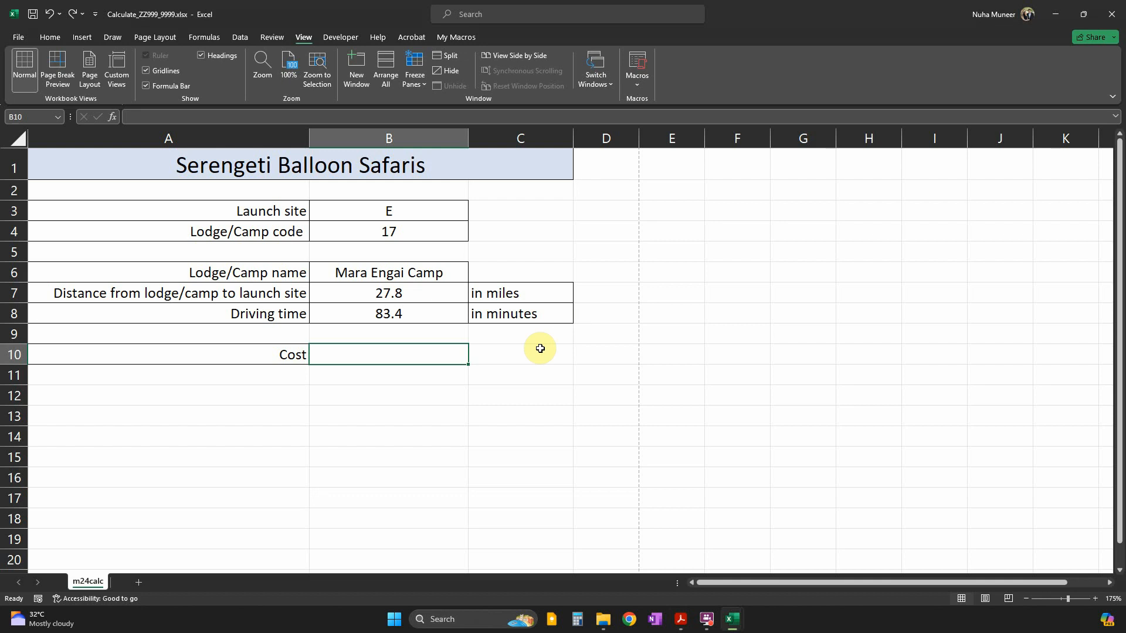
pyautogui.click(498, 317)
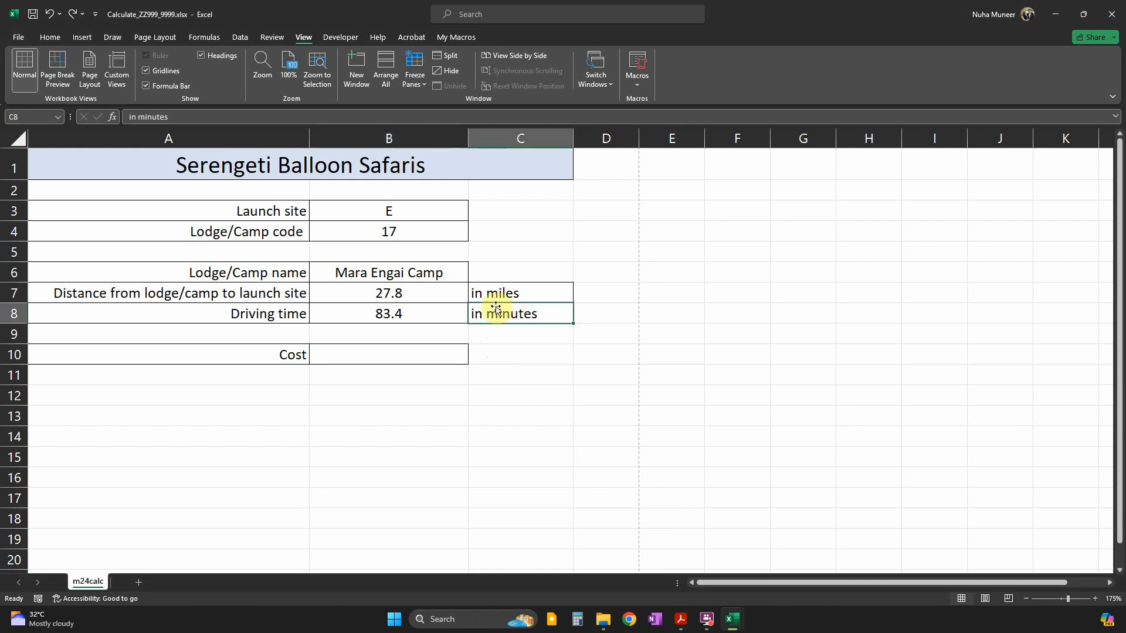
pyautogui.click(403, 357)
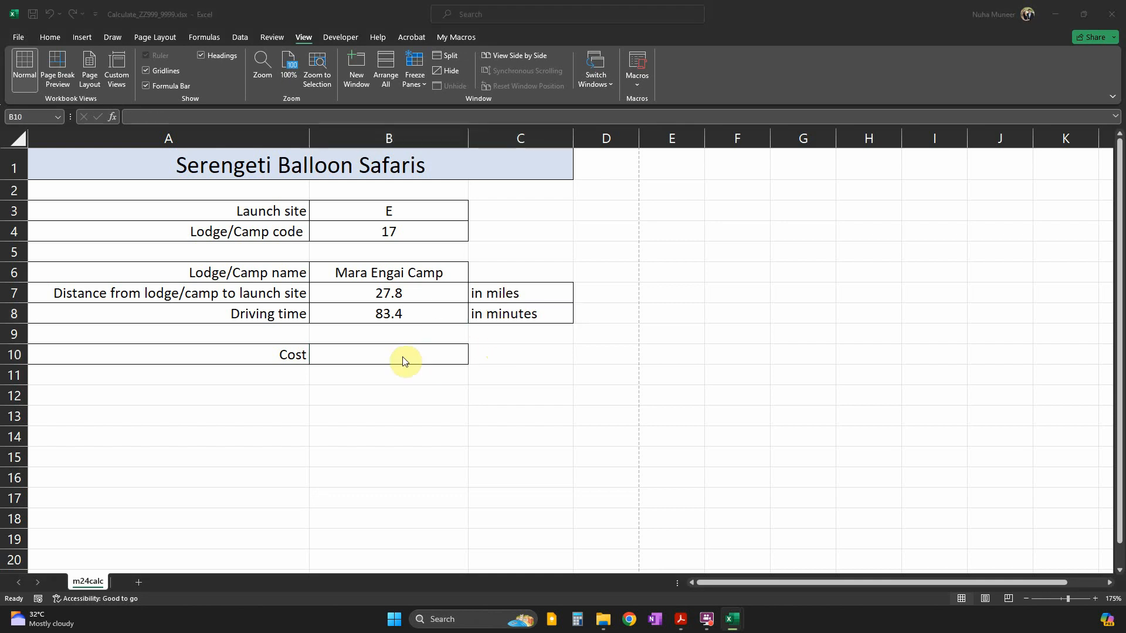
pyautogui.hotkey('alt', 'Tab')
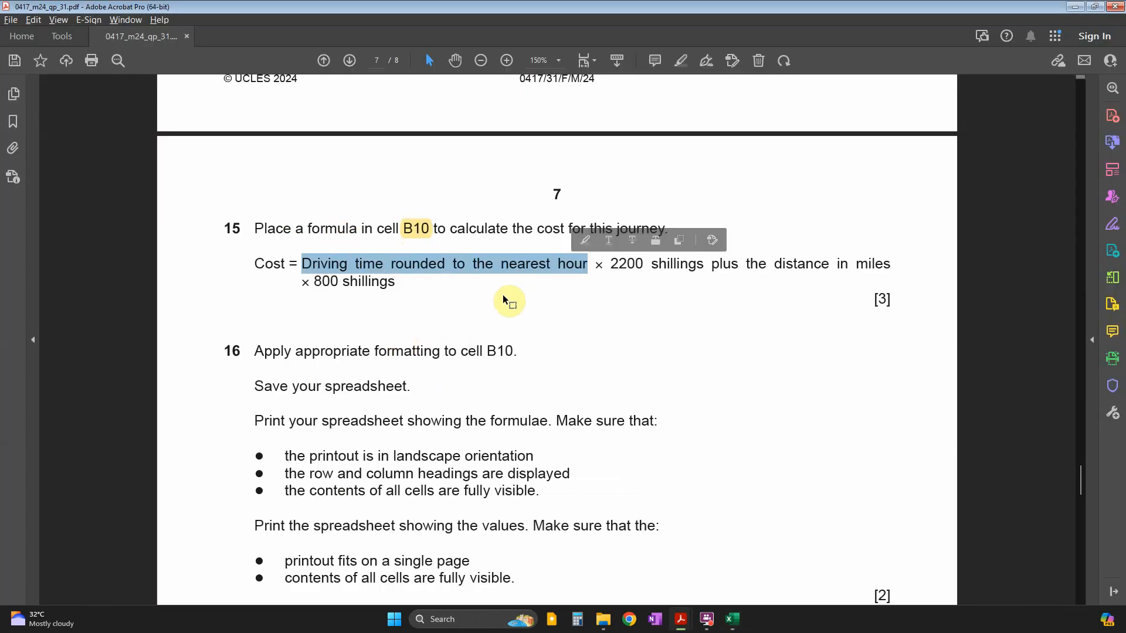
pyautogui.hotkey('alt', 'Tab')
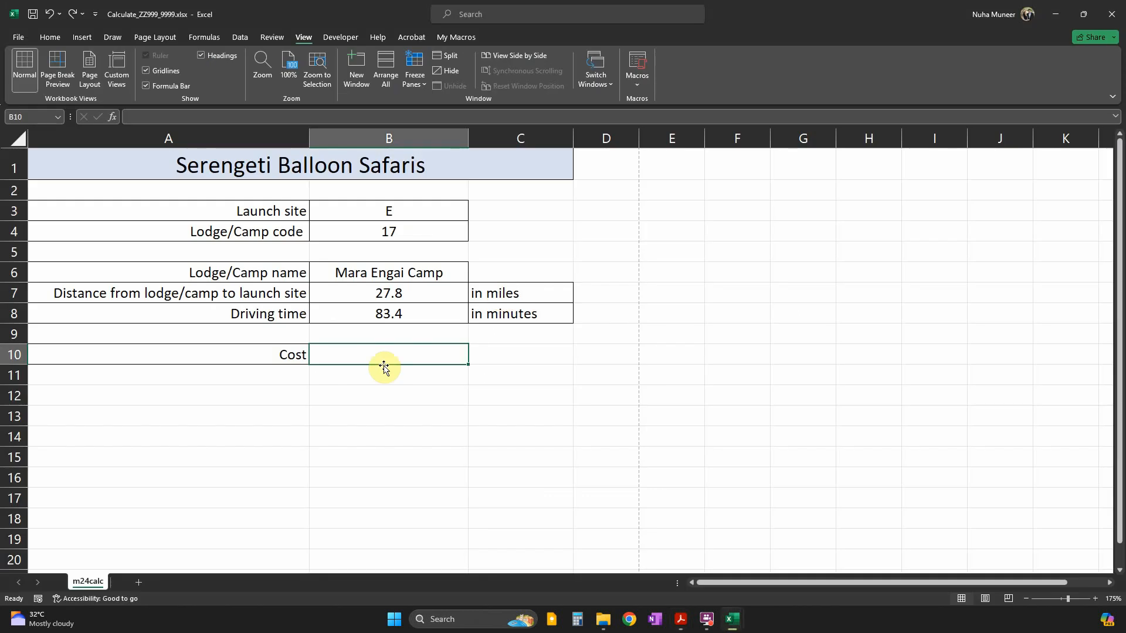
# Enter =ROUND(B8,0) in cell B10 to round the driving time to a whole number
pyautogui.write('=round(')
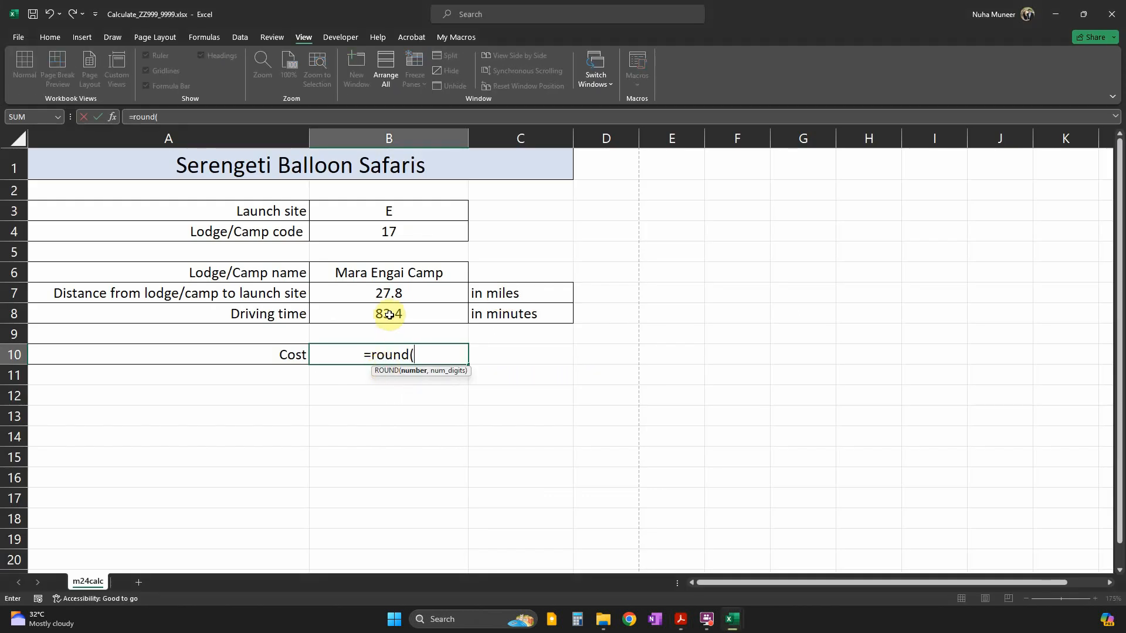
pyautogui.click(388, 315)
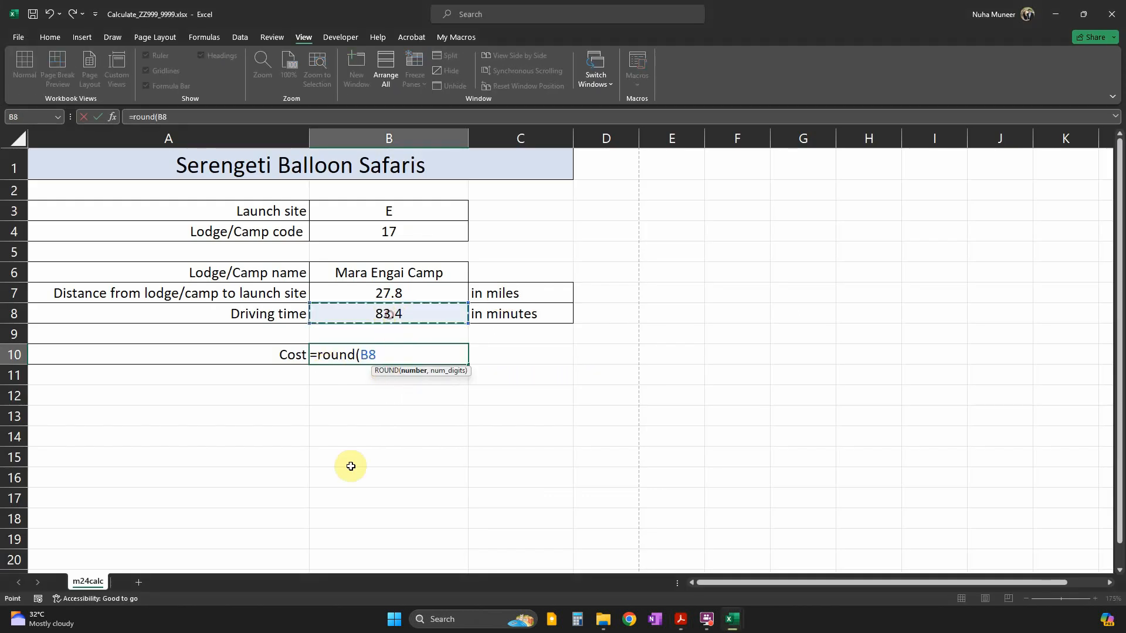
pyautogui.write(',')
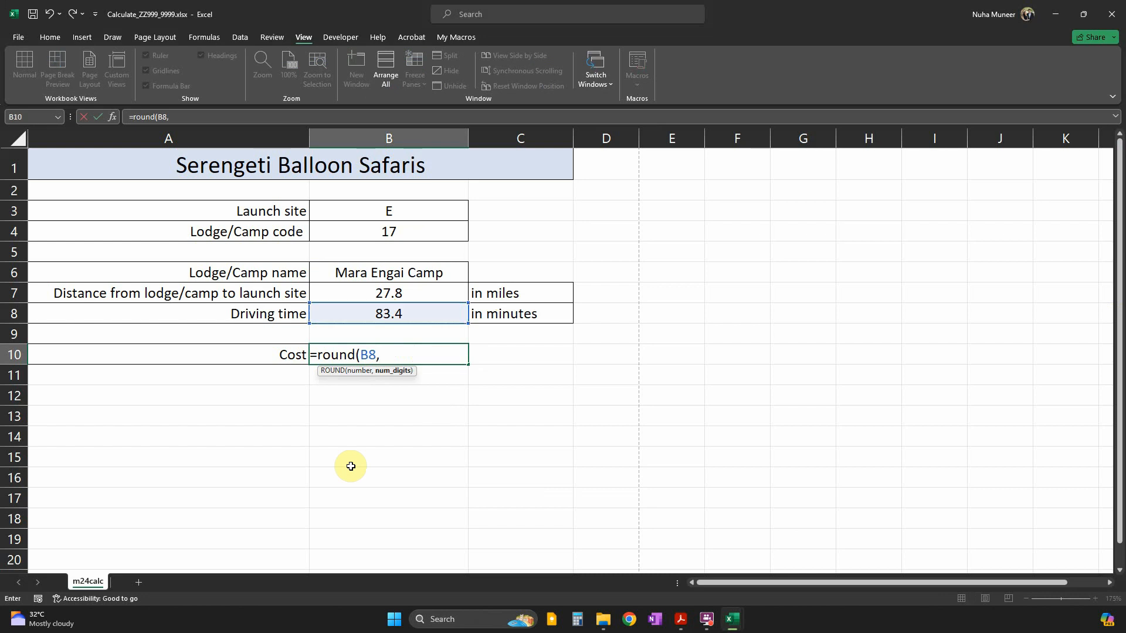
pyautogui.write('0)')
pyautogui.press('Return')
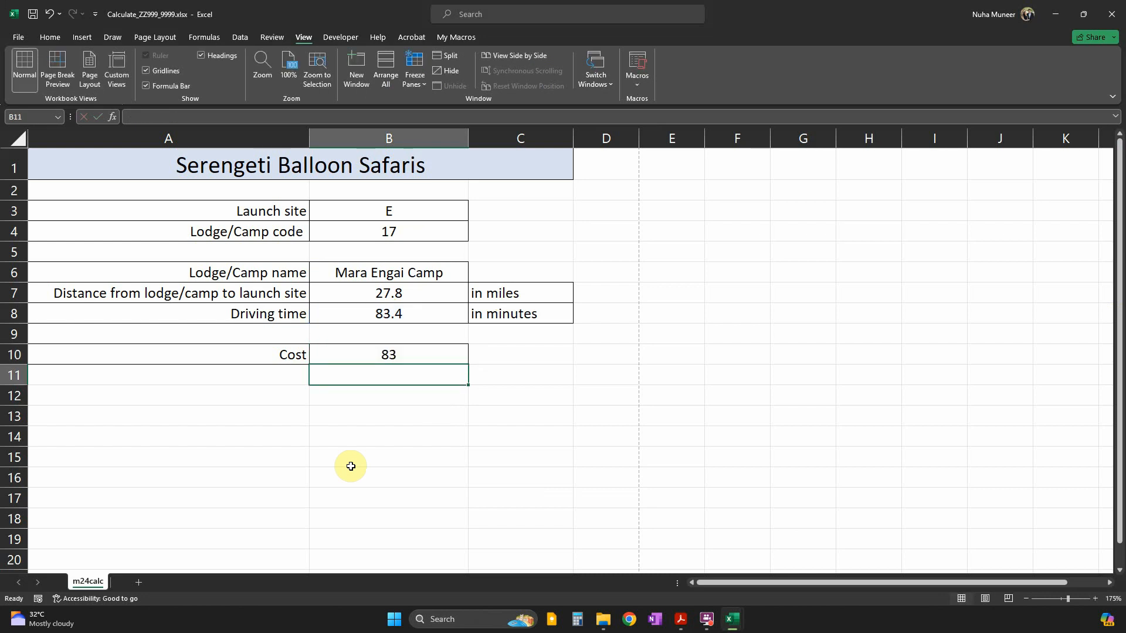
# Convert the minutes to hours inside the B10 formula by changing it to =ROUND(B8/60,0)
pyautogui.doubleClick(385, 355)
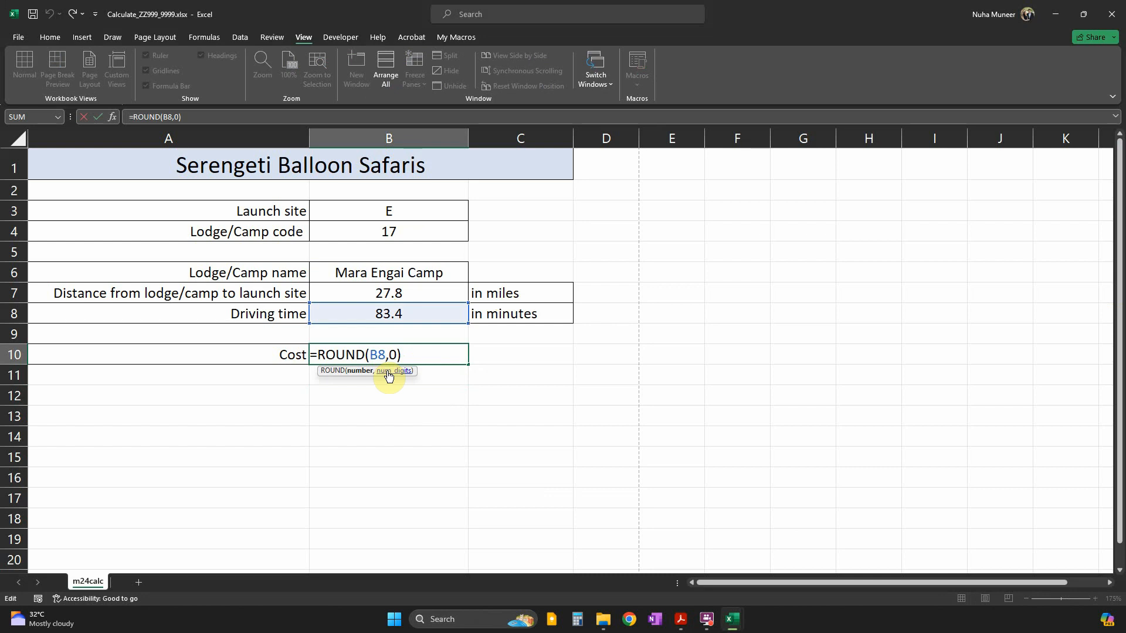
pyautogui.press('Return')
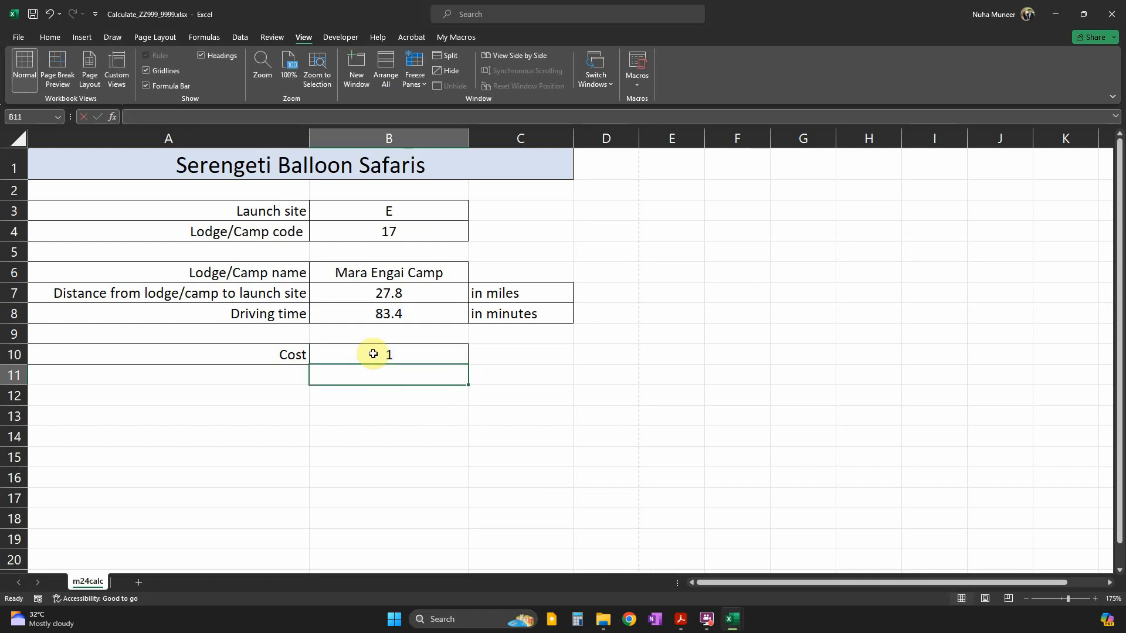
pyautogui.doubleClick(368, 354)
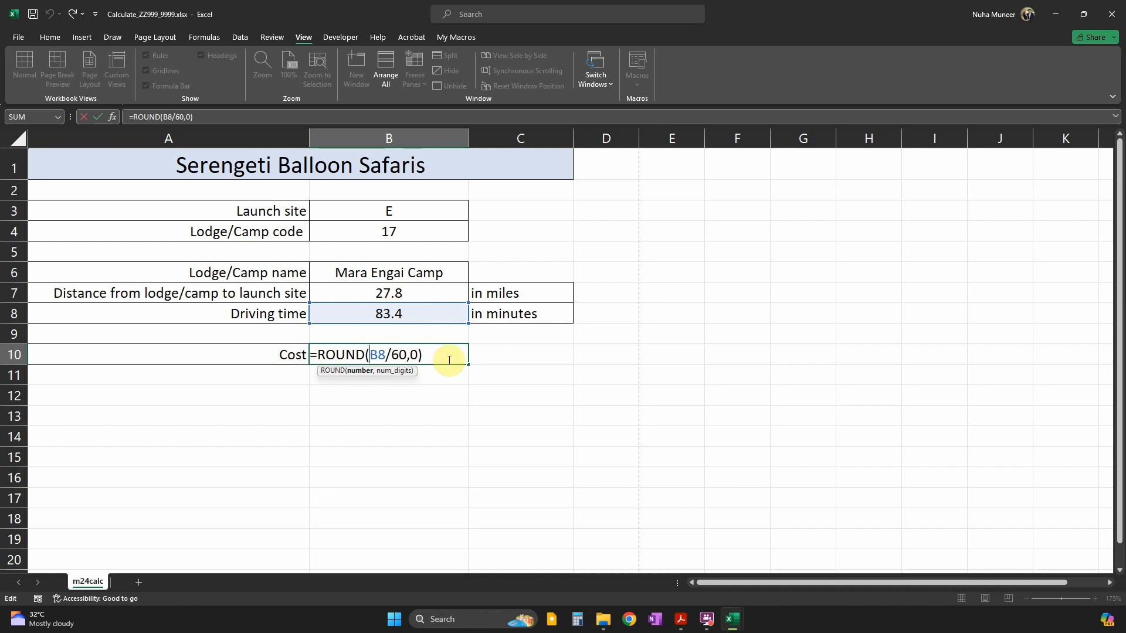
pyautogui.press('Return')
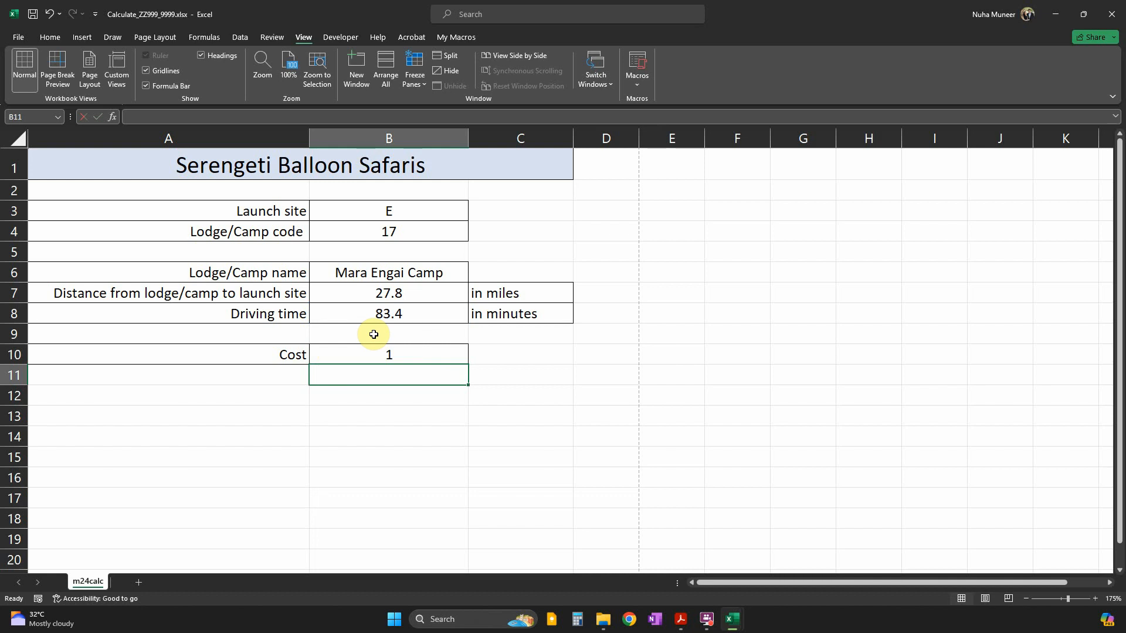
# Check the 2200 shillings rate in the question paper PDF and multiply the rounded hours in Excel cell B10 by 2200
pyautogui.hotkey('alt', 'Tab')
pyautogui.click(446, 264)
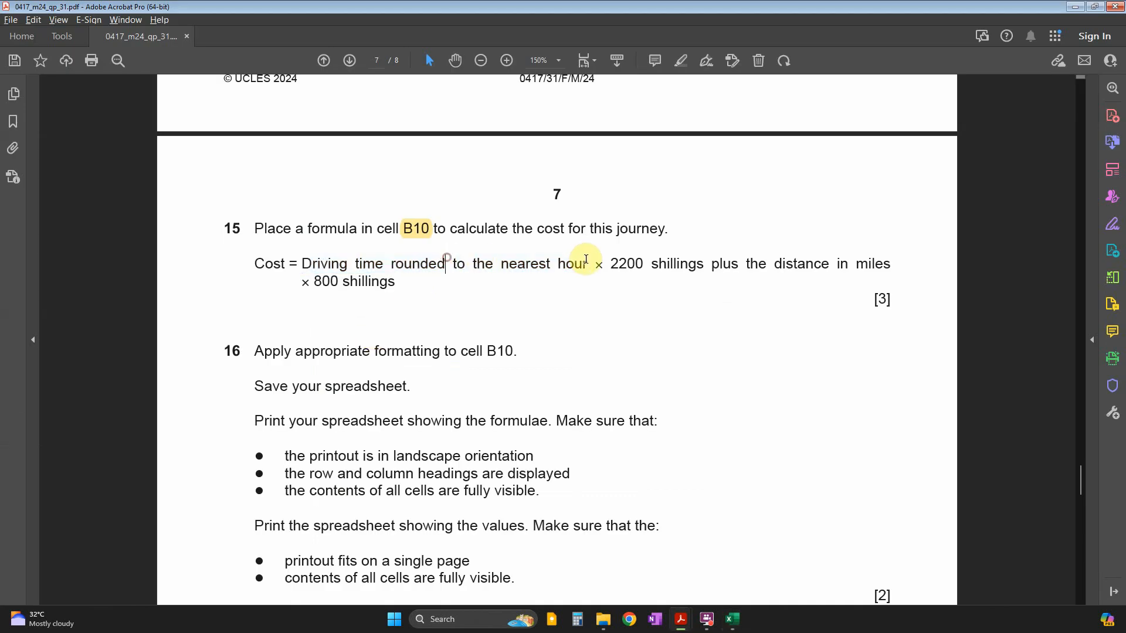
pyautogui.moveTo(611, 264); pyautogui.dragTo(631, 263)
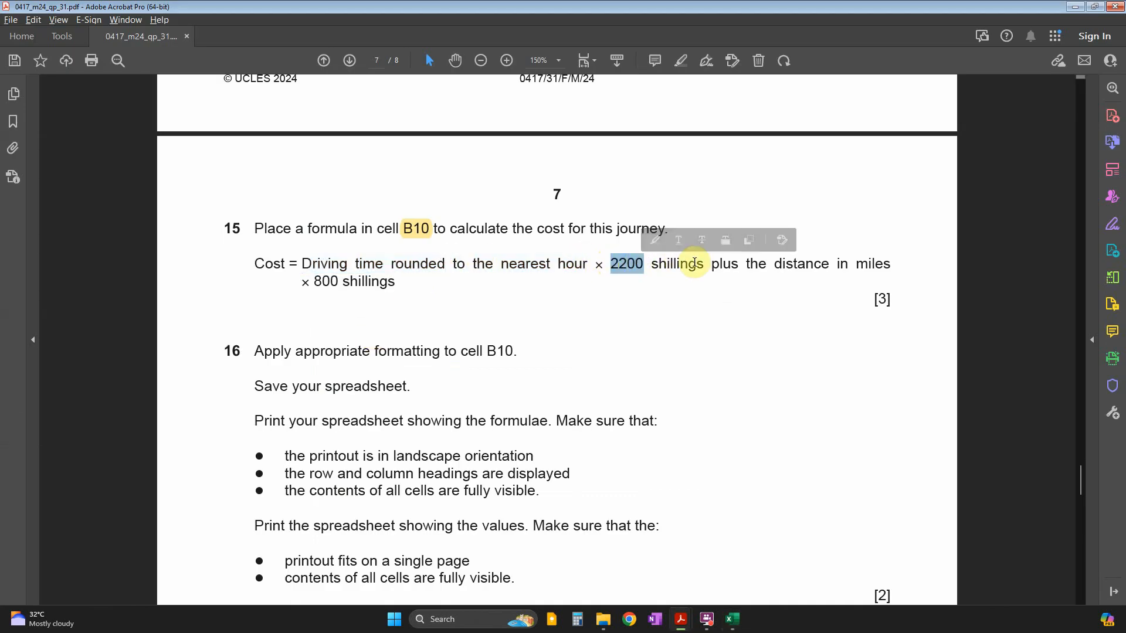
pyautogui.hotkey('alt', 'Tab')
pyautogui.click(437, 356)
pyautogui.doubleClick(446, 355)
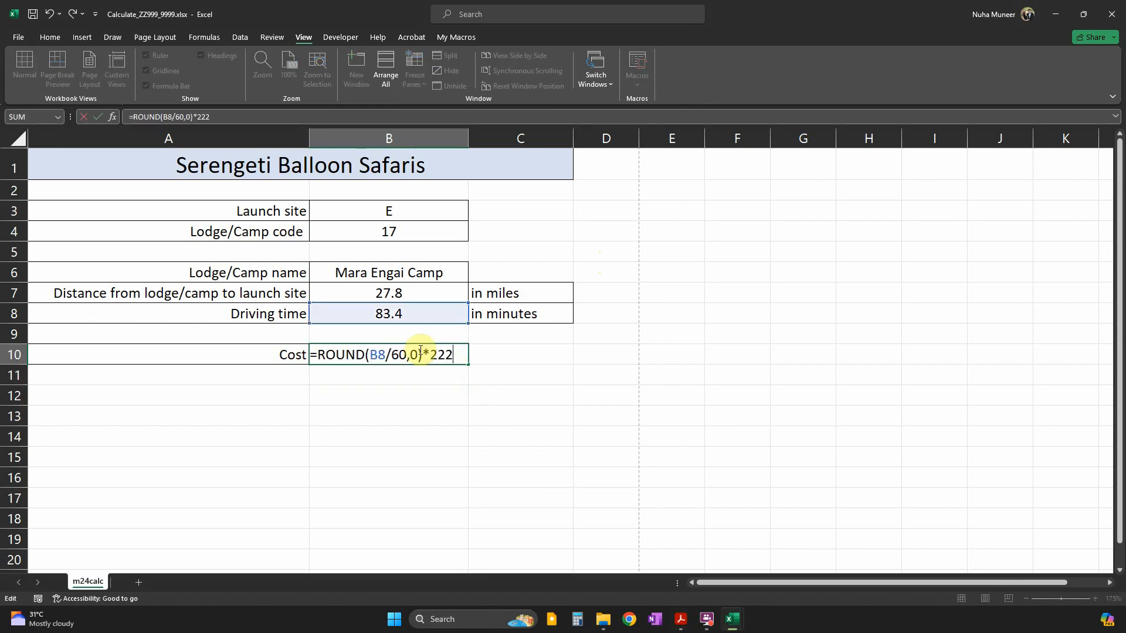
# Highlight "plus" in question 15 of the PDF and add the distance cell to the Excel formula as +B7
pyautogui.hotkey('alt', 'Tab')
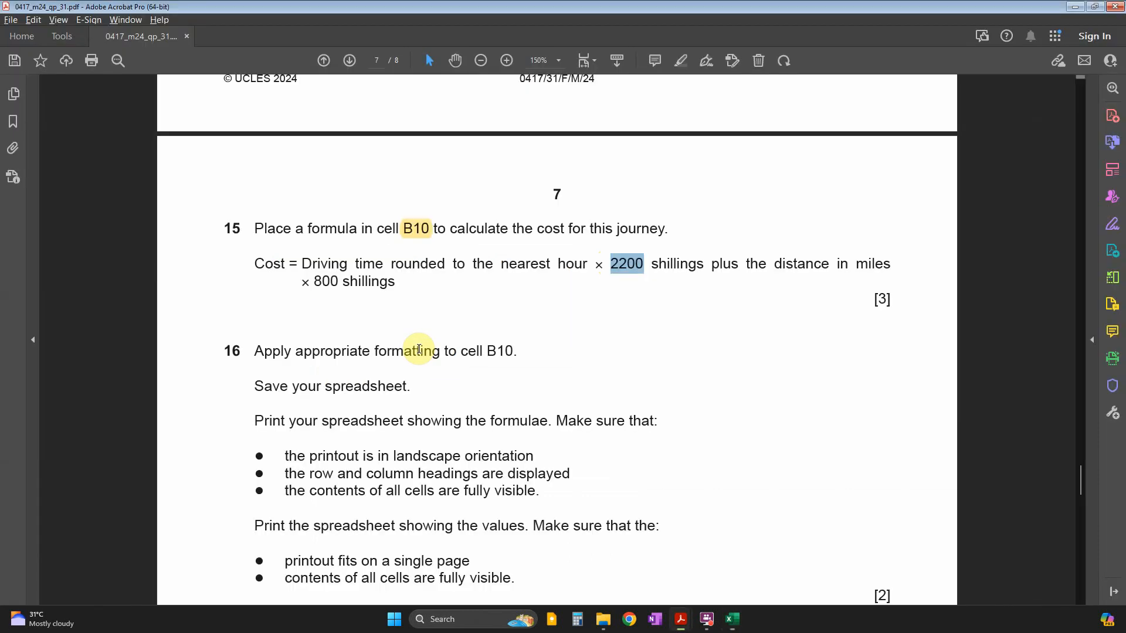
pyautogui.doubleClick(716, 263)
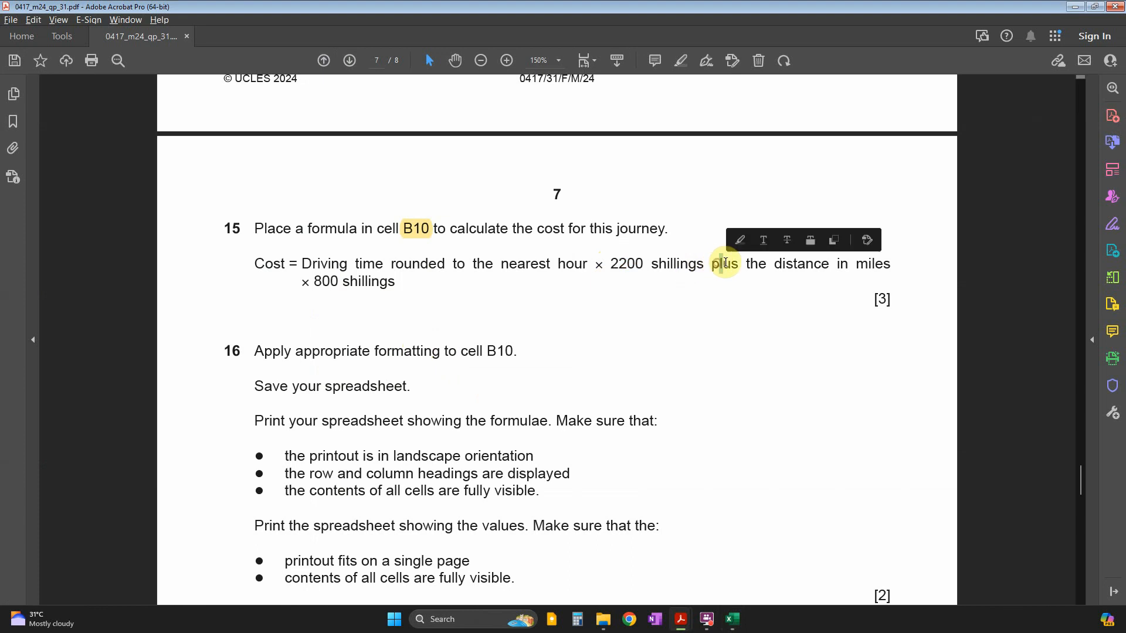
pyautogui.click(737, 241)
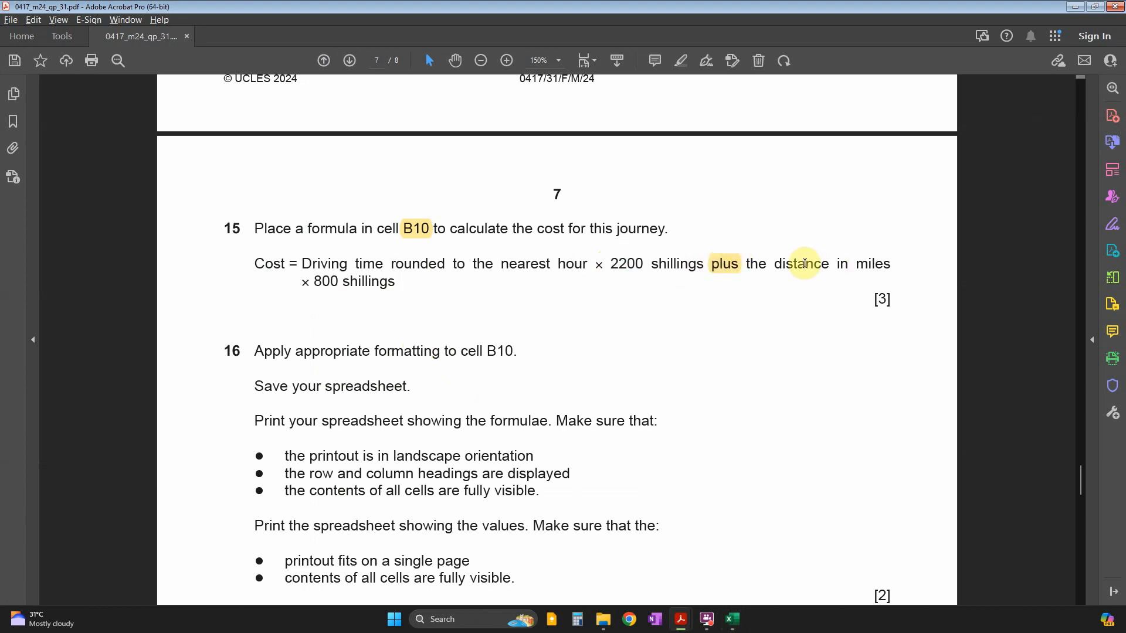
pyautogui.hotkey('alt', 'Tab')
pyautogui.write('+')
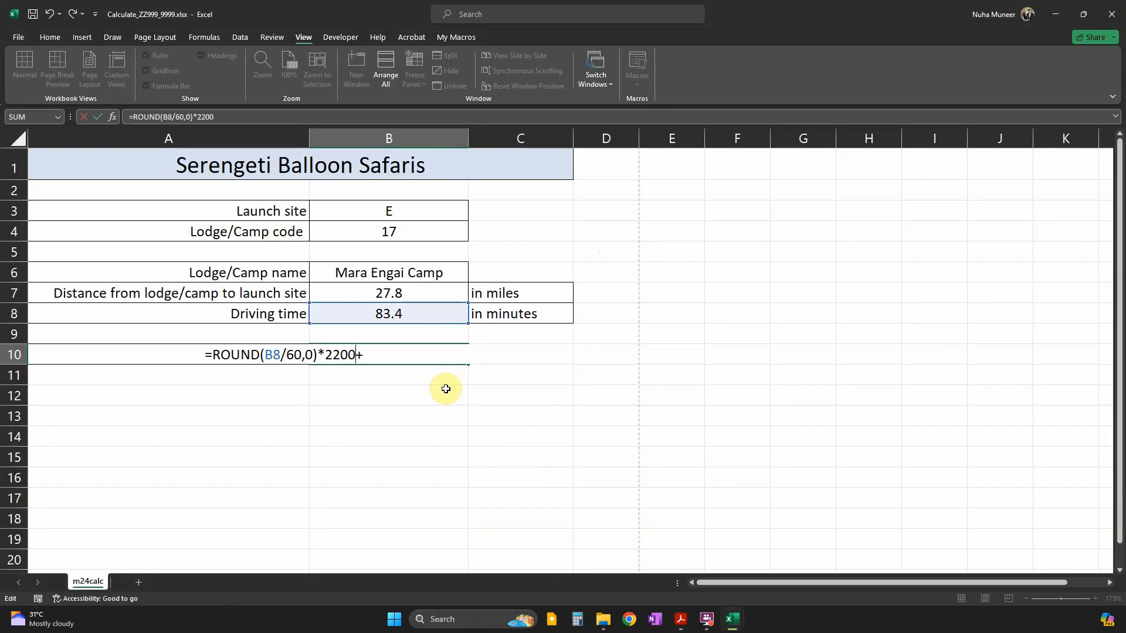
pyautogui.click(402, 293)
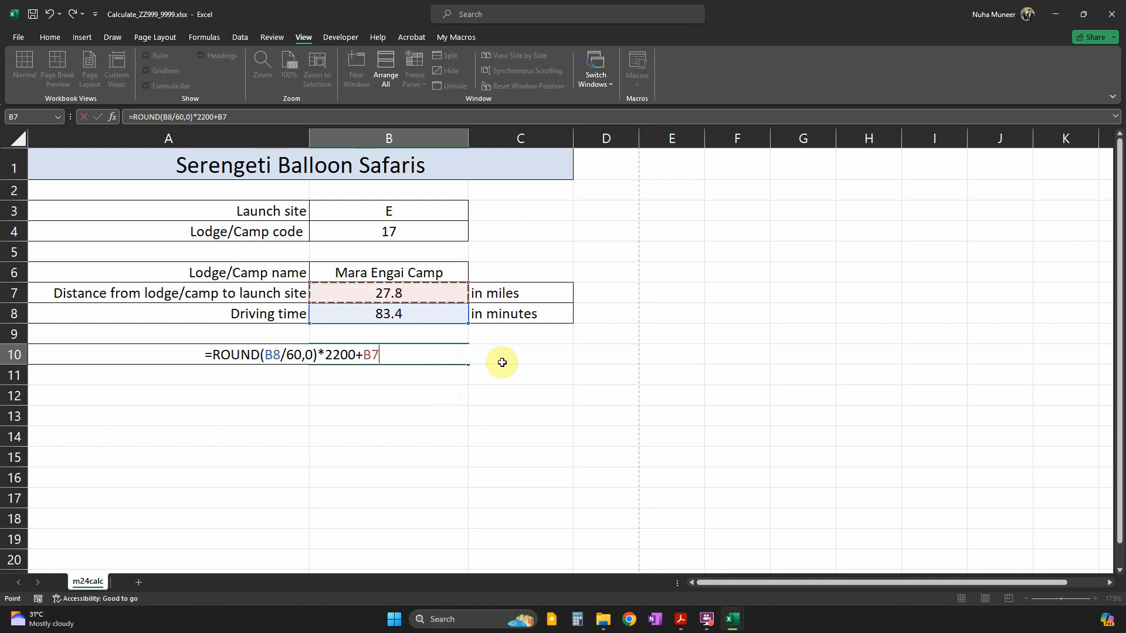
# Highlight both multiplication signs in question 15 of the PDF and complete Excel cell B10 as =ROUND(B8/60,0)*2200+B7*800
pyautogui.hotkey('alt', 'Tab')
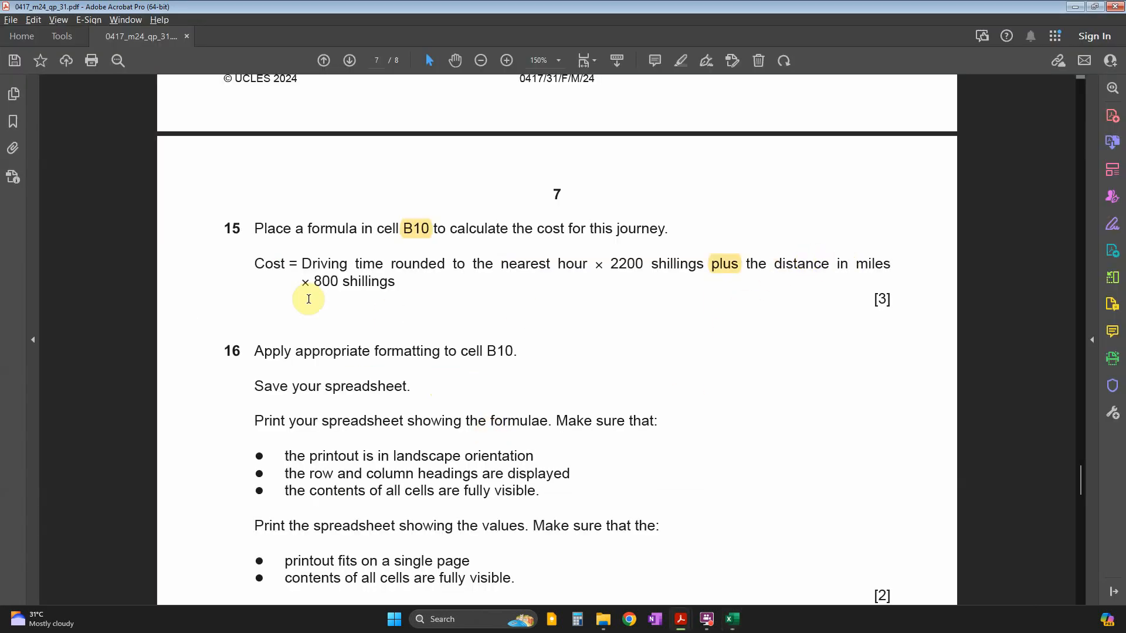
pyautogui.click(323, 261)
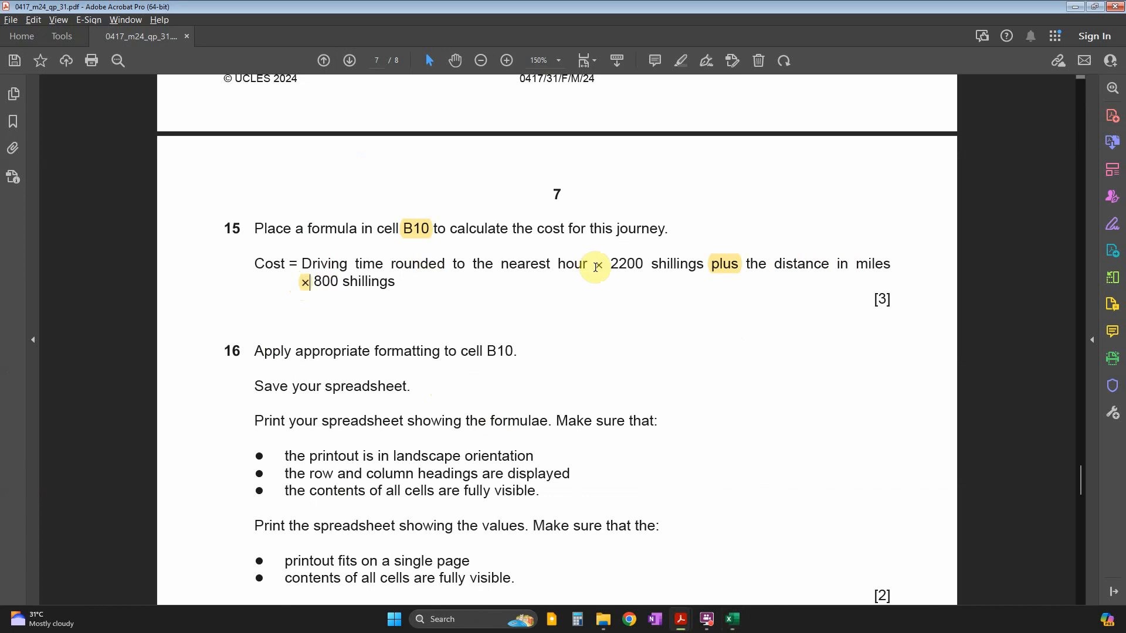
pyautogui.moveTo(604, 267); pyautogui.dragTo(592, 268)
pyautogui.click(604, 245)
pyautogui.hotkey('alt', 'Tab')
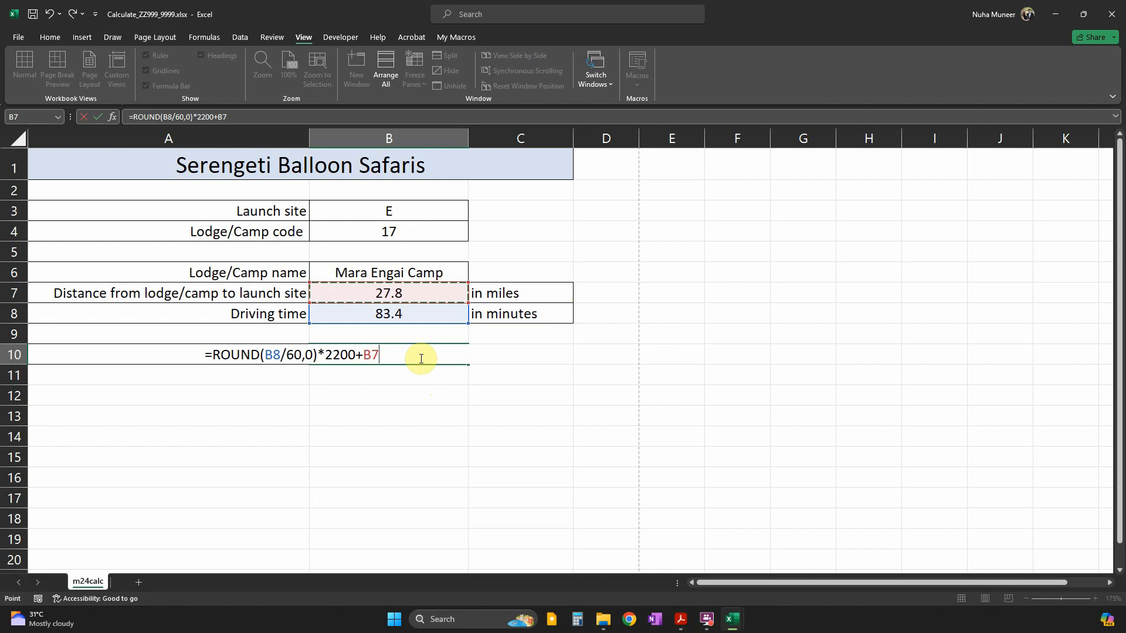
pyautogui.write('*')
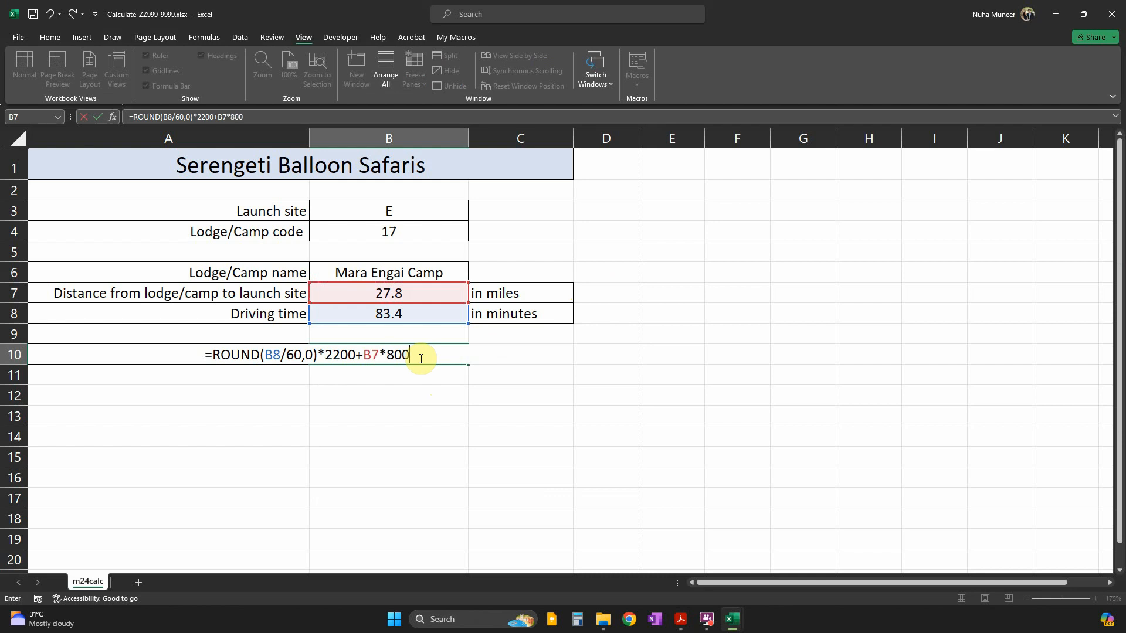
pyautogui.press('Return')
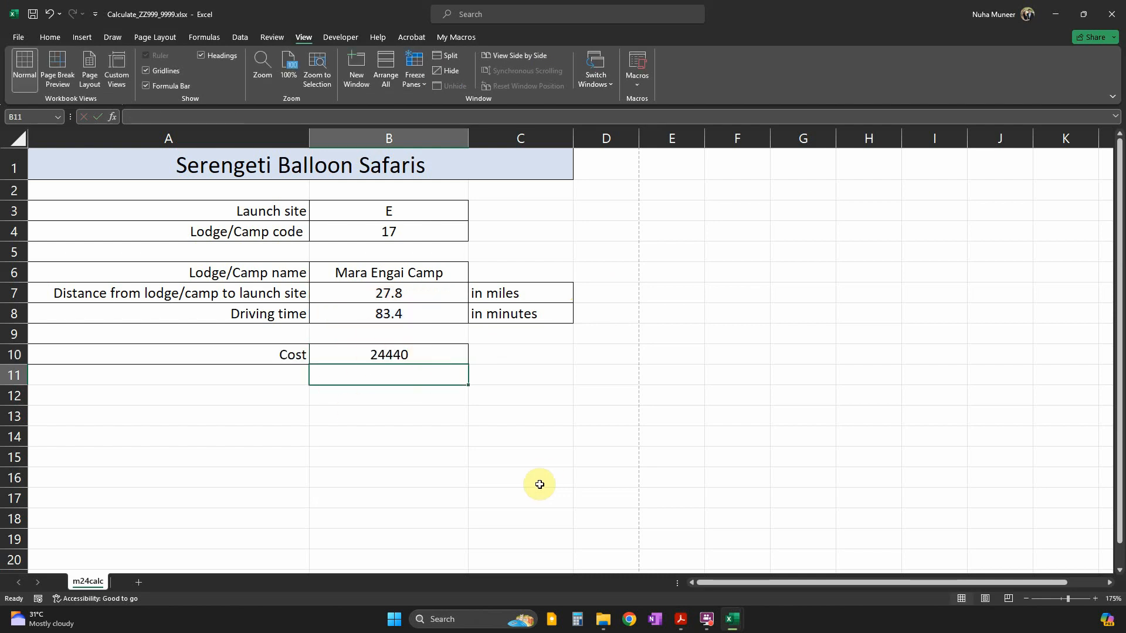
# Switch to the PDF and read question 16's formatting instruction for B10 and the Task 5 currency requirements
pyautogui.hotkey('alt', 'Tab')
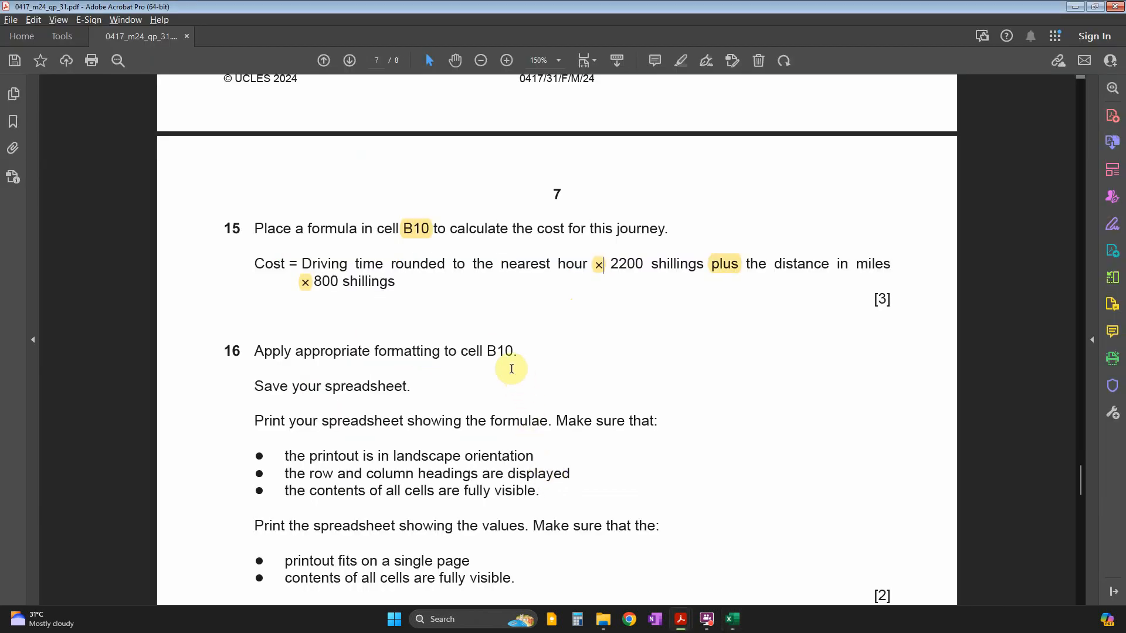
pyautogui.moveTo(257, 351); pyautogui.dragTo(513, 351)
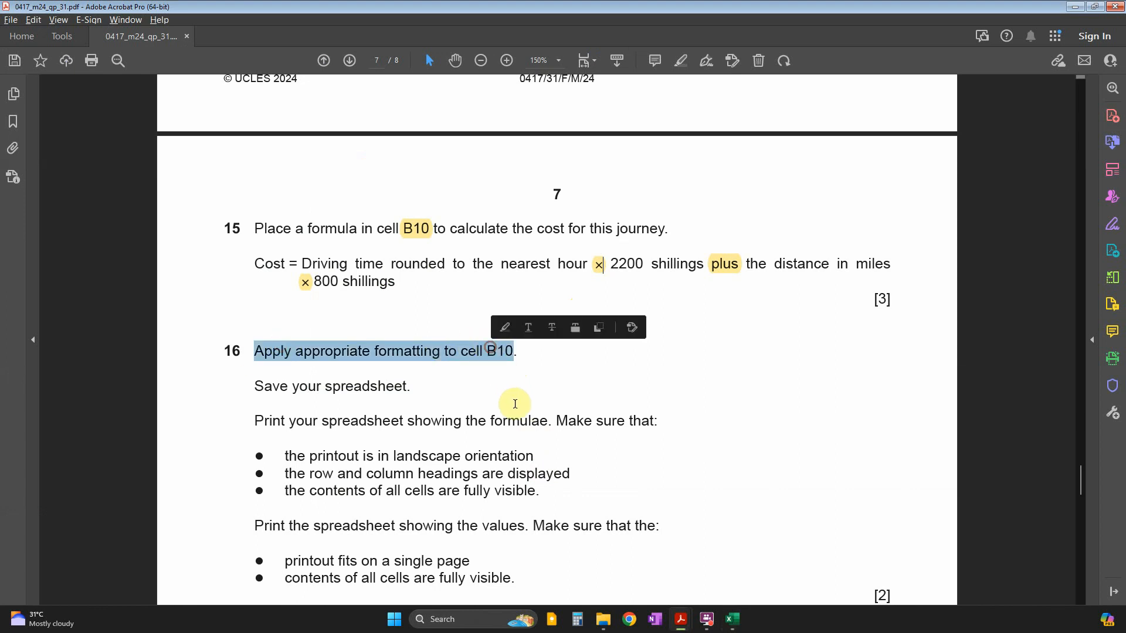
pyautogui.scroll(10, 515, 404)
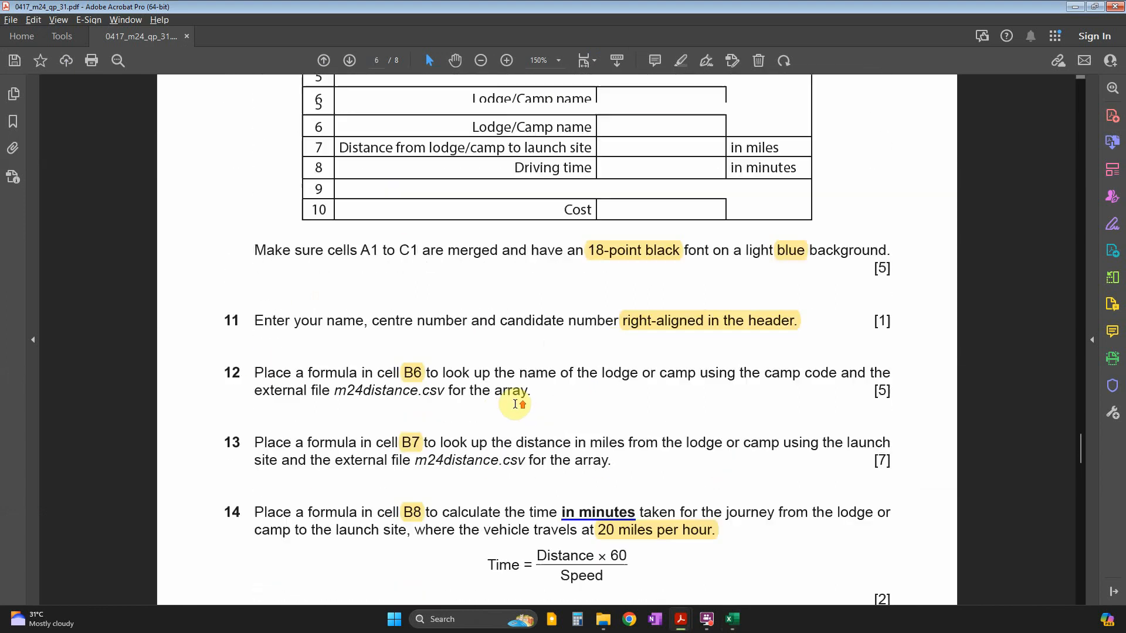
pyautogui.scroll(10, 515, 403)
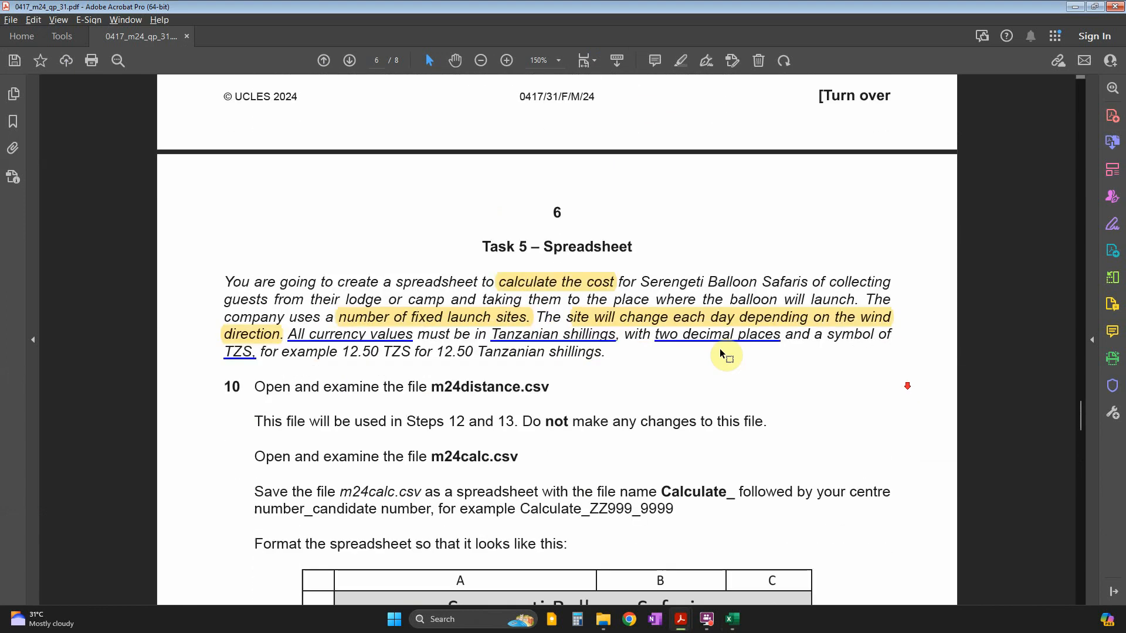
pyautogui.click(553, 341)
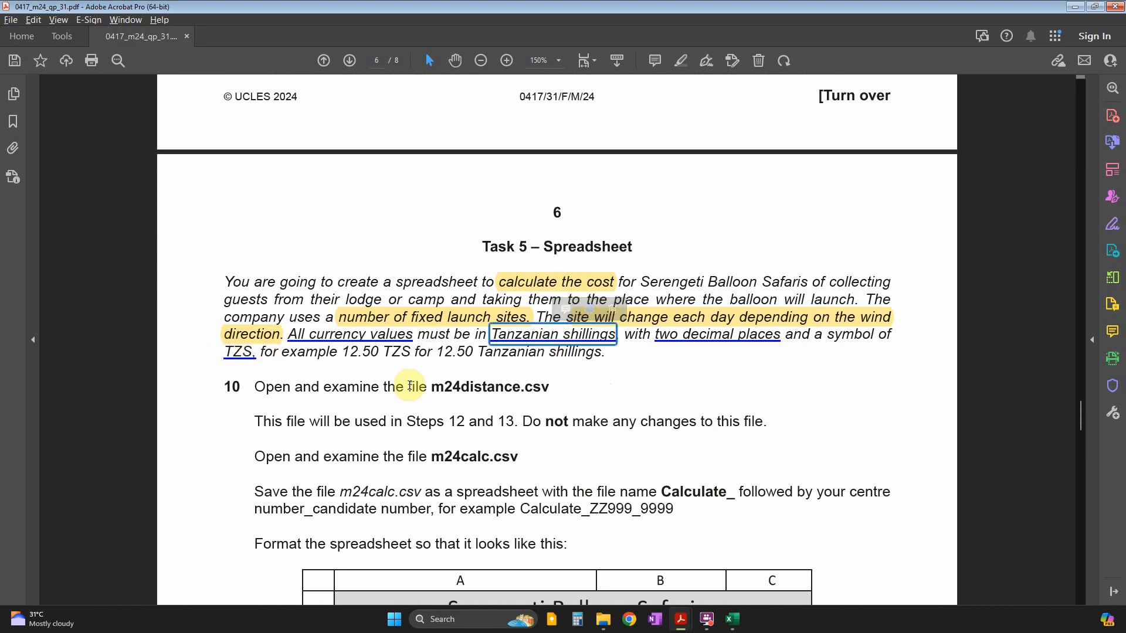
# Switch to Excel and format cost cell B10 as Currency with the TZS symbol and 2 decimal places
pyautogui.hotkey('alt', 'Tab')
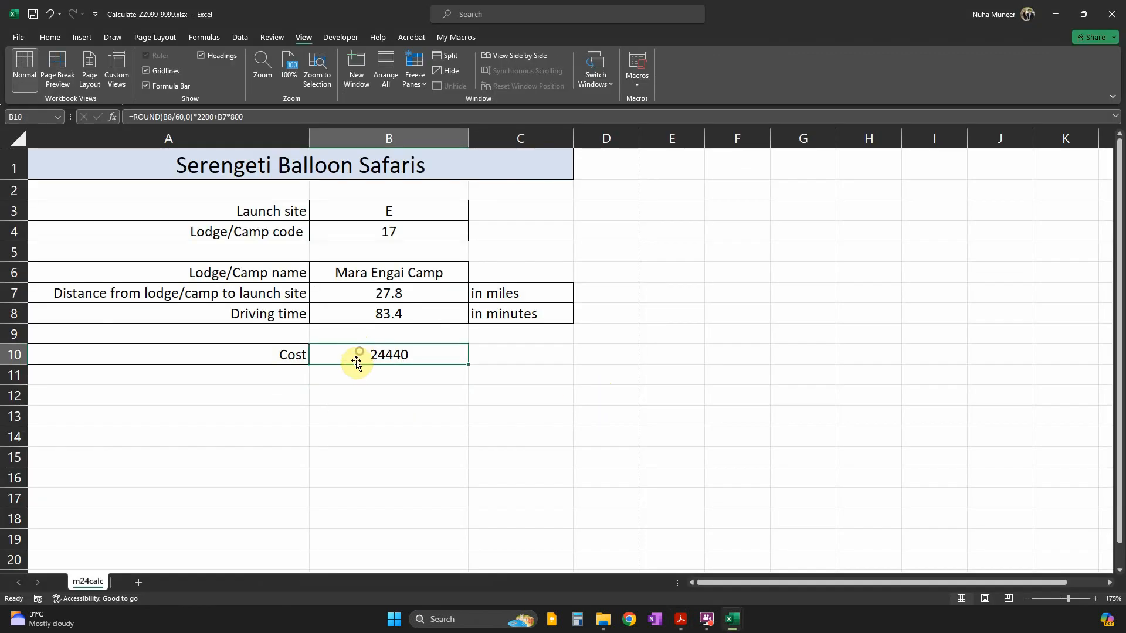
pyautogui.click(50, 37)
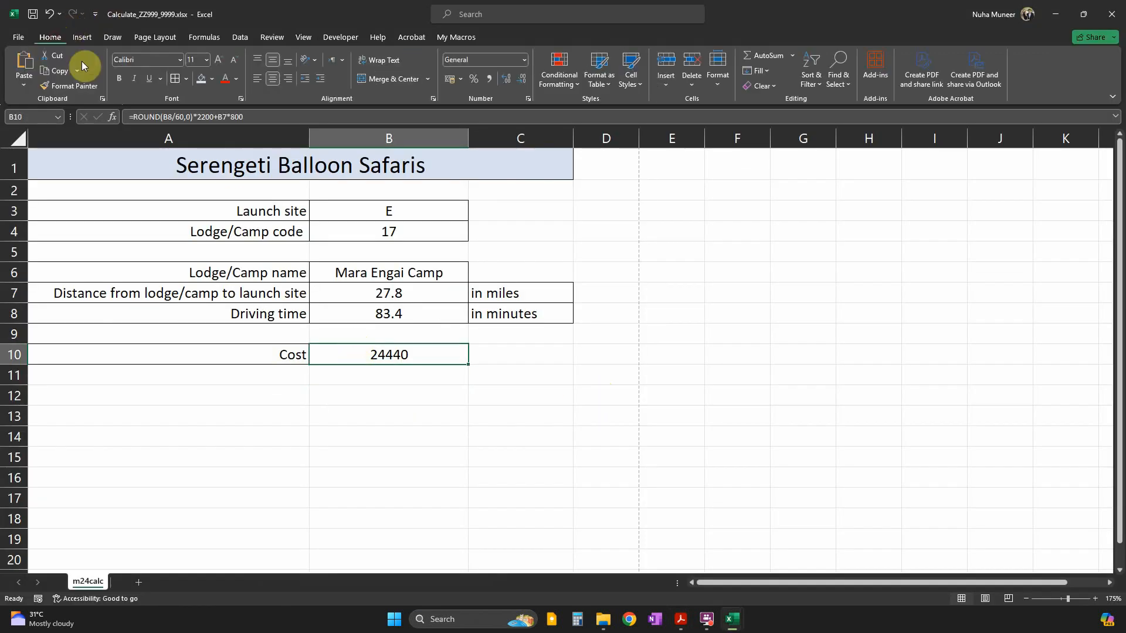
pyautogui.click(461, 85)
pyautogui.rightClick(393, 352)
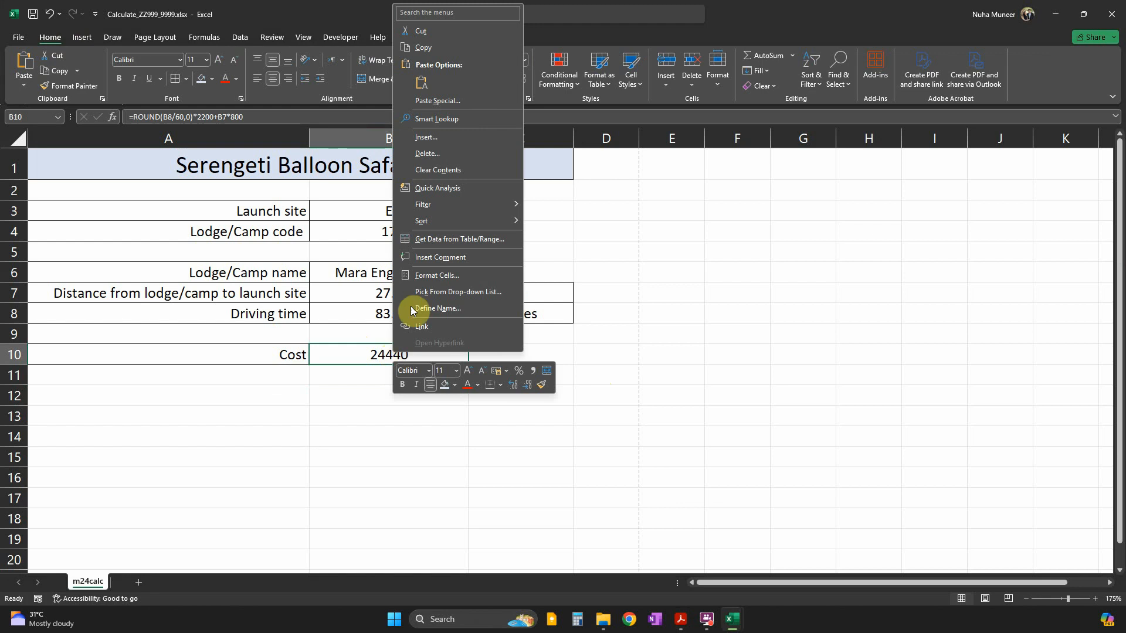
pyautogui.click(453, 276)
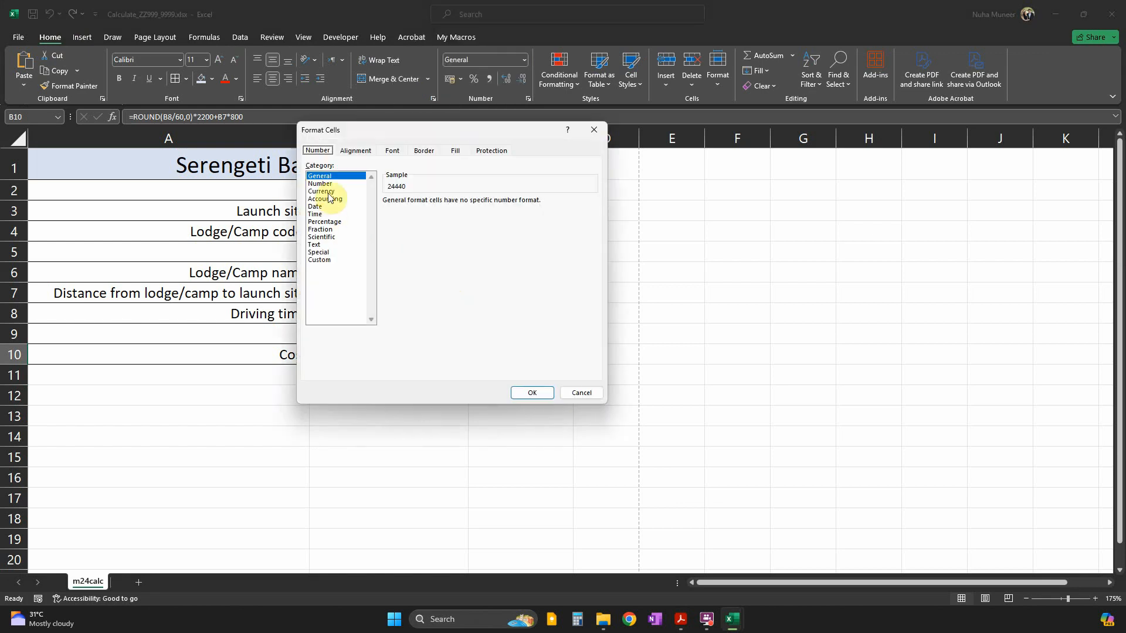
pyautogui.click(321, 191)
pyautogui.click(444, 216)
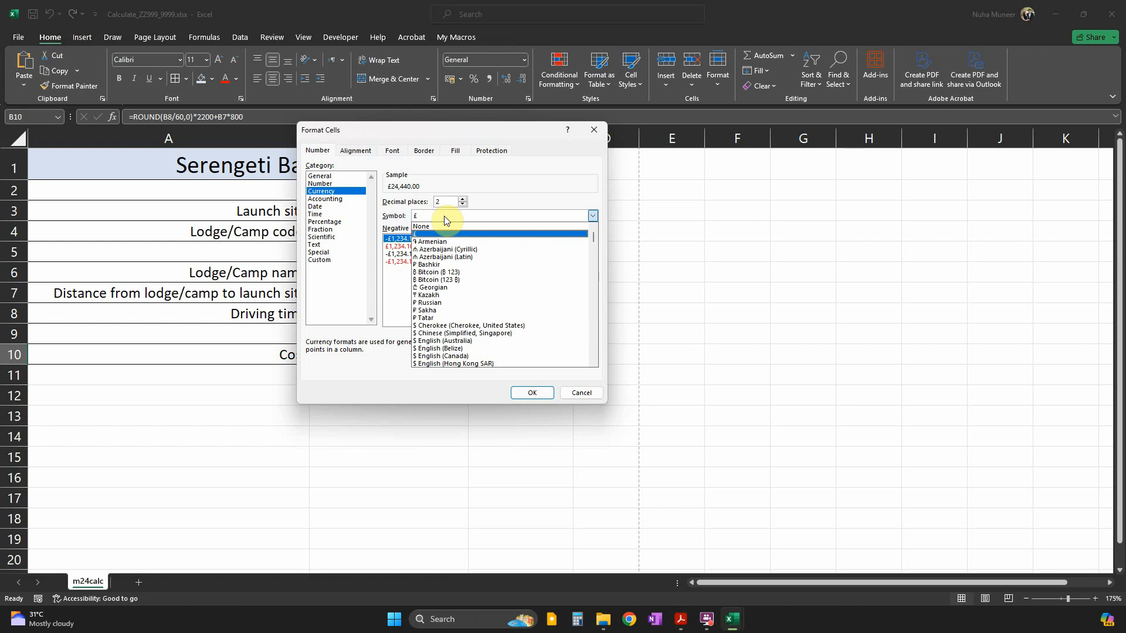
pyautogui.write('tzs')
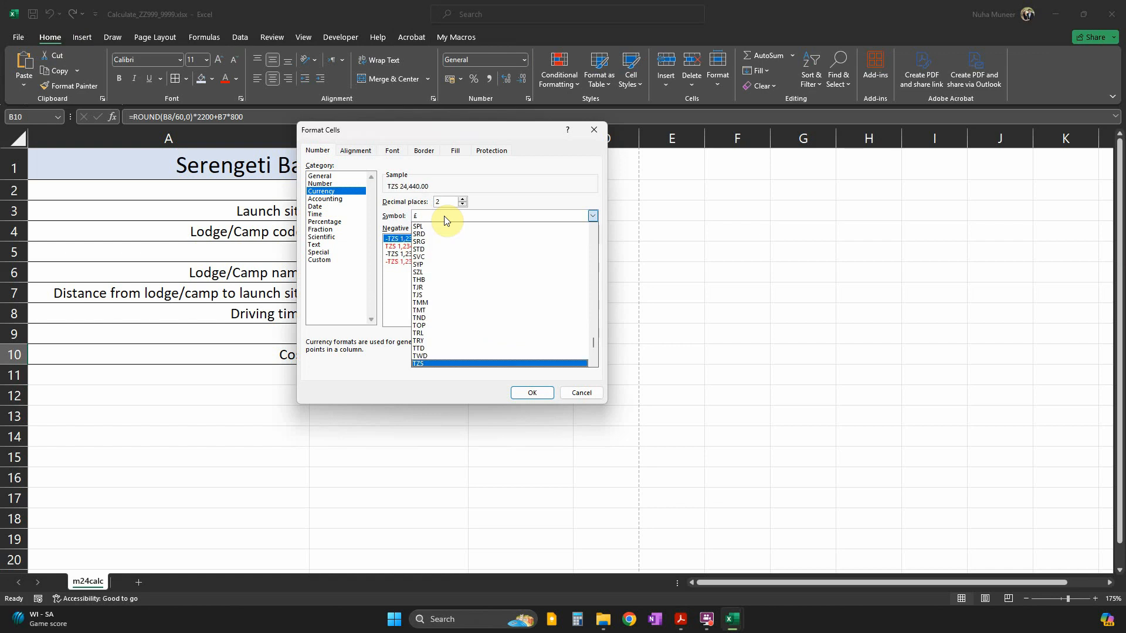
pyautogui.click(421, 365)
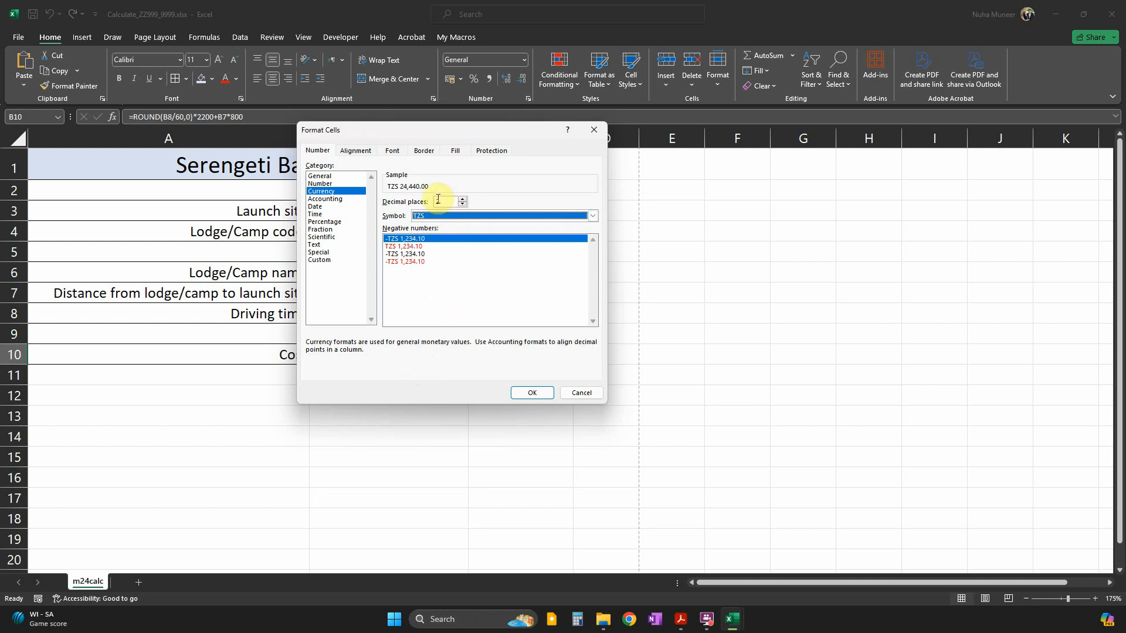
pyautogui.click(529, 395)
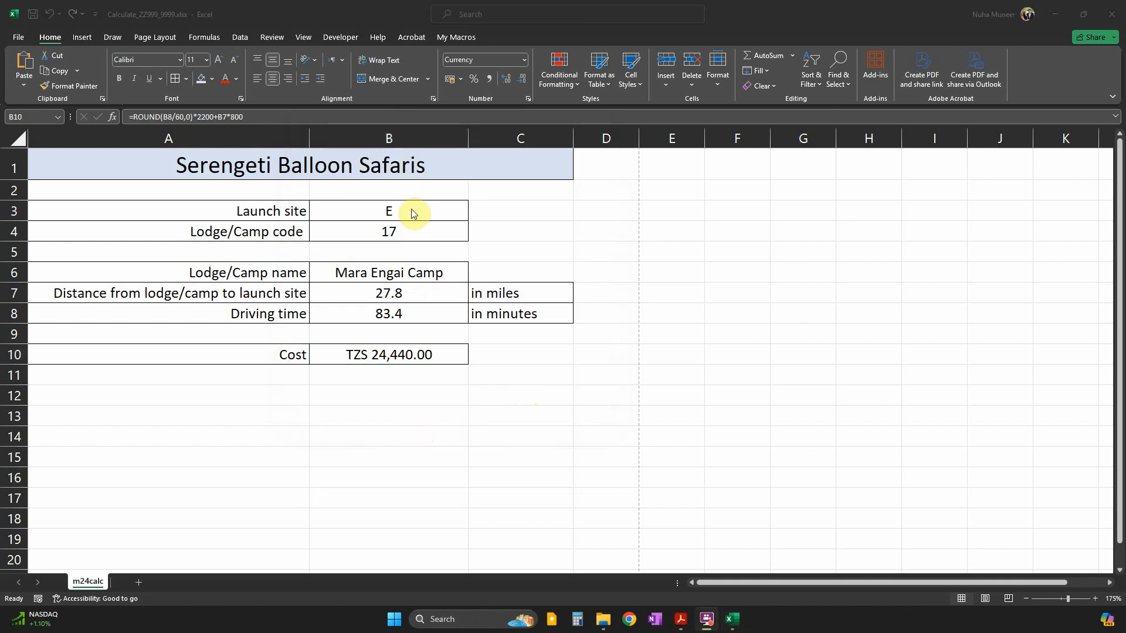
# Review the lodge code in B4 and the formulas in cells B6, B7 and B8
pyautogui.click(381, 229)
pyautogui.click(388, 279)
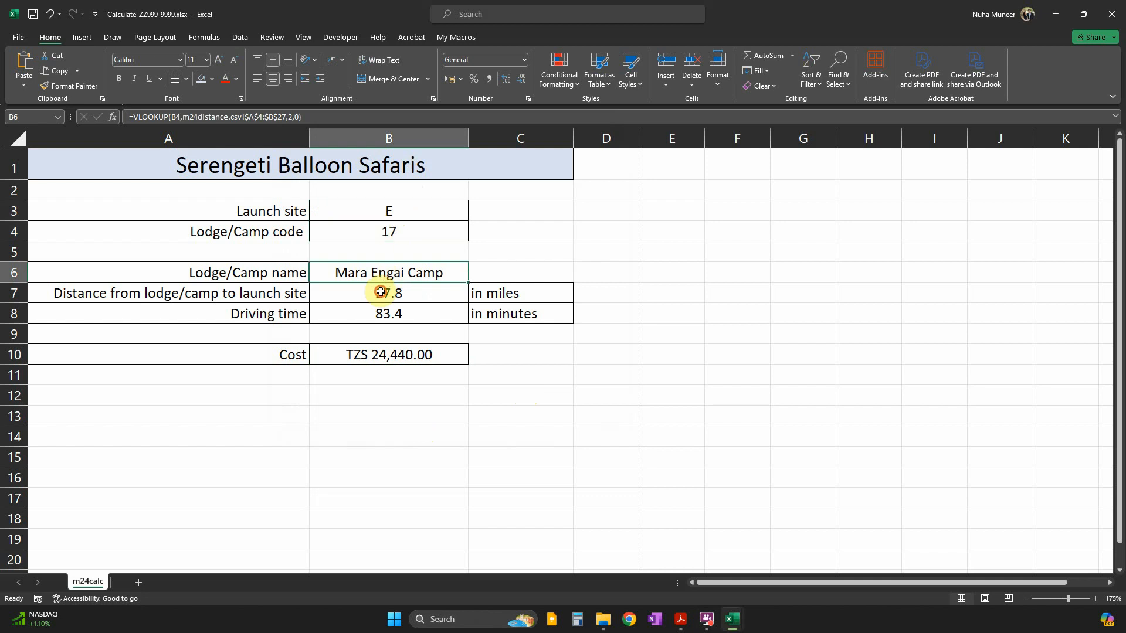
pyautogui.click(383, 289)
pyautogui.click(382, 315)
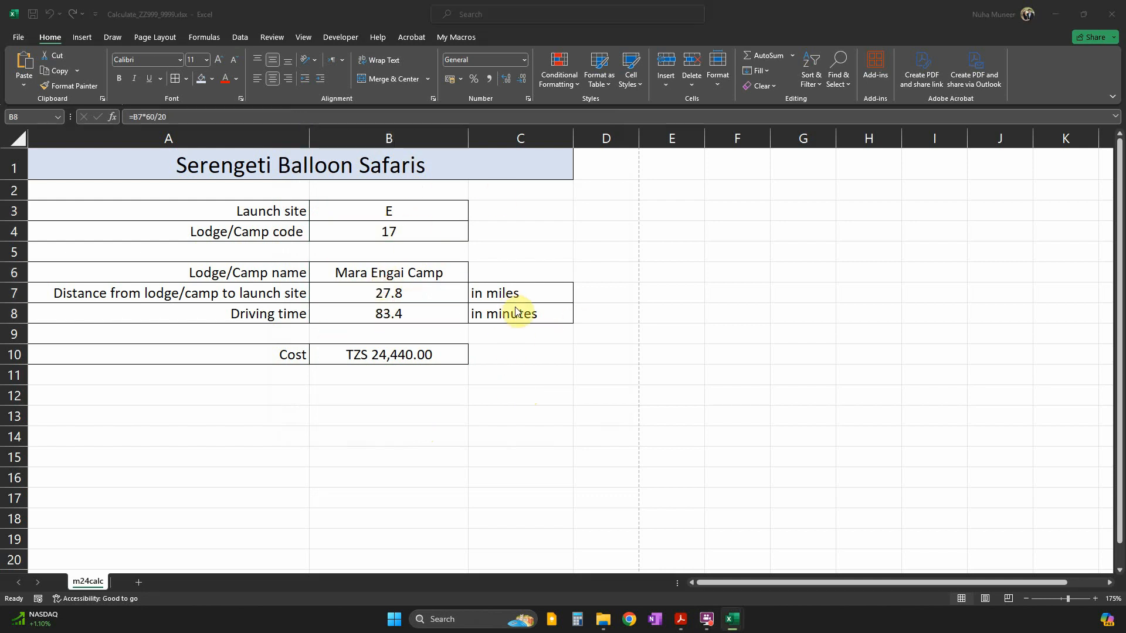
# Switch to the PDF and read question 16's instructions for formatting, saving and printing the spreadsheet with formulae
pyautogui.hotkey('alt', 'Tab')
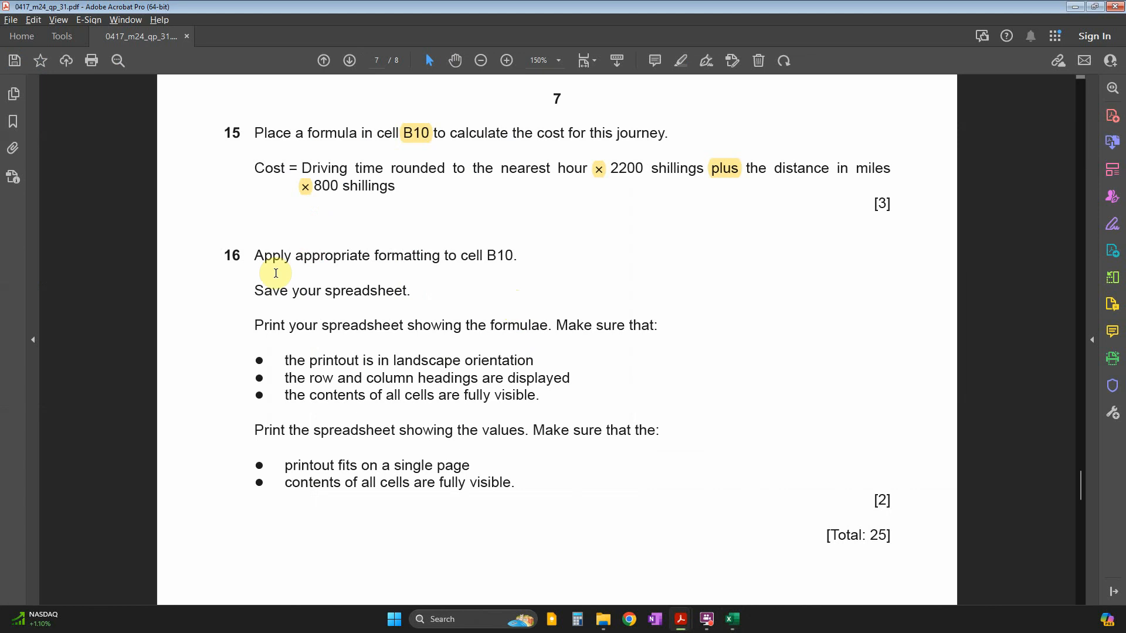
pyautogui.moveTo(256, 257); pyautogui.dragTo(471, 255)
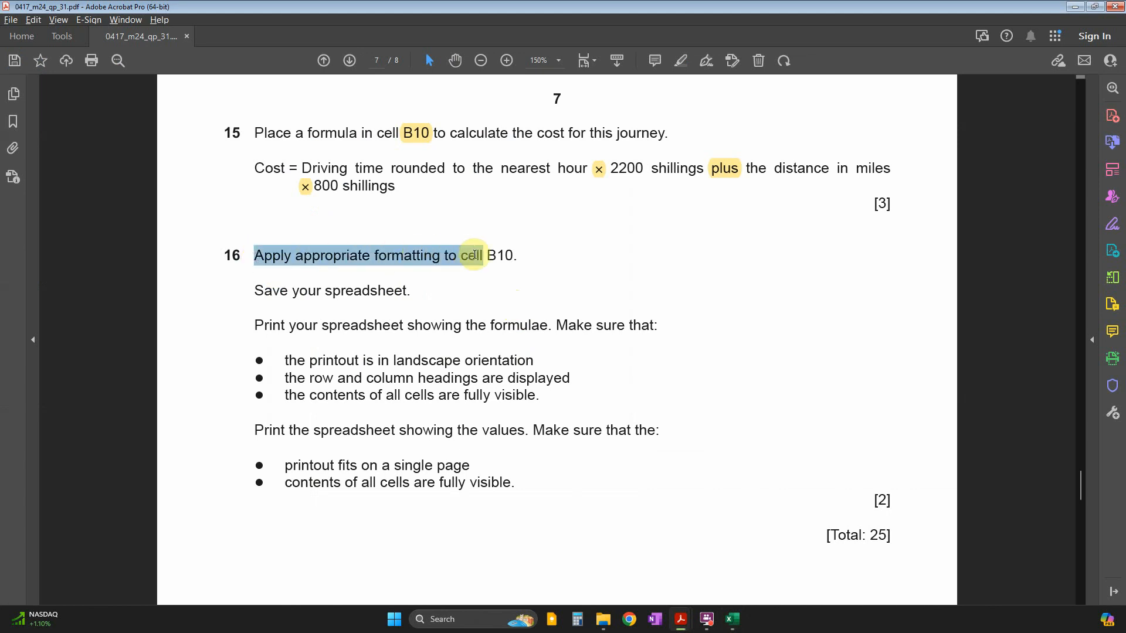
pyautogui.moveTo(253, 291); pyautogui.dragTo(389, 295)
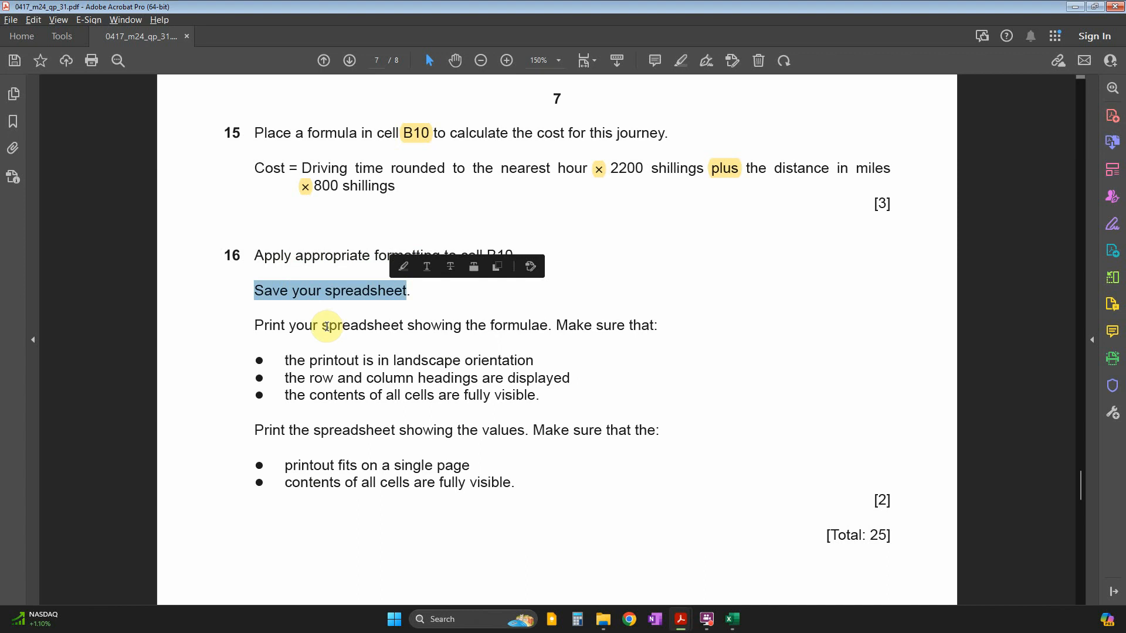
pyautogui.moveTo(253, 326)
pyautogui.mouseDown()
pyautogui.moveTo(502, 337)
pyautogui.moveTo(657, 329)
pyautogui.mouseUp()
pyautogui.moveTo(285, 360); pyautogui.dragTo(358, 360)
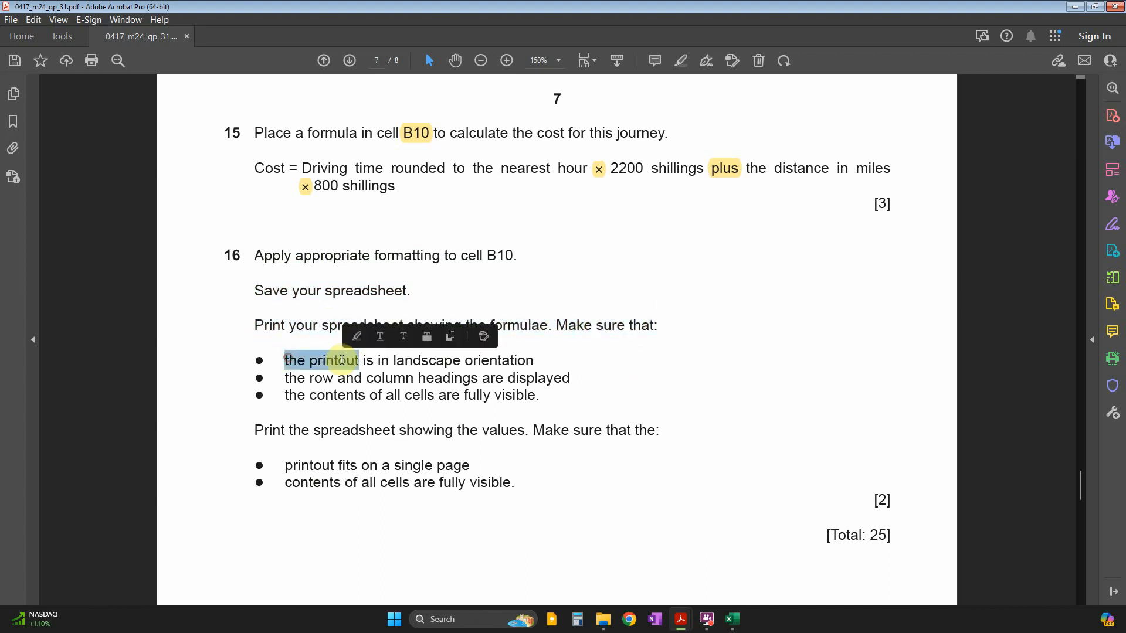
pyautogui.click(362, 378)
pyautogui.hotkey('alt', 'Tab')
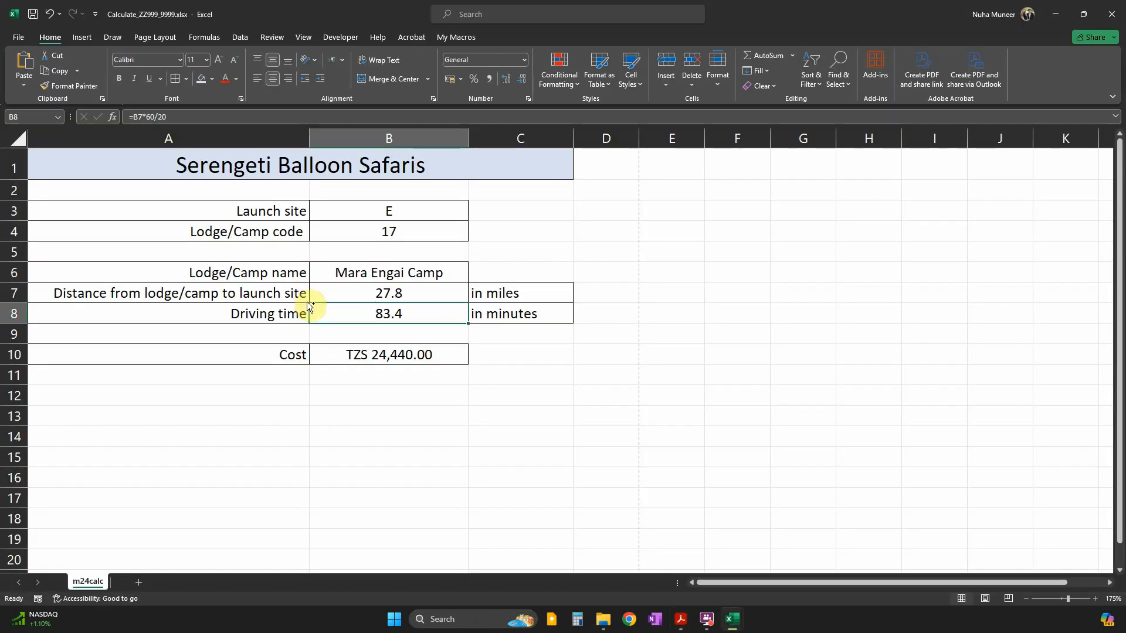
pyautogui.hotkey('alt', 'Tab')
# Underline "showing the formulae." in question 16 of the PDF
pyautogui.moveTo(321, 325); pyautogui.dragTo(412, 327)
pyautogui.click(543, 328)
pyautogui.click(453, 299)
# Check the landscape orientation requirement in question 16, then switch to Excel and open the print preview
pyautogui.scroll(-1, 486, 382)
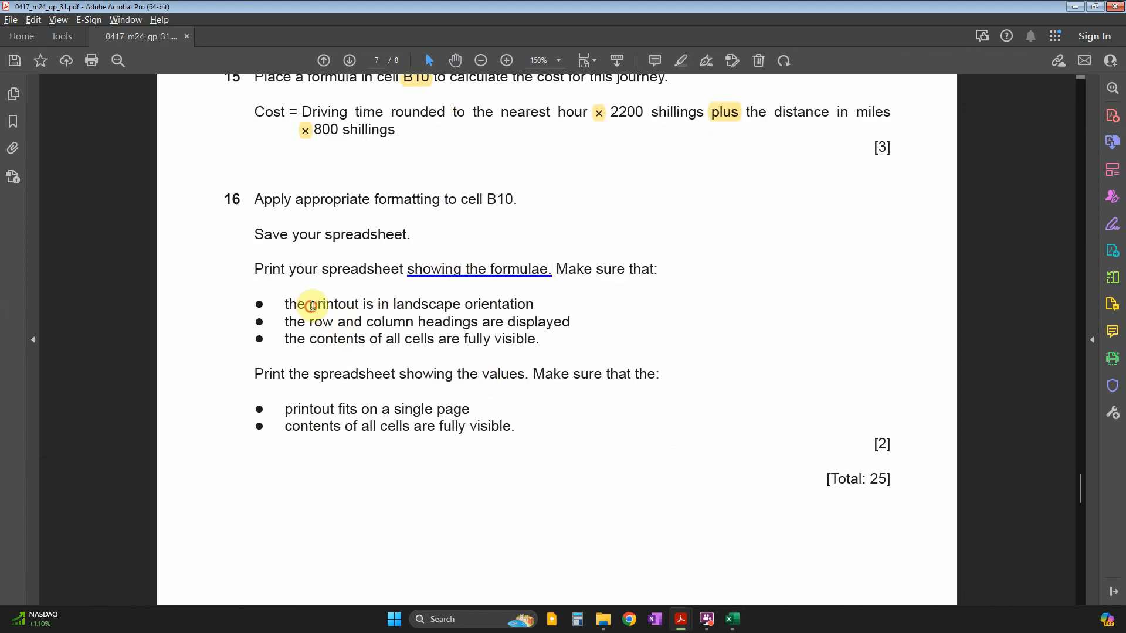
pyautogui.moveTo(311, 305); pyautogui.dragTo(534, 306)
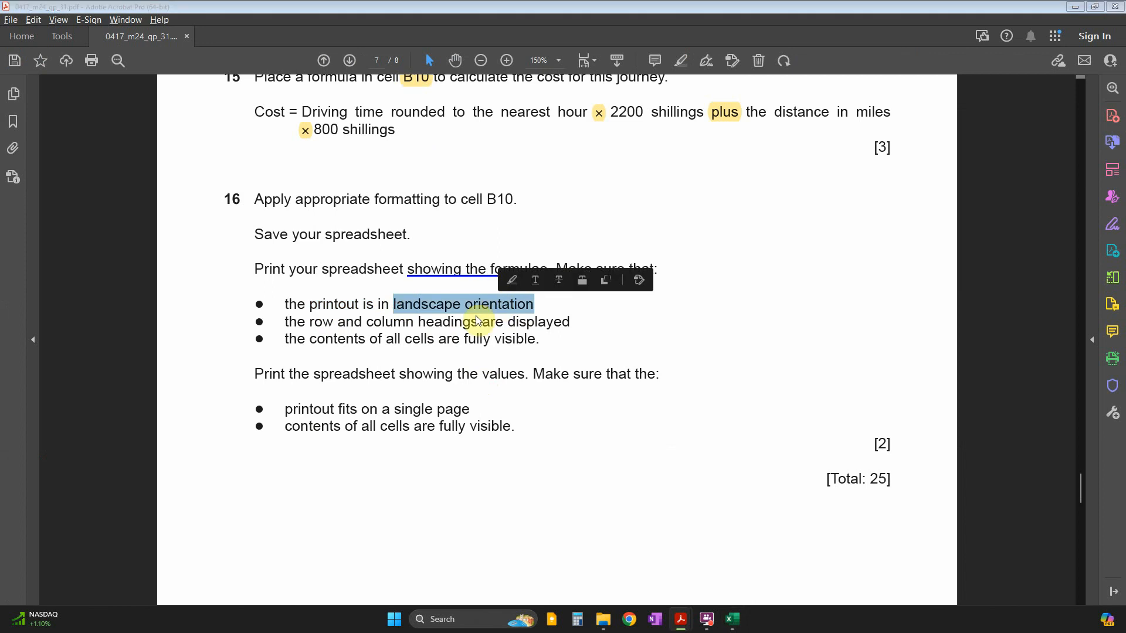
pyautogui.hotkey('alt', 'Tab')
pyautogui.click(12, 35)
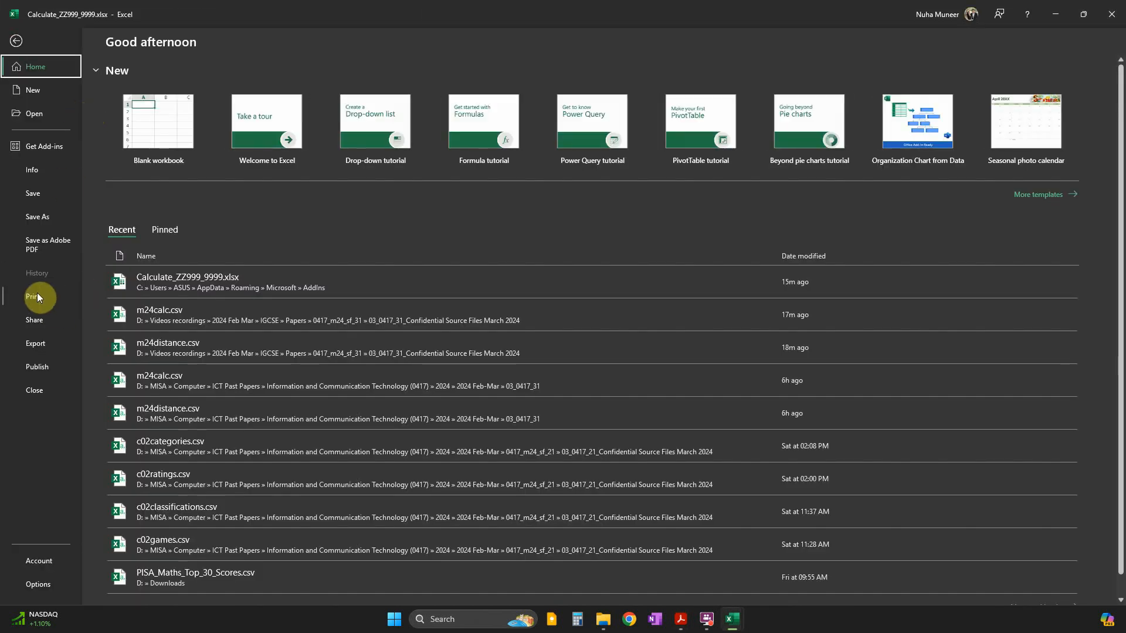
pyautogui.click(36, 295)
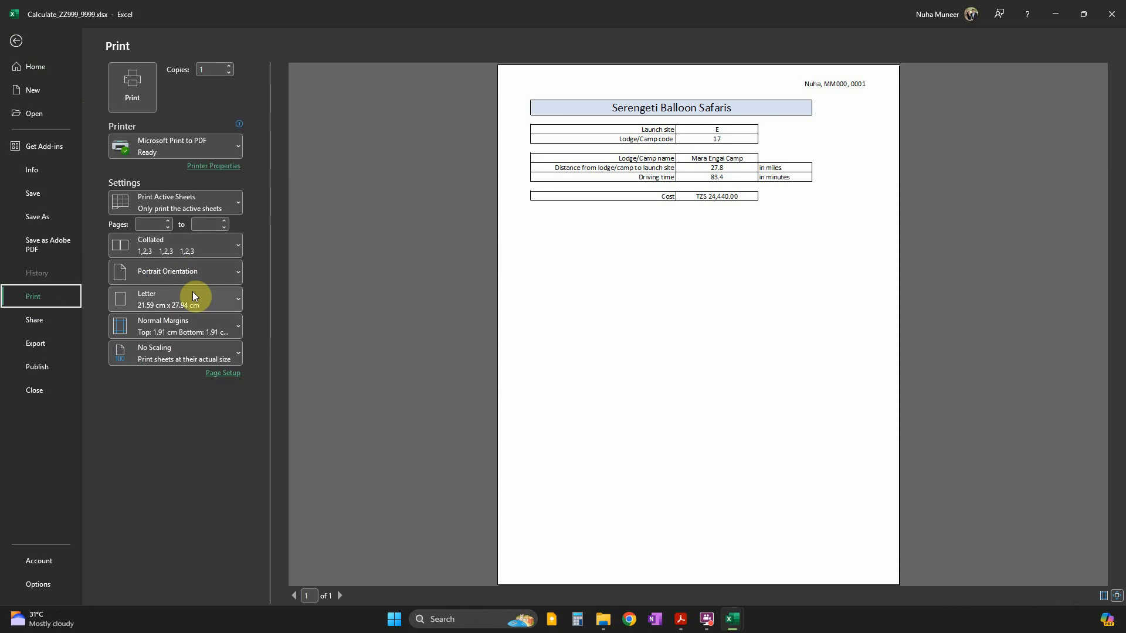
# Set the printout of the calculation sheet to landscape orientation
pyautogui.click(161, 304)
pyautogui.click(161, 303)
pyautogui.click(167, 324)
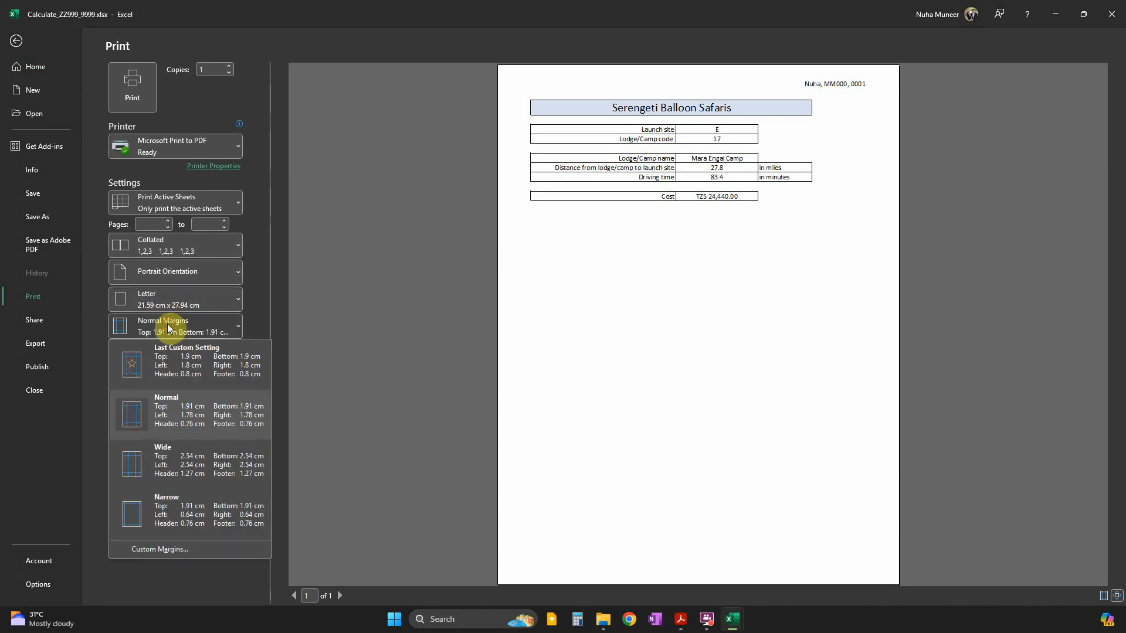
pyautogui.click(167, 323)
pyautogui.click(172, 275)
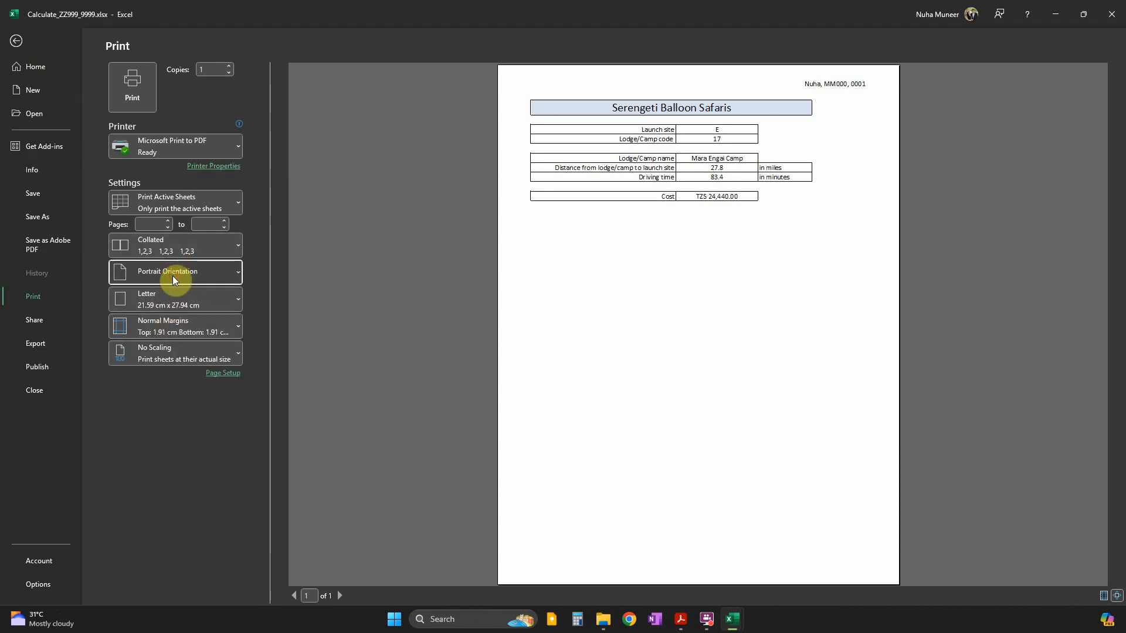
pyautogui.click(173, 276)
pyautogui.hotkey('alt', 'Tab')
pyautogui.hotkey('alt', 'Tab')
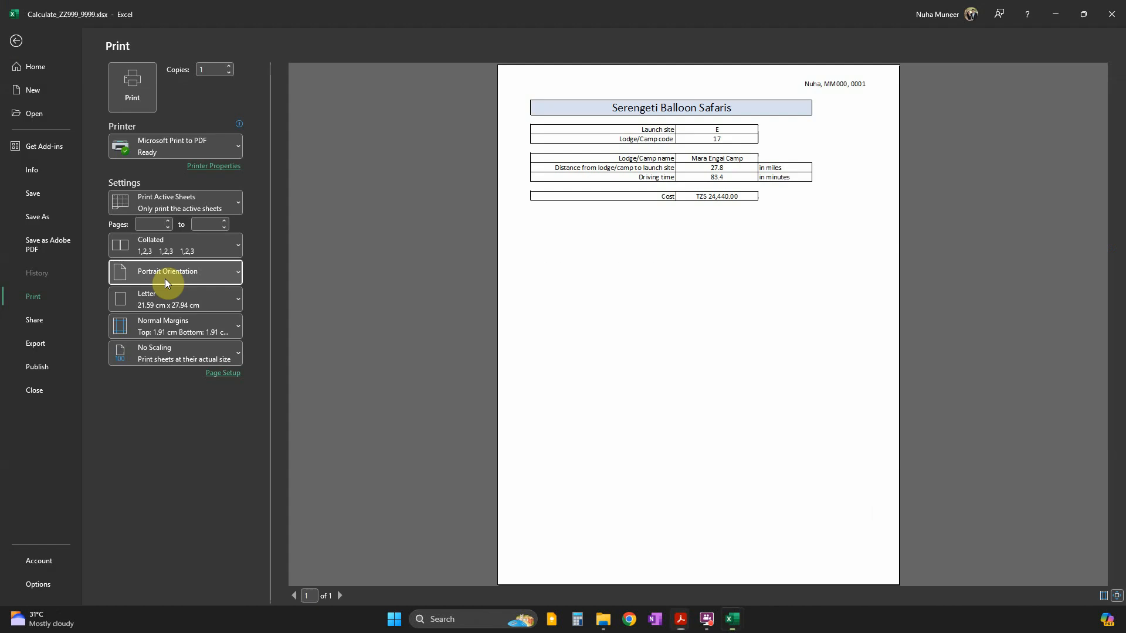
pyautogui.click(164, 279)
pyautogui.click(174, 325)
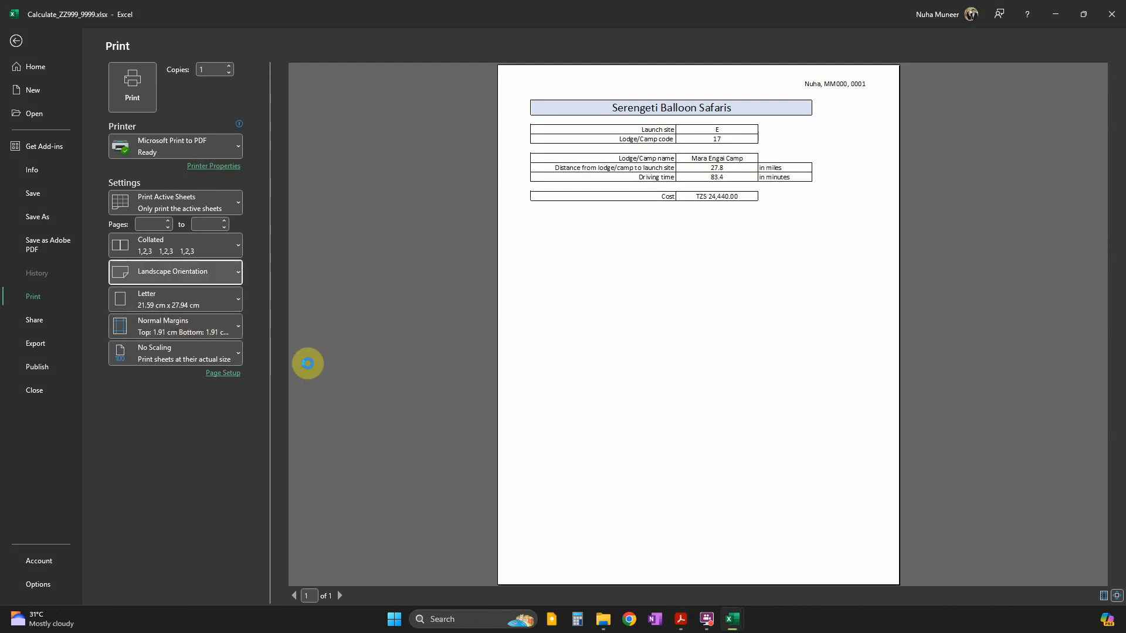
# Check the headings requirement in question 16 of the PDF and enable printing of row and column headings in Excel's page setup
pyautogui.hotkey('alt', 'Tab')
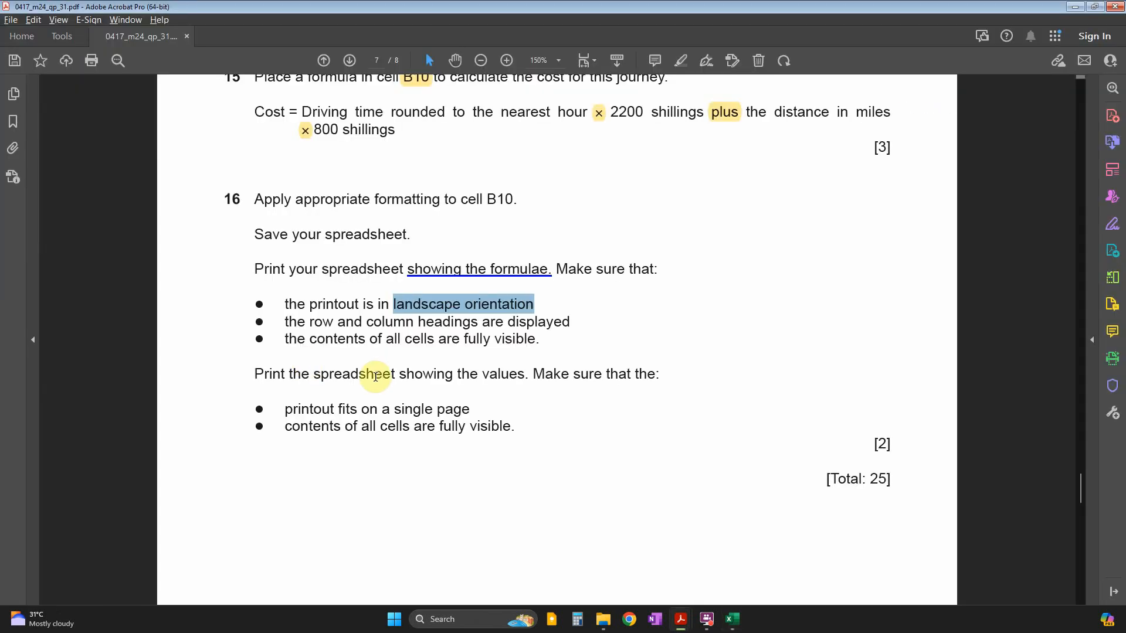
pyautogui.moveTo(305, 322); pyautogui.dragTo(570, 321)
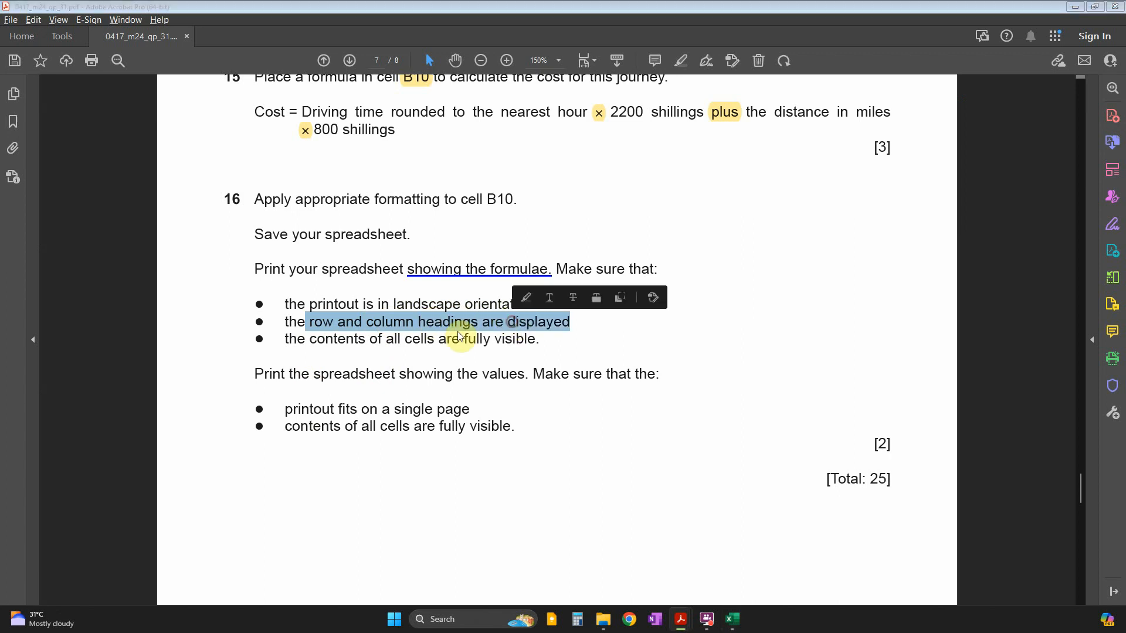
pyautogui.hotkey('alt', 'Tab')
pyautogui.click(240, 375)
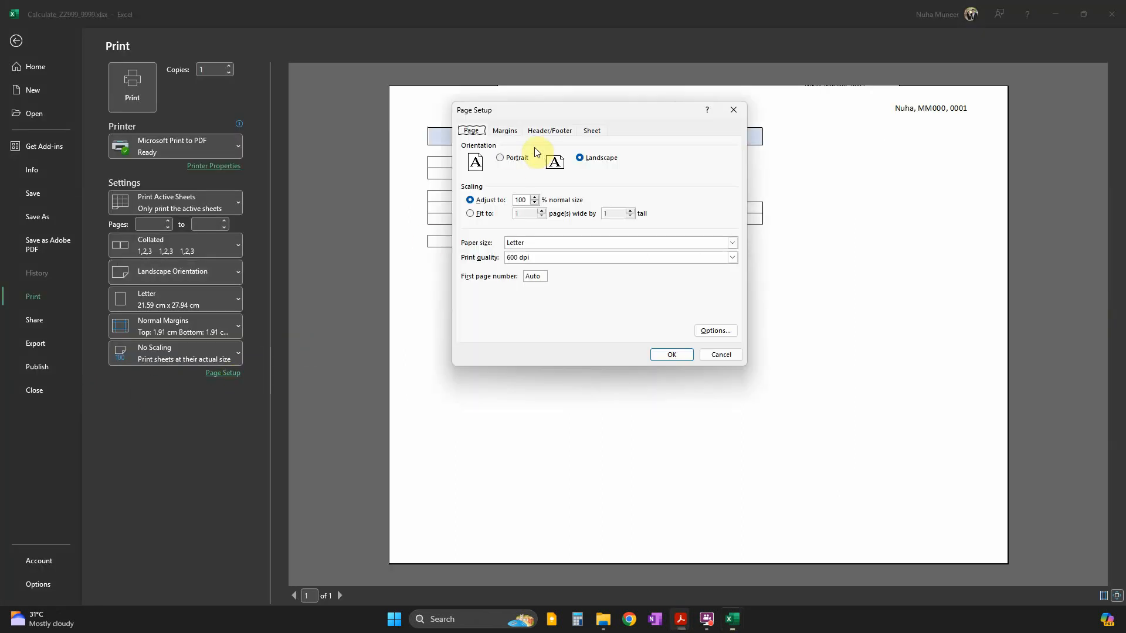
pyautogui.click(512, 131)
pyautogui.click(565, 133)
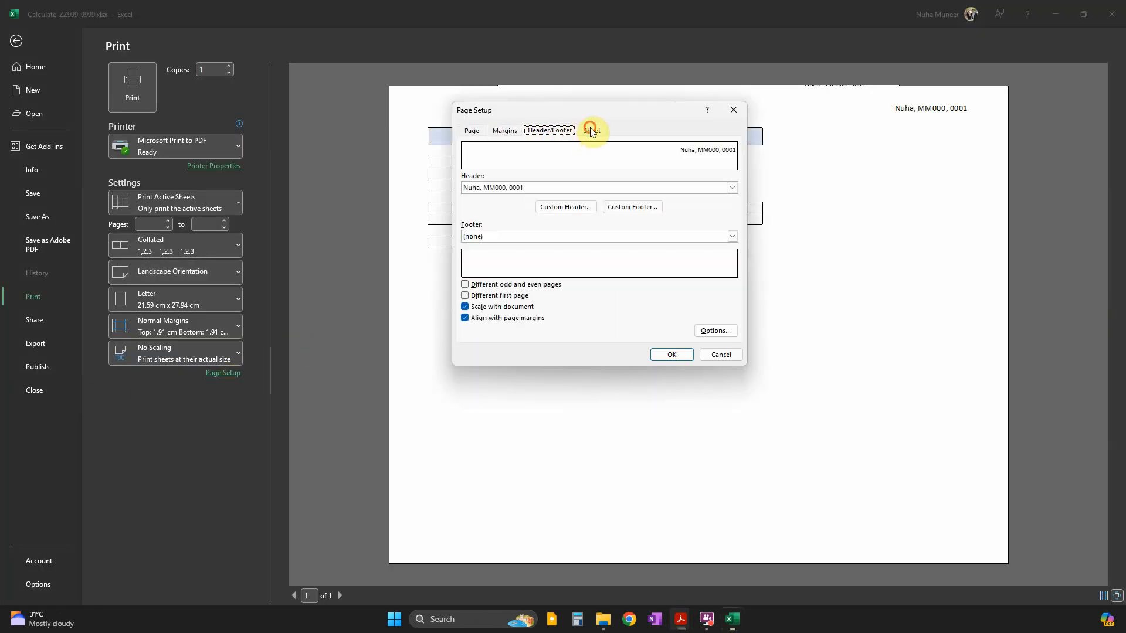
pyautogui.click(591, 130)
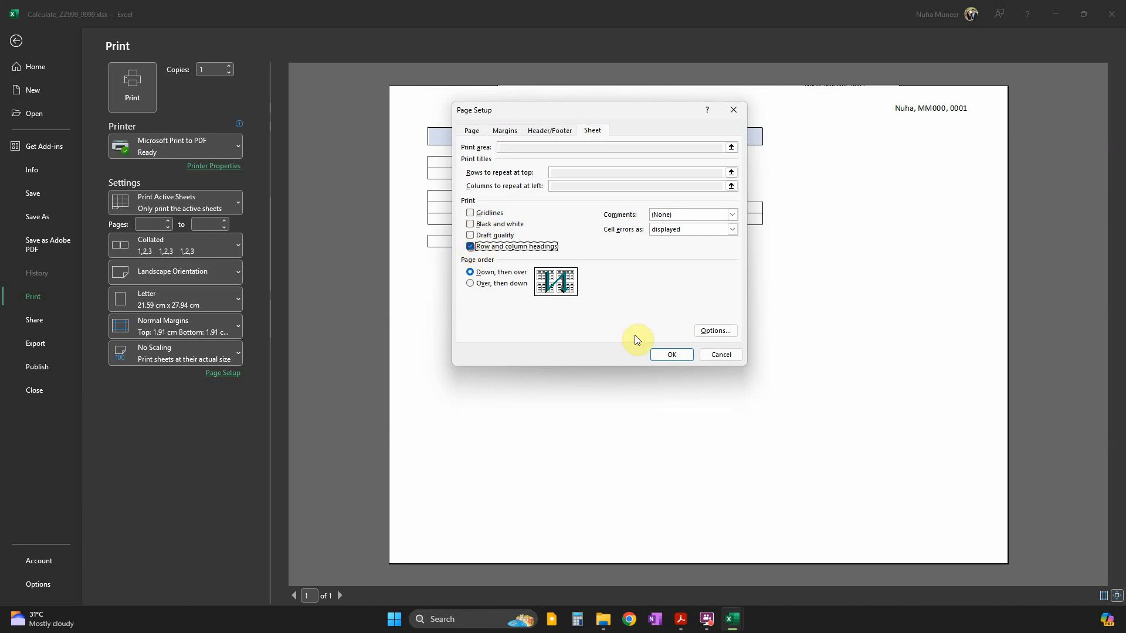
pyautogui.click(673, 355)
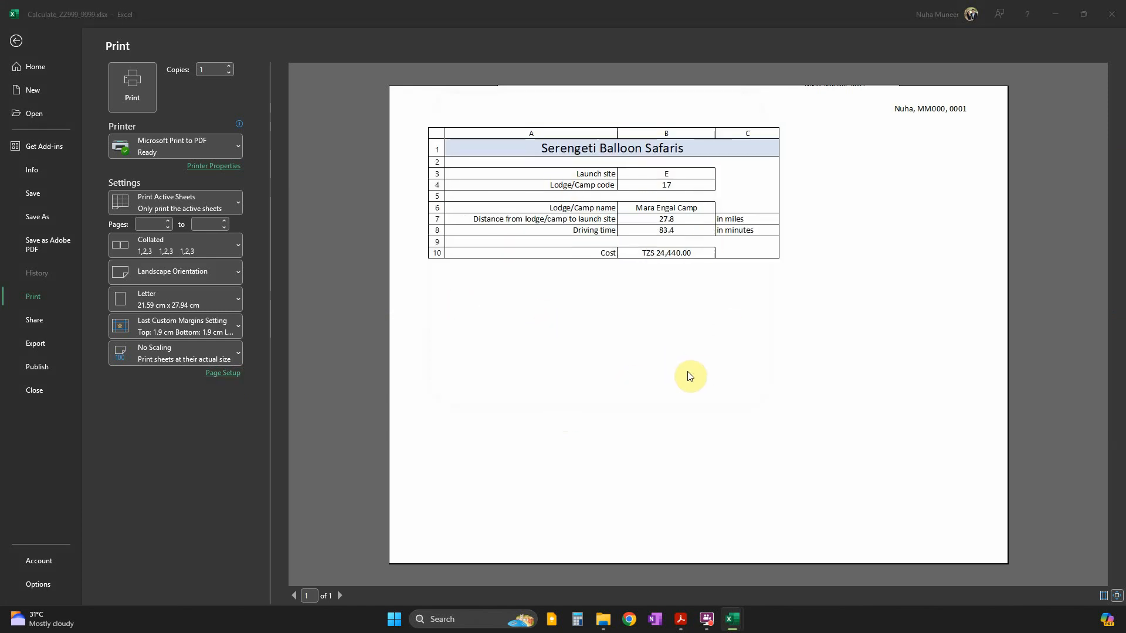
# Compare the PDF's requirement that all cell contents be fully visible with the Excel print preview
pyautogui.hotkey('alt', 'Tab')
pyautogui.moveTo(285, 338); pyautogui.dragTo(530, 340)
pyautogui.hotkey('alt', 'Tab')
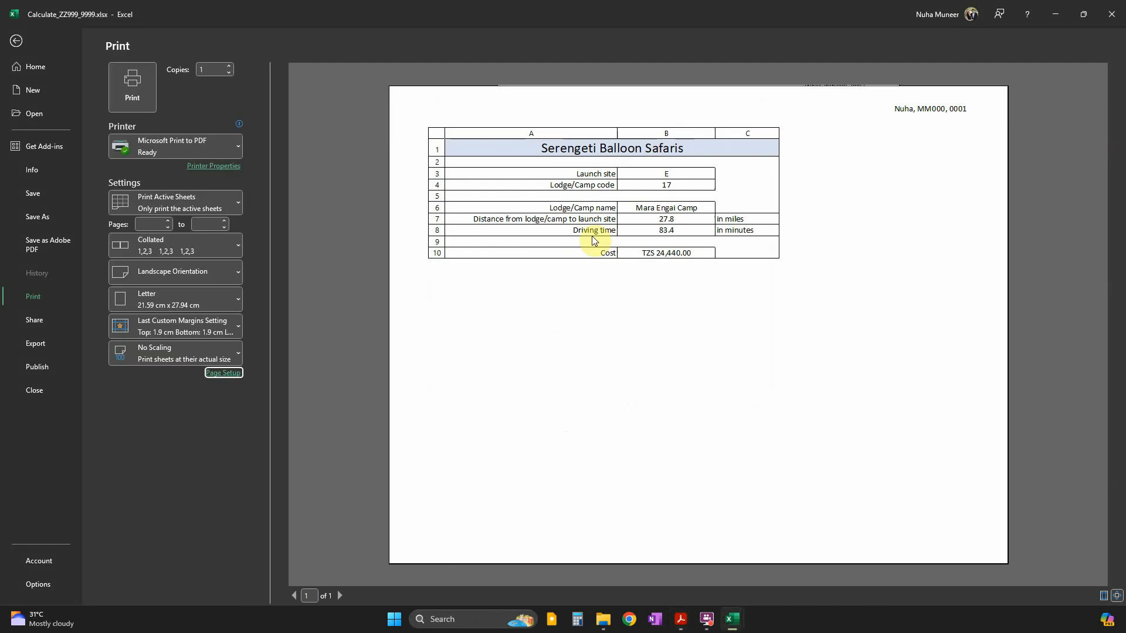
pyautogui.hotkey('alt', 'Tab')
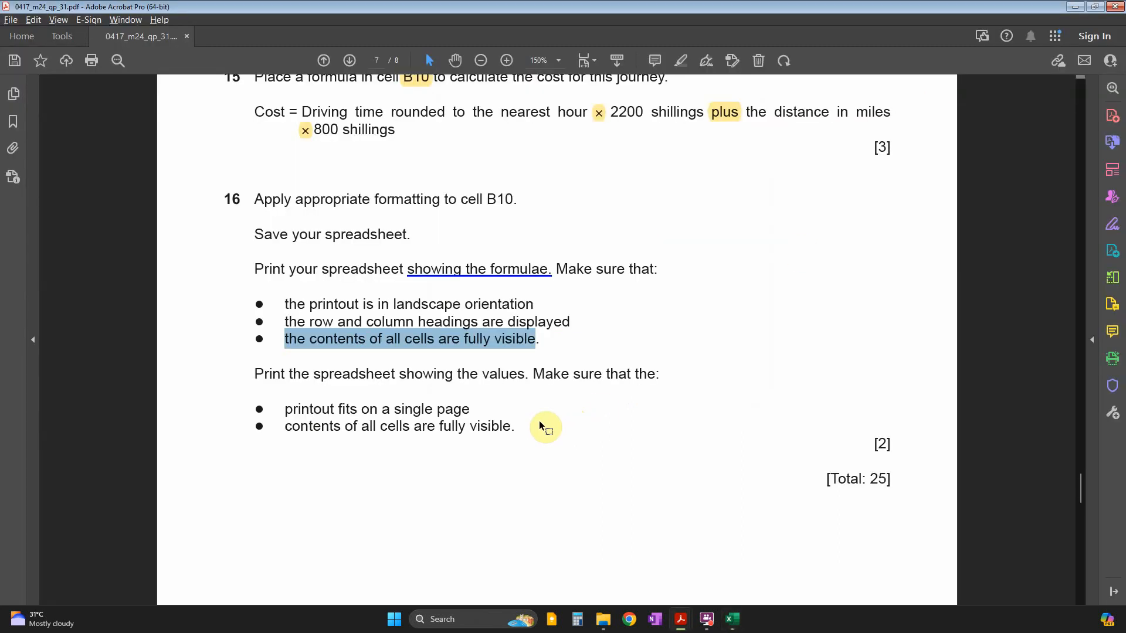
pyautogui.hotkey('alt', 'Tab')
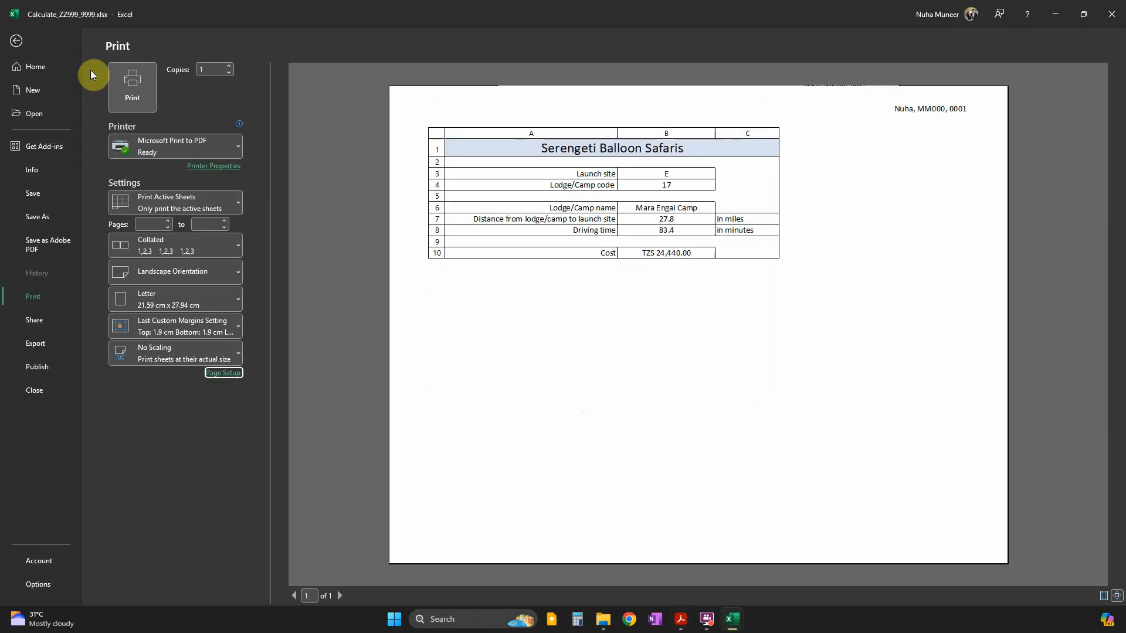
# Return to the worksheet, show the formulas in the cells and autofit columns A and B to their contents
pyautogui.click(18, 44)
pyautogui.click(190, 37)
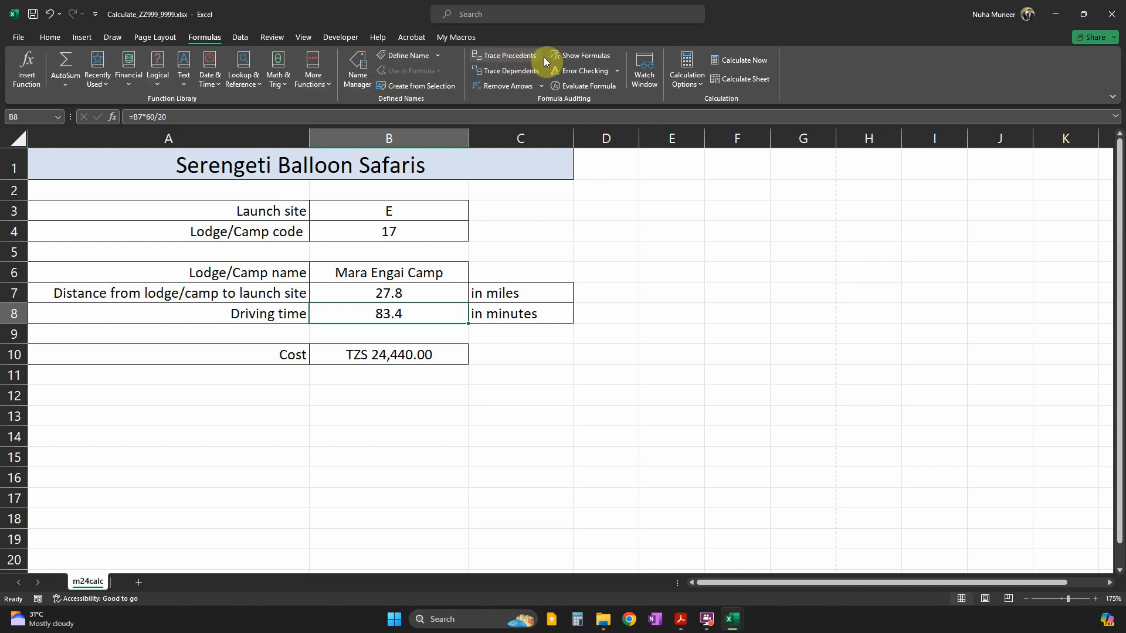
pyautogui.click(570, 55)
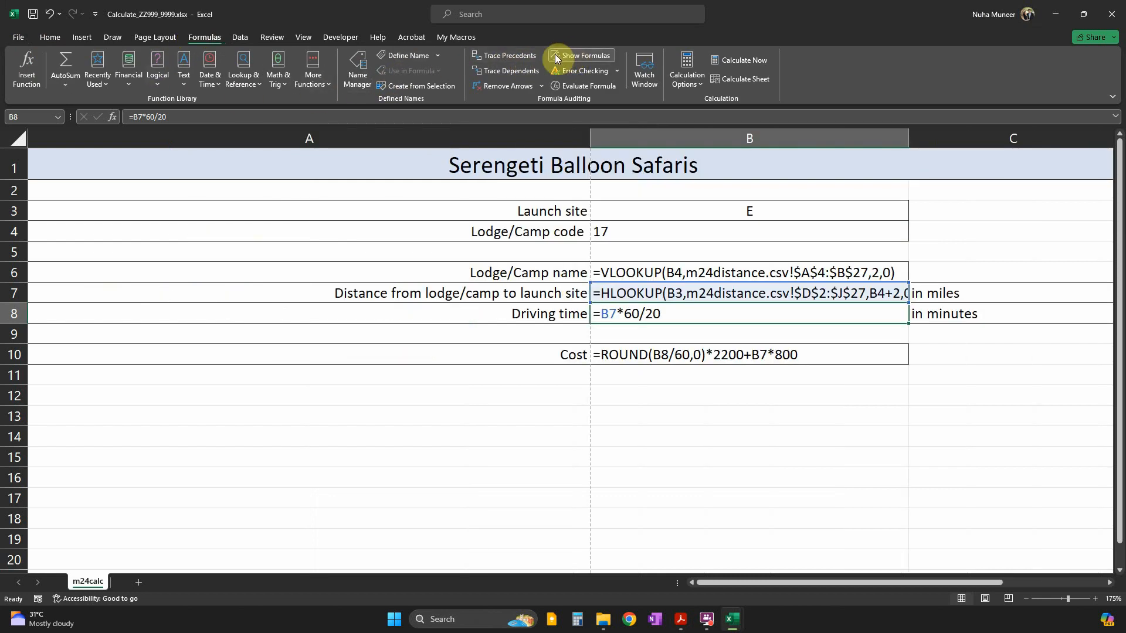
pyautogui.doubleClick(591, 140)
pyautogui.doubleClick(615, 138)
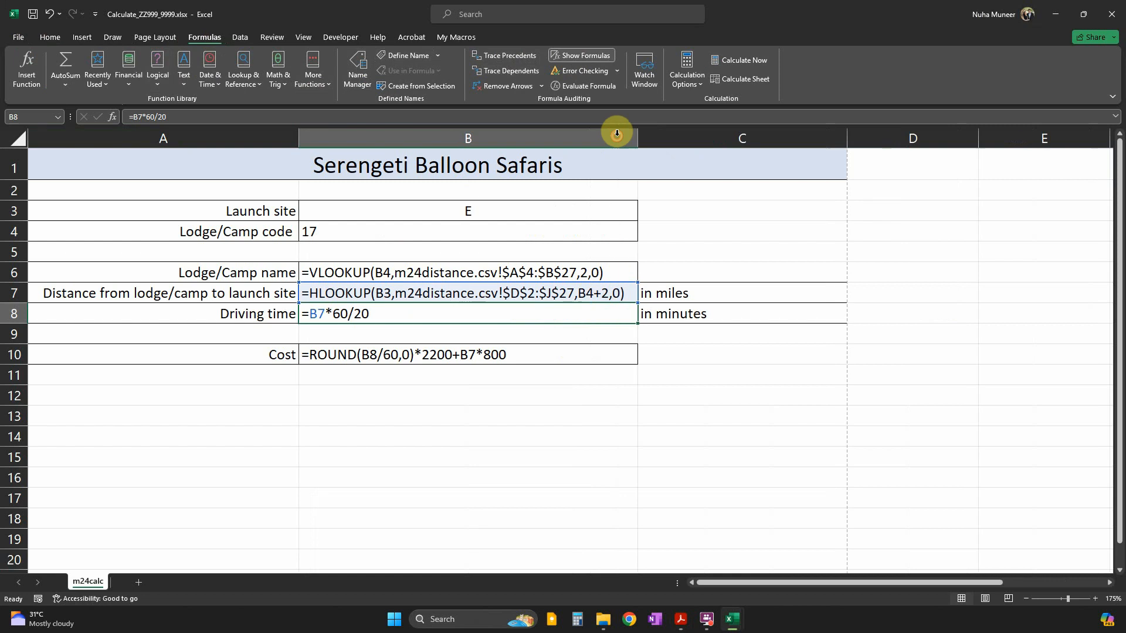
# Autofit column C to its contents and open the print preview of the formula view
pyautogui.doubleClick(848, 139)
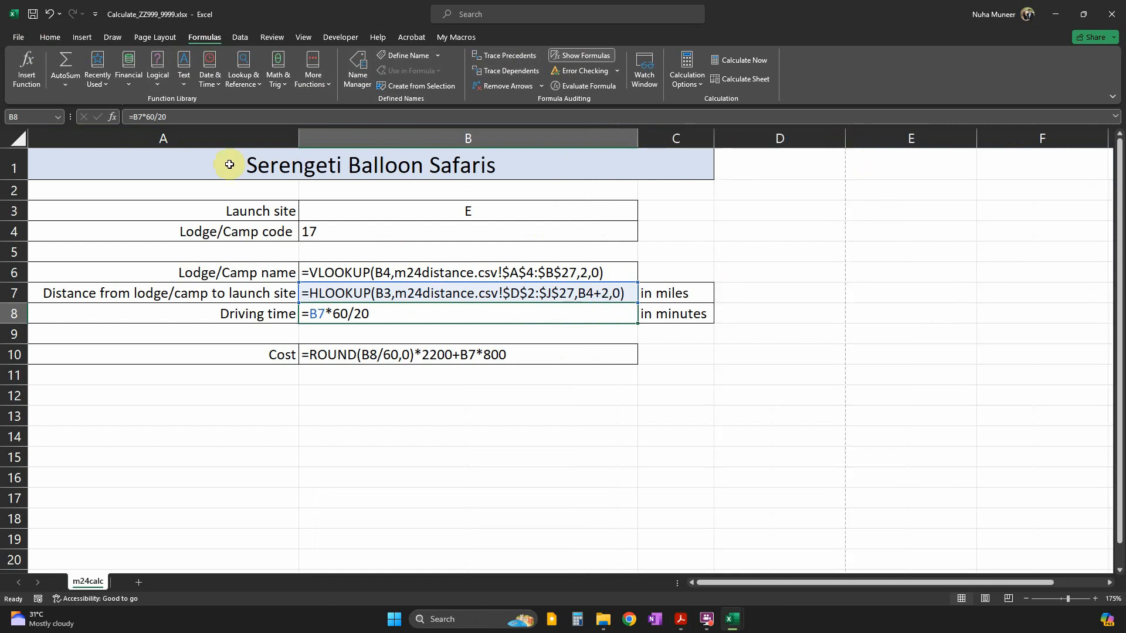
pyautogui.click(18, 37)
pyautogui.click(33, 297)
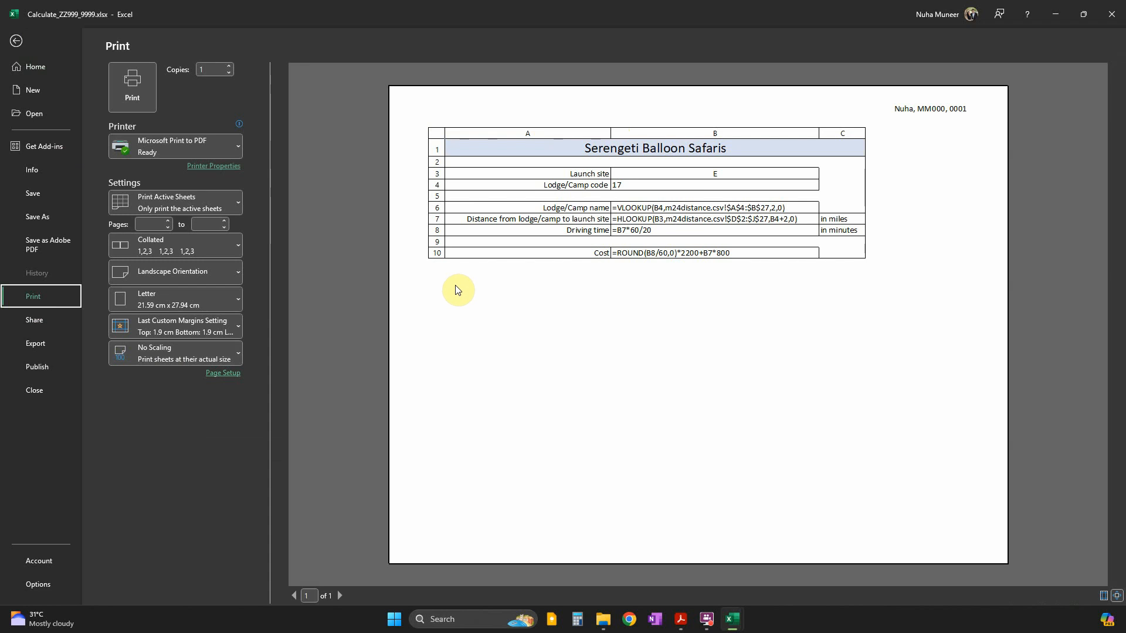
# Print the formula view with Microsoft Print to PDF and name the output file printout1
pyautogui.click(153, 146)
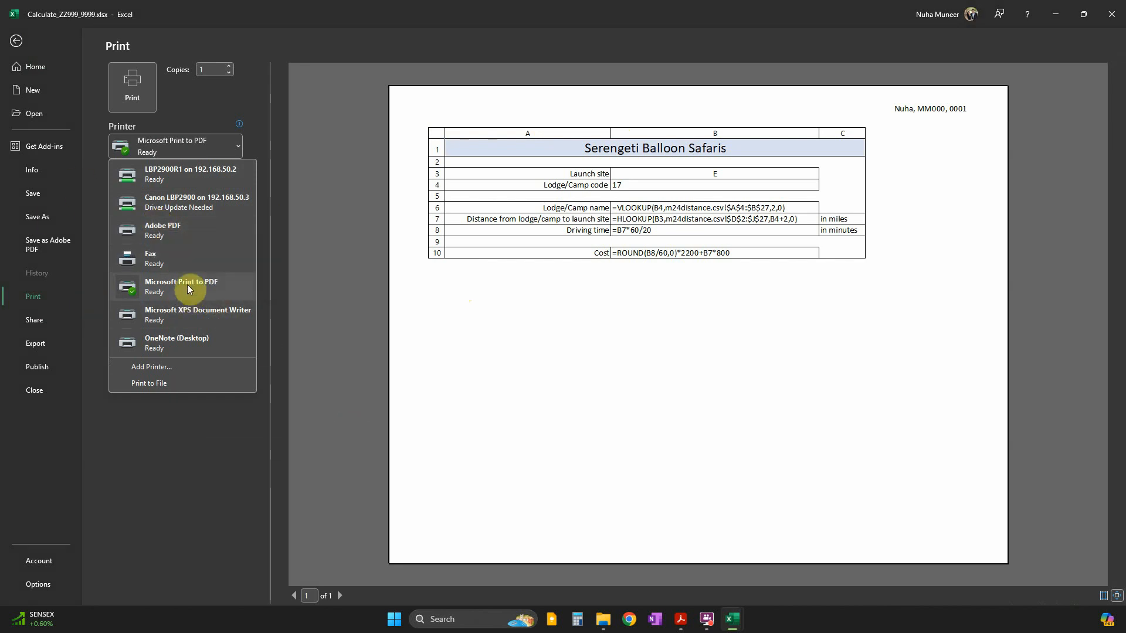
pyautogui.click(187, 284)
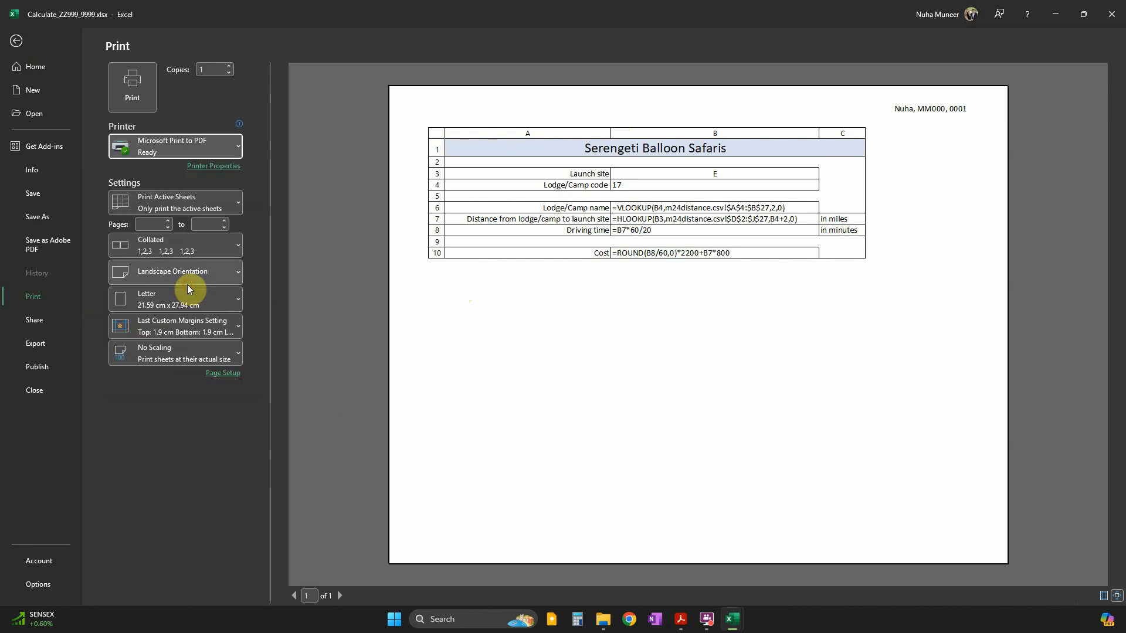
pyautogui.click(133, 88)
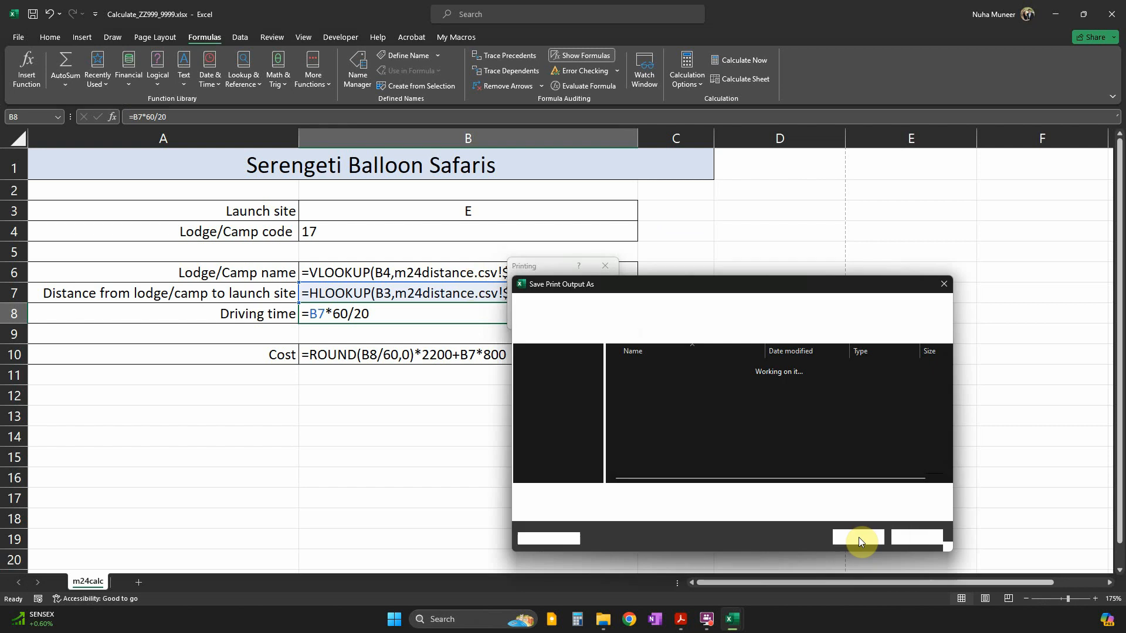
pyautogui.write('printout1')
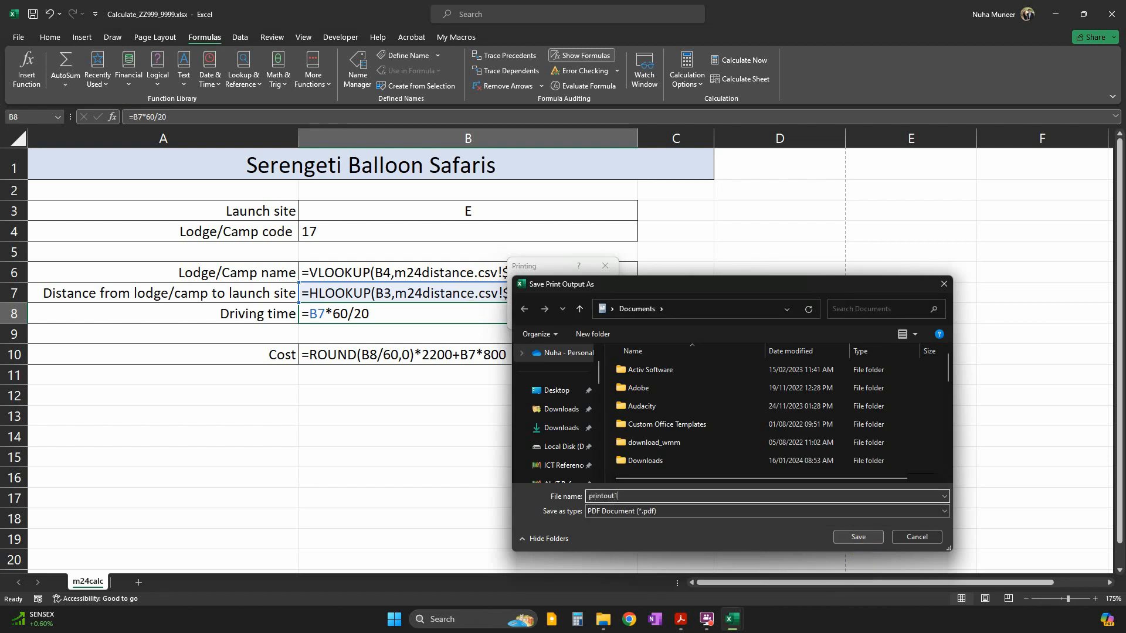
# Copy the March 2024 source files folder path from File Explorer and save the printout in its march24 subfolder
pyautogui.click(613, 621)
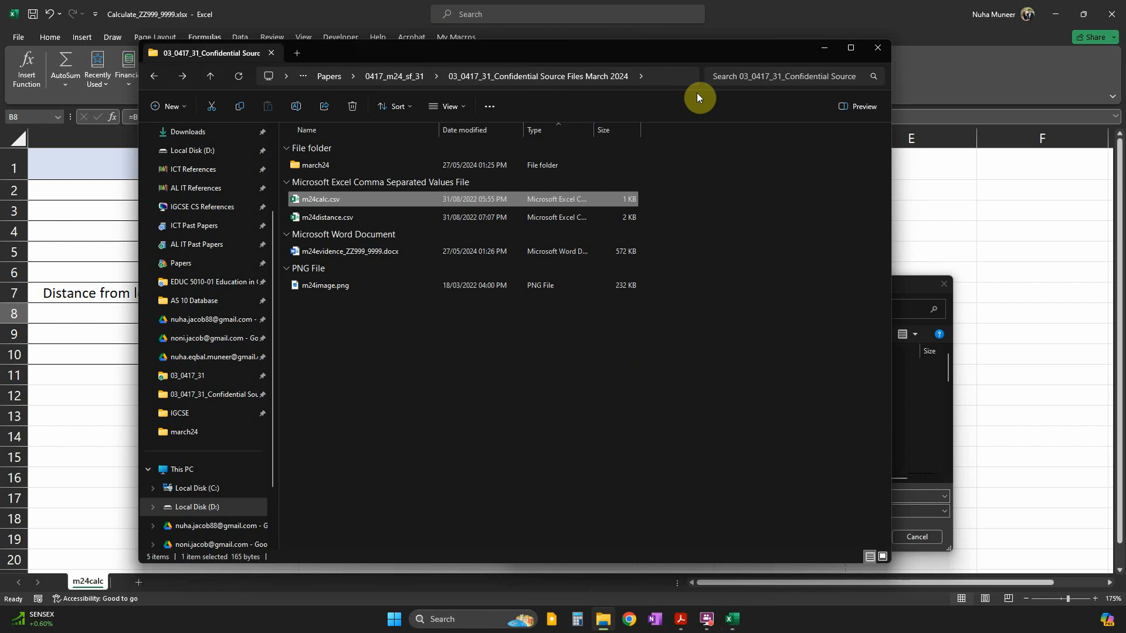
pyautogui.click(660, 78)
pyautogui.click(911, 385)
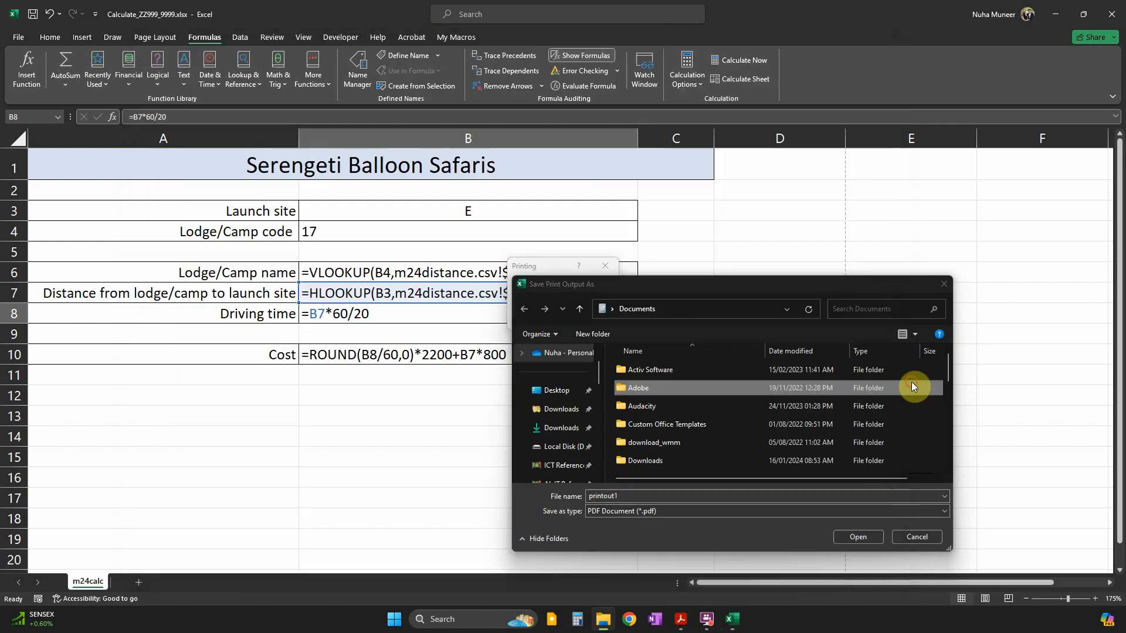
pyautogui.click(735, 310)
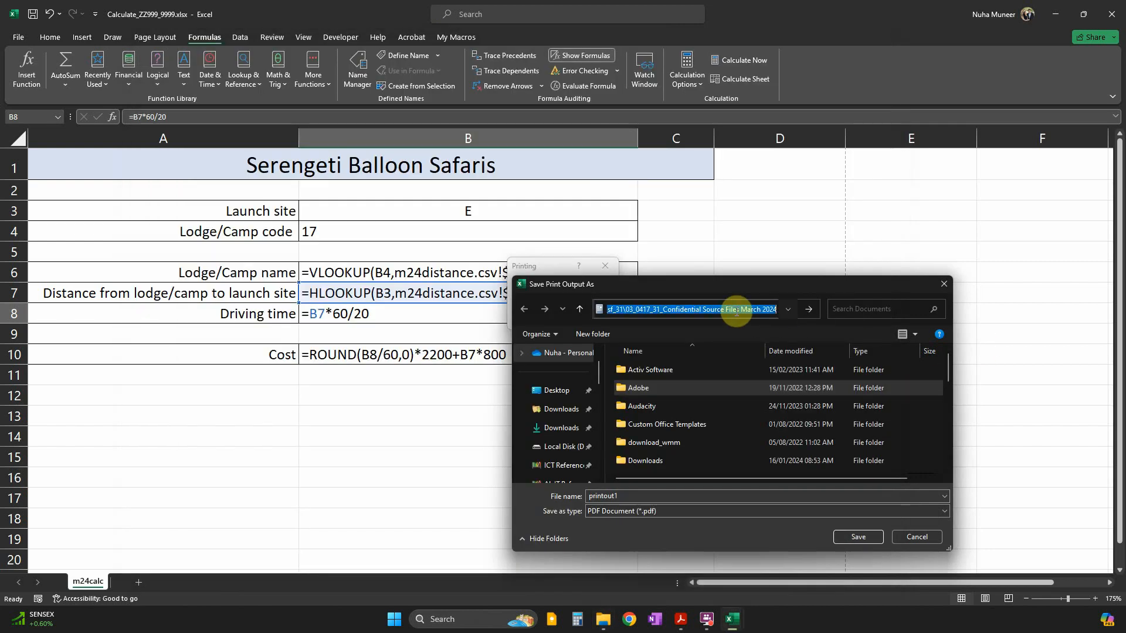
pyautogui.hotkey('ctrl', 'v')
pyautogui.press('Return')
pyautogui.click(628, 373)
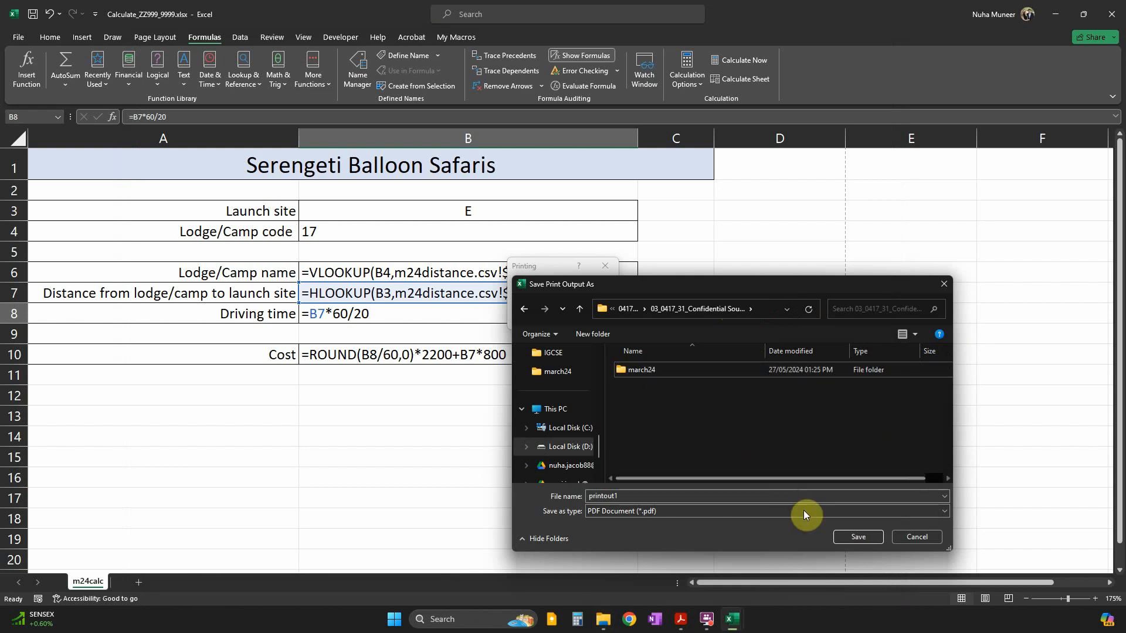
pyautogui.click(863, 537)
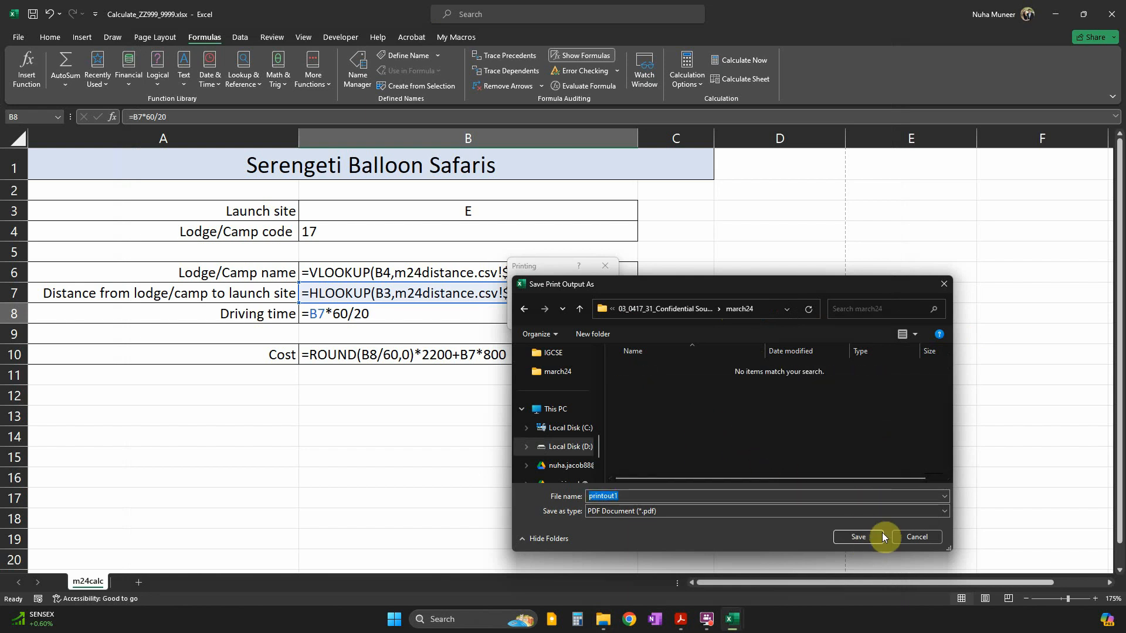
pyautogui.click(869, 536)
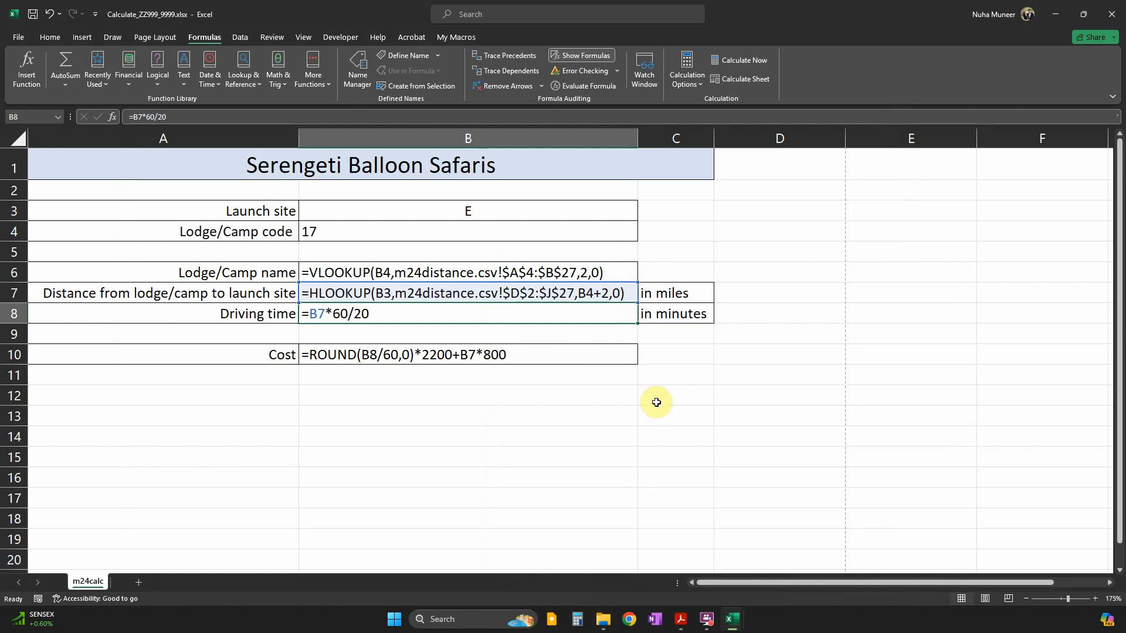
# Switch to the exam paper PDF and underline "showing the values" in question 16
pyautogui.click(680, 619)
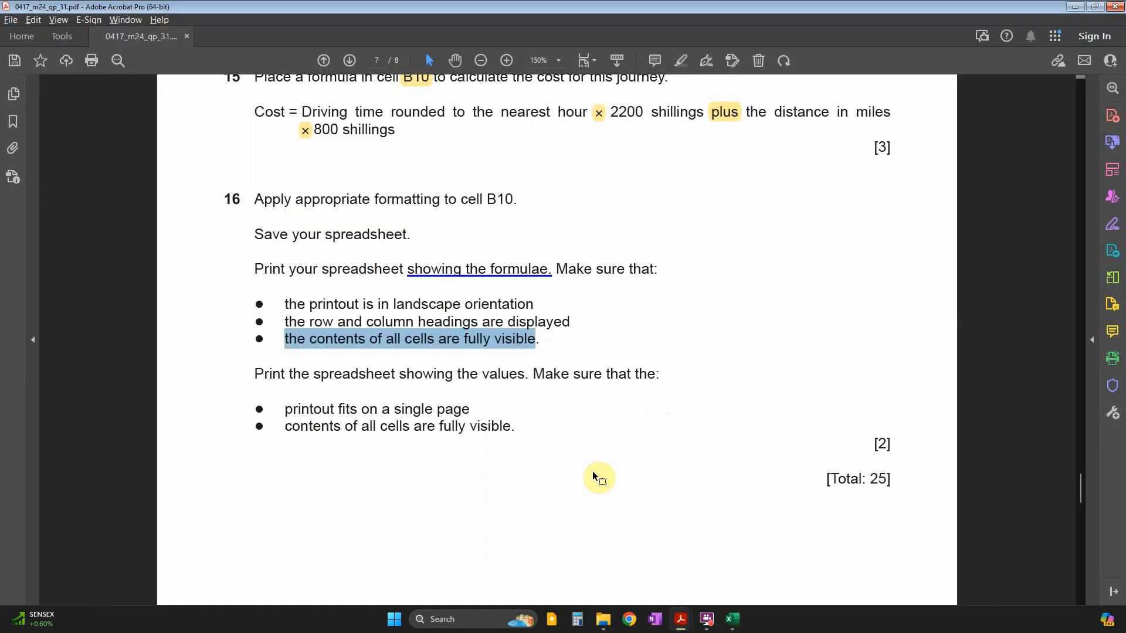
pyautogui.scroll(-3, 465, 414)
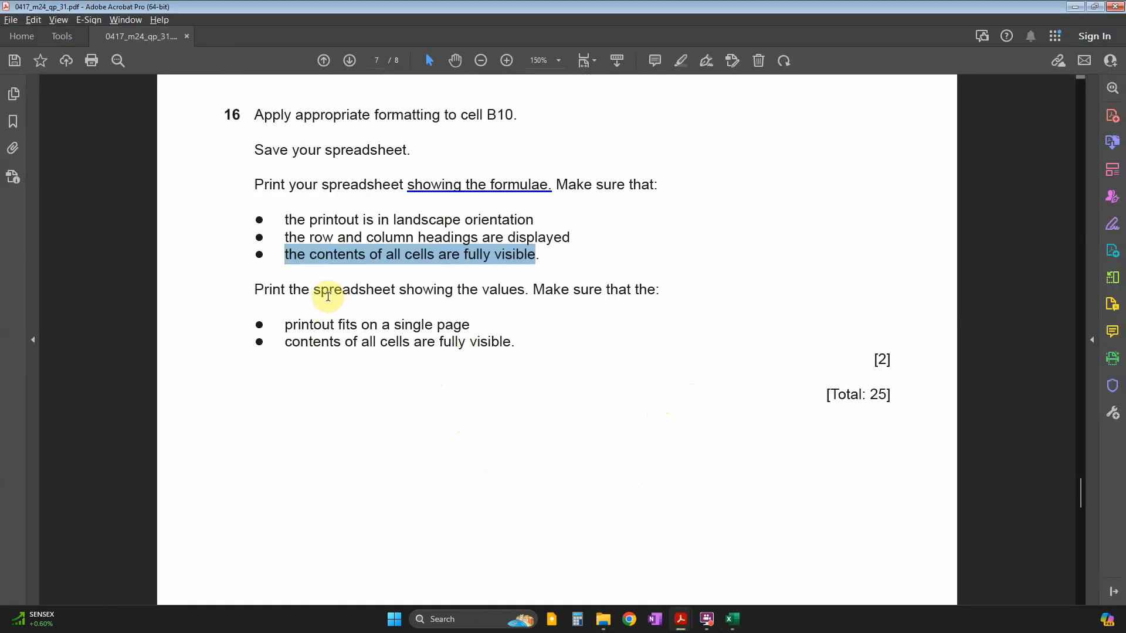
pyautogui.click(328, 296)
pyautogui.moveTo(400, 290); pyautogui.dragTo(525, 289)
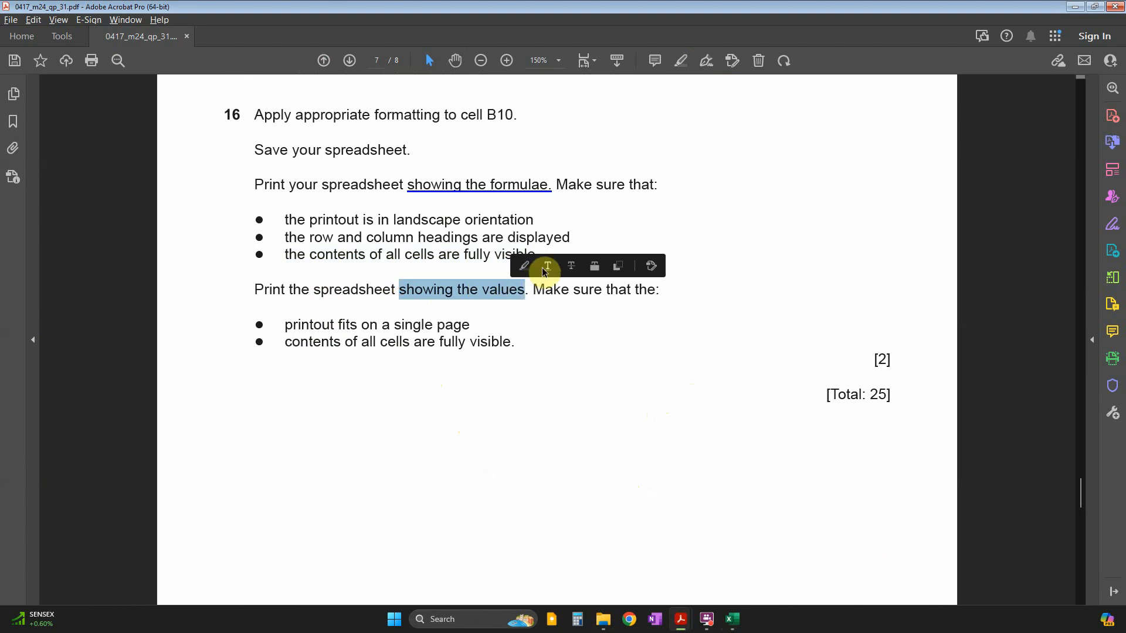
pyautogui.click(546, 266)
# Return to the Calculate workbook in Excel, turn off the formula display and autofit all columns to their contents
pyautogui.click(733, 619)
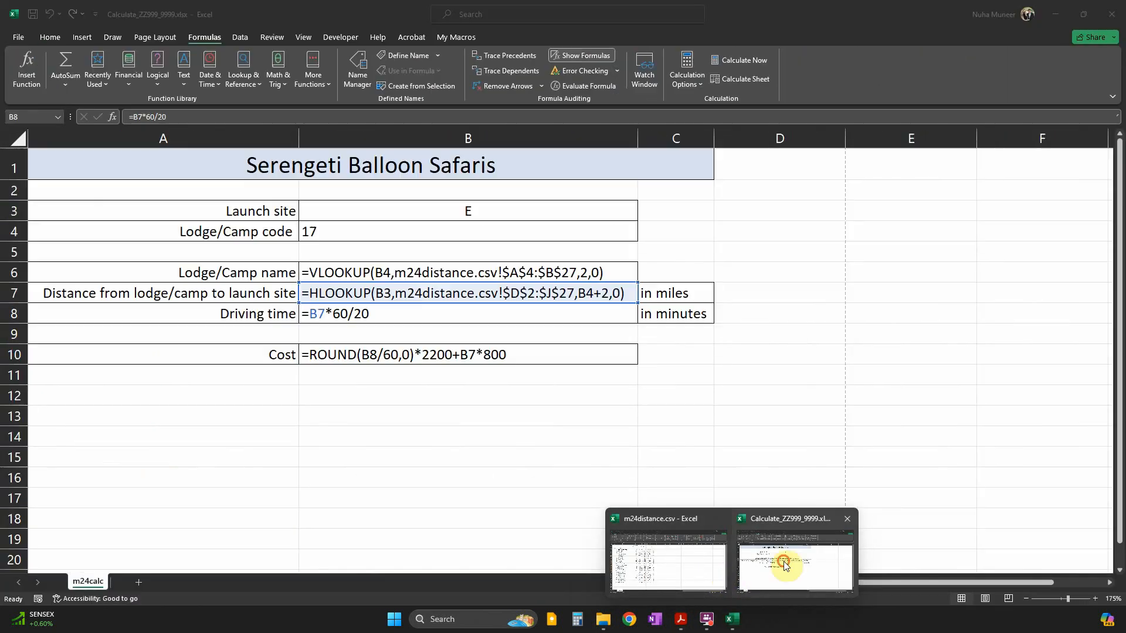
pyautogui.click(785, 562)
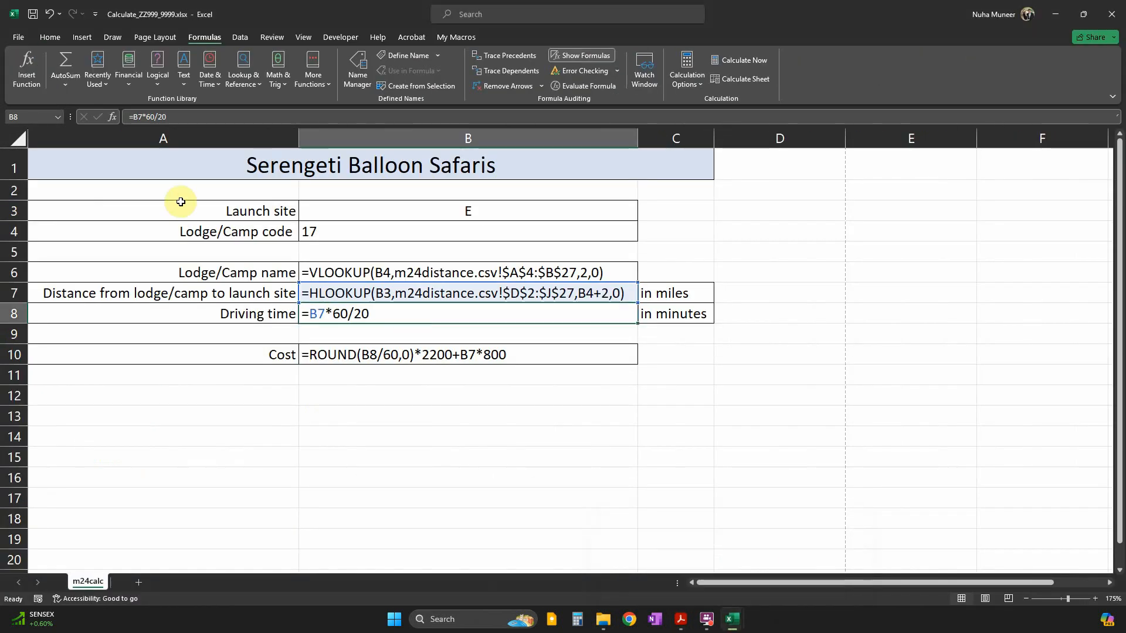
pyautogui.click(580, 55)
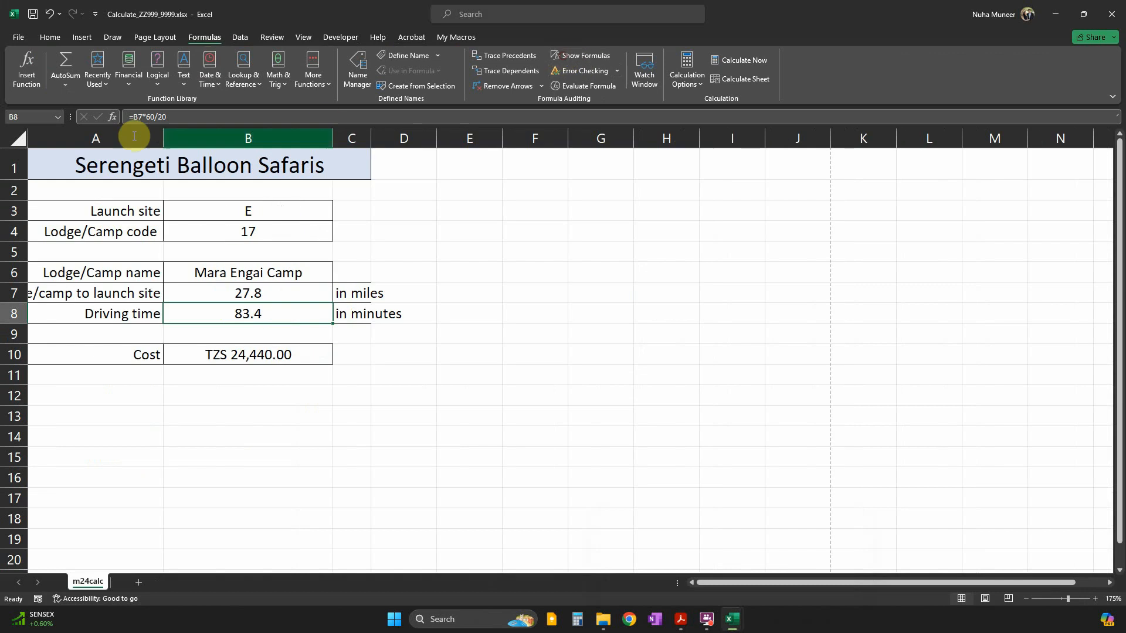
pyautogui.click(18, 139)
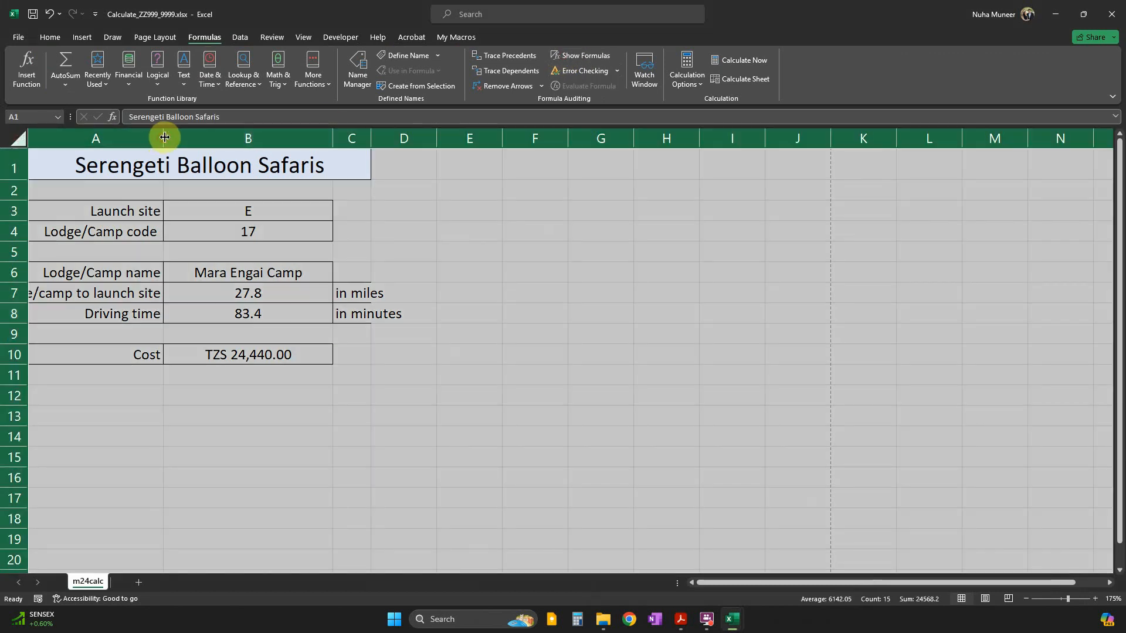
pyautogui.click(166, 138)
pyautogui.doubleClick(164, 137)
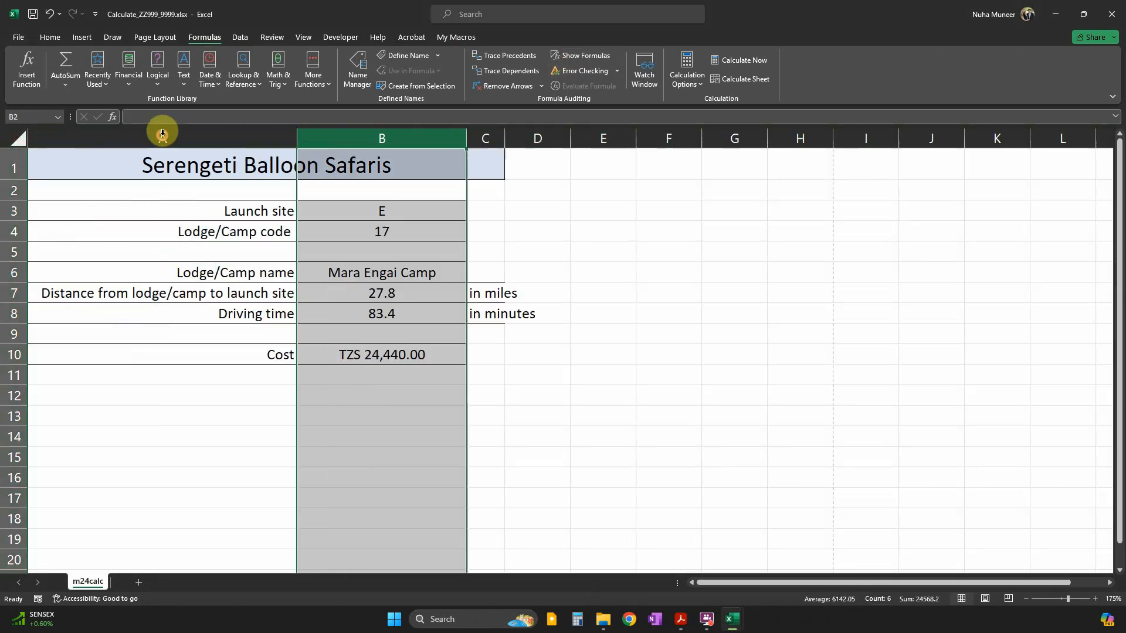
pyautogui.click(26, 144)
pyautogui.doubleClick(296, 138)
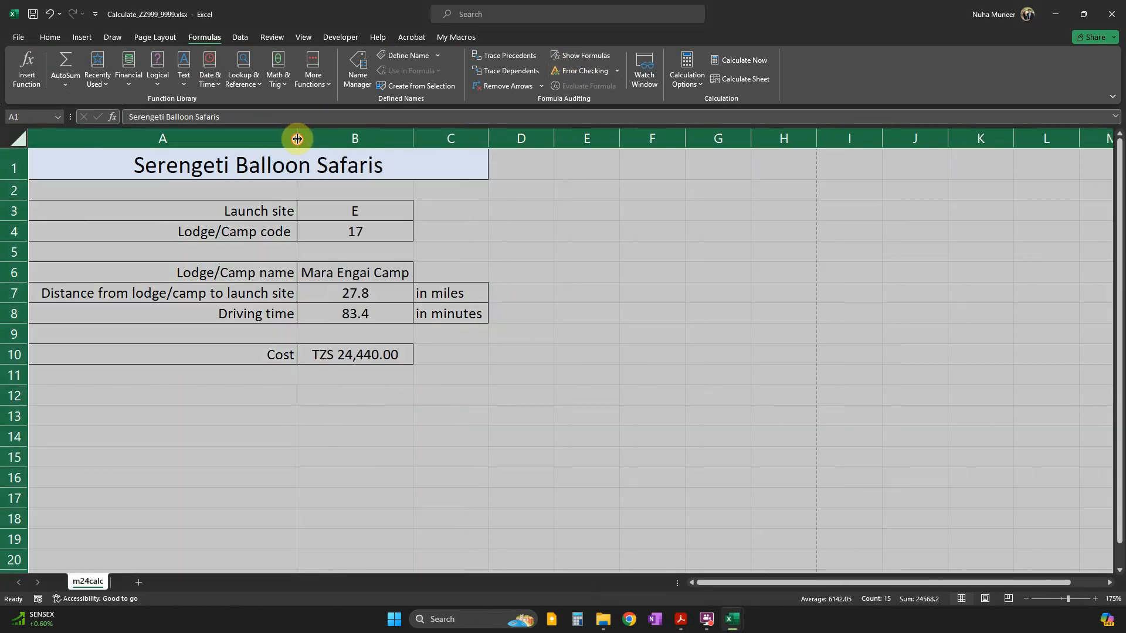
# Widen columns A, B and C slightly beyond their contents
pyautogui.click(390, 291)
pyautogui.scroll(-1, 390, 188)
pyautogui.moveTo(379, 141); pyautogui.dragTo(415, 141)
pyautogui.moveTo(483, 141); pyautogui.dragTo(499, 140)
pyautogui.moveTo(271, 141); pyautogui.dragTo(291, 145)
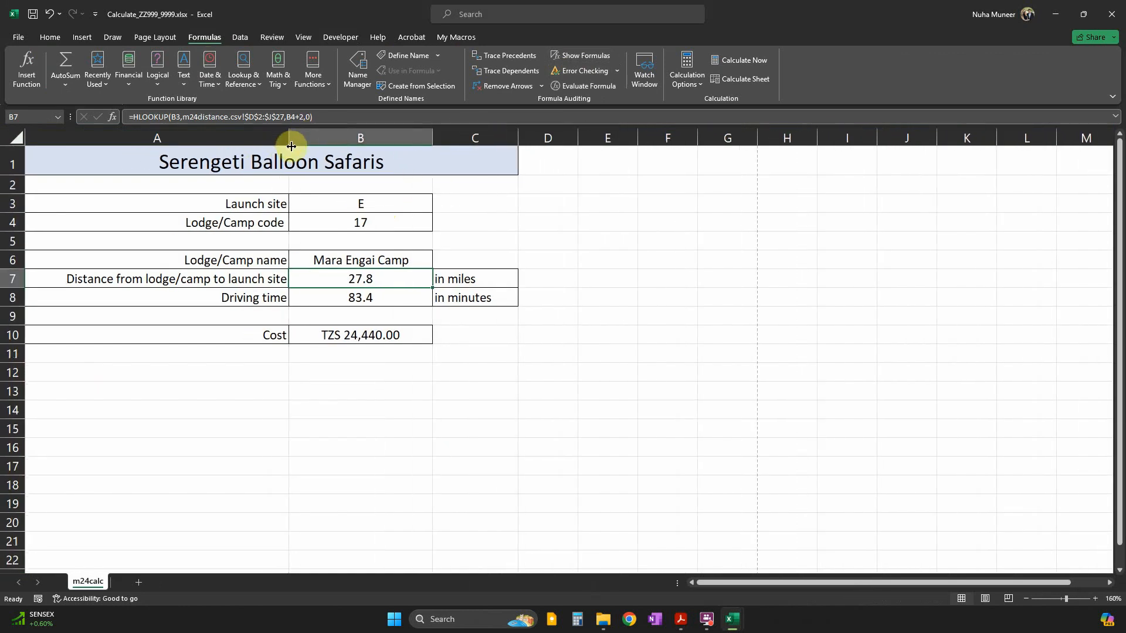
# Switch to the exam PDF and highlight the single-page and fully visible contents requirements for the values printout
pyautogui.hotkey('alt', 'Tab')
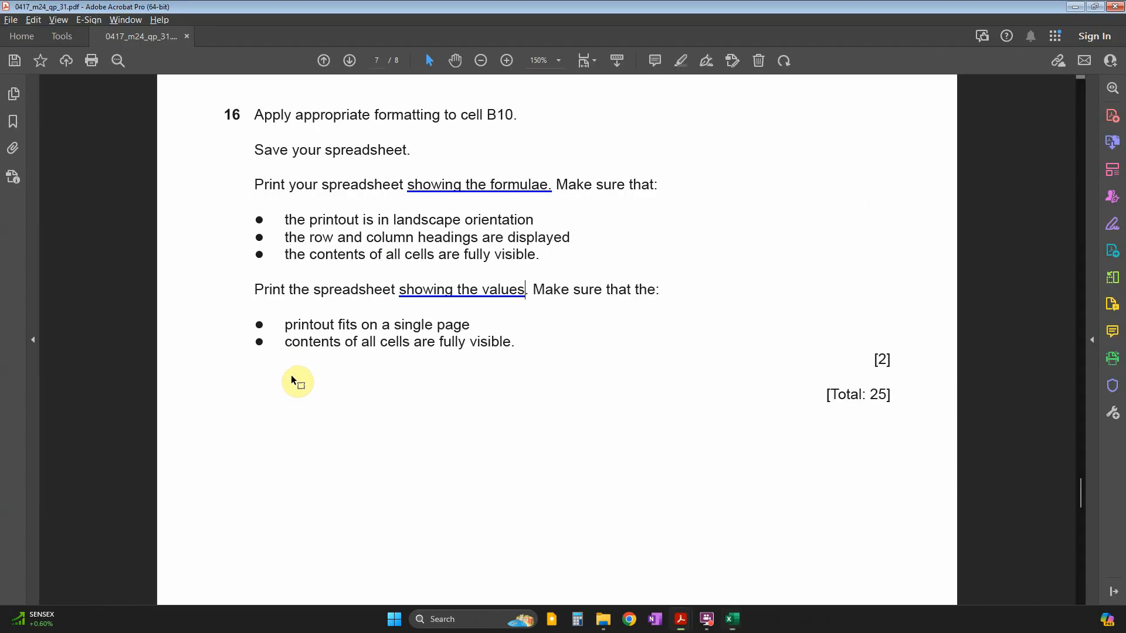
pyautogui.moveTo(432, 327); pyautogui.dragTo(470, 326)
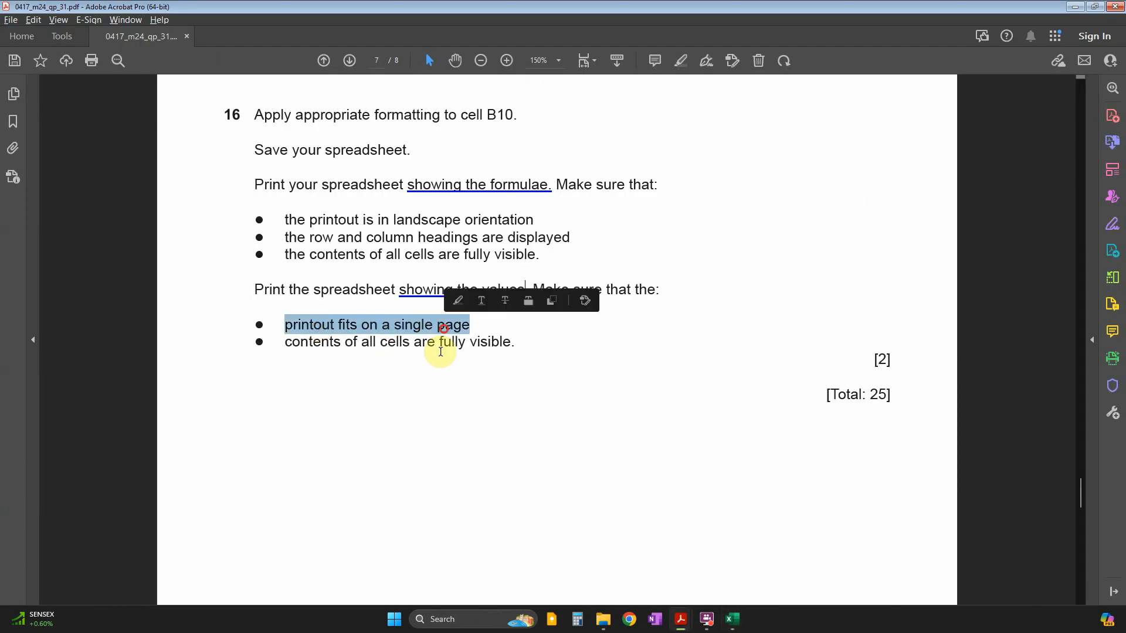
pyautogui.click(458, 300)
pyautogui.moveTo(287, 342); pyautogui.dragTo(514, 343)
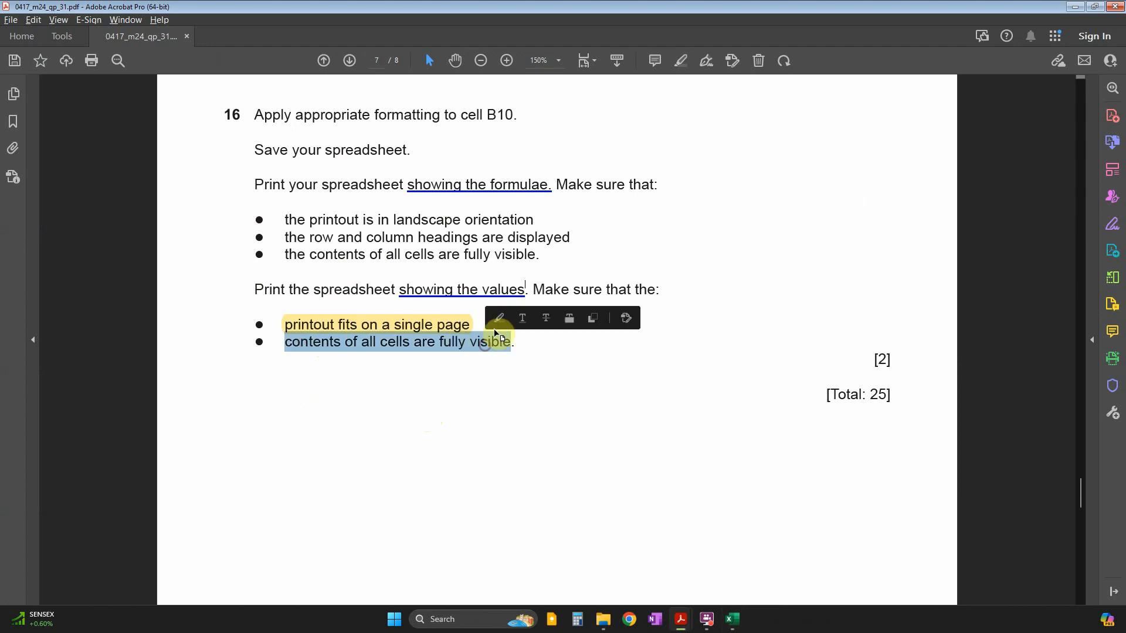
pyautogui.click(494, 318)
# Compare question 16's requirements for the formulae and values printouts, and return to the print preview in Excel
pyautogui.moveTo(340, 238); pyautogui.dragTo(477, 237)
pyautogui.hotkey('alt', 'Tab')
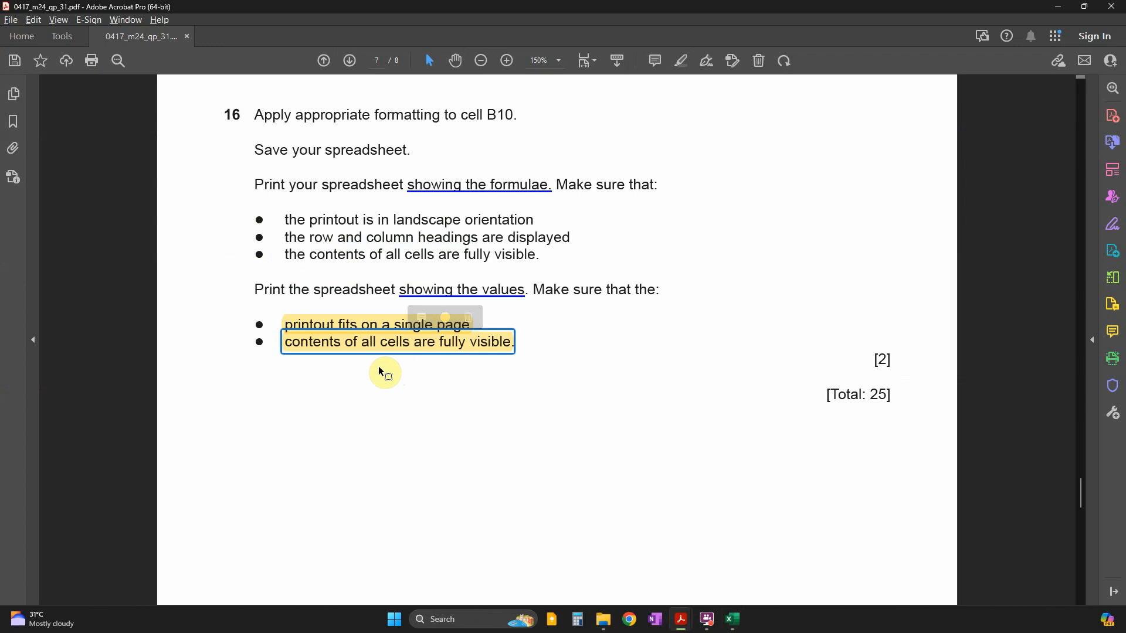
pyautogui.click(367, 324)
pyautogui.click(388, 343)
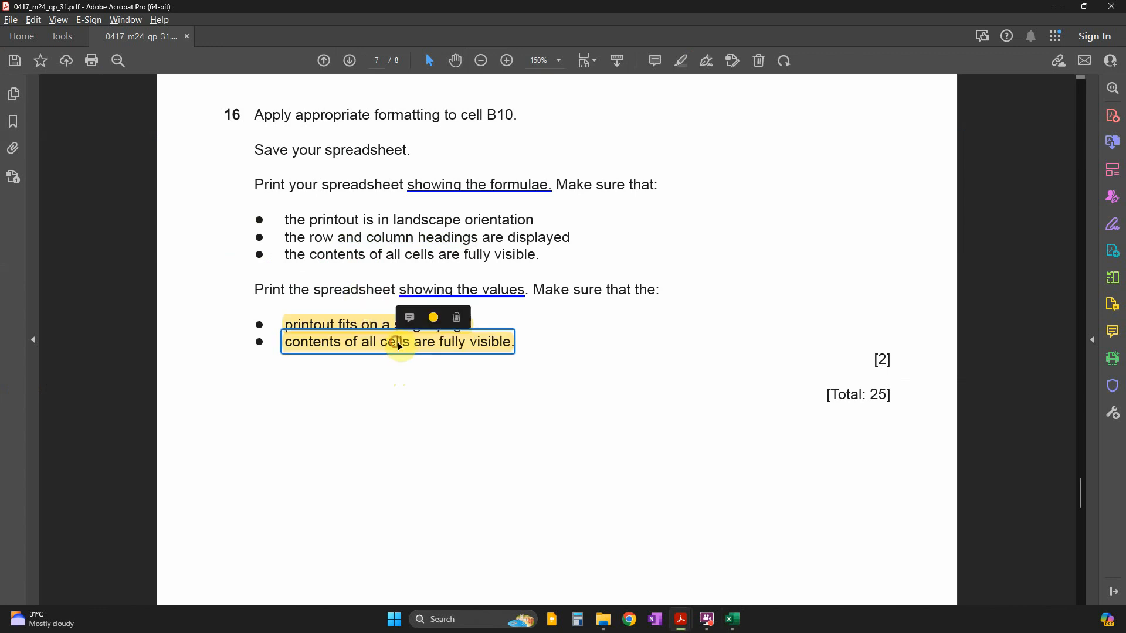
pyautogui.moveTo(307, 257); pyautogui.dragTo(545, 260)
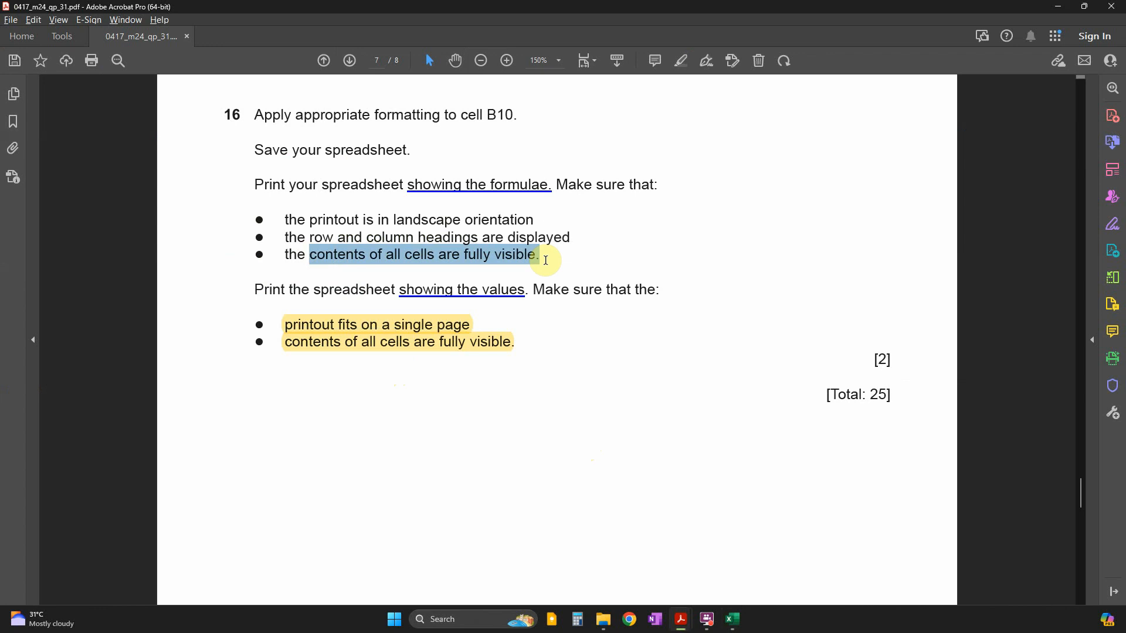
pyautogui.click(378, 334)
pyautogui.hotkey('alt', 'Tab')
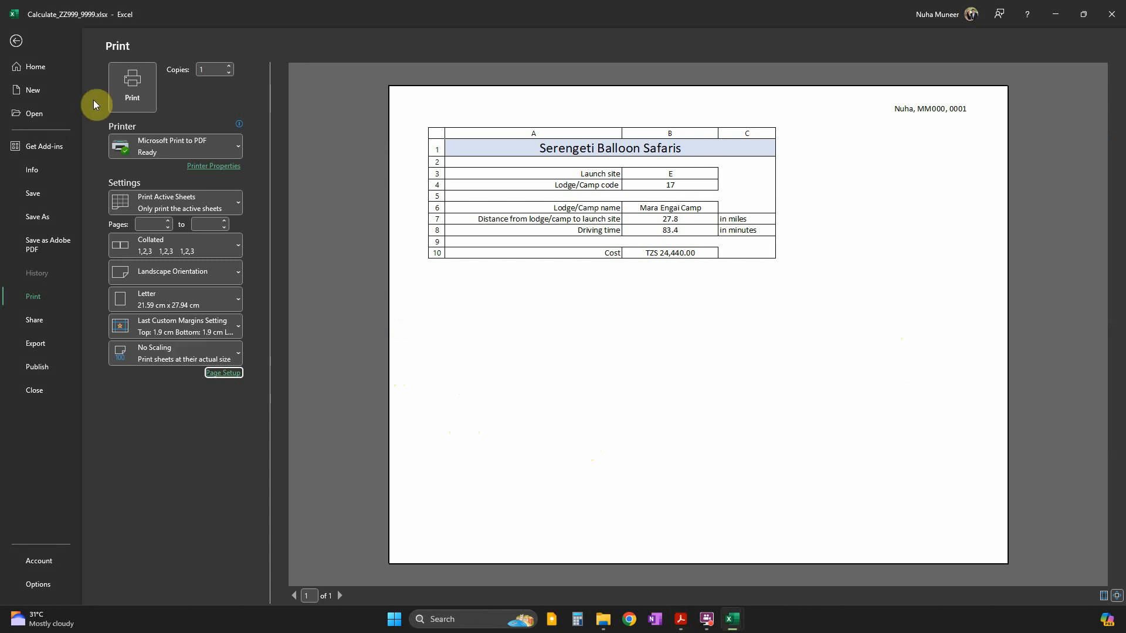
# Print the values view to a PDF saved as printout2 in the march24 folder
pyautogui.click(132, 89)
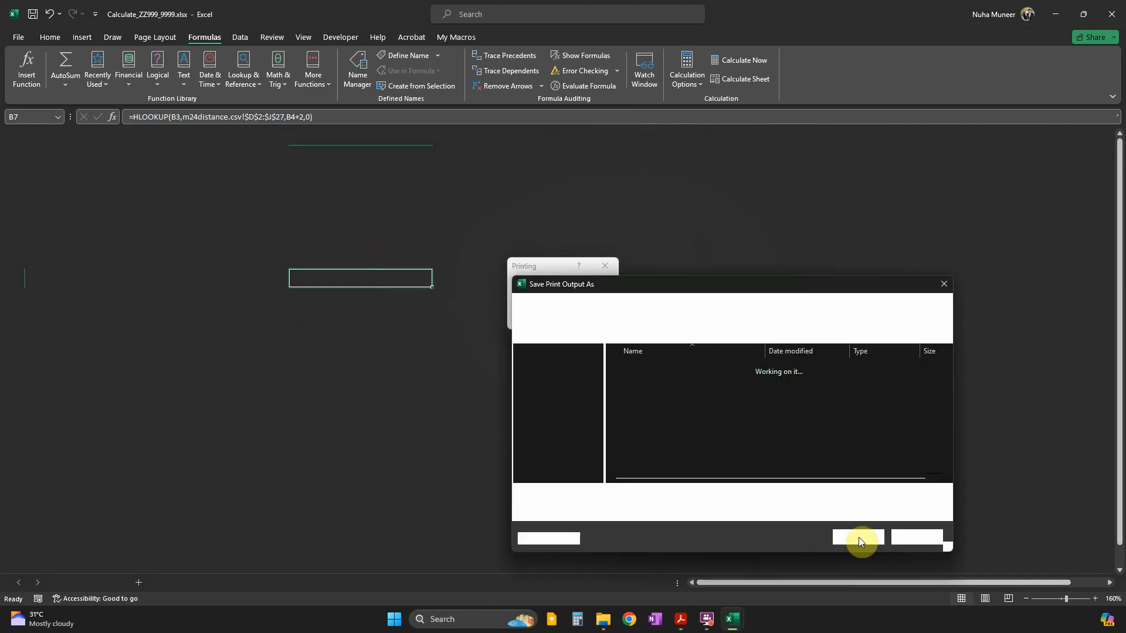
pyautogui.write('printput')
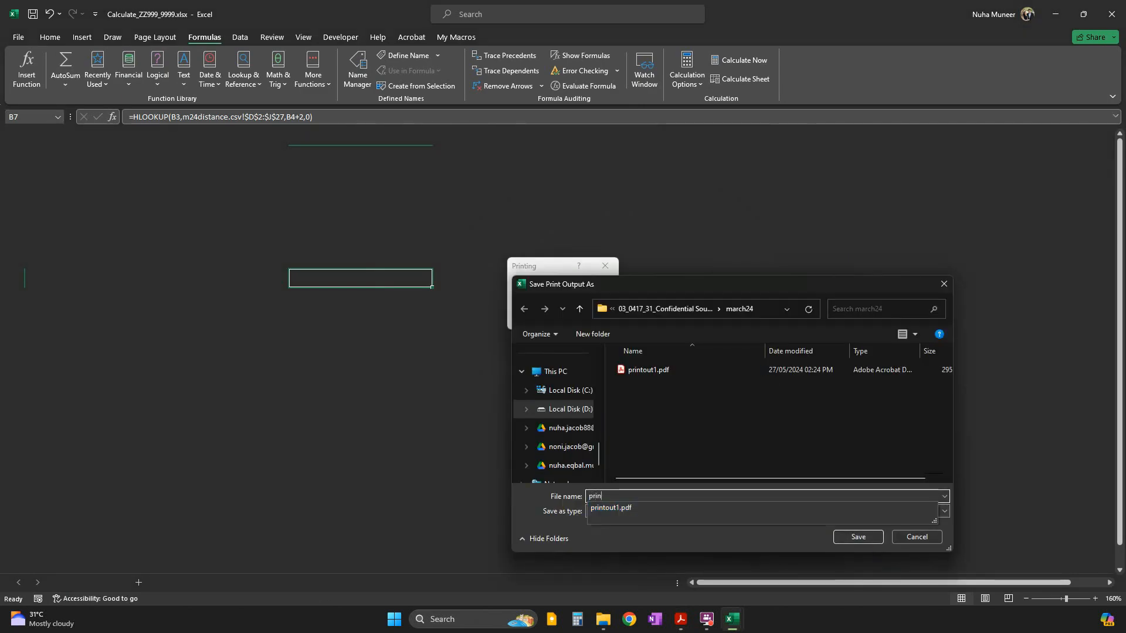
pyautogui.press('BackSpace')
pyautogui.write('out2')
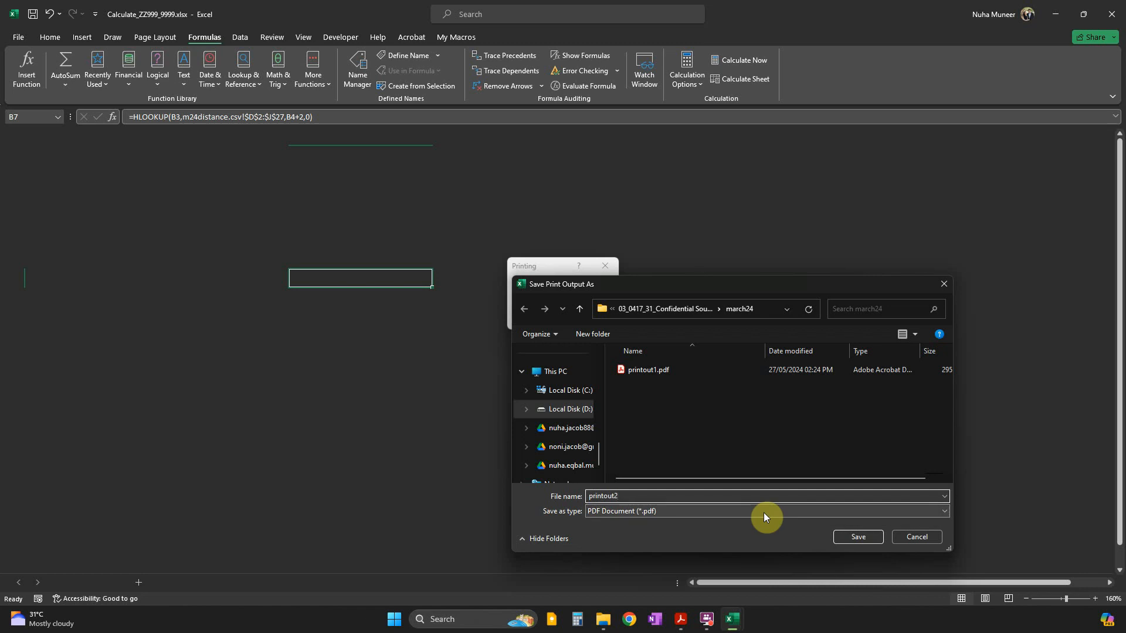
pyautogui.press('Return')
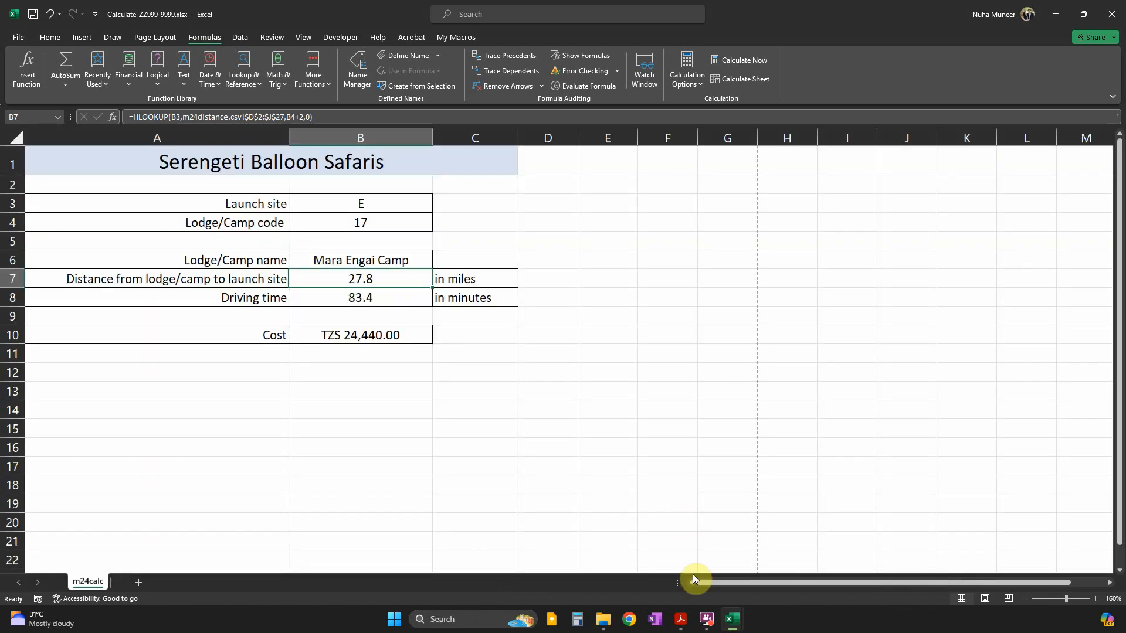
# Switch to the exam paper PDF and check the pages after question 16 for any remaining tasks
pyautogui.click(681, 616)
pyautogui.scroll(-3, 607, 468)
pyautogui.scroll(-4, 621, 498)
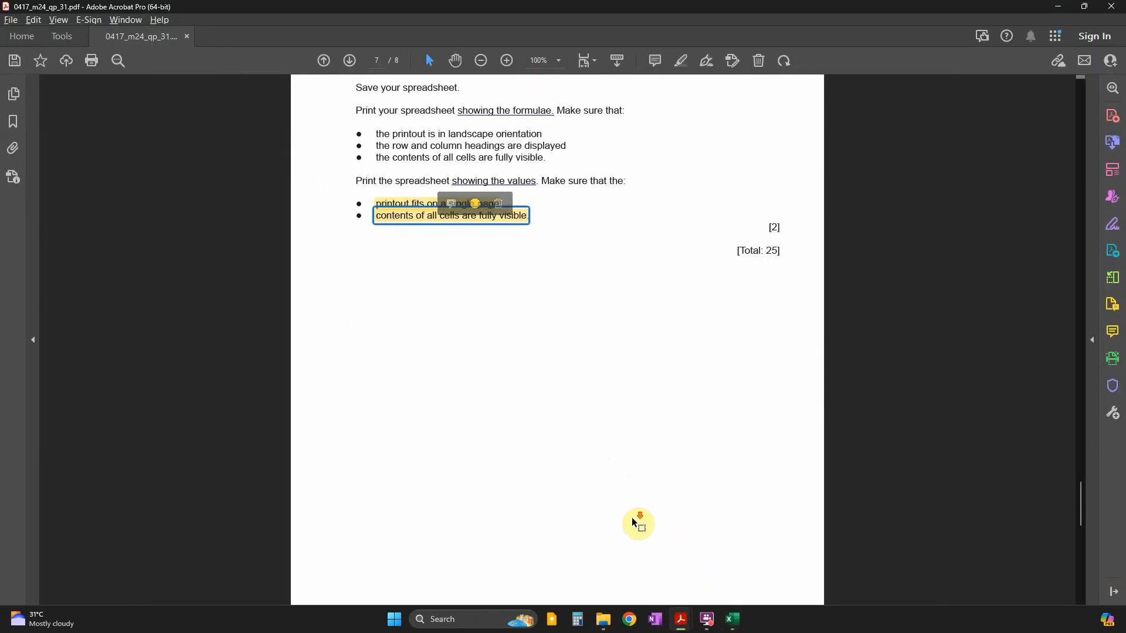
pyautogui.scroll(-6, 631, 517)
pyautogui.scroll(4, 632, 525)
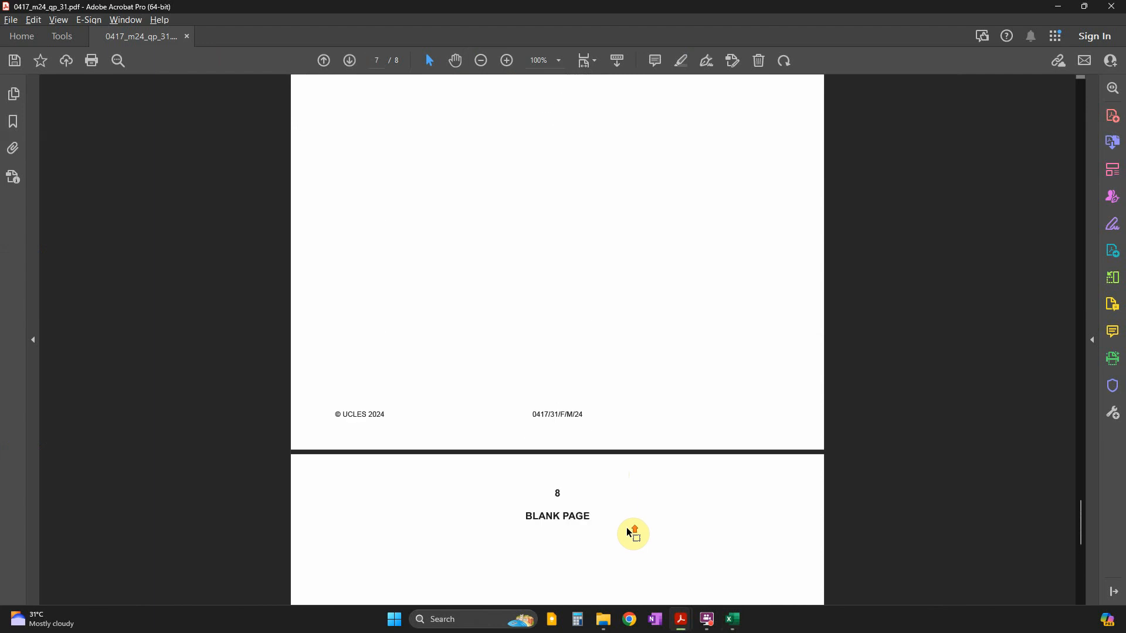
pyautogui.scroll(6, 629, 532)
pyautogui.keyDown('ctrl'); pyautogui.scroll(2, 627, 532); pyautogui.keyUp('ctrl')
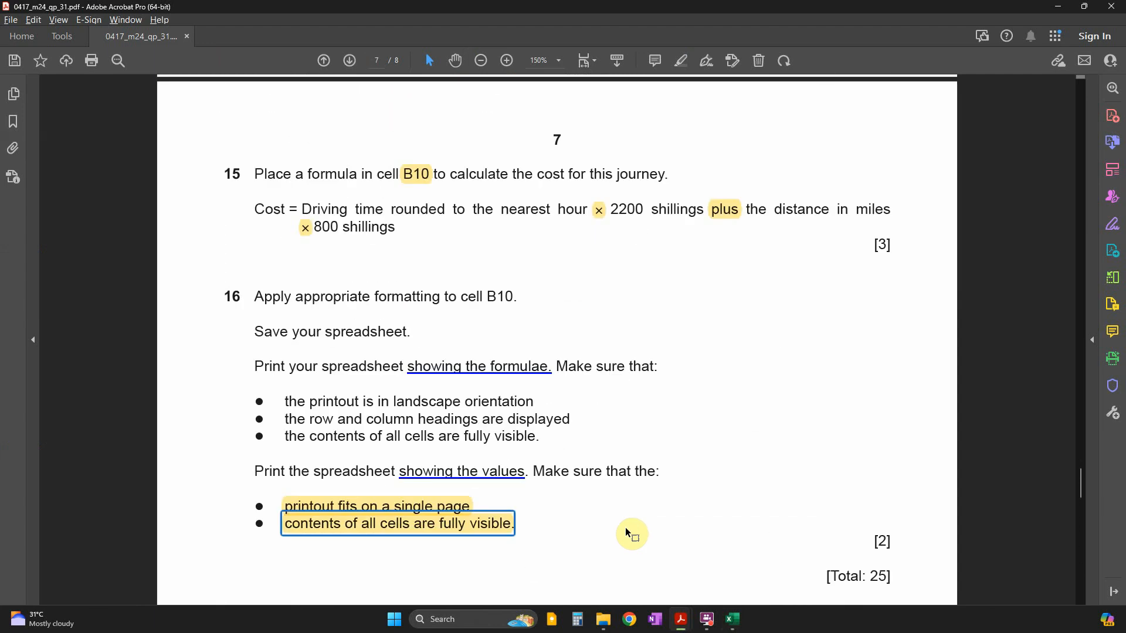